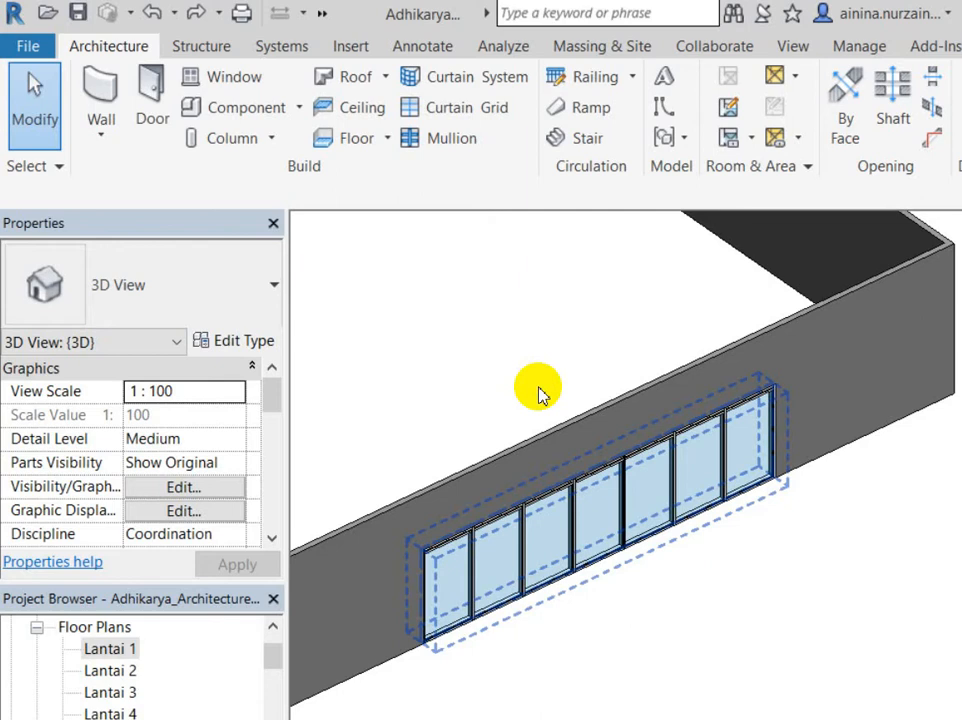
Step: Select the storefront curtain wall and review its properties
click(540, 393)
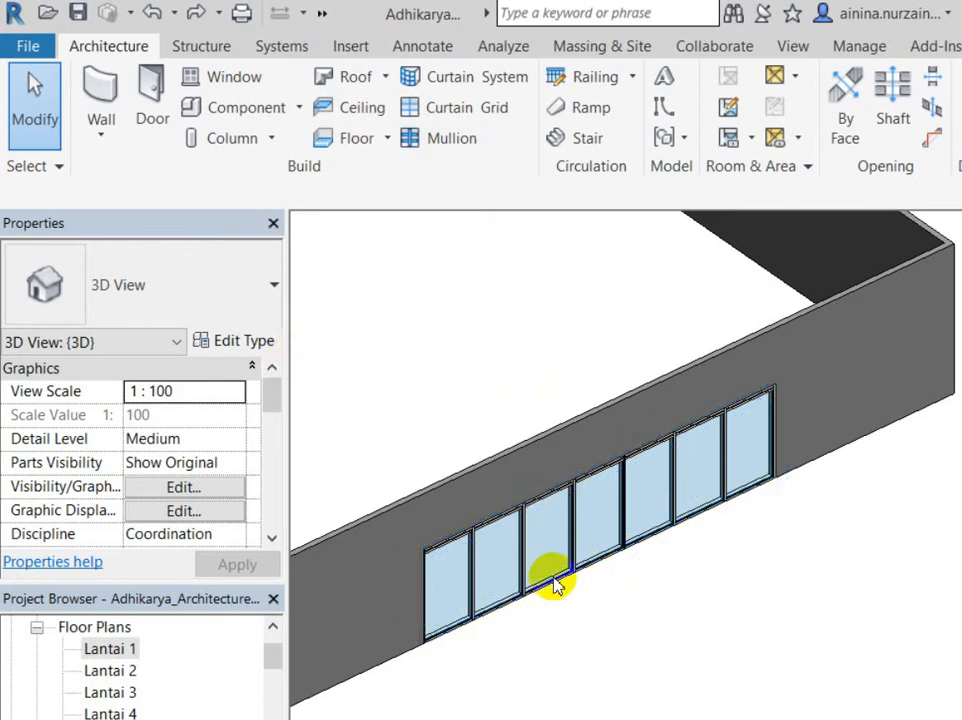
scroll(600, 510, up, 2)
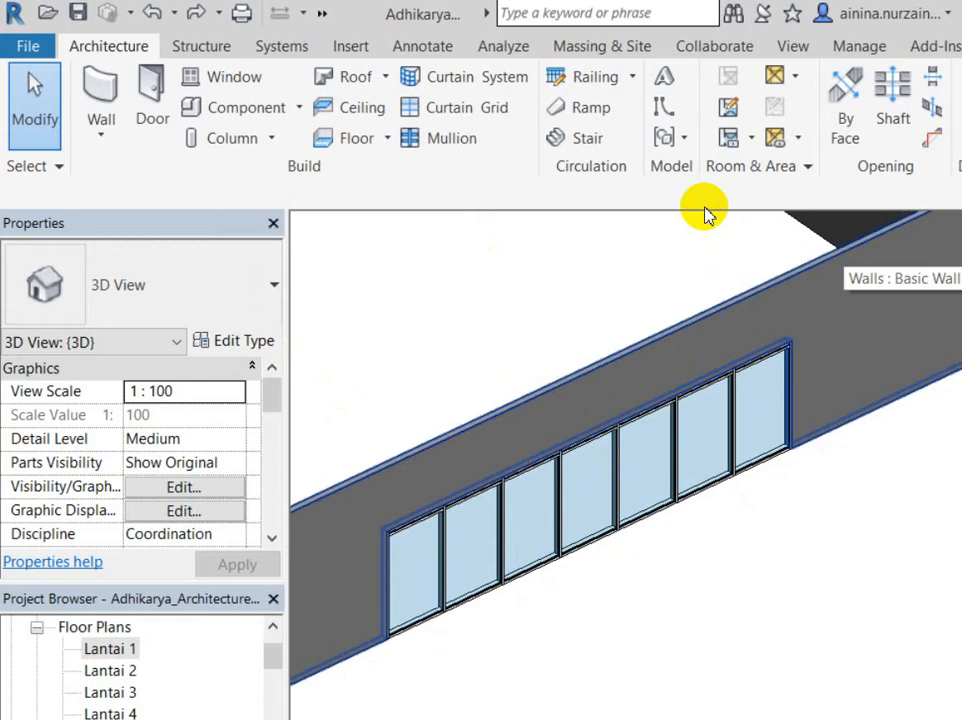
click(618, 394)
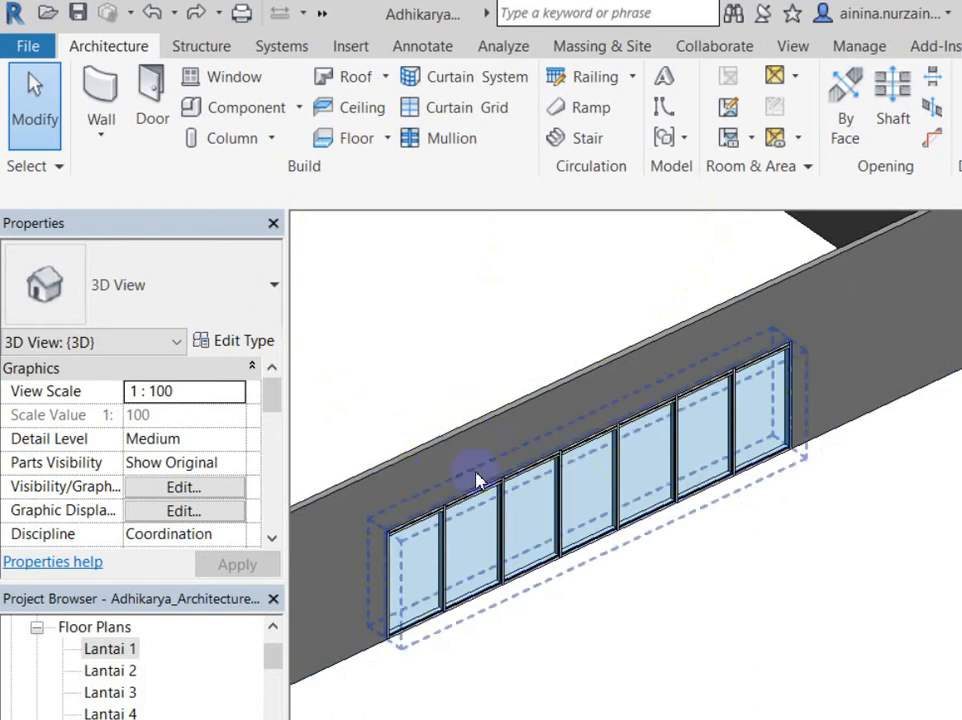
key(Escape)
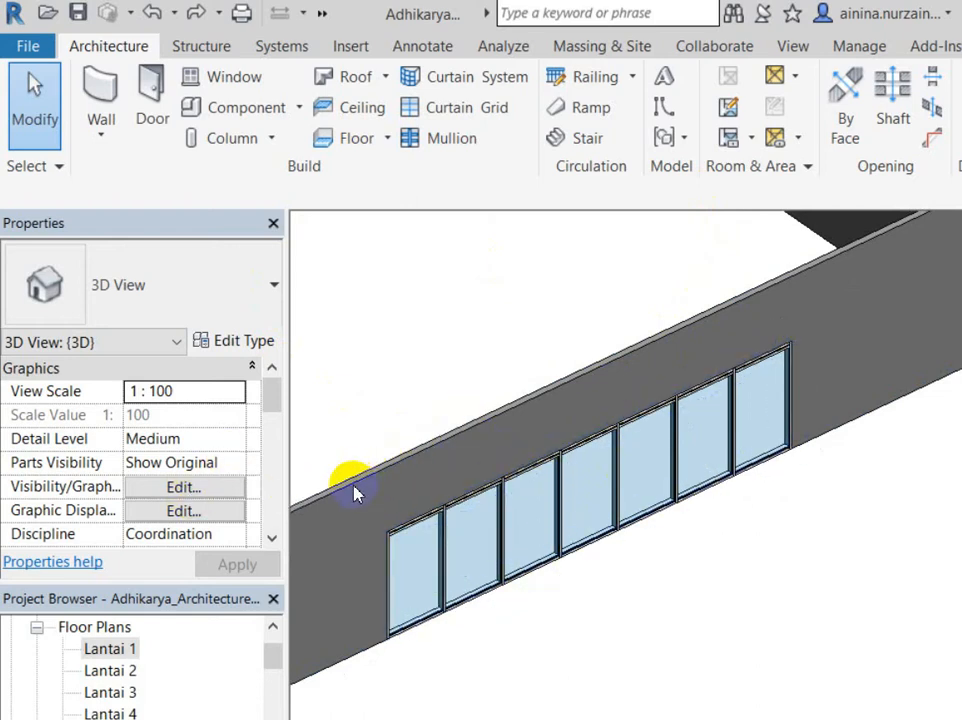
click(470, 470)
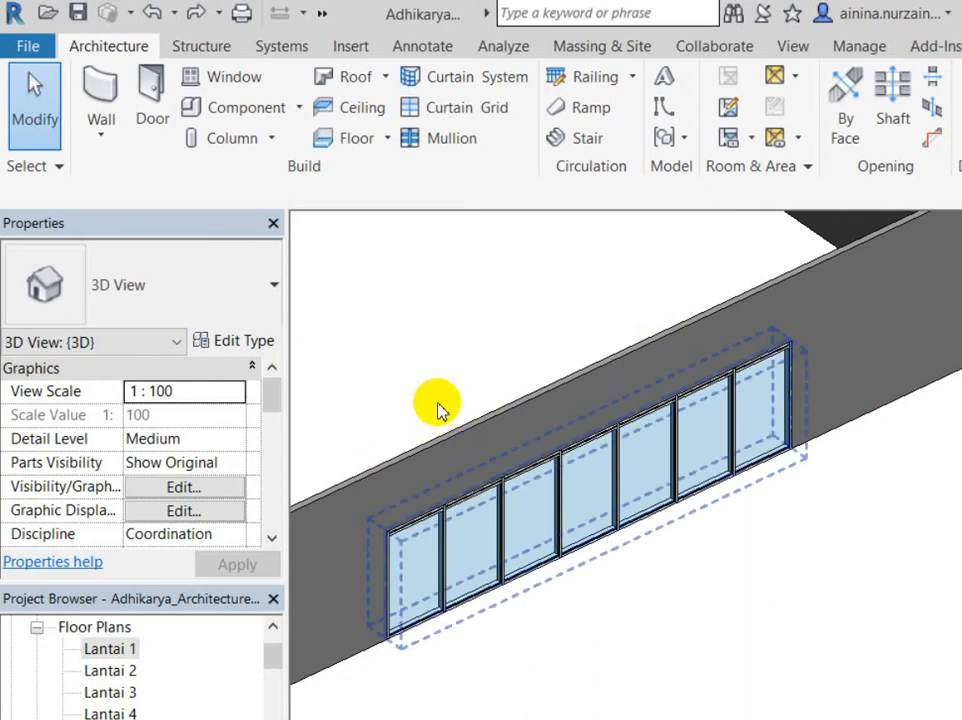
click(537, 472)
middle_drag(791, 518, 779, 496)
scroll(817, 524, down, 3)
scroll(779, 494, up, 2)
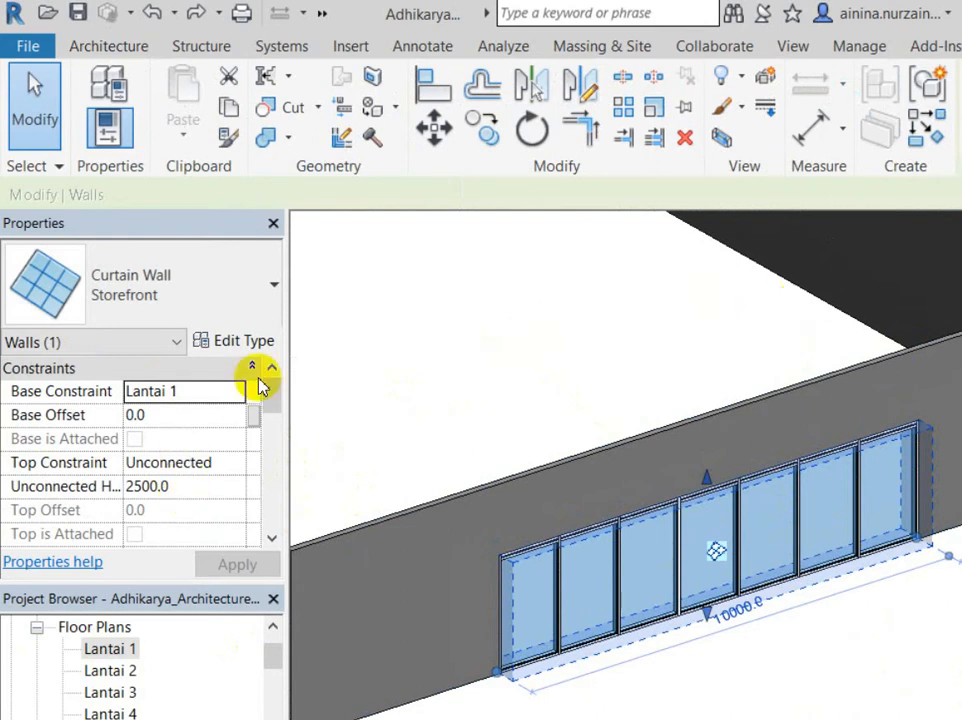
key(Escape)
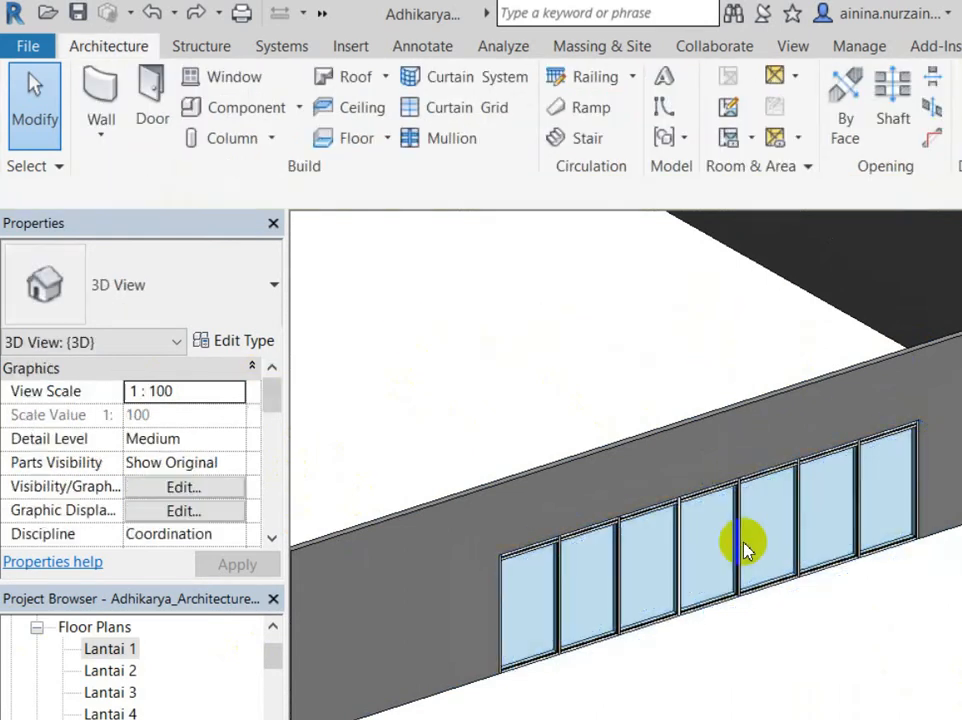
scroll(457, 563, up, 2)
click(457, 563)
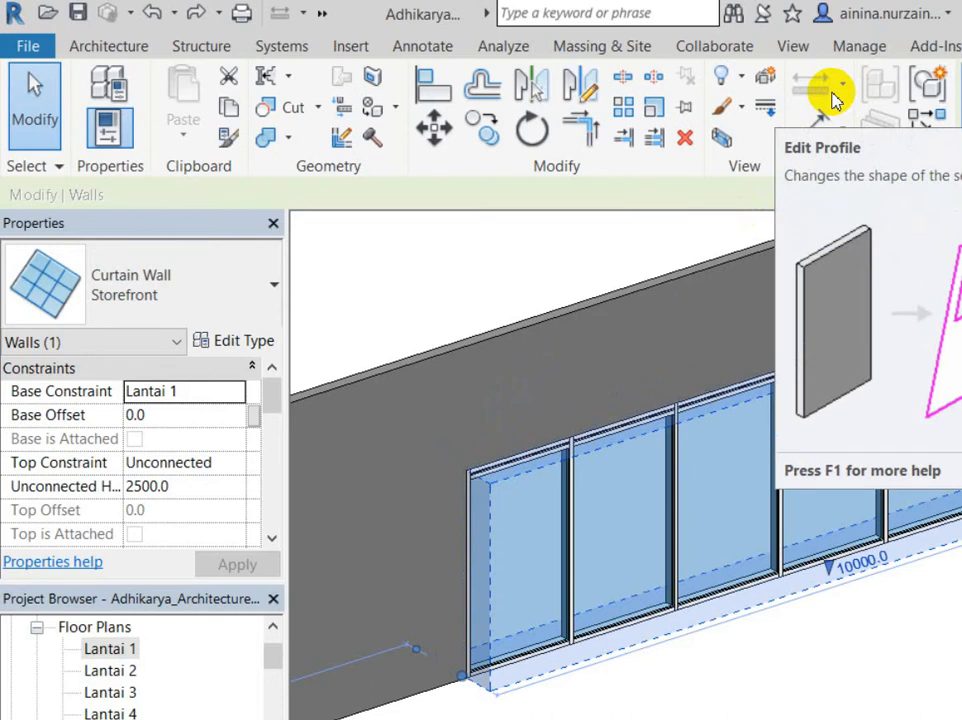
key(Escape)
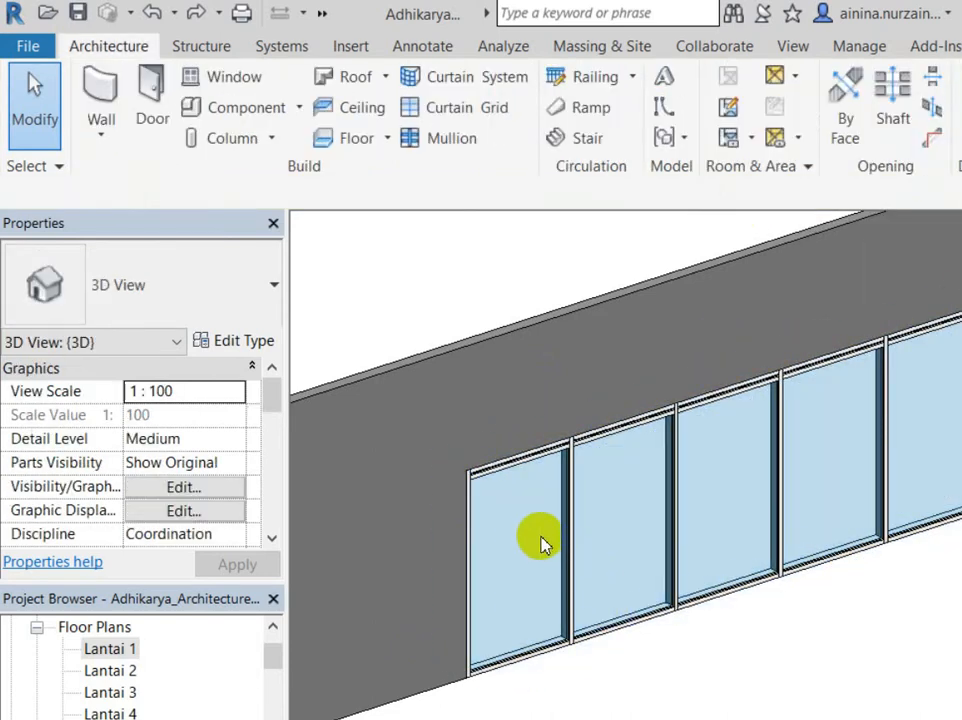
click(541, 542)
scroll(362, 507, down, 3)
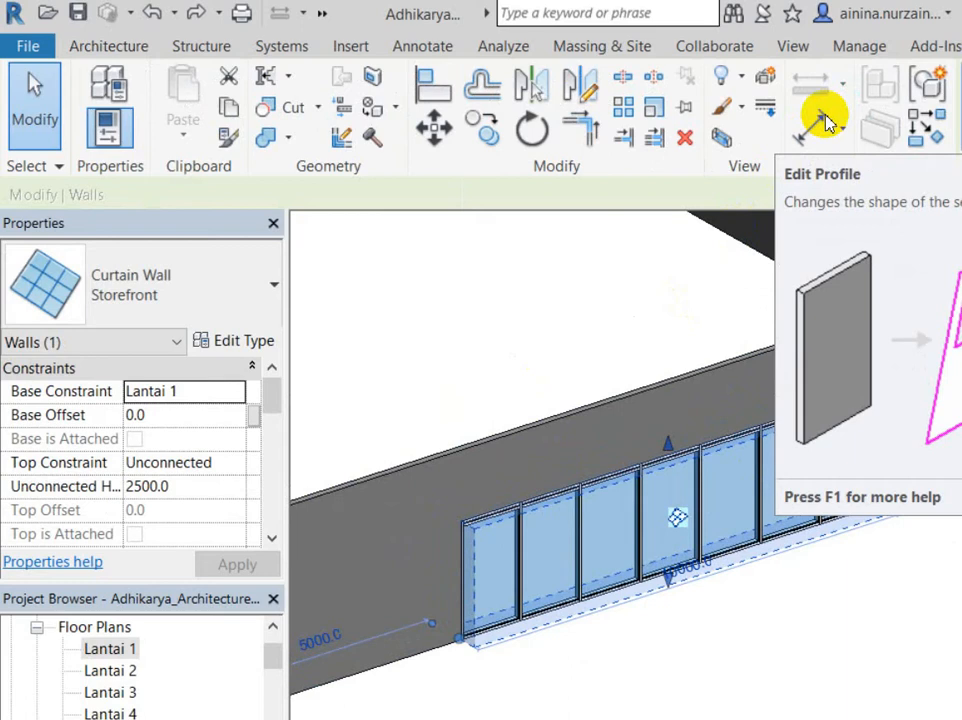
Step: Open the curtain wall's profile for editing and delete its left vertical edge
click(824, 121)
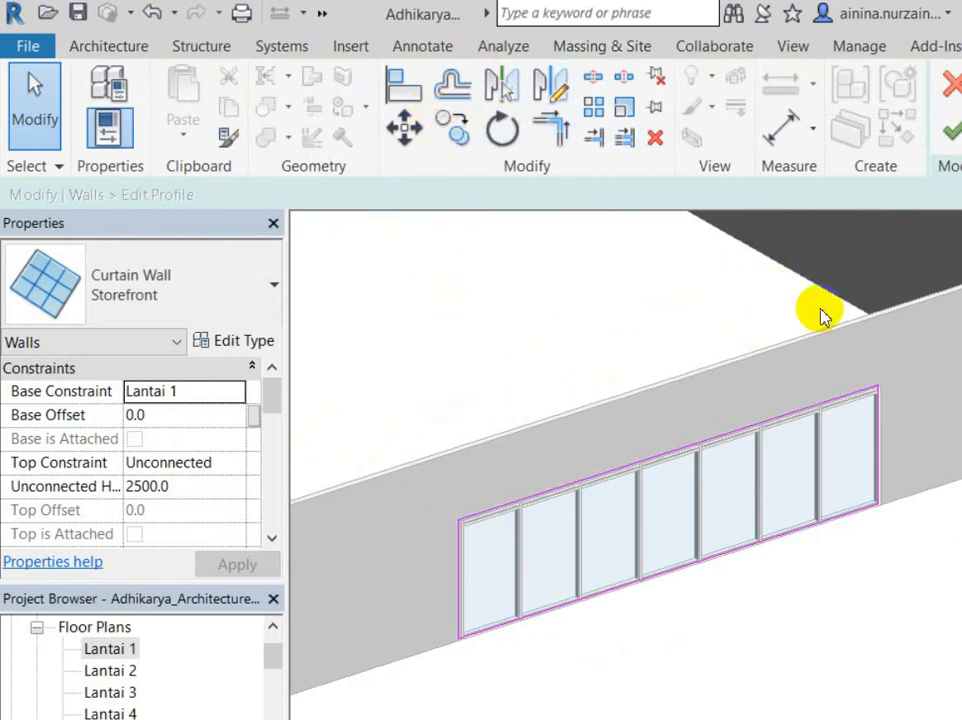
click(715, 328)
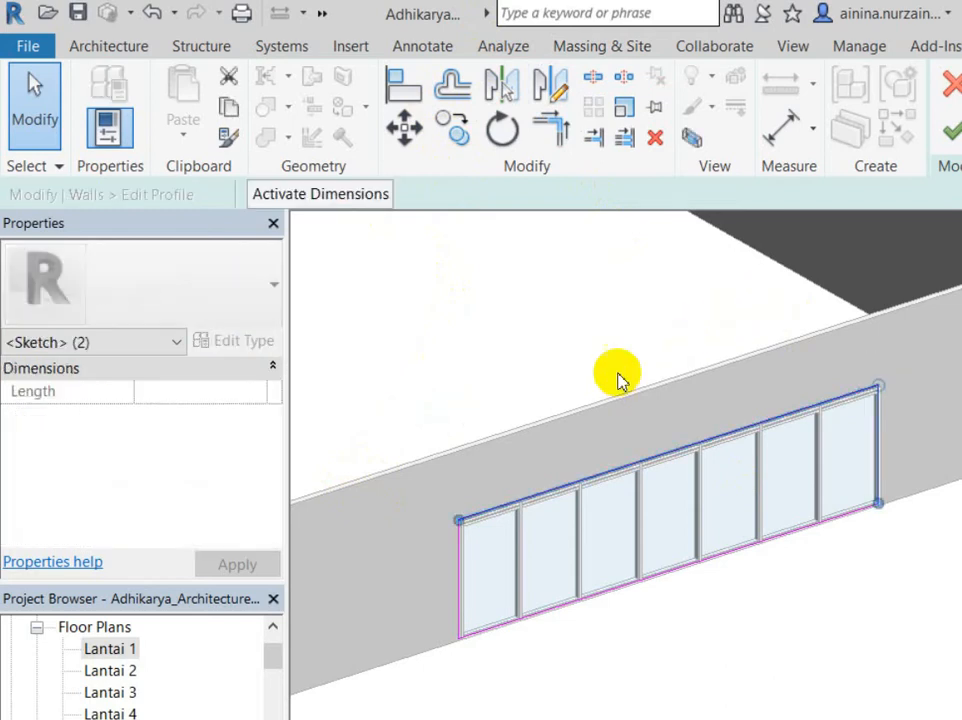
click(380, 441)
click(388, 447)
key(Delete)
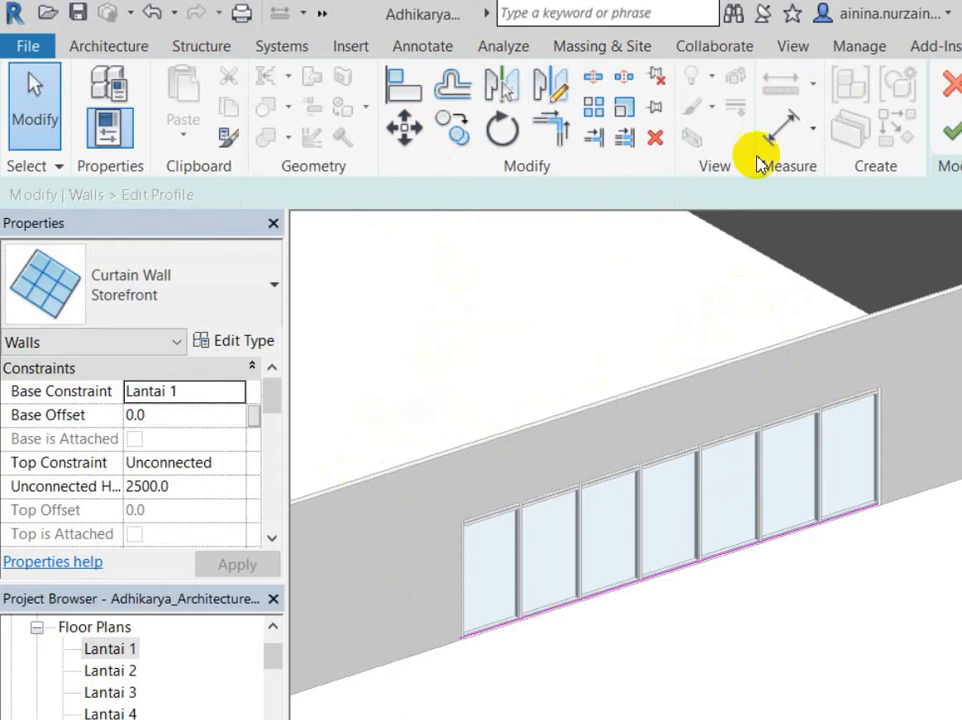
Step: Sketch an arc from the left base corner to the right wall end, setting its curvature
key(l)
key(i)
click(382, 540)
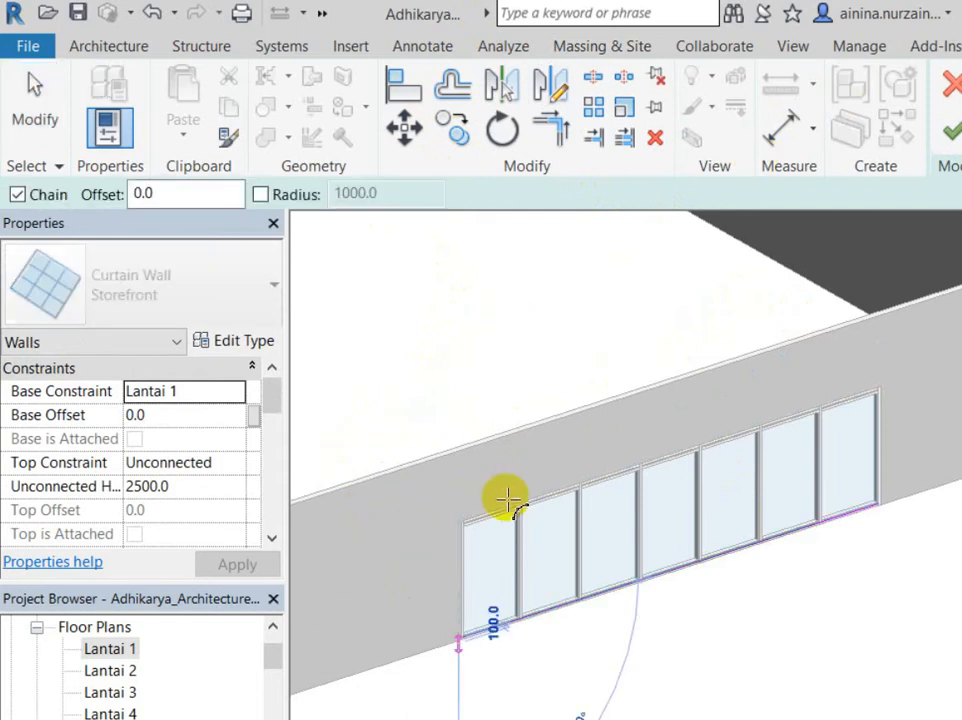
click(736, 418)
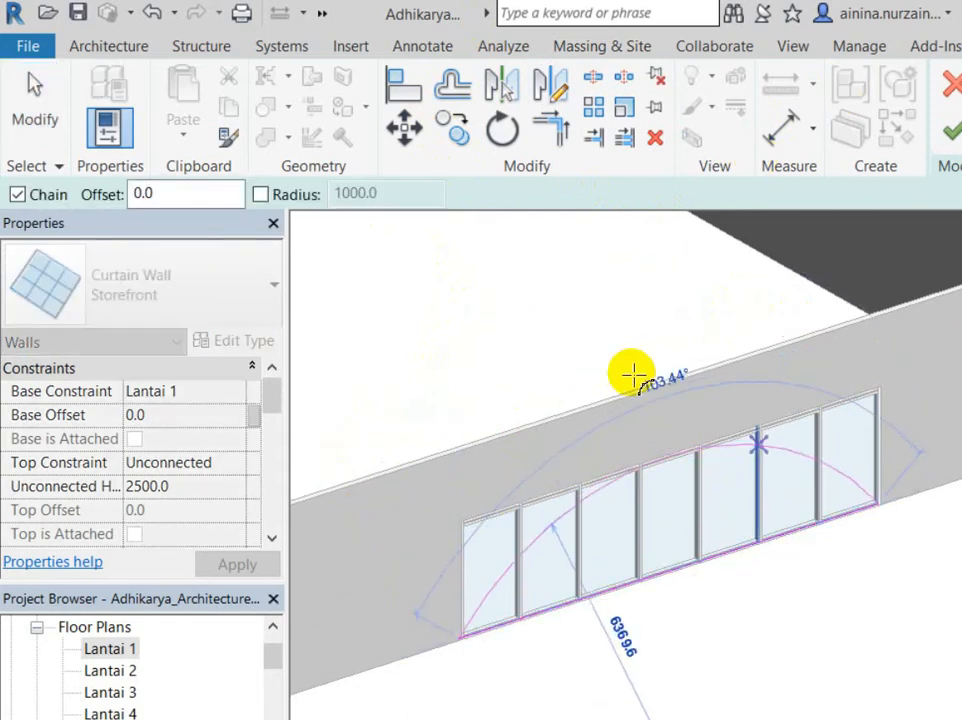
click(537, 354)
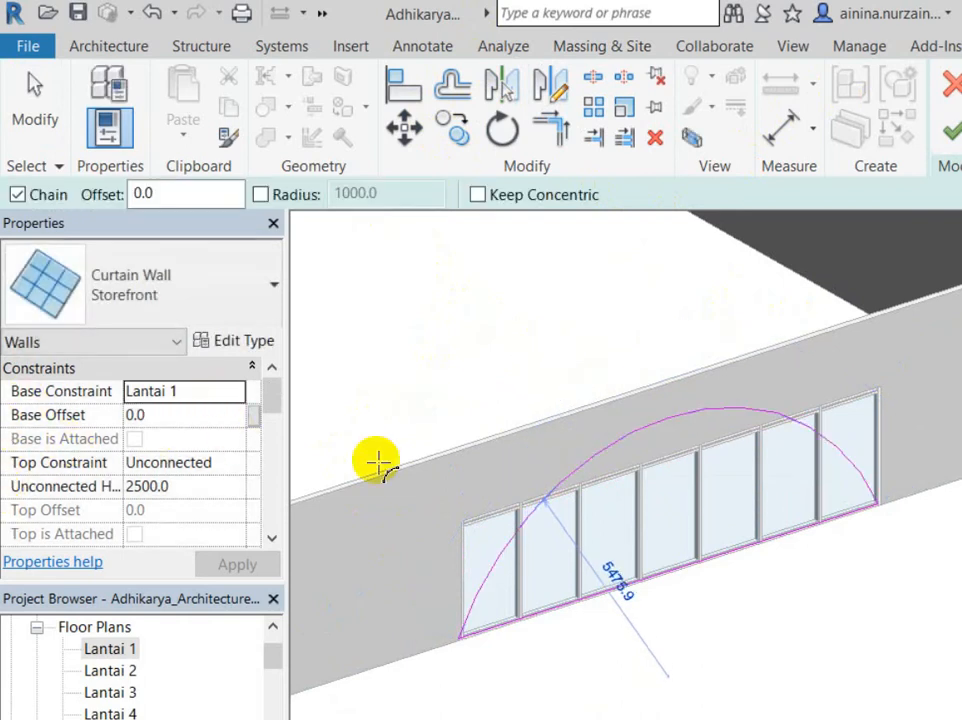
Step: Place the arch over the panels and check a sketch line's length
click(735, 403)
scroll(740, 420, up, 5)
key(Escape)
key(Escape)
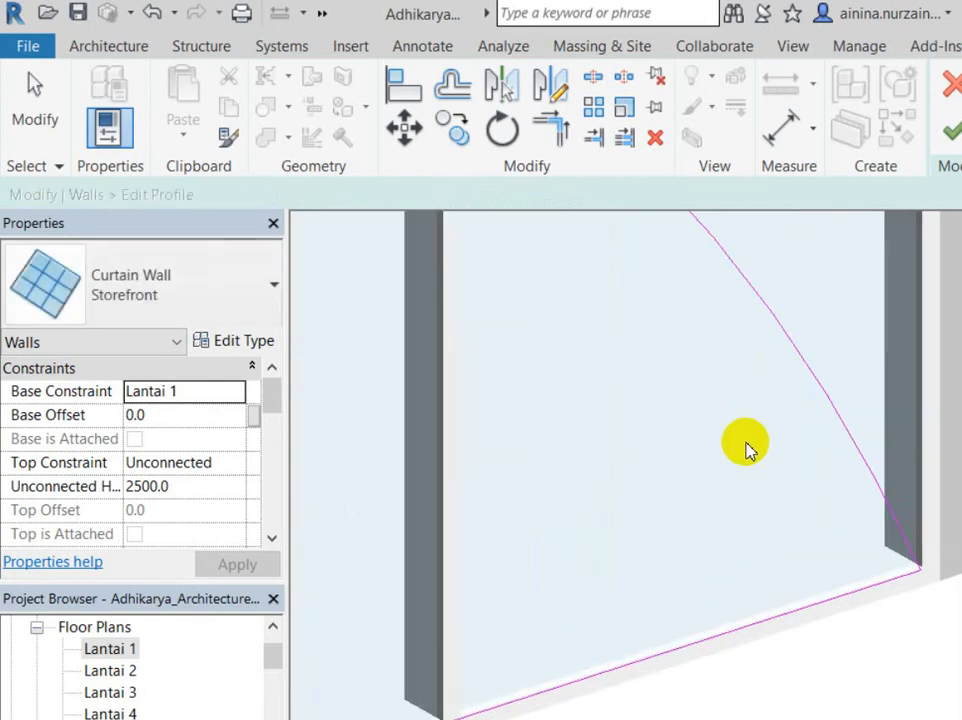
key(Escape)
click(337, 492)
scroll(618, 401, down, 3)
key(Escape)
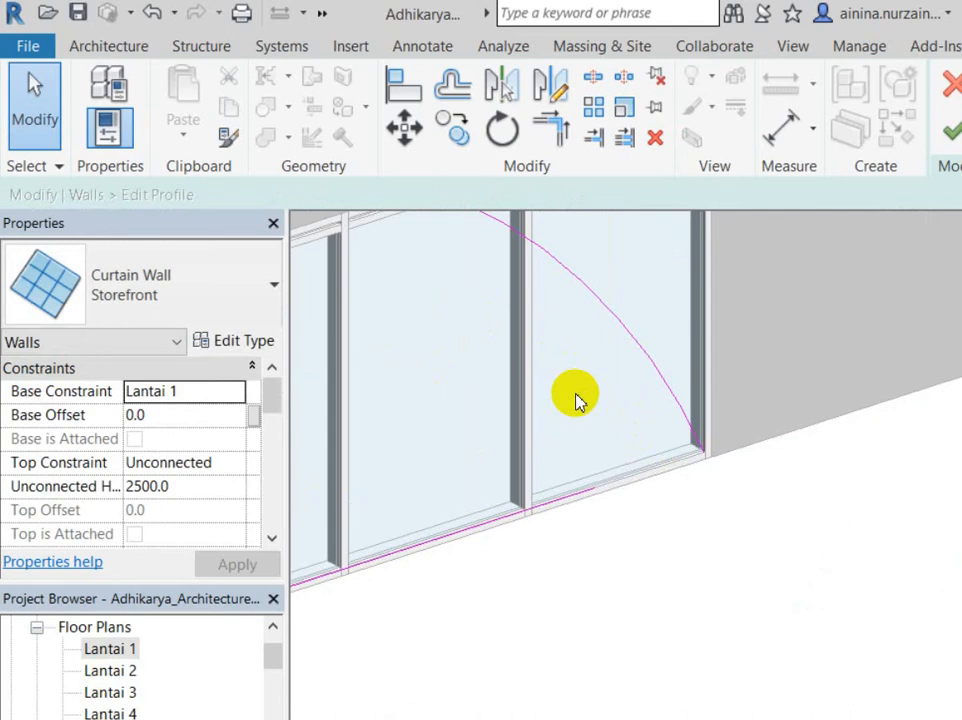
Step: Cancel a second arc attempt and undo the stray vertical line through the arch
scroll(575, 400, up, 3)
key(l)
key(i)
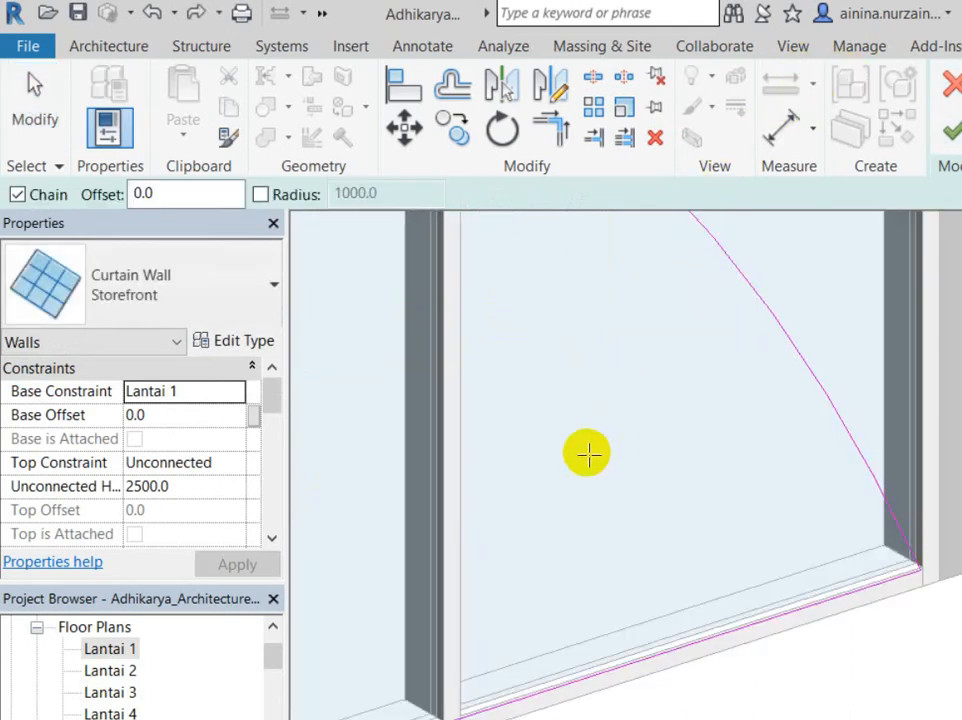
scroll(587, 454, down, 3)
click(382, 457)
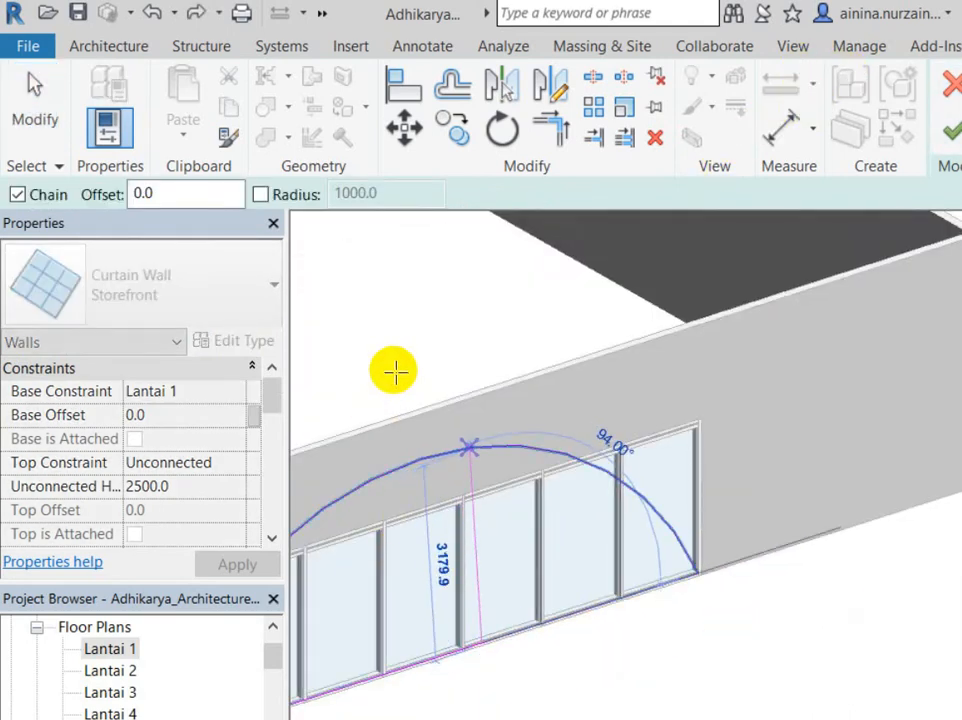
key(Escape)
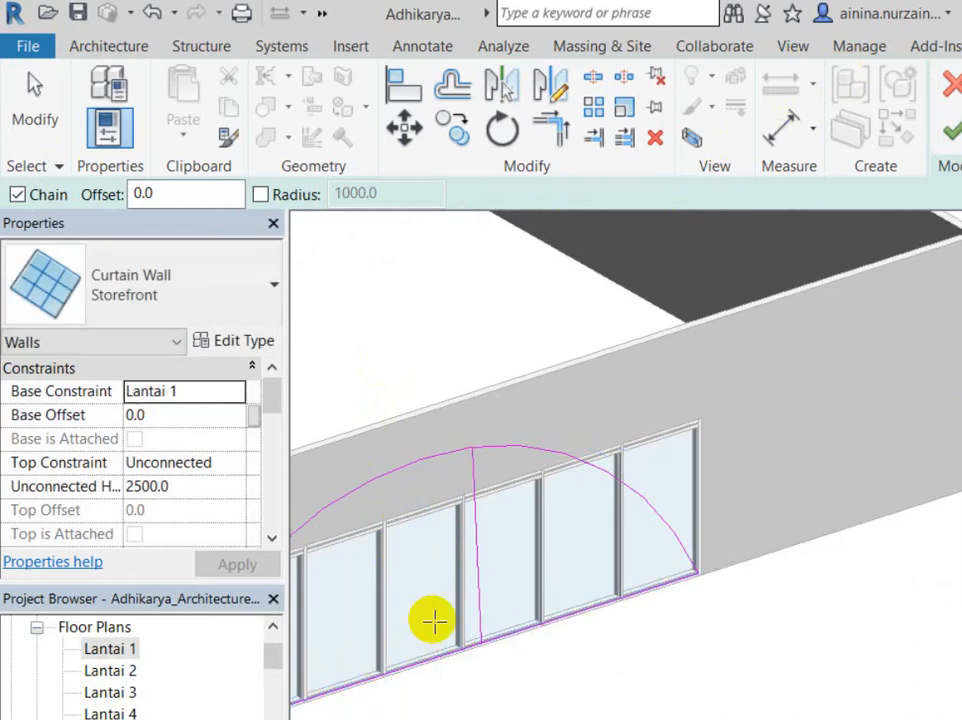
key(ctrl+z)
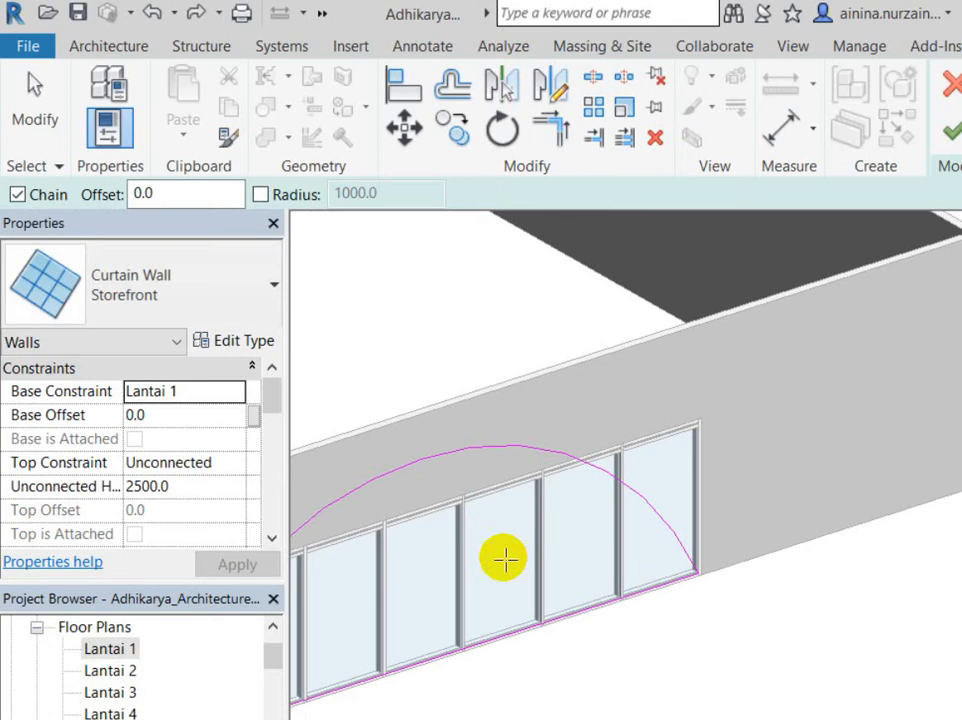
middle_drag(299, 523, 477, 472)
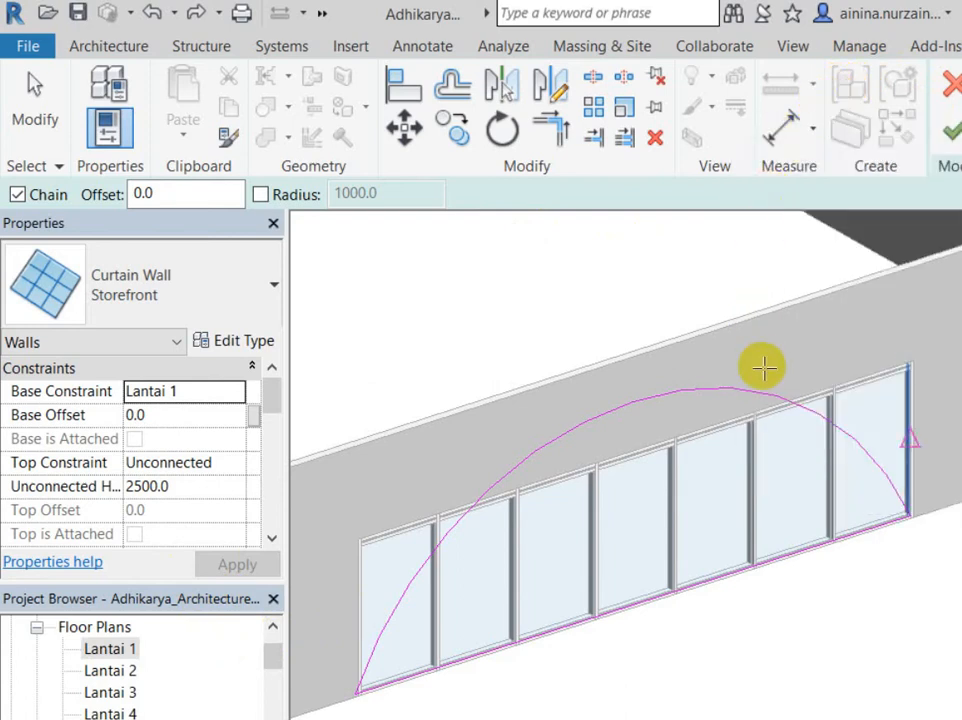
Step: End the arc tool and zoom in on the sketch's right end
click(17, 100)
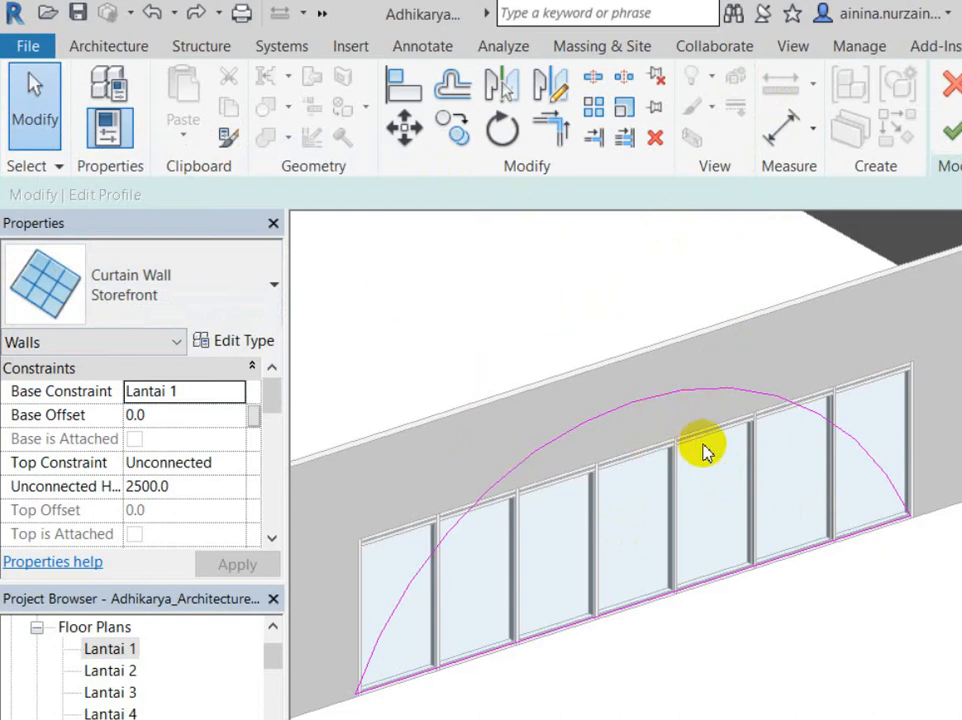
scroll(740, 446, up, 3)
scroll(757, 445, up, 5)
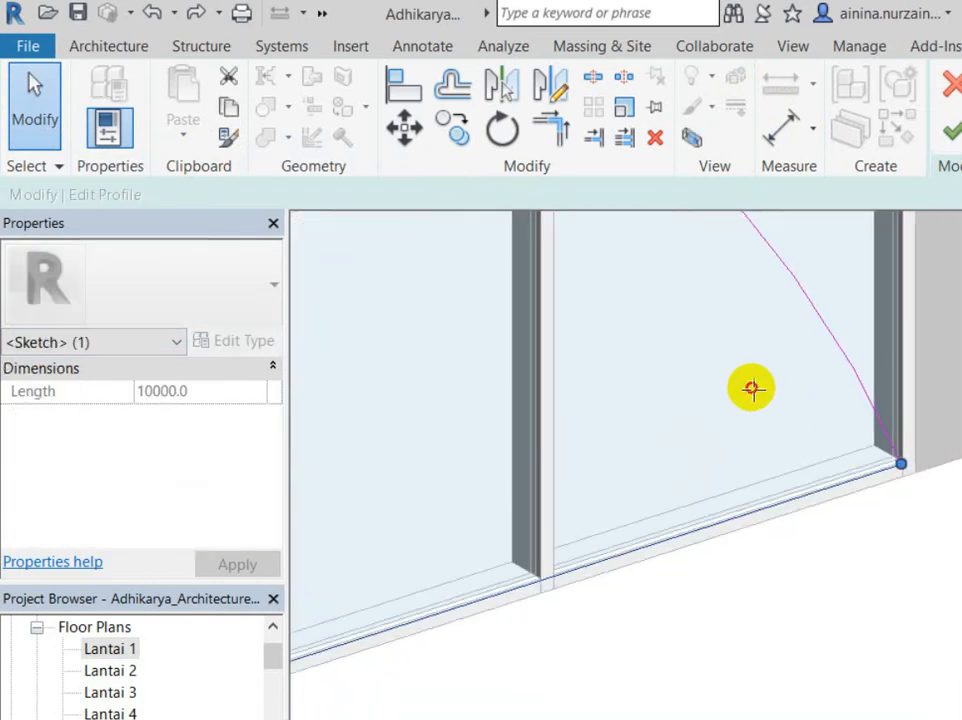
Step: Try finishing the profile, dismiss the closed-loop error, and choose Trim/Extend to Corner
click(663, 537)
click(950, 128)
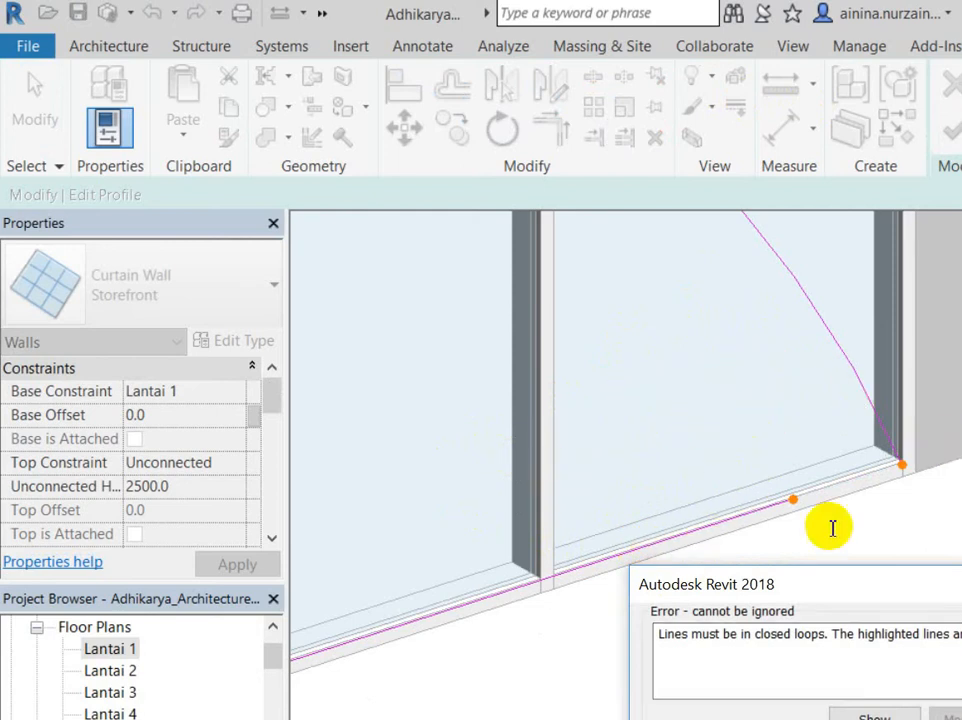
click(945, 710)
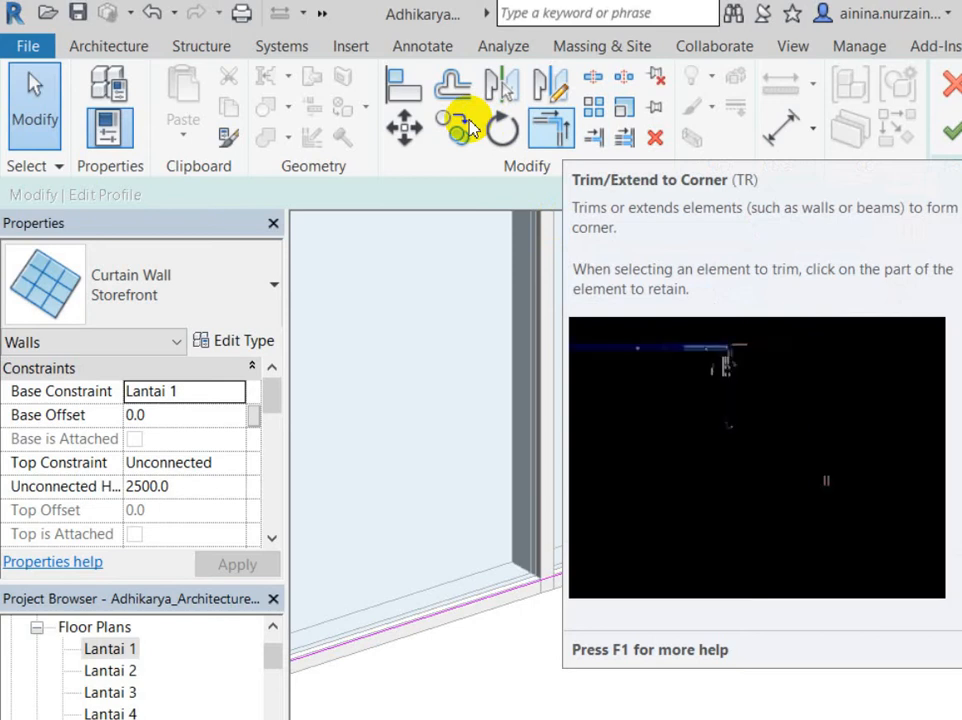
click(552, 130)
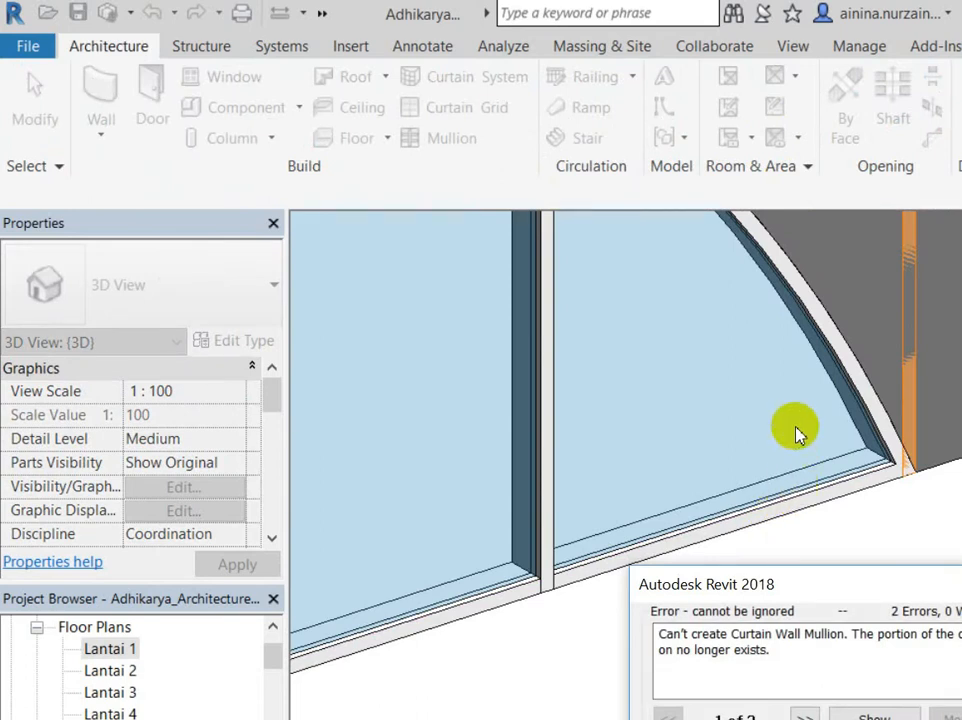
Step: Zoom out to the arched curtain wall and dismiss the mullion error
scroll(794, 430, down, 3)
scroll(526, 562, down, 2)
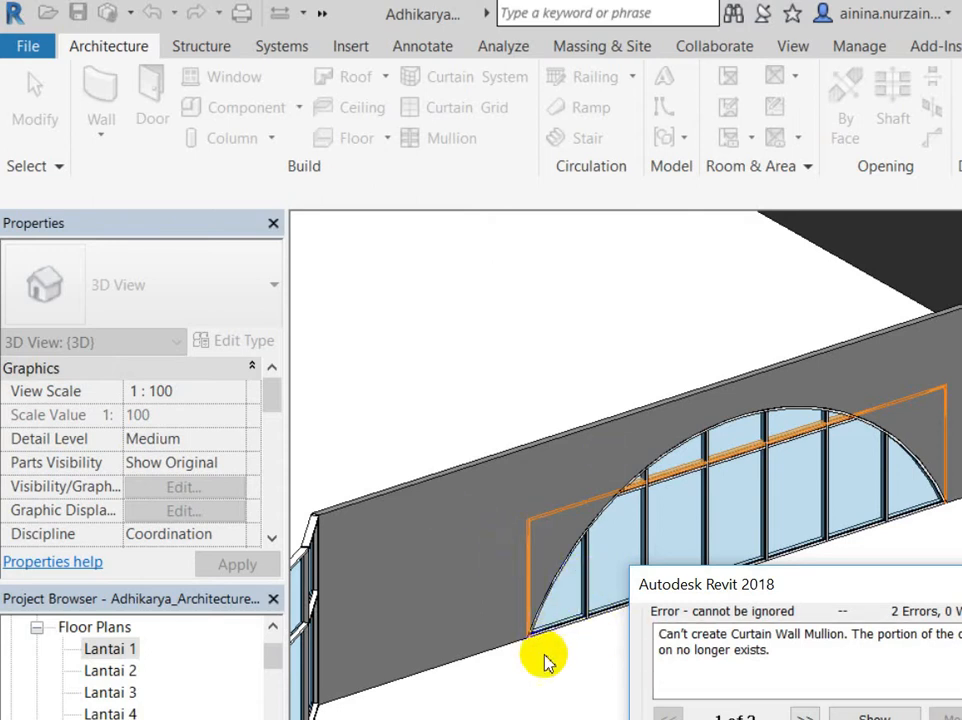
key(Escape)
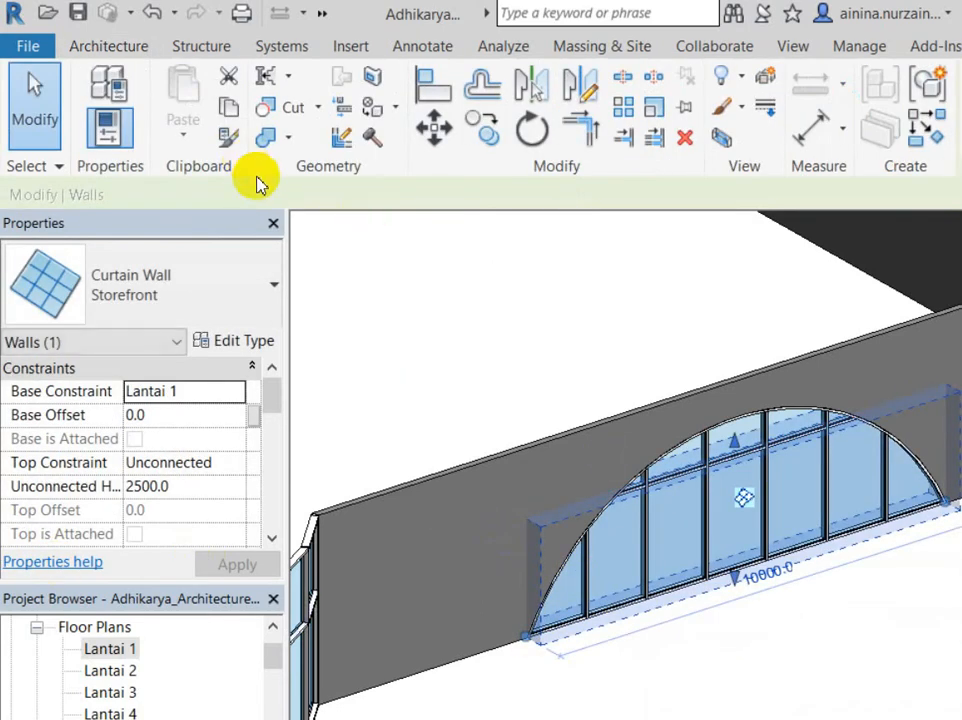
Step: Clear the selection and zoom in to inspect the arched curtain wall inside the wall opening
click(380, 290)
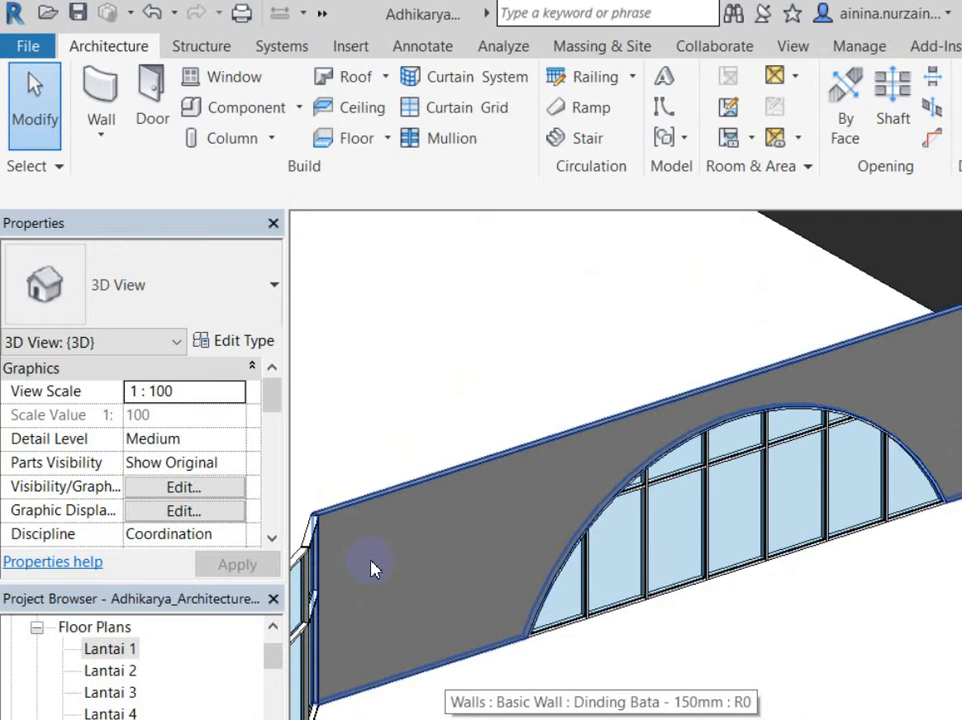
scroll(395, 444, up, 4)
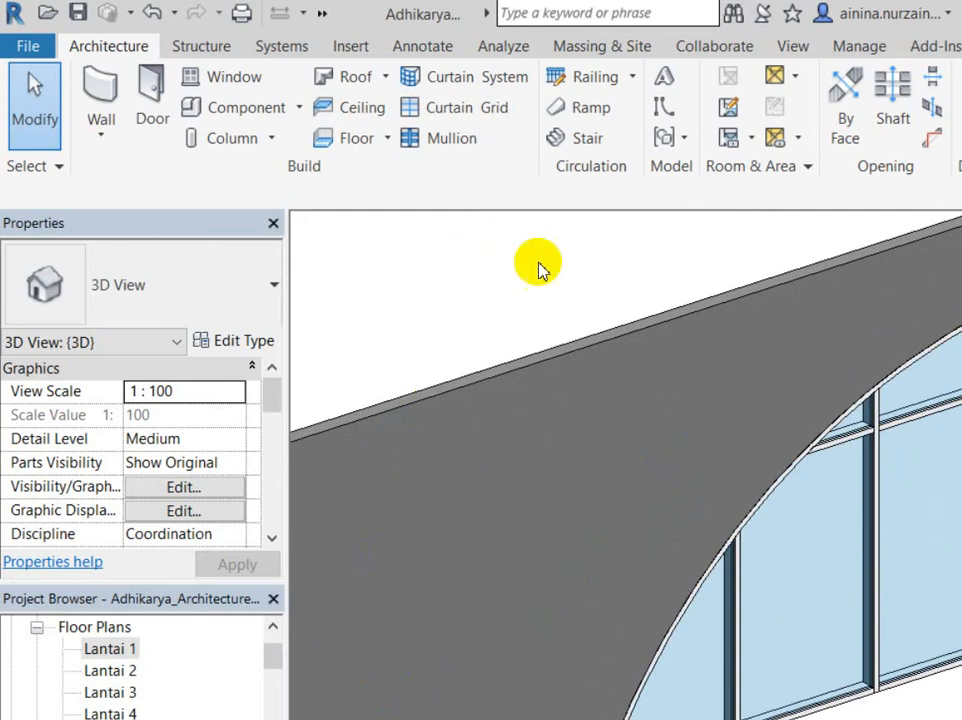
scroll(525, 370, down, 3)
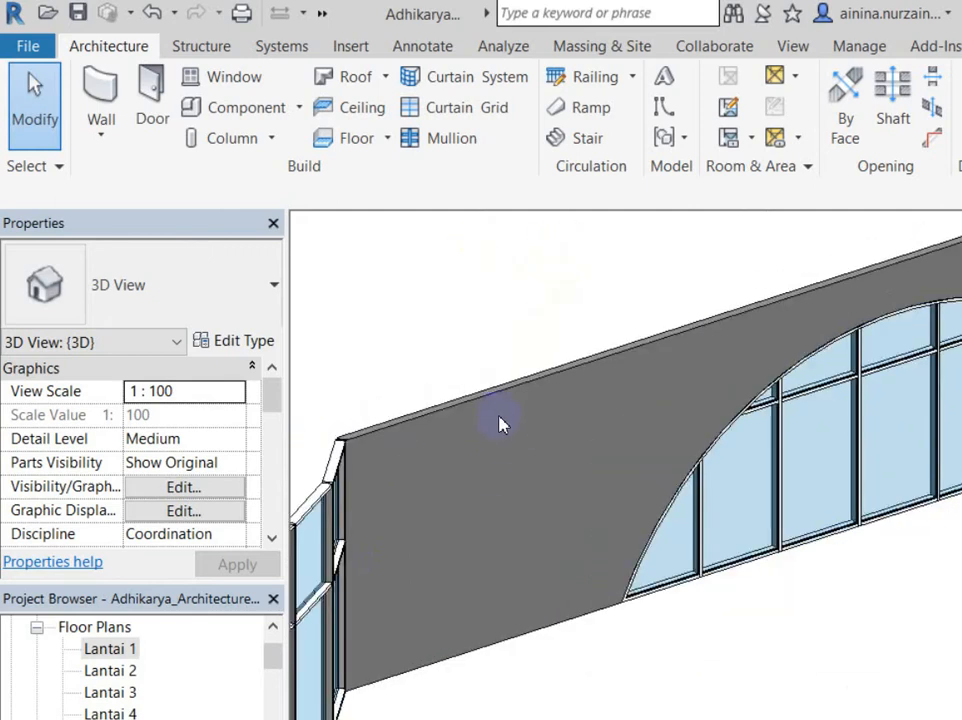
click(601, 300)
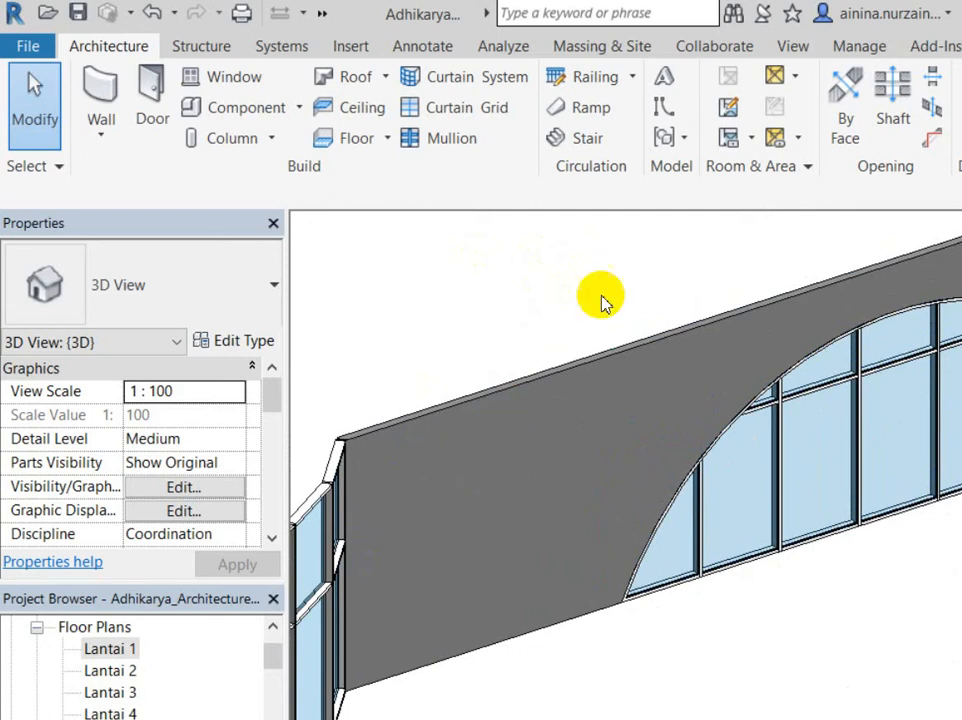
click(772, 341)
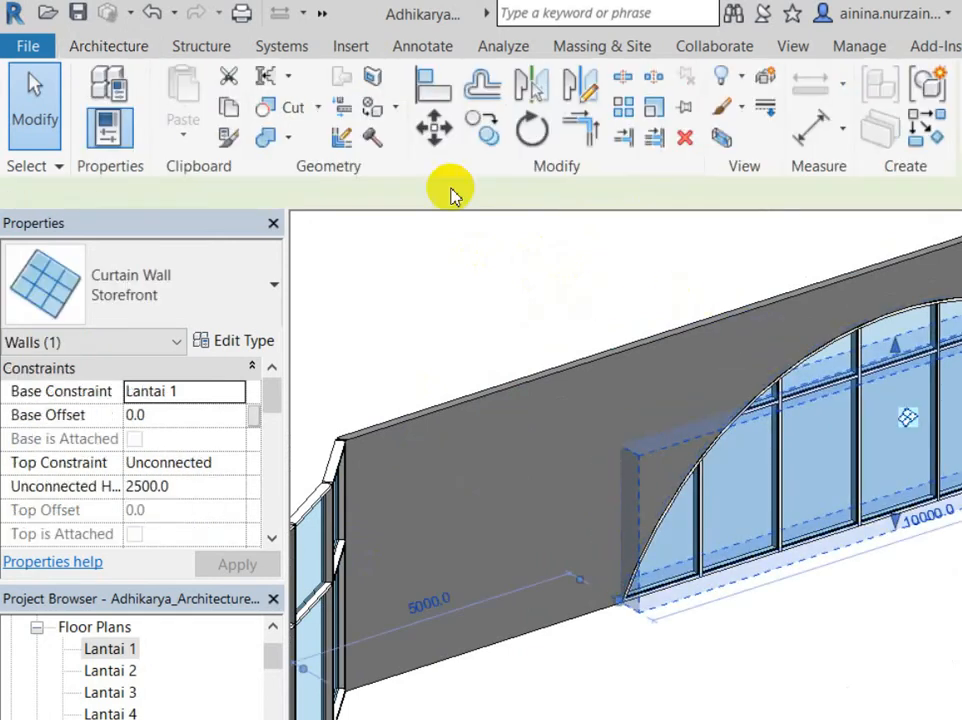
click(200, 285)
click(129, 601)
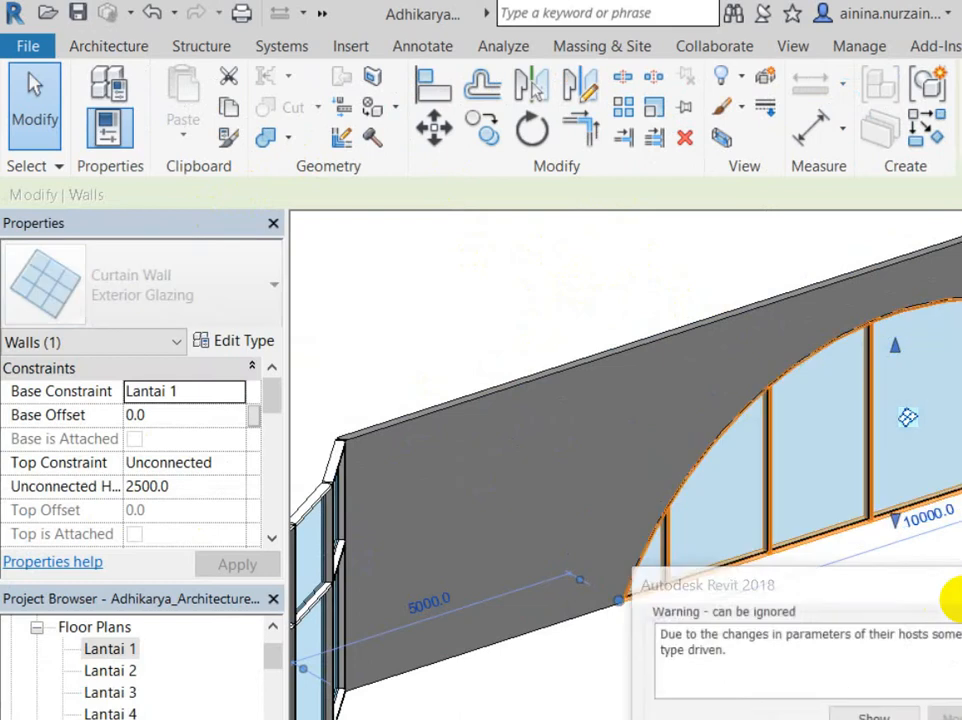
key(Escape)
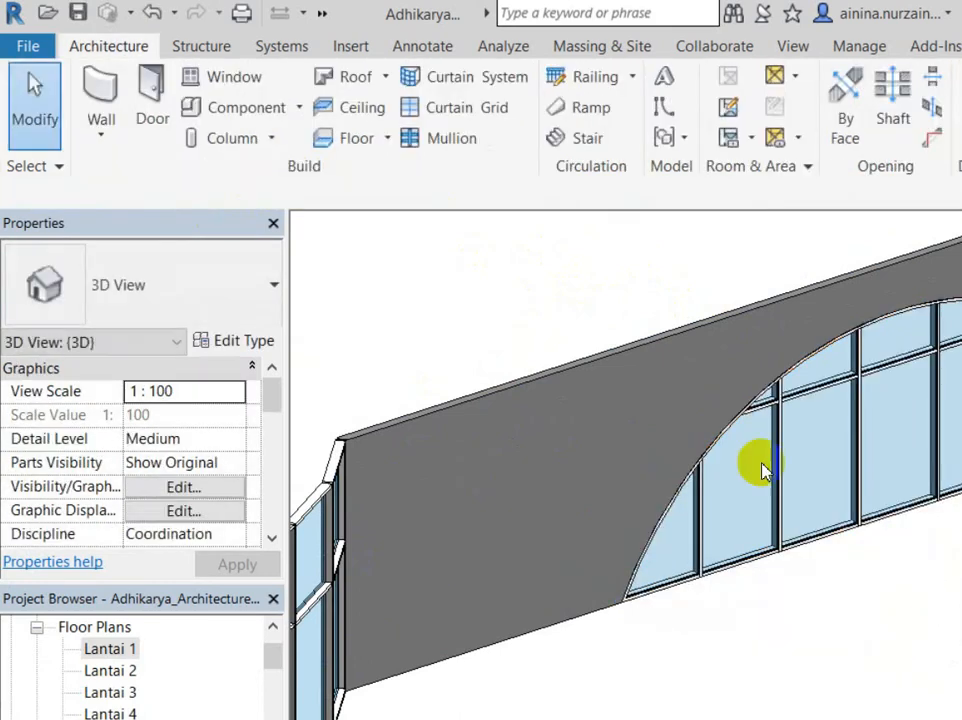
click(684, 570)
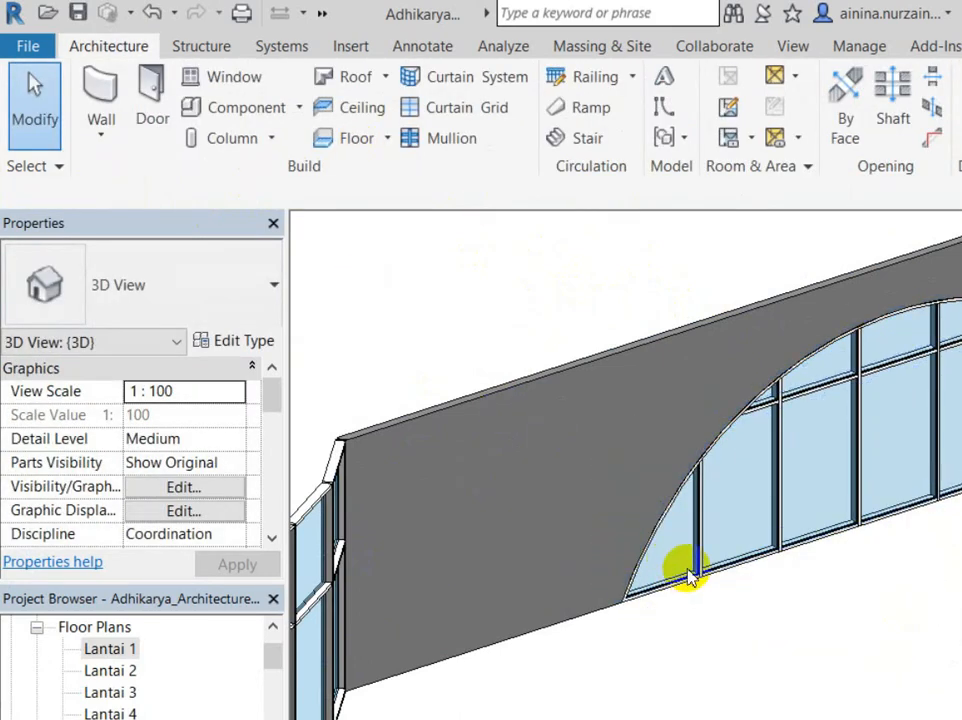
shift+middle_drag(688, 575, 786, 365)
shift+middle_drag(487, 344, 397, 378)
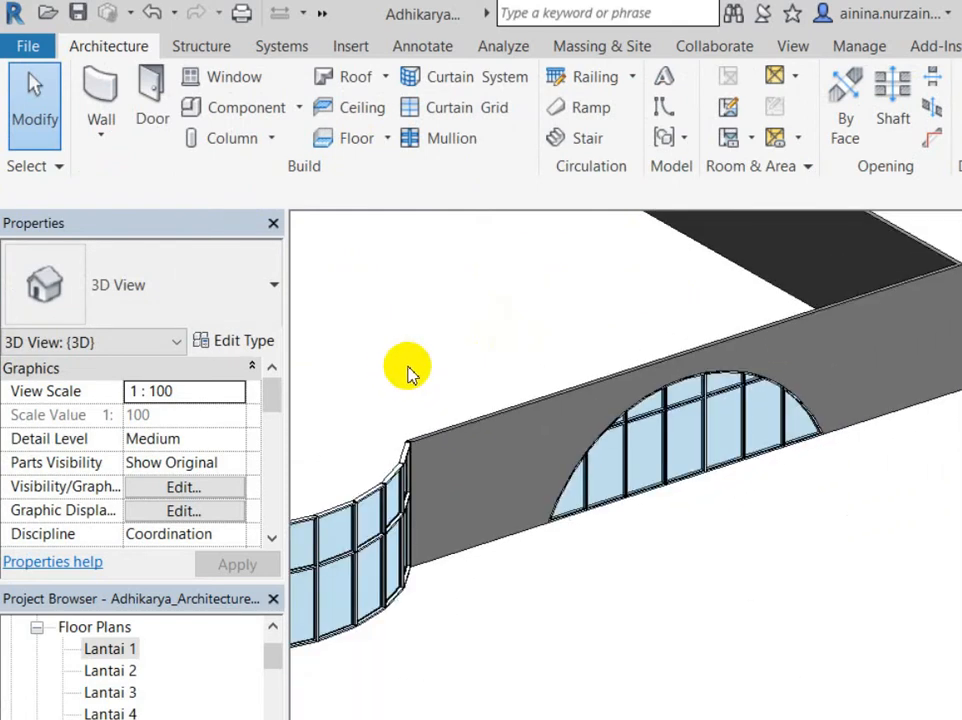
shift+middle_drag(408, 372, 618, 475)
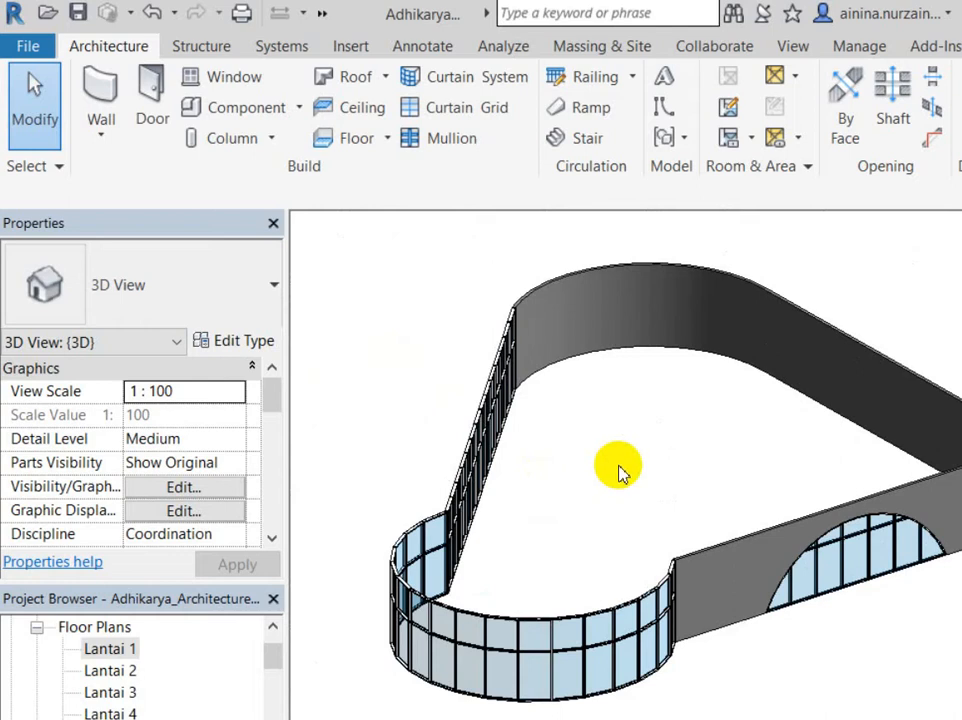
Step: Select the 150mm Dinding Bata straight wall containing the arched opening
click(840, 515)
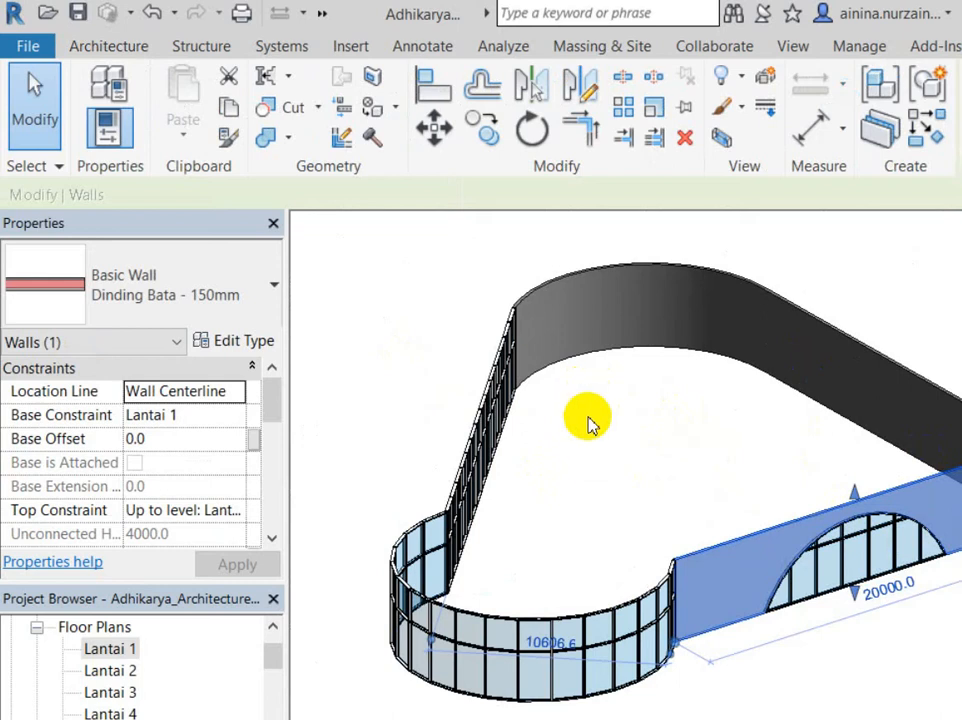
scroll(604, 475, up, 2)
scroll(604, 475, up, 2)
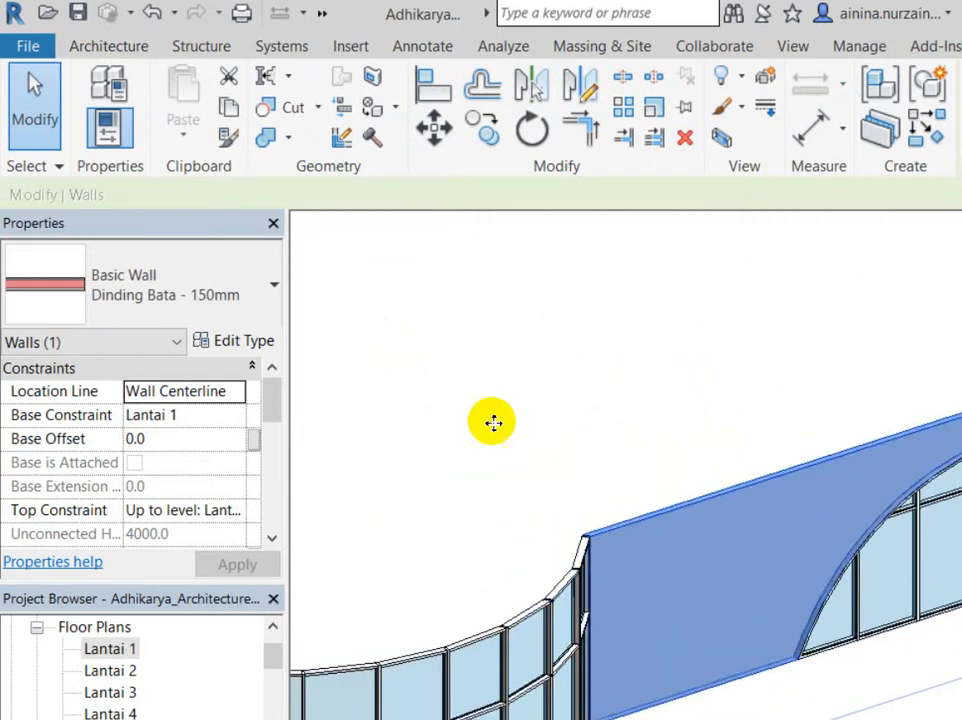
scroll(668, 333, down, 2)
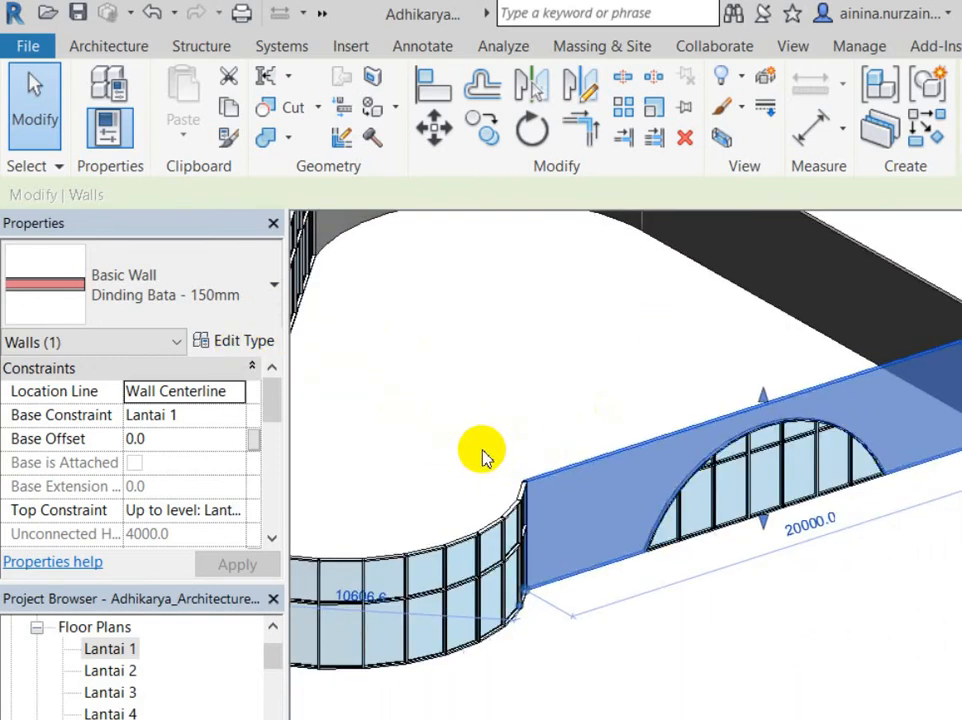
click(715, 569)
click(806, 378)
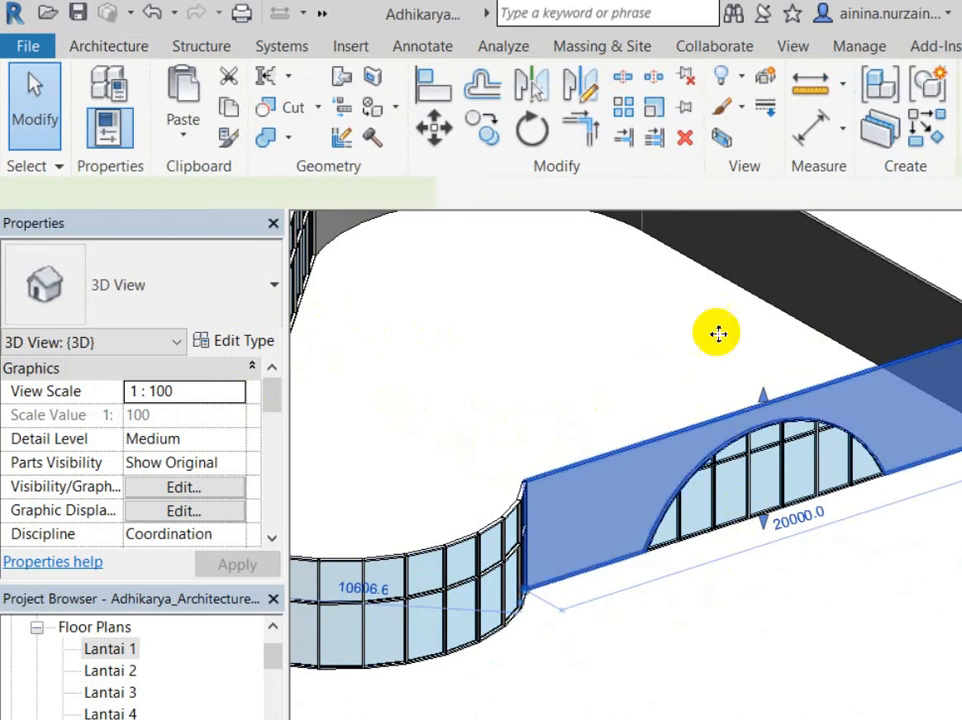
scroll(511, 425, up, 2)
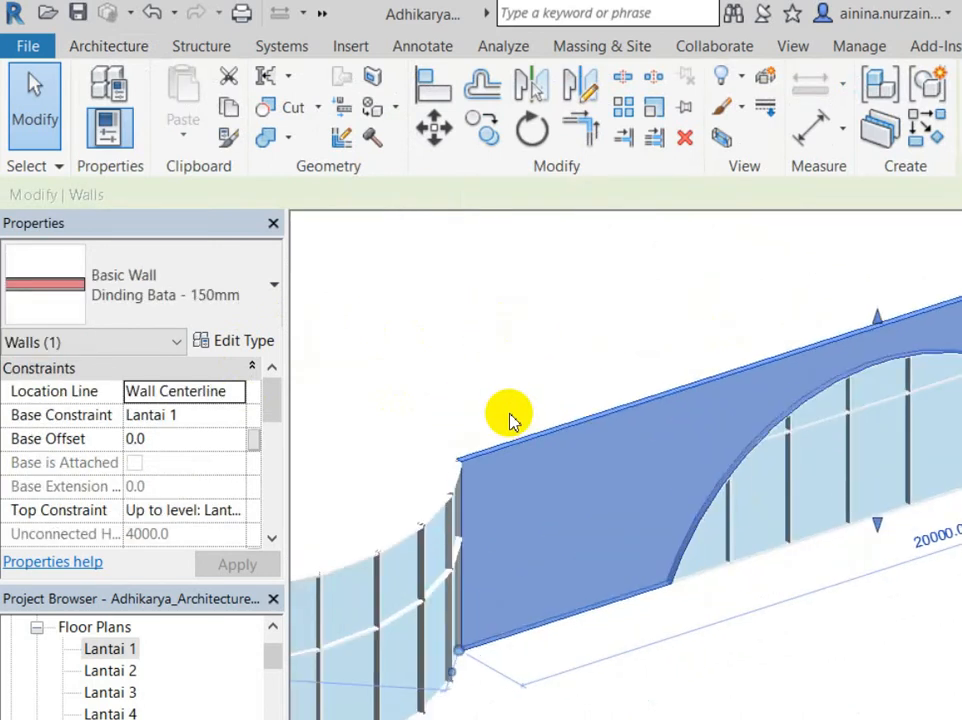
Step: Open the wall's profile for editing and choose the Circle draw tool
click(824, 112)
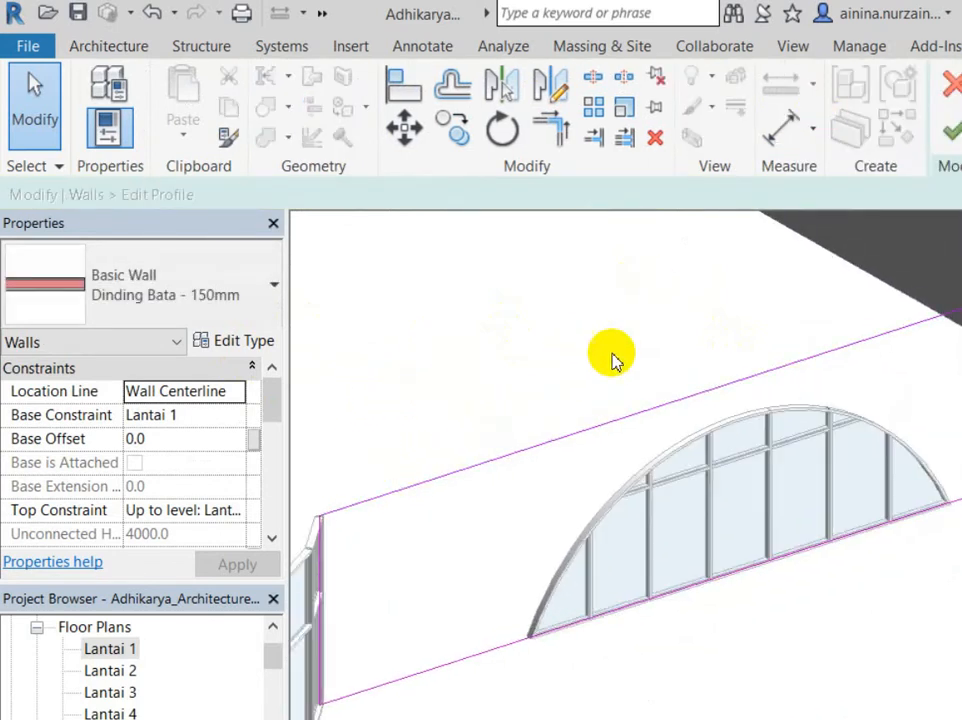
scroll(700, 415, down, 1)
scroll(457, 438, up, 2)
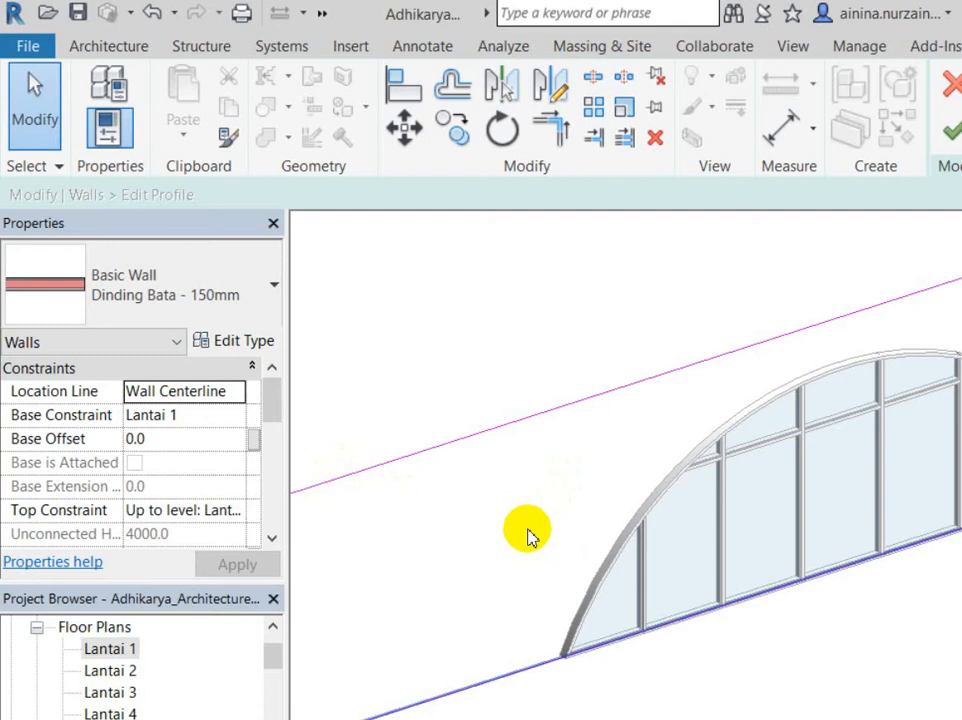
click(532, 485)
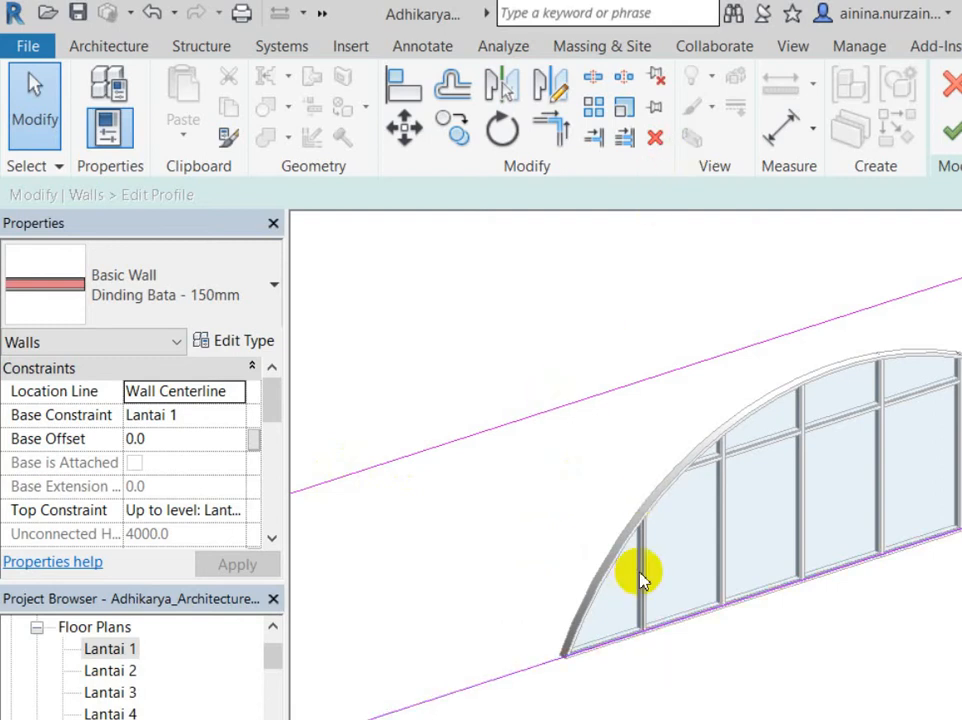
scroll(640, 578, down, 3)
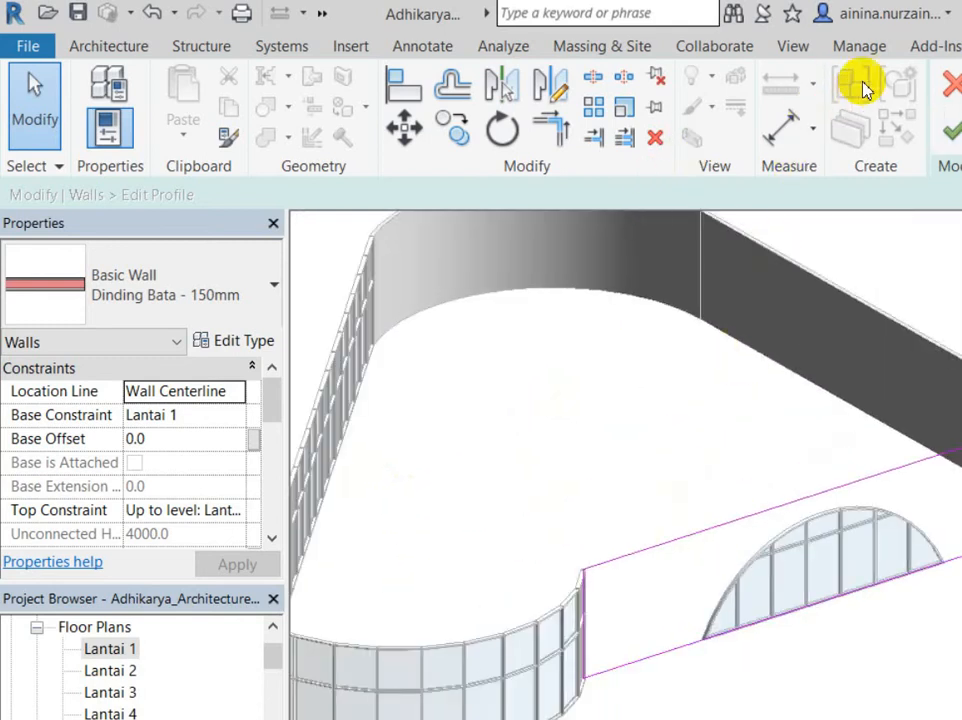
click(955, 78)
scroll(748, 533, up, 3)
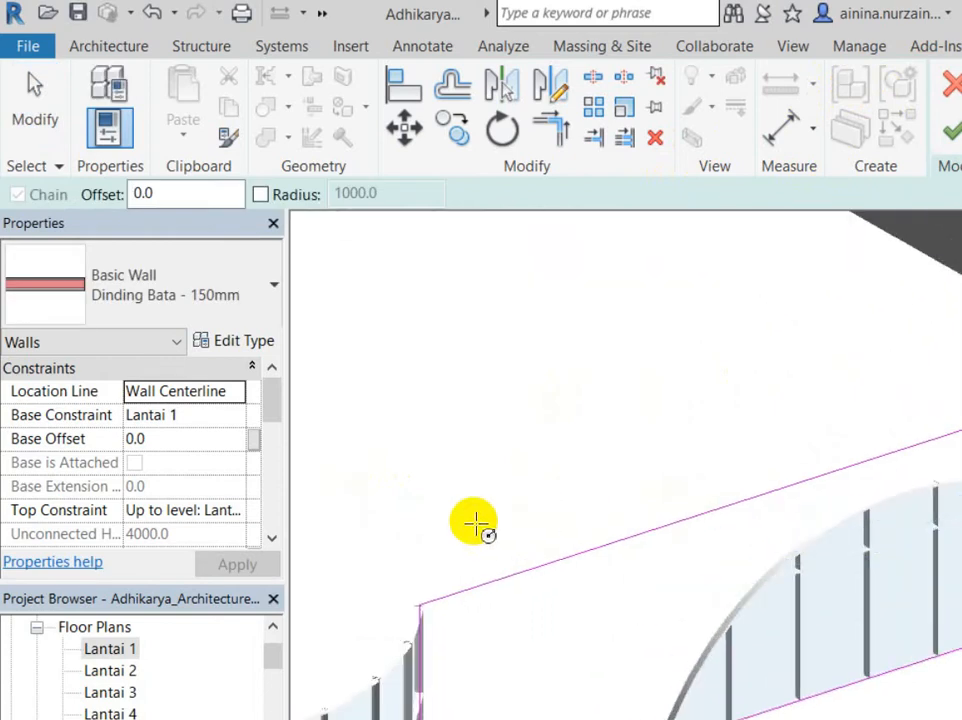
Step: Sketch two circles on the wall's plain left part, the first with radius 600
middle_drag(476, 523, 509, 468)
click(518, 510)
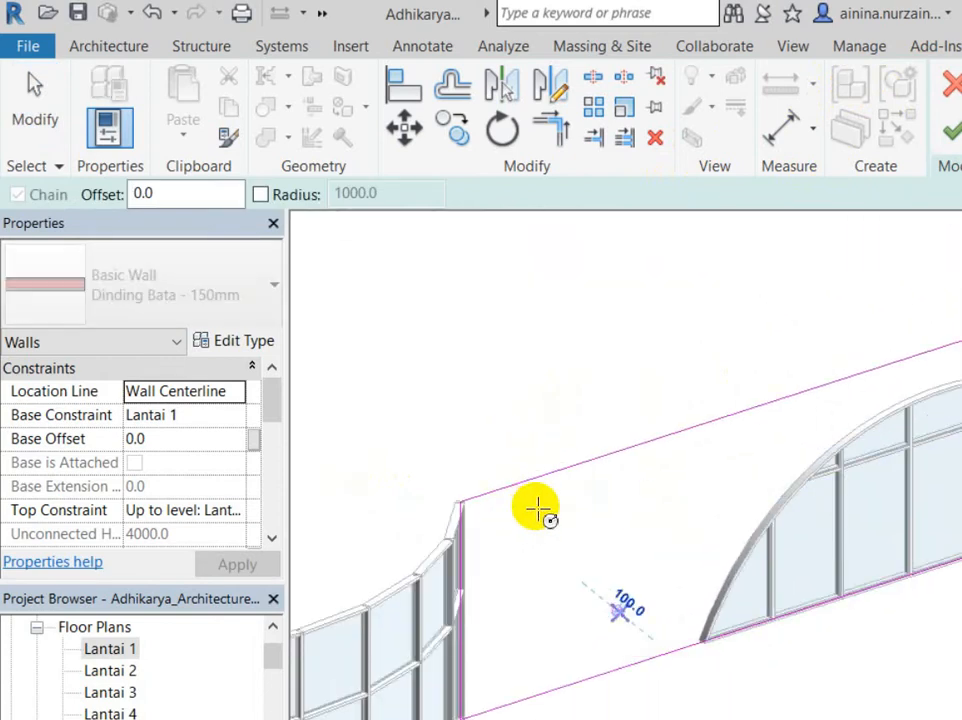
click(548, 497)
click(568, 420)
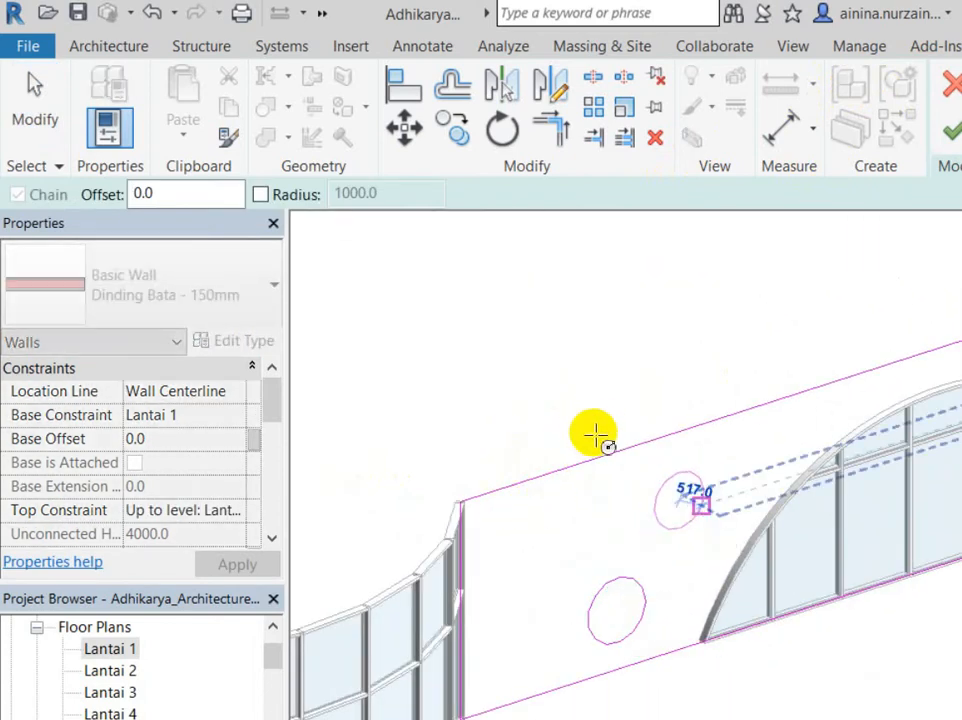
shift+middle_drag(569, 496, 892, 530)
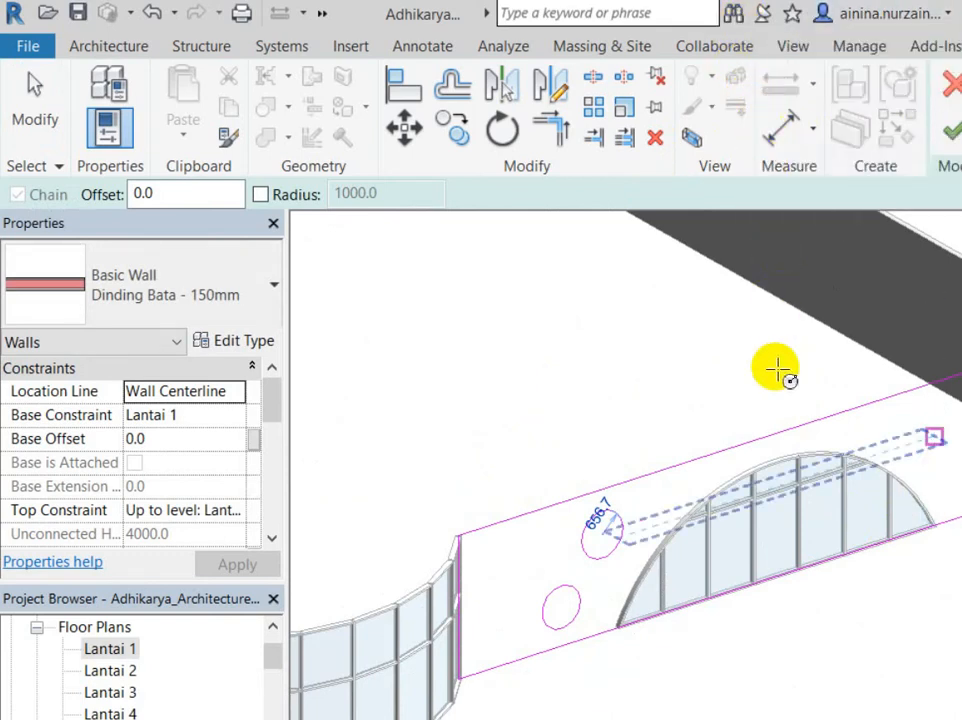
scroll(777, 371, up, 2)
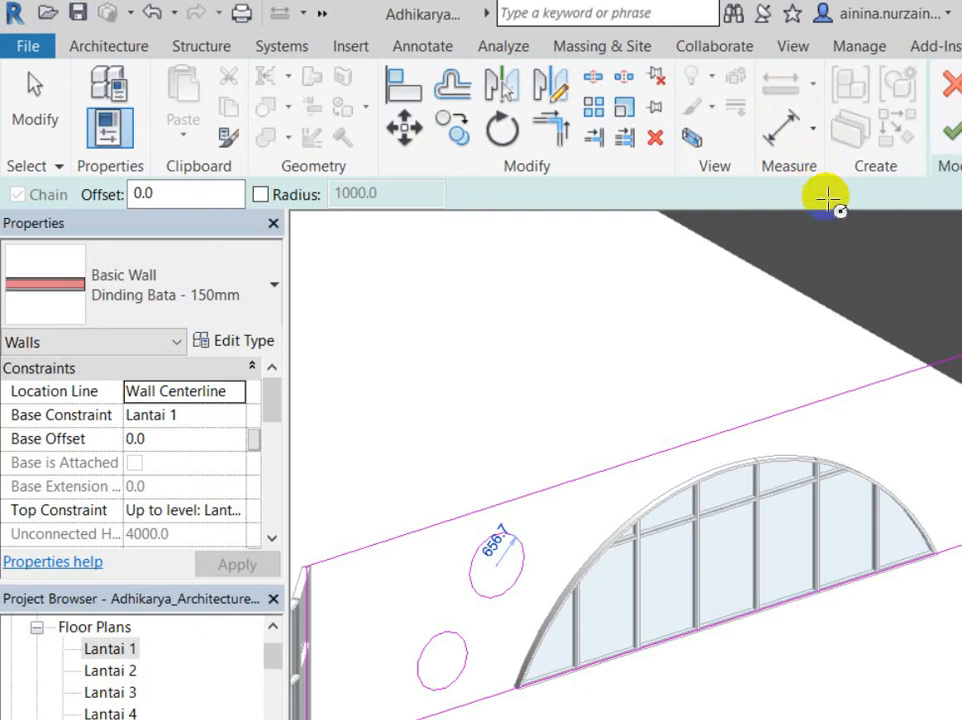
scroll(713, 378, down, 3)
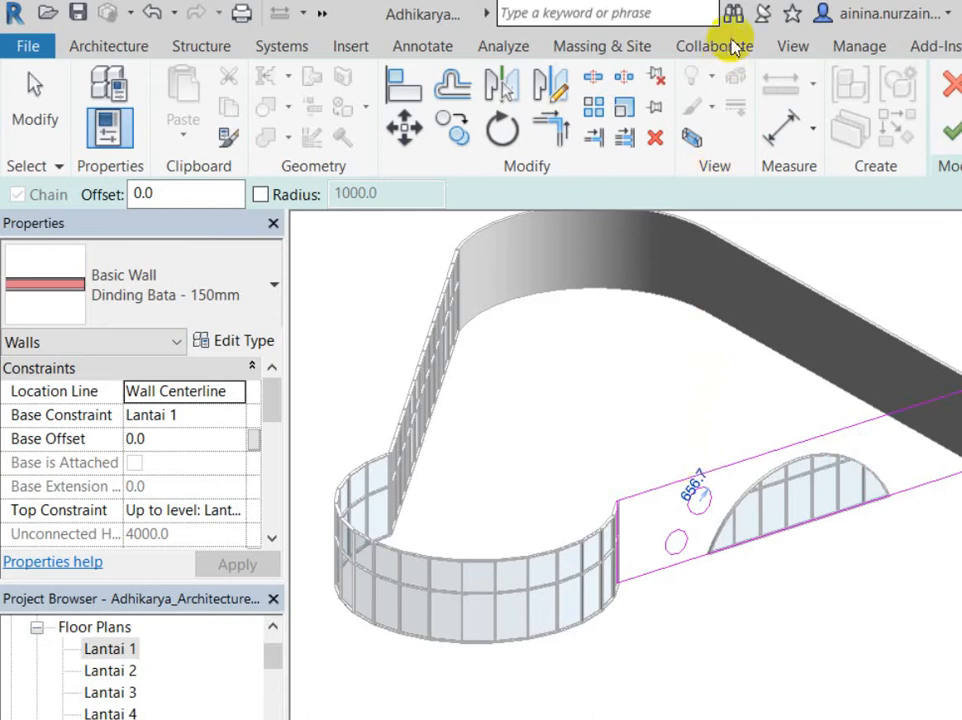
key(Escape)
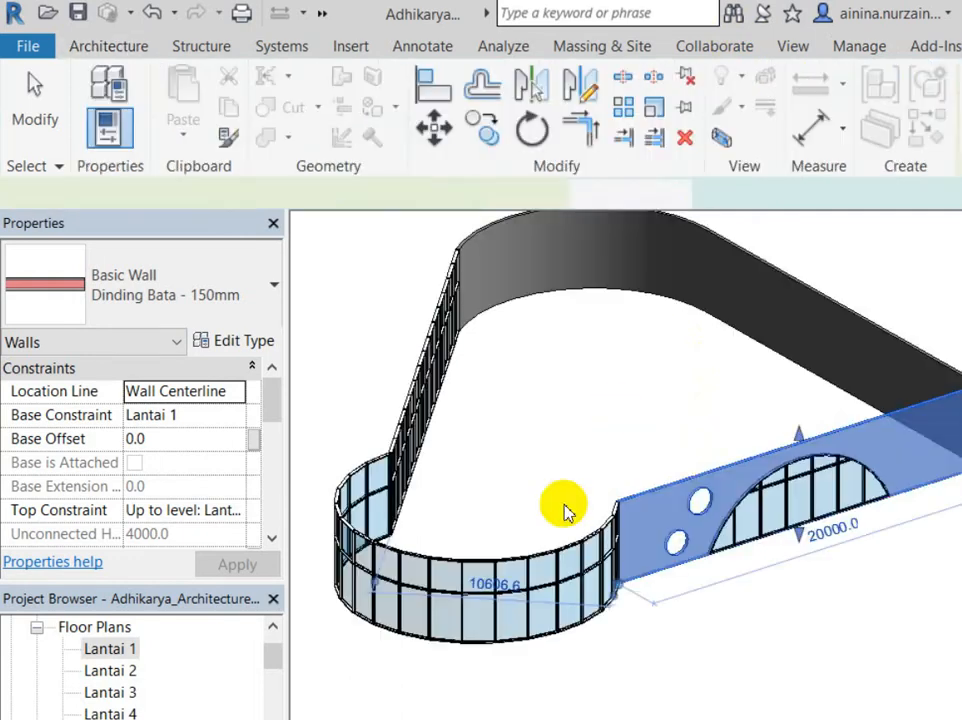
Step: Finish the profile edit, inspect the two circular holes, then undo them
click(565, 509)
scroll(590, 462, up, 5)
click(611, 337)
scroll(611, 337, up, 3)
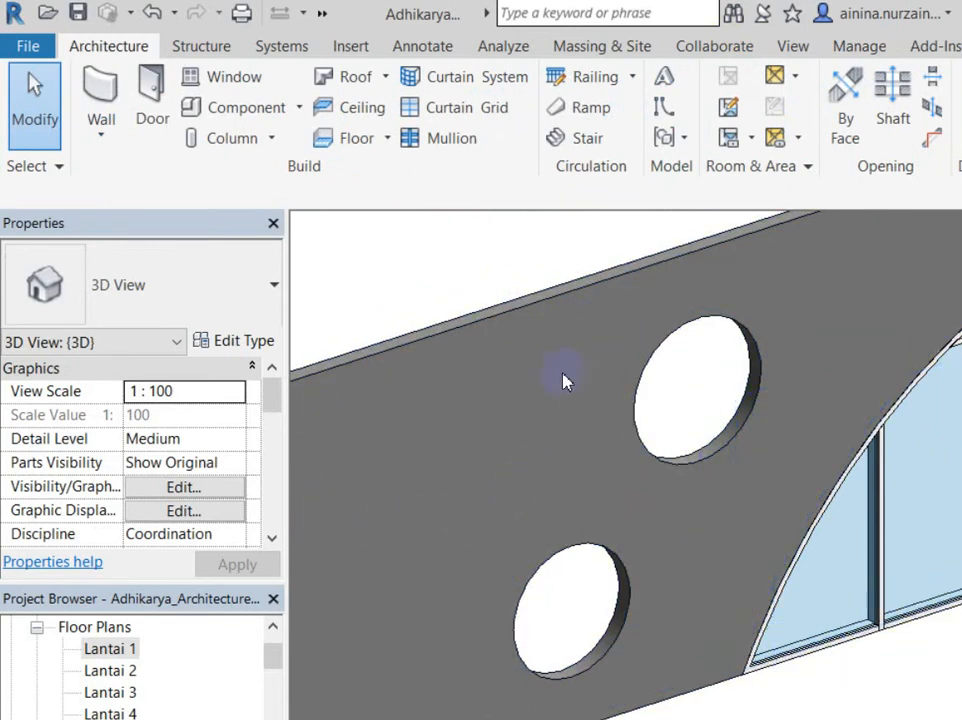
scroll(507, 468, down, 3)
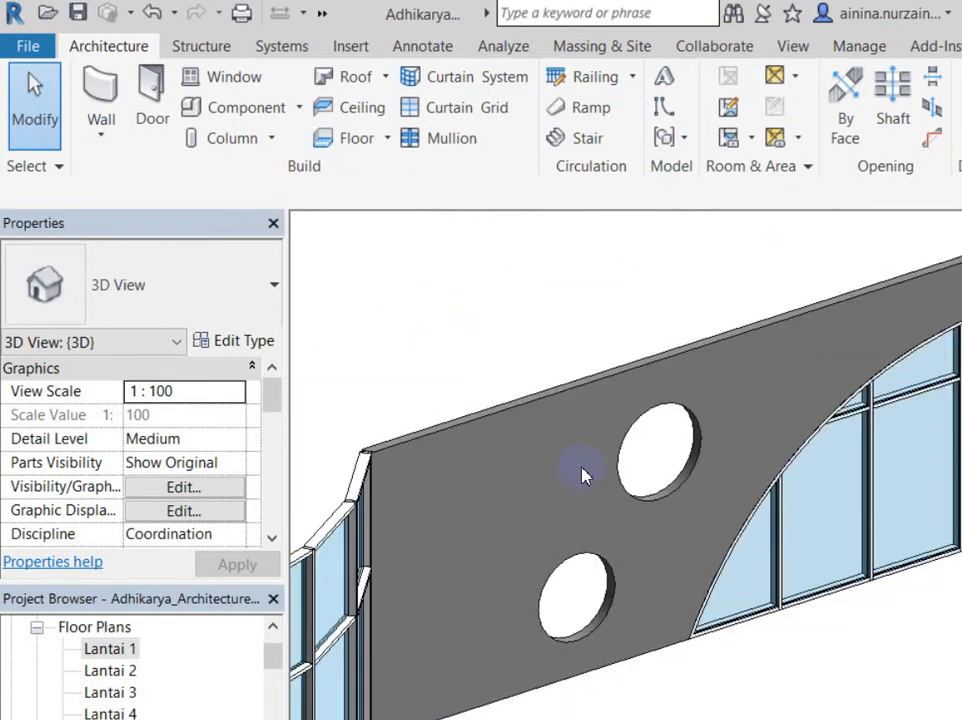
click(618, 452)
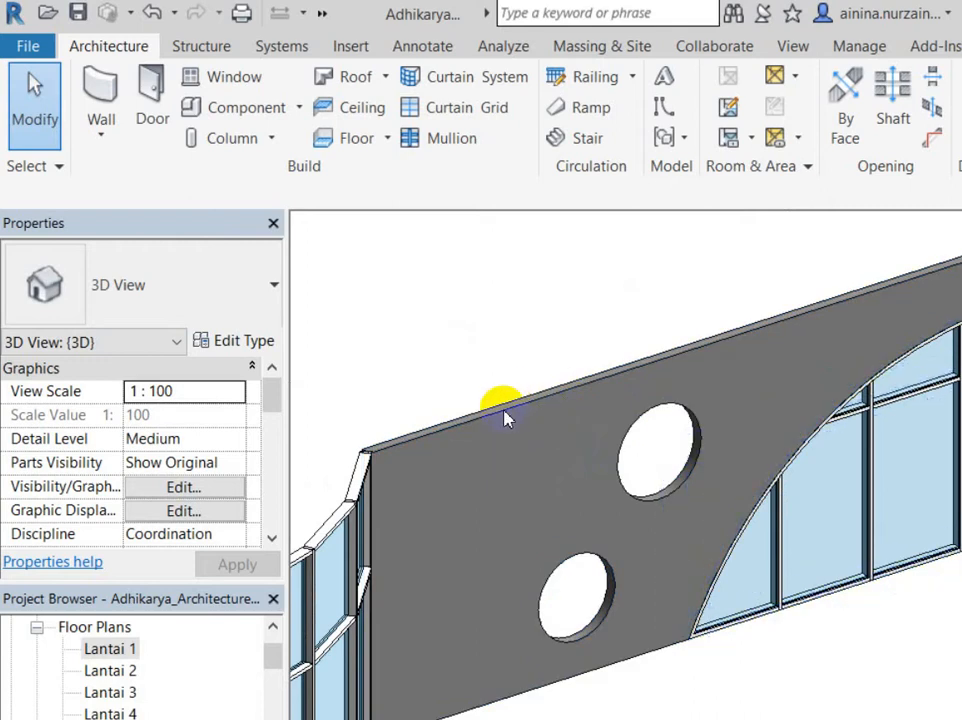
click(462, 337)
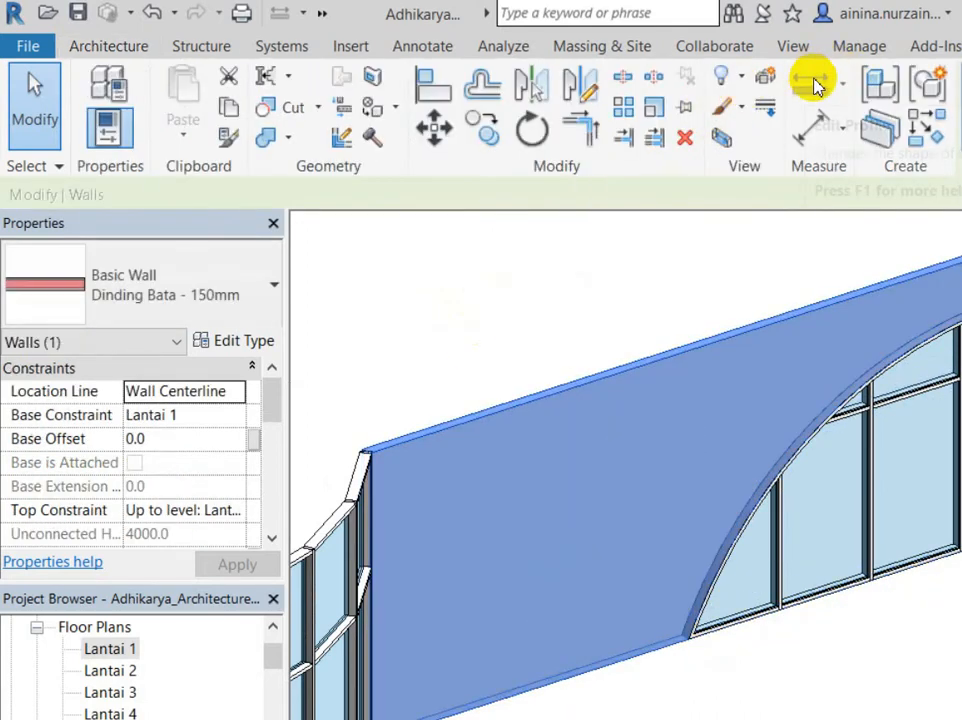
Step: Reopen the wall's profile and start a circle sketch with 1200 entered
click(818, 88)
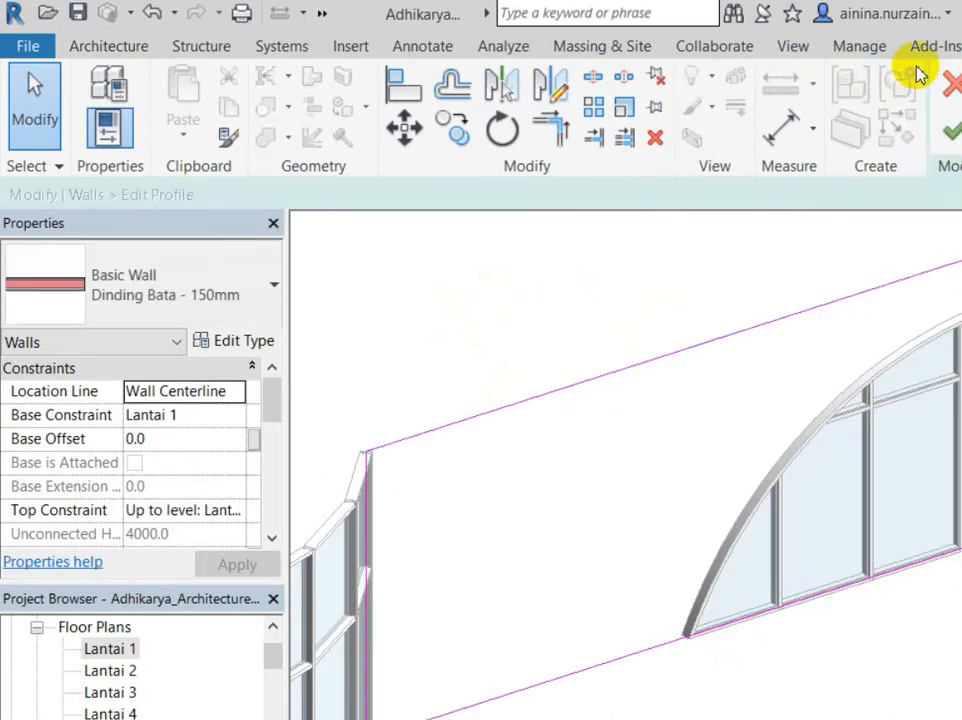
click(852, 127)
scroll(565, 325, up, 3)
text(1200)
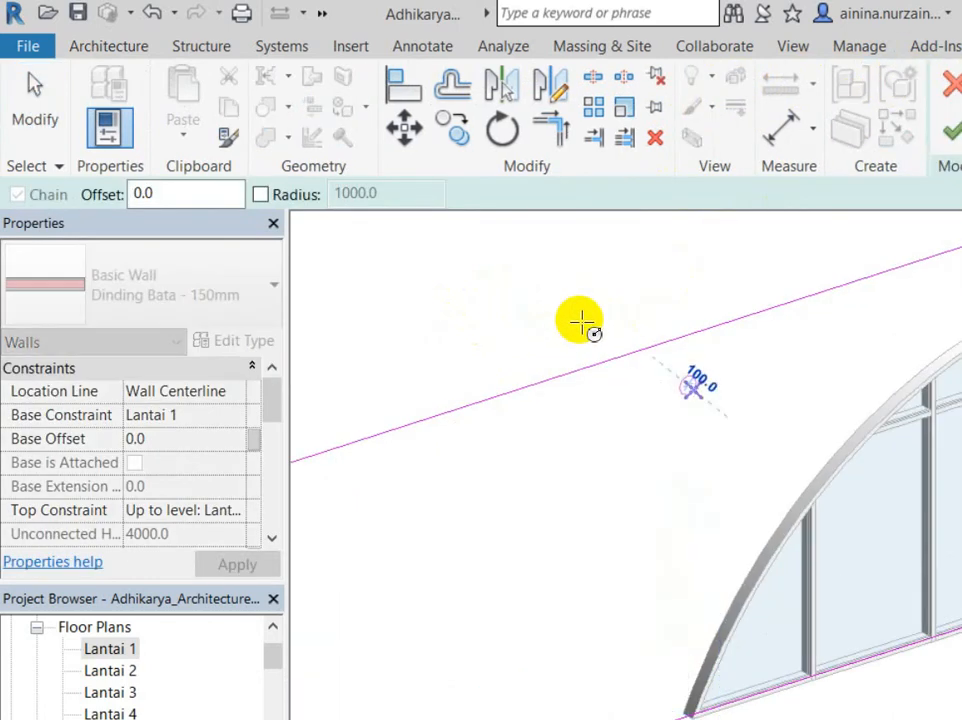
key(Return)
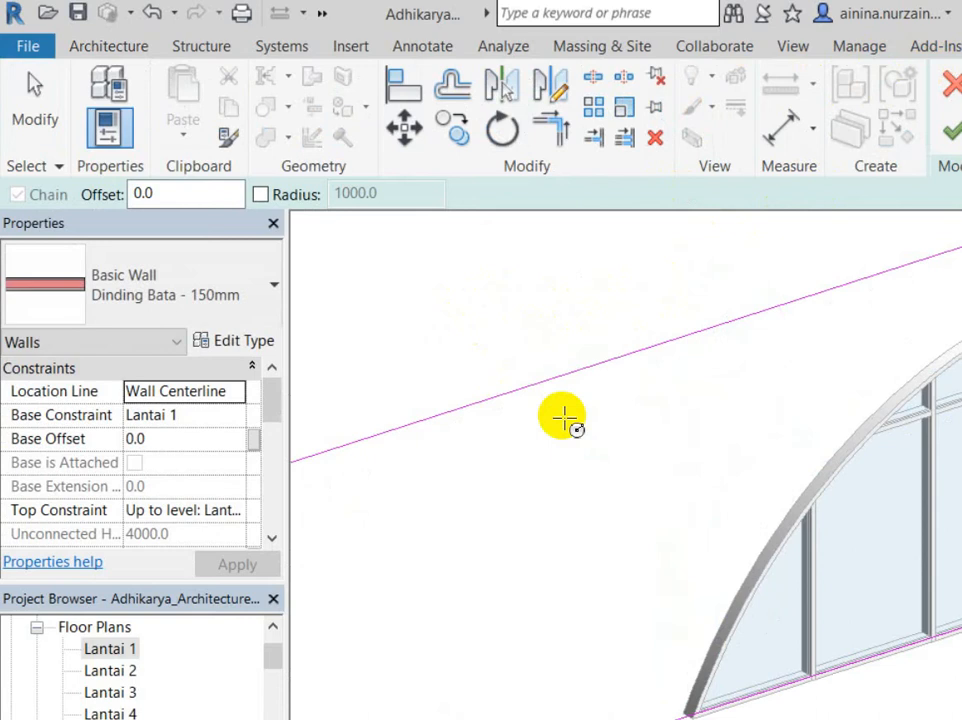
scroll(563, 419, down, 3)
scroll(522, 440, down, 3)
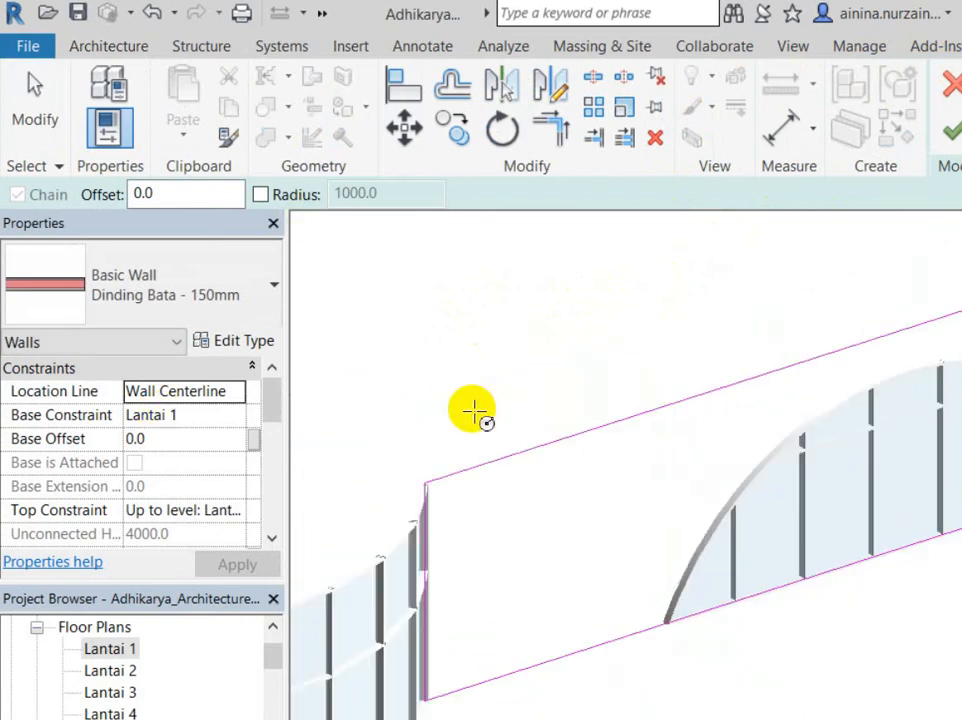
shift+middle_drag(324, 558, 611, 620)
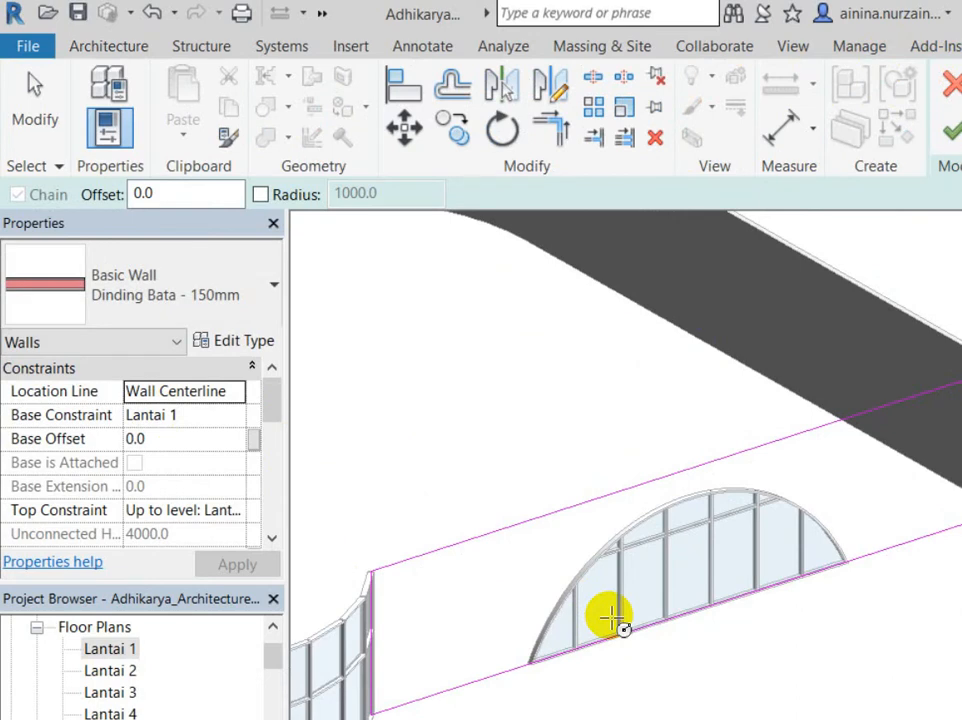
scroll(502, 554, up, 5)
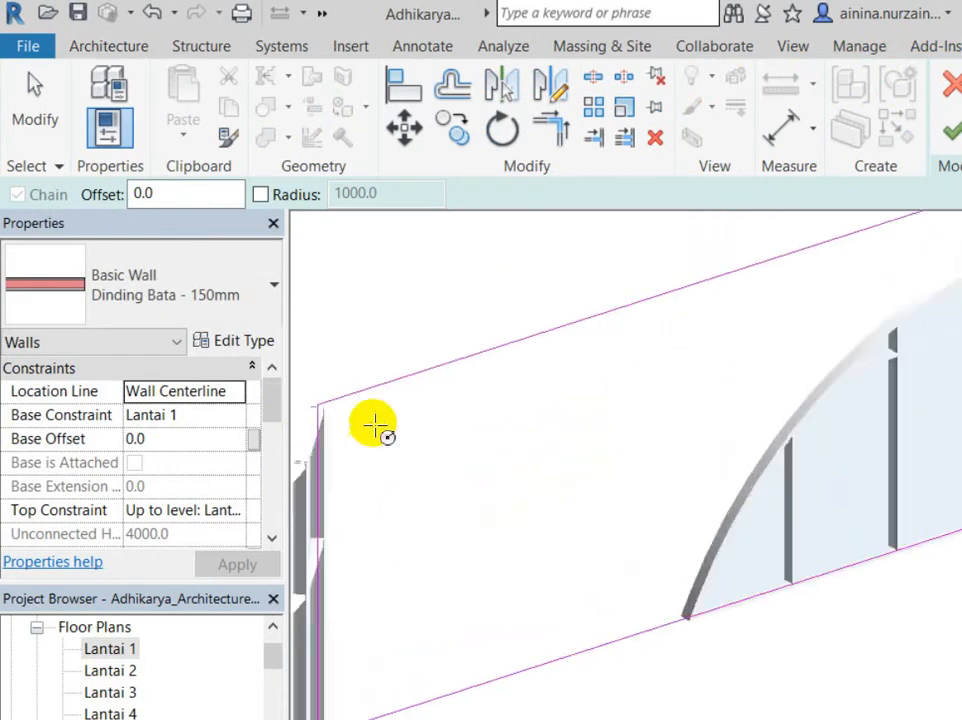
scroll(373, 427, up, 2)
Step: Draw a smaller circle and a radius-800 circle, then finish the profile edit
click(396, 502)
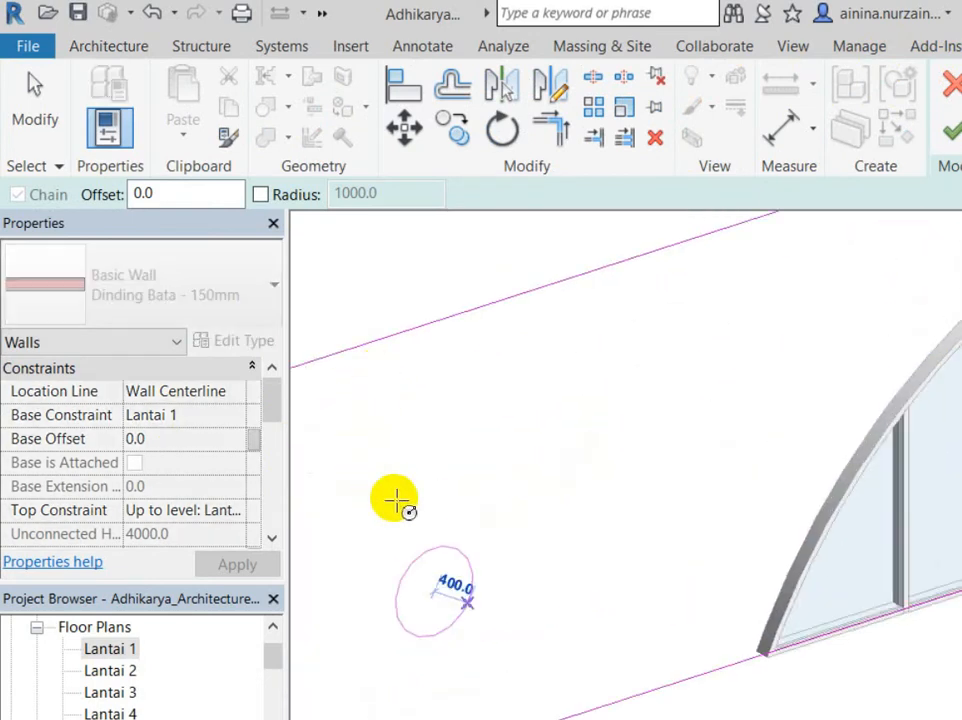
click(390, 485)
click(648, 430)
click(593, 387)
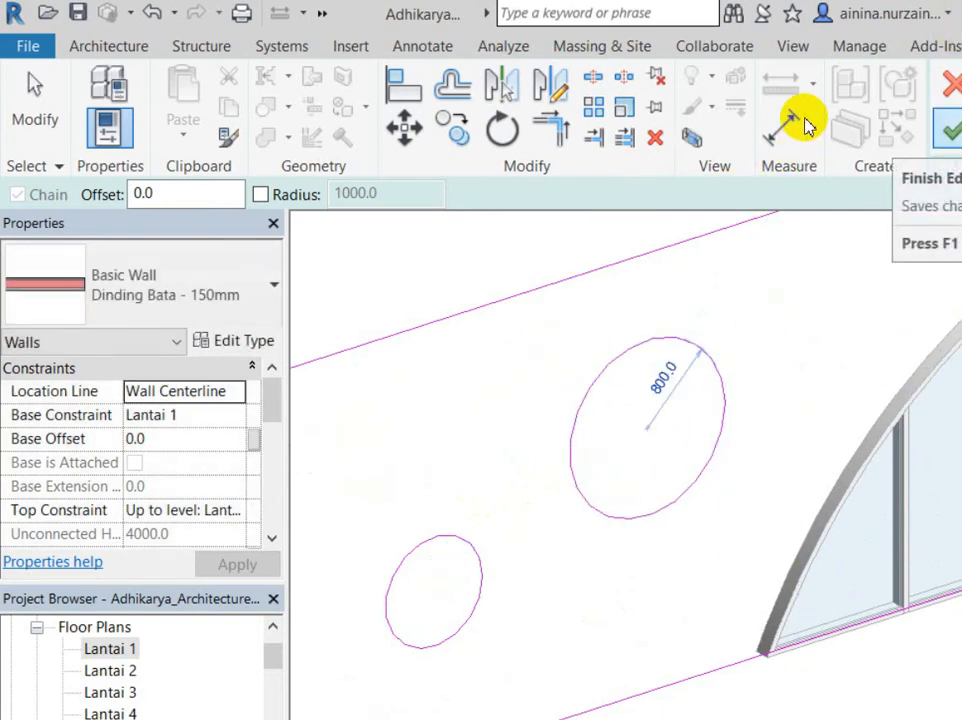
click(950, 125)
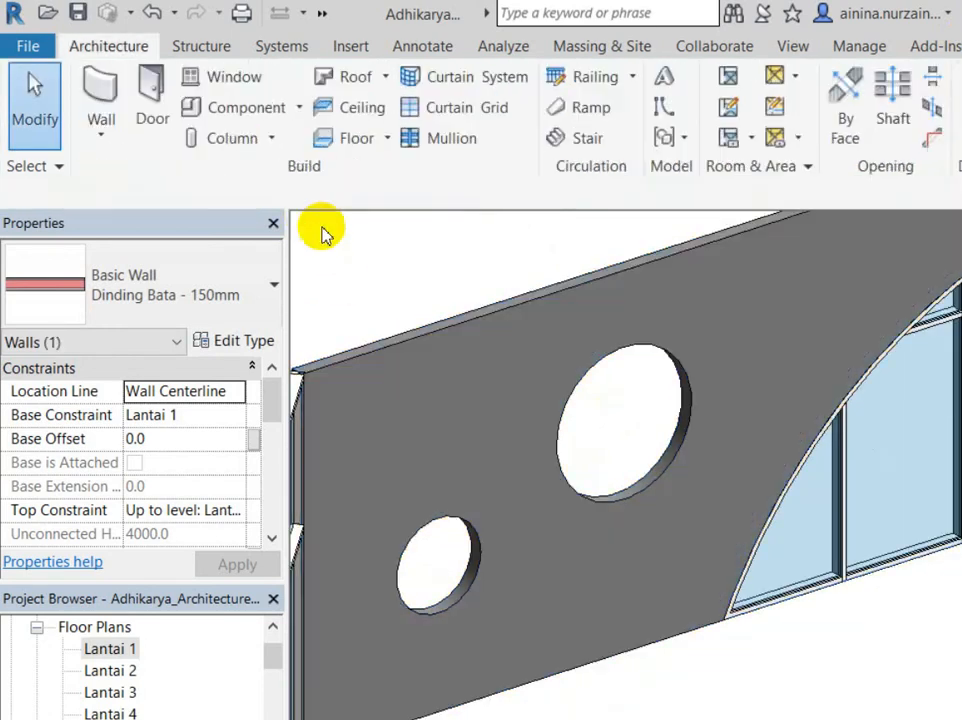
click(322, 232)
scroll(430, 420, down, 4)
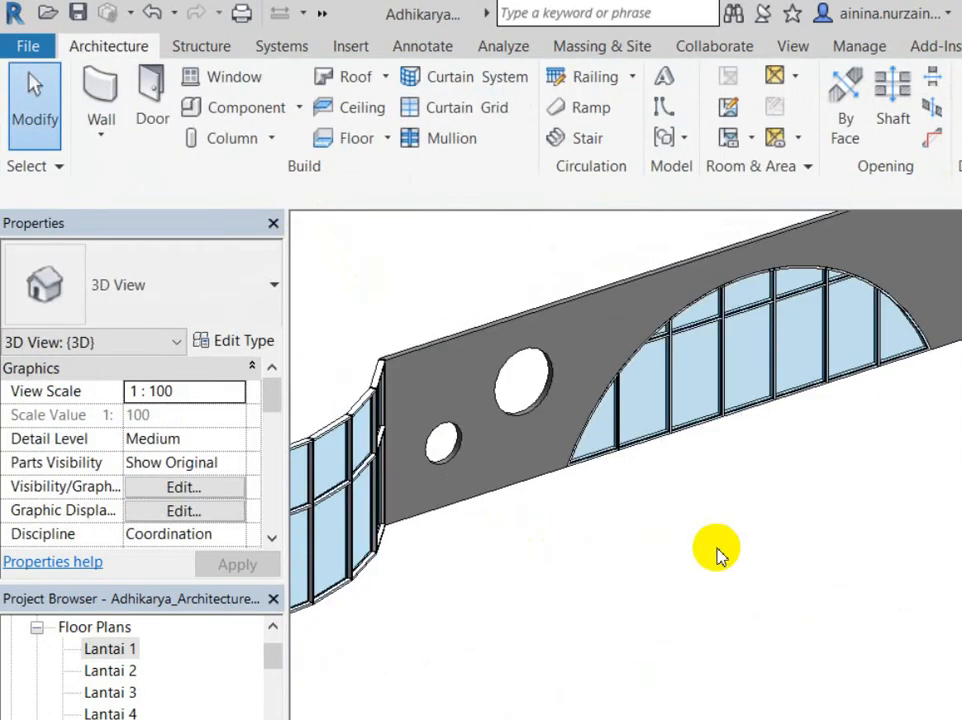
scroll(715, 552, down, 3)
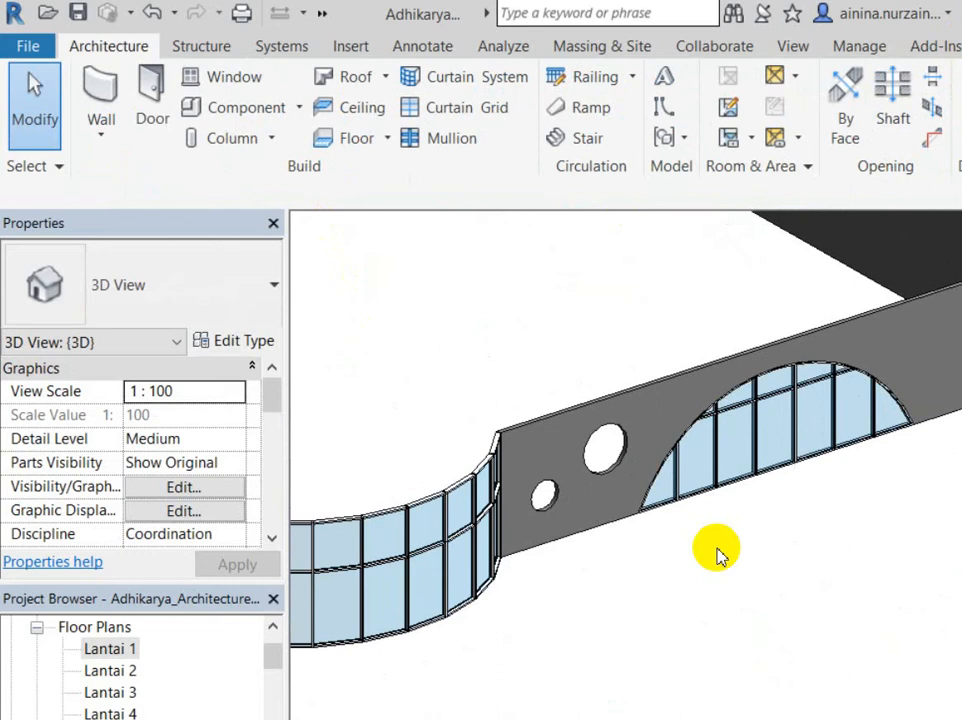
scroll(717, 553, down, 2)
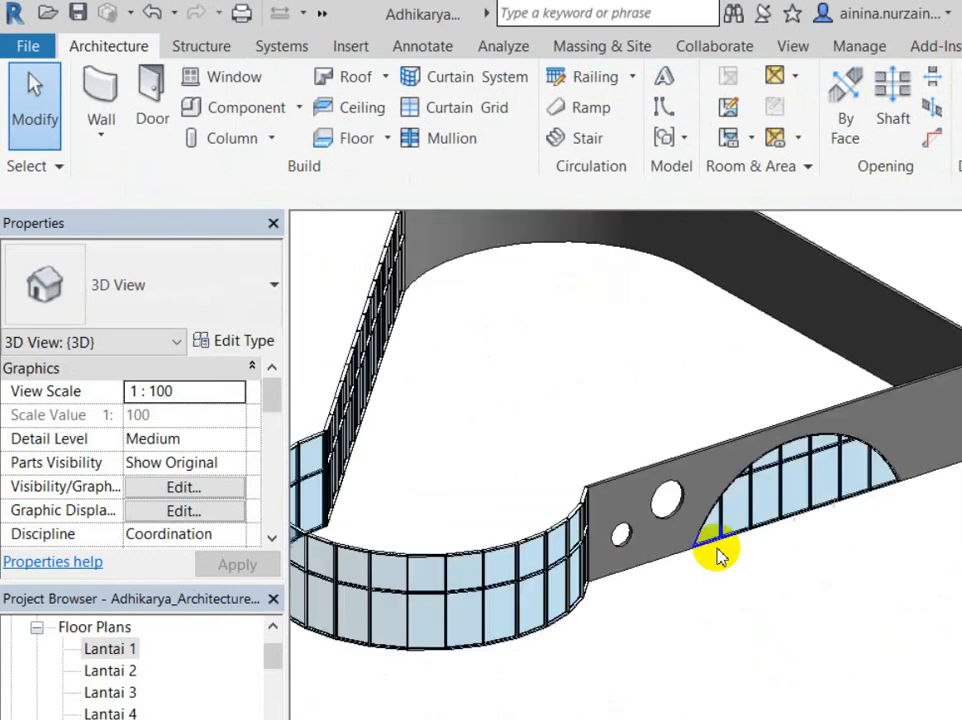
shift+middle_drag(724, 548, 627, 544)
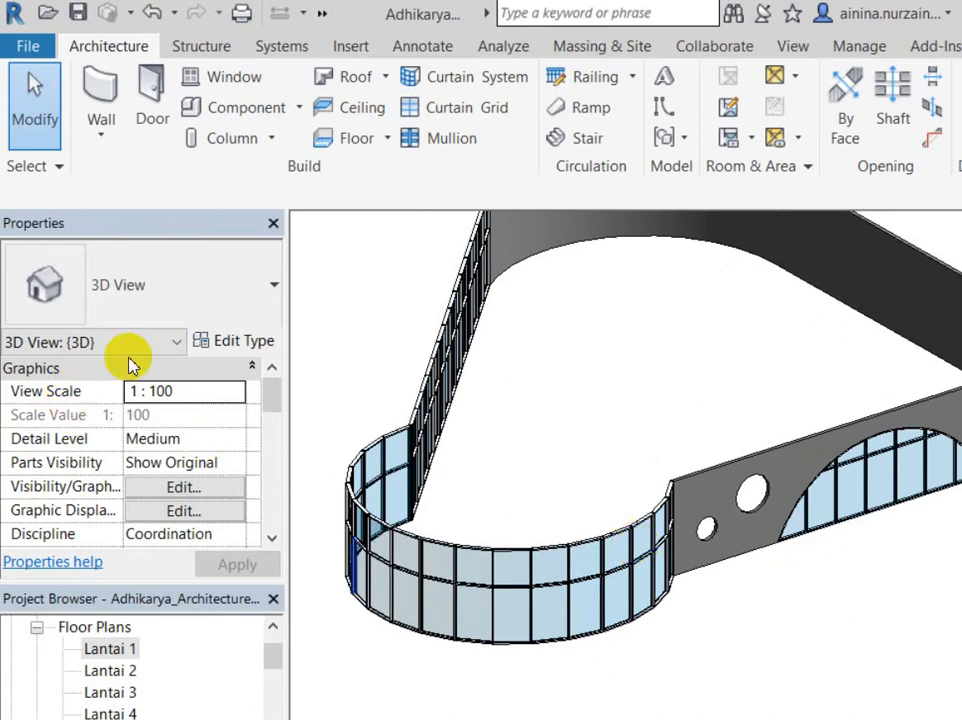
shift+middle_drag(300, 330, 462, 243)
Step: Sketch a circle in the straight curtain wall's profile to cut a round hole through its glazing
click(530, 470)
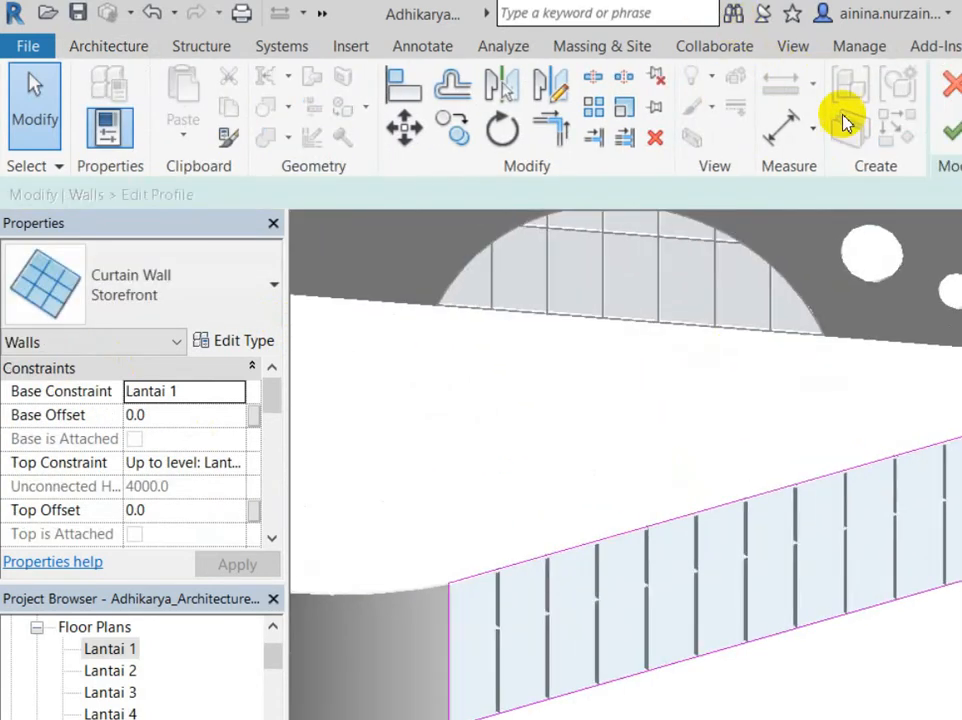
click(958, 95)
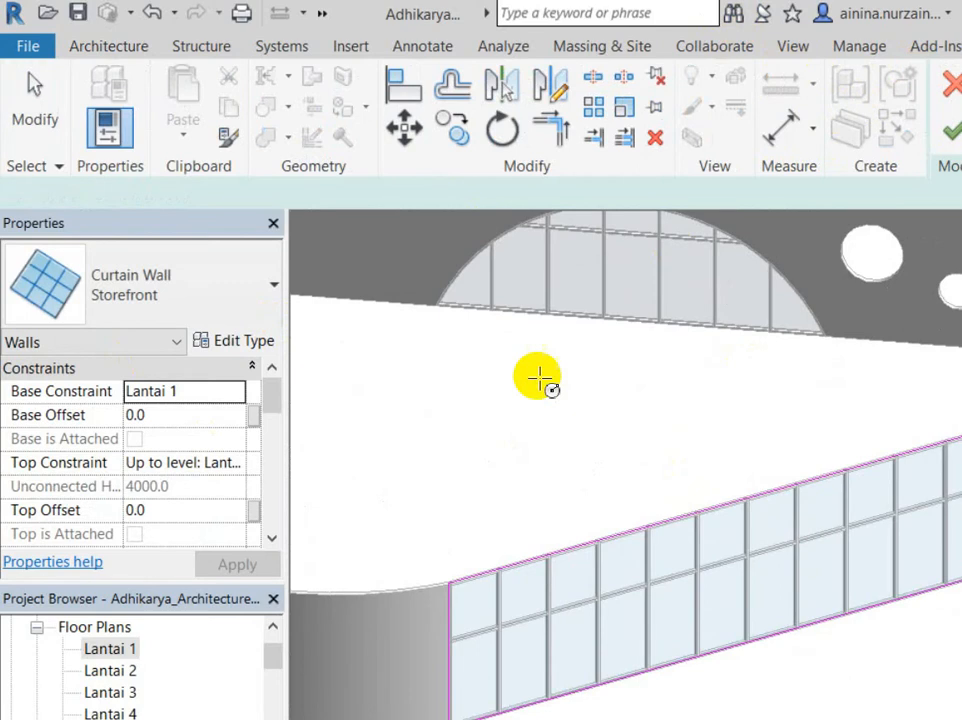
click(472, 515)
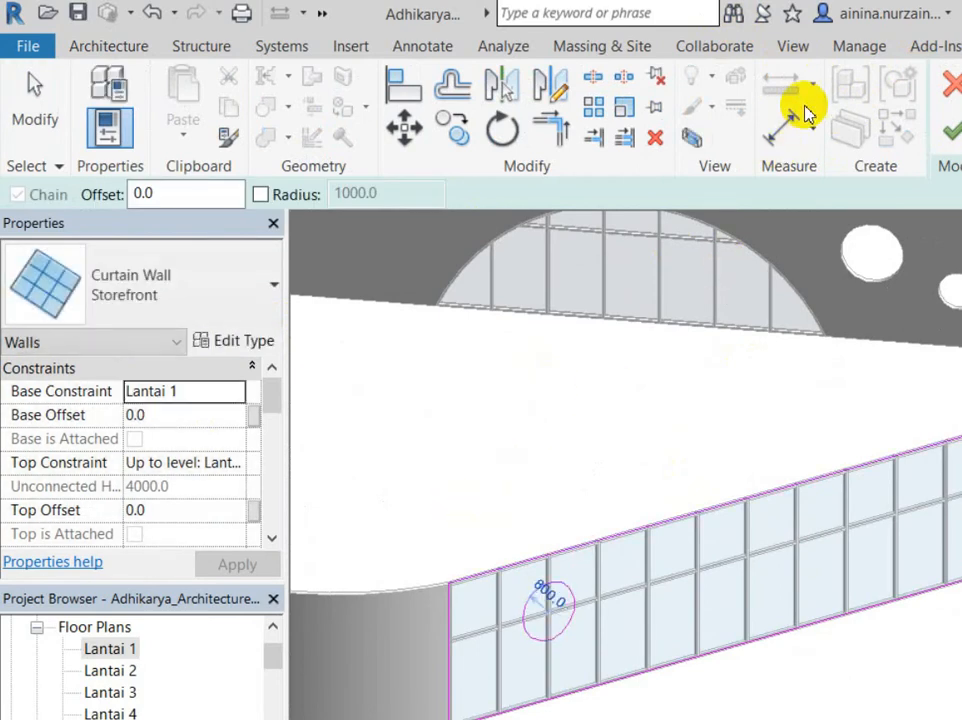
click(951, 130)
click(420, 392)
scroll(320, 460, down, 3)
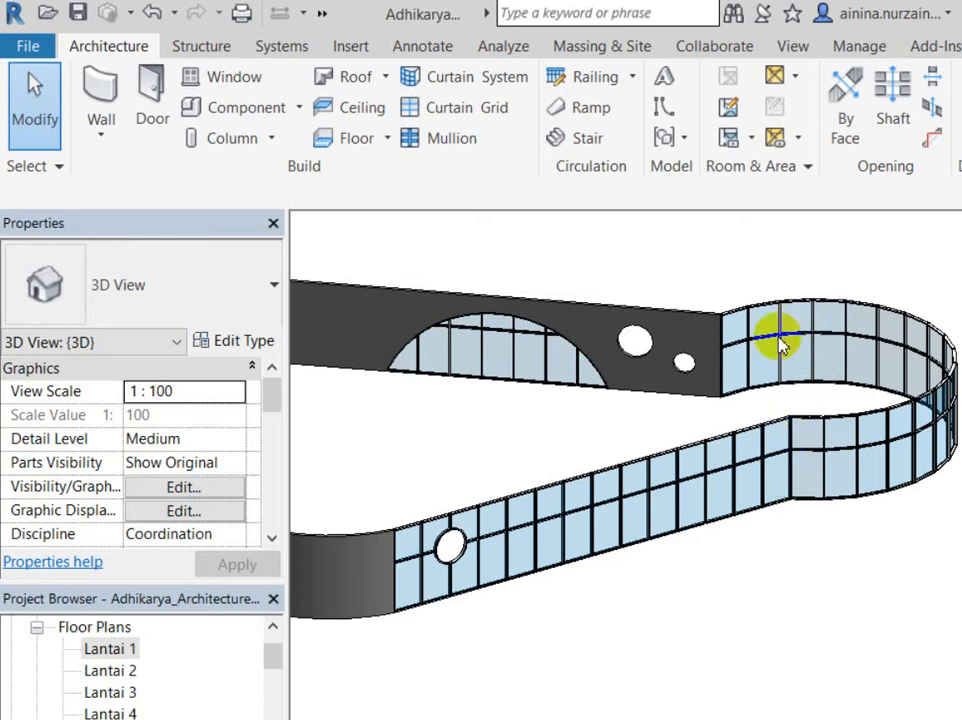
Step: Add a second circle of radius 700 beside the first hole in the curtain wall's profile
click(565, 370)
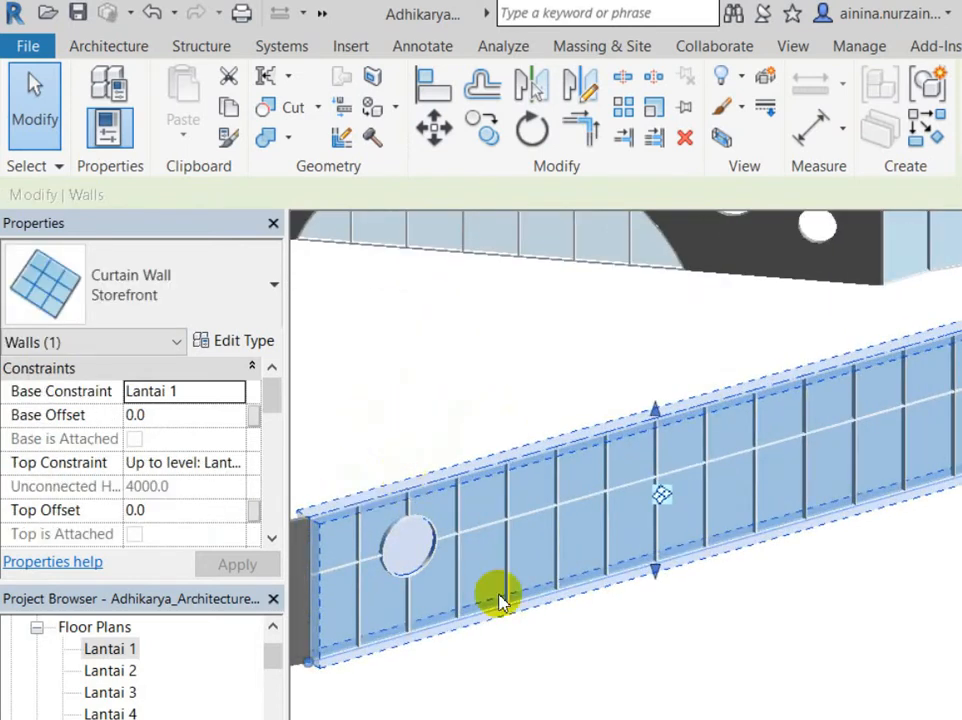
click(687, 565)
scroll(333, 425, up, 3)
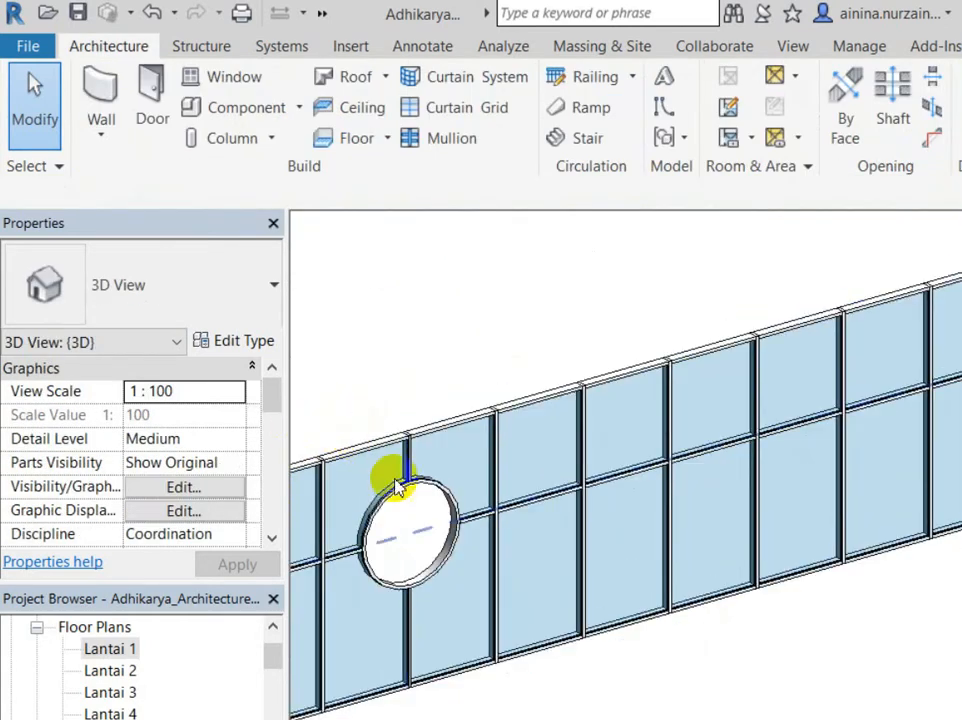
click(423, 499)
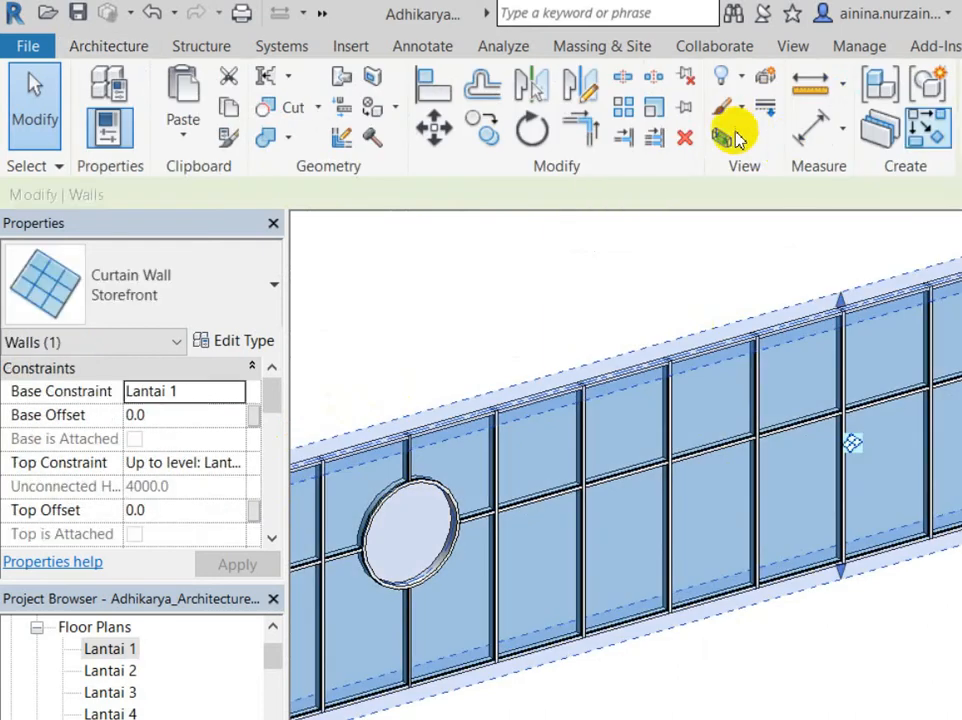
click(824, 107)
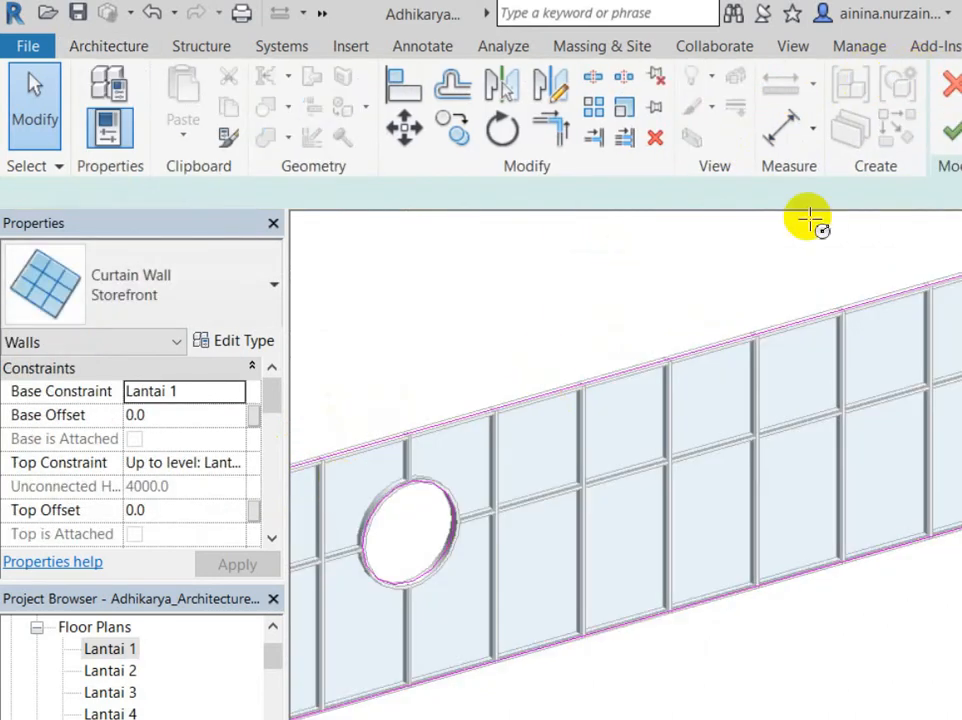
text(700)
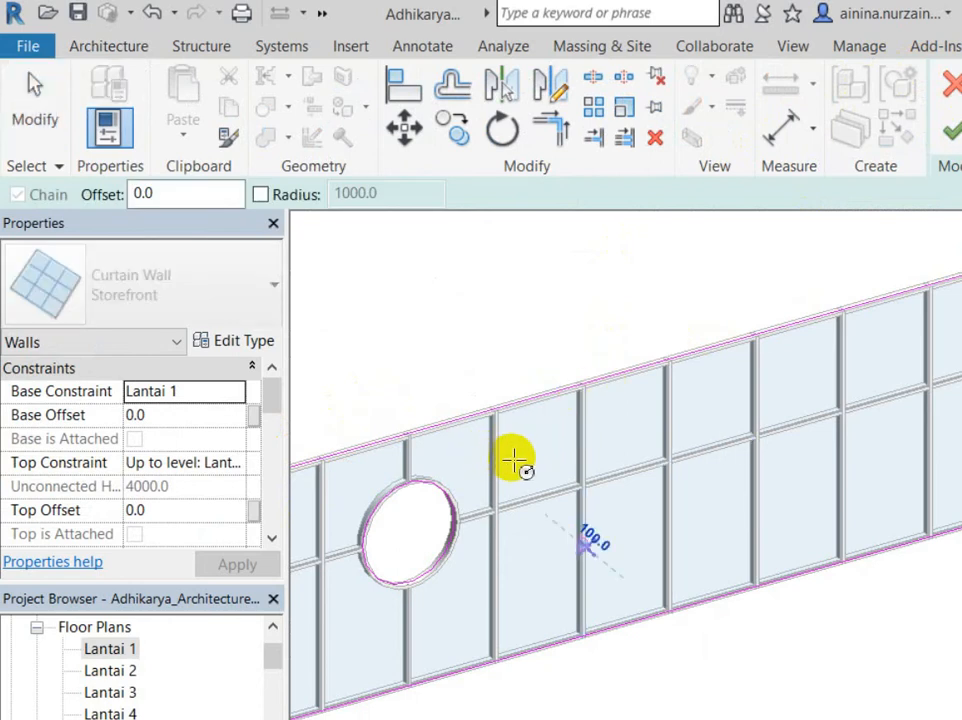
key(Return)
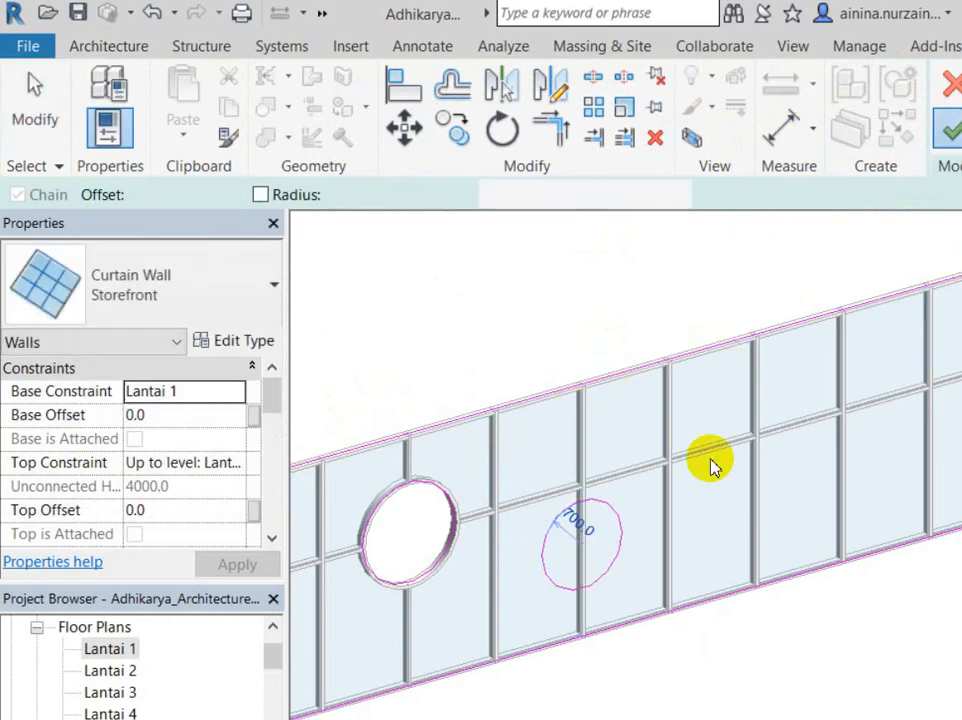
key(Escape)
key(Escape)
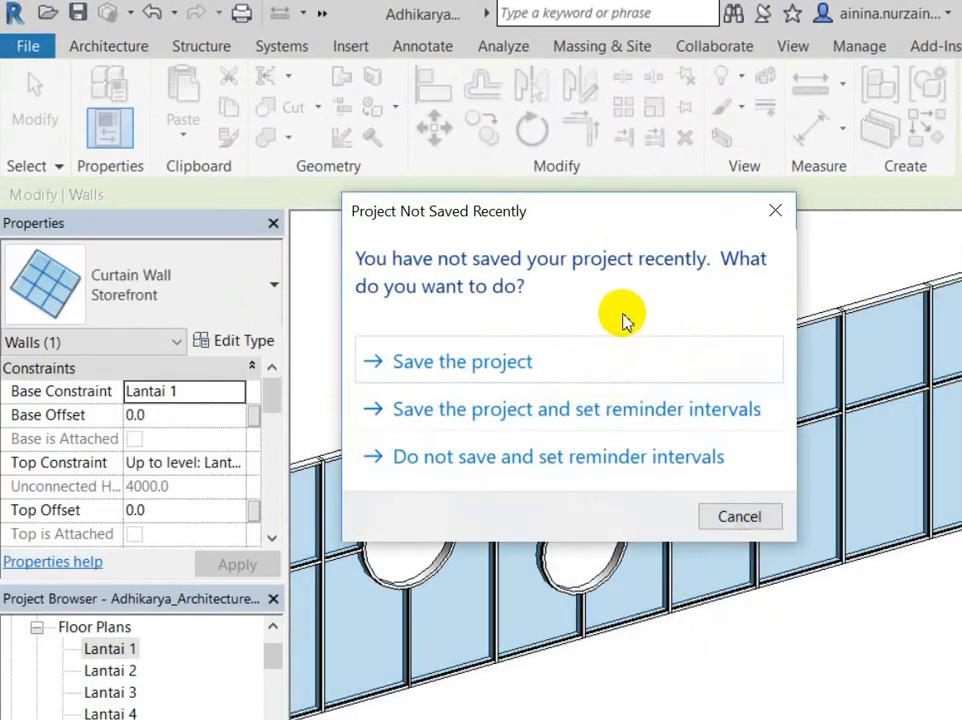
Step: Dismiss the save reminder without saving, then orbit the 3D view to inspect the two circular holes
click(760, 510)
key(Escape)
scroll(773, 540, down, 3)
scroll(773, 540, down, 2)
shift+middle_drag(773, 541, 583, 575)
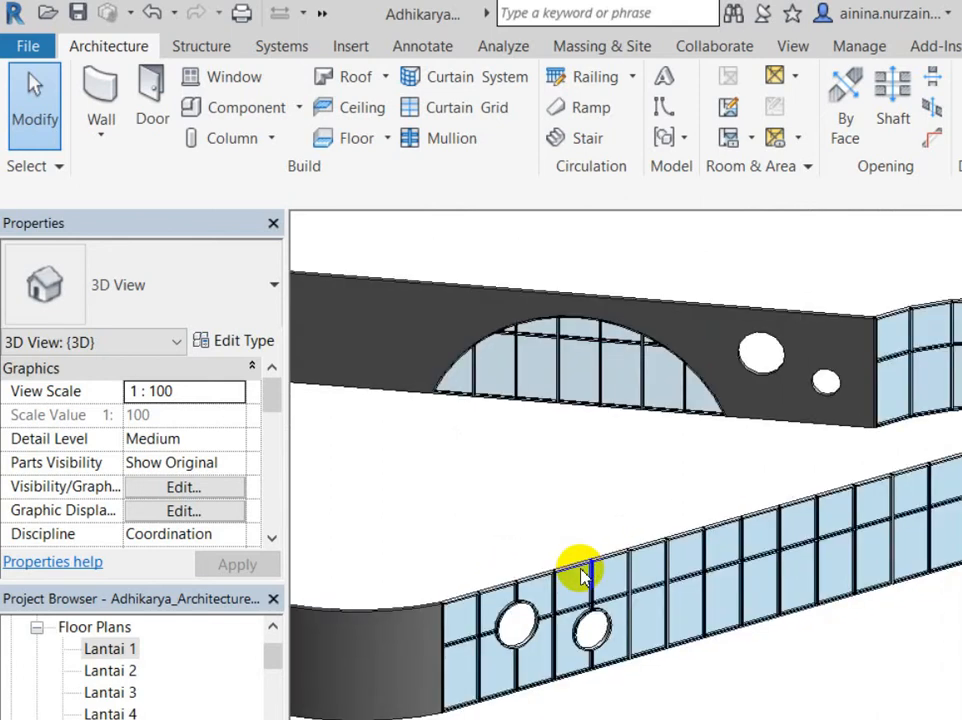
shift+middle_drag(583, 575, 584, 576)
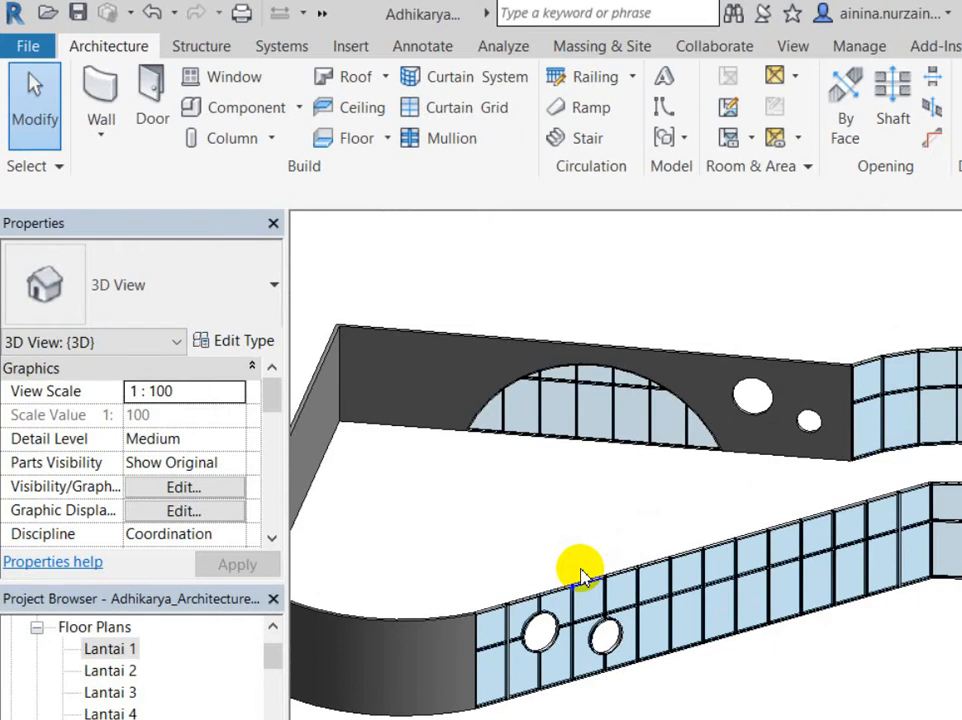
scroll(470, 530, up, 3)
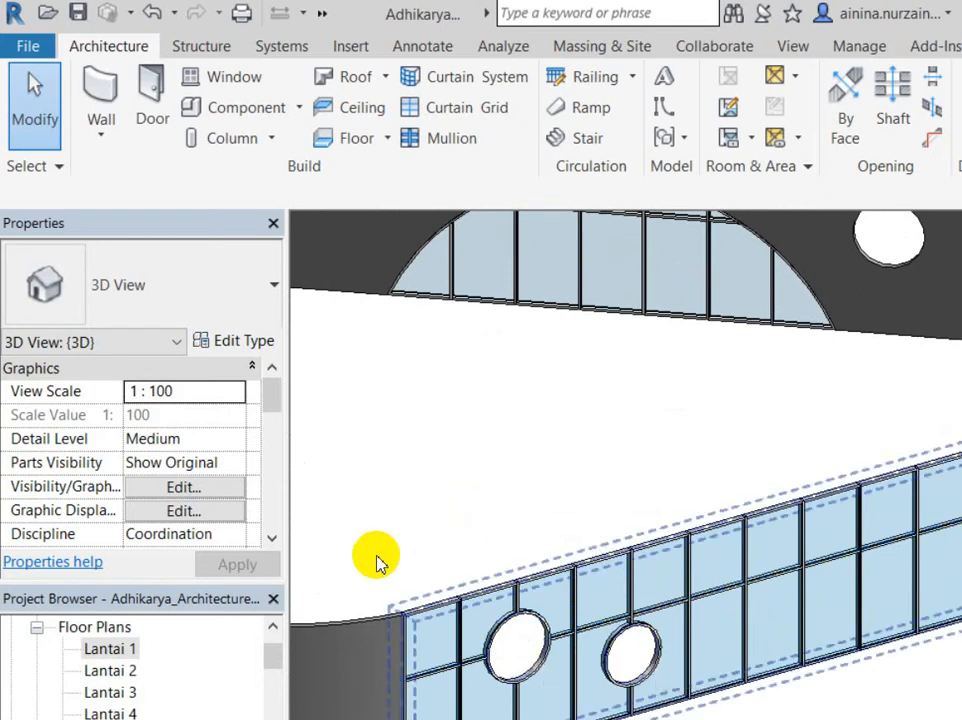
scroll(583, 452, down, 3)
scroll(575, 483, up, 5)
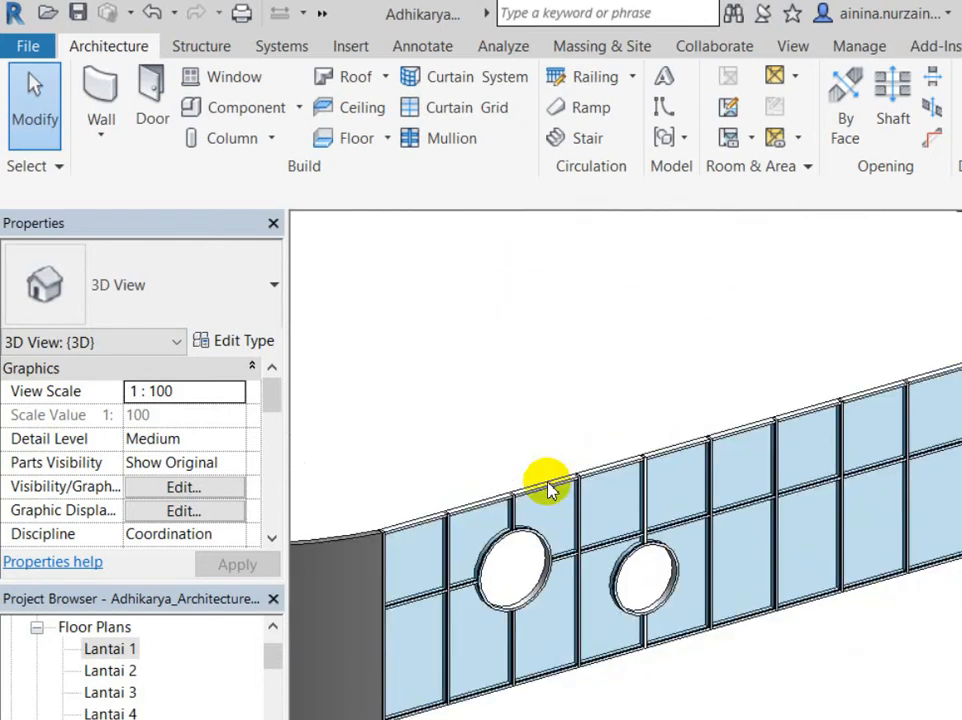
scroll(366, 440, down, 5)
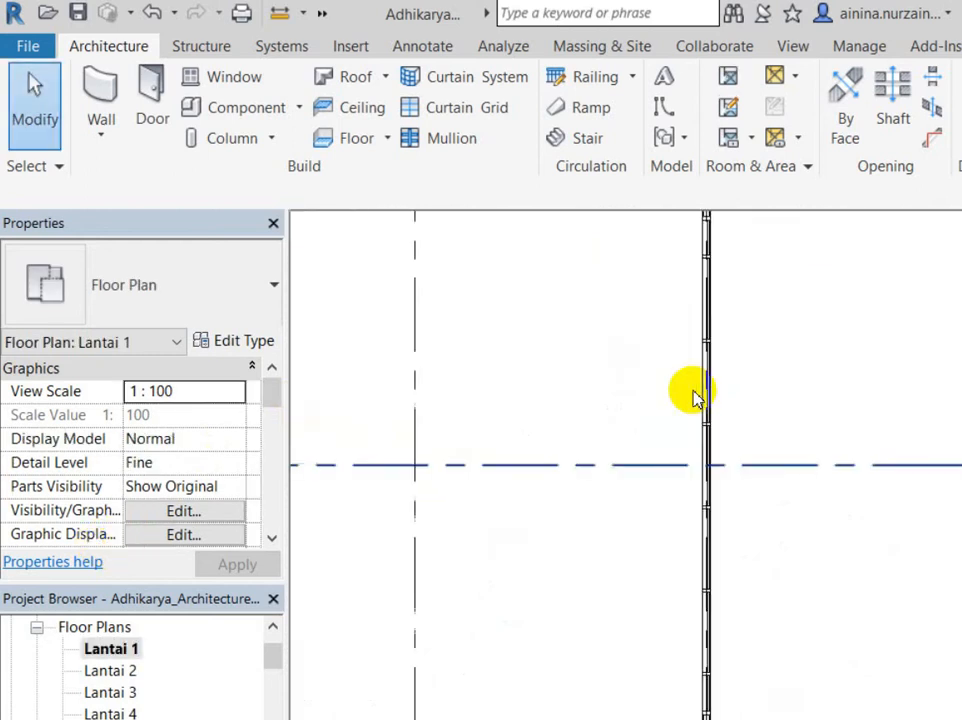
Step: Start editing the top straight wall's profile in the 3D view
scroll(822, 457, down, 4)
scroll(830, 410, up, 2)
click(836, 417)
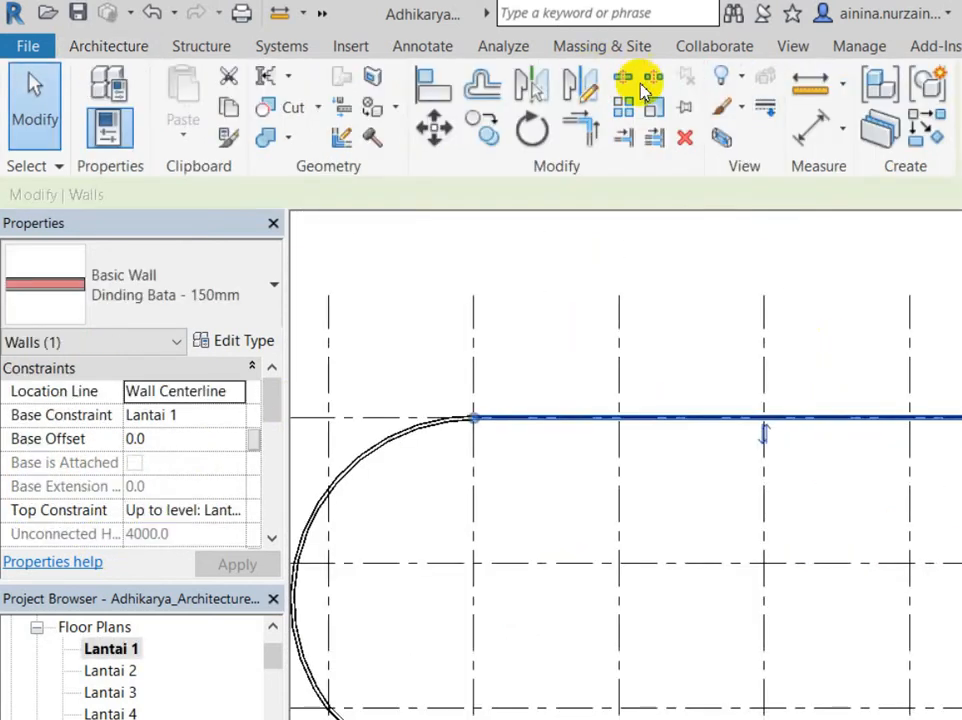
click(812, 82)
click(420, 457)
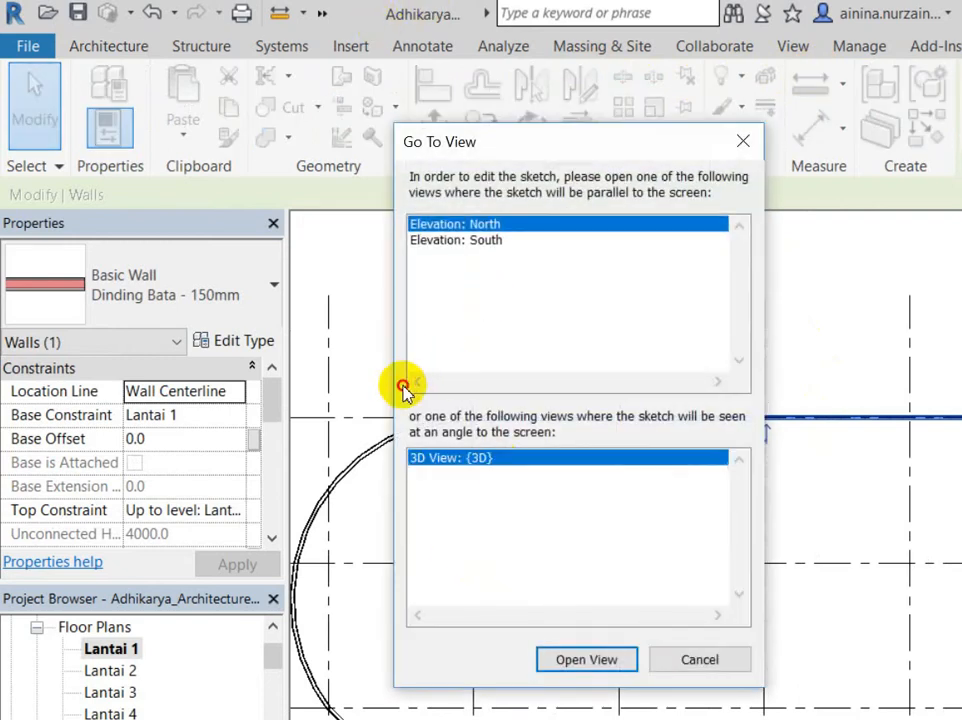
key(Return)
shift+middle_drag(668, 453, 490, 370)
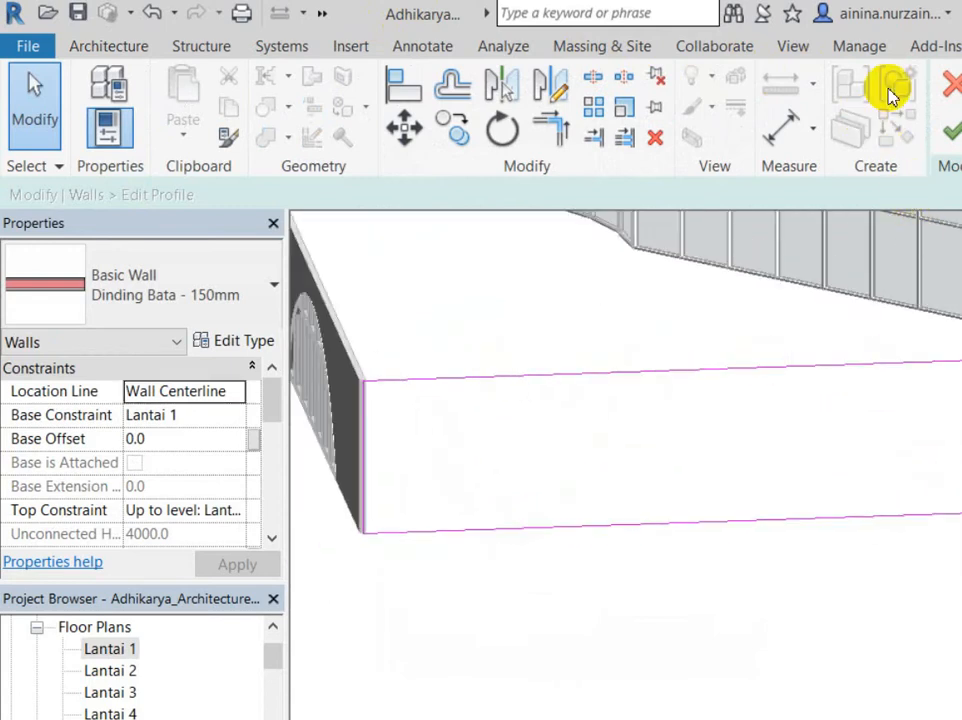
Step: Sketch a six-sided polygon on the wall face as the hexagonal opening
key(l)
key(i)
shift+middle_drag(554, 316, 453, 333)
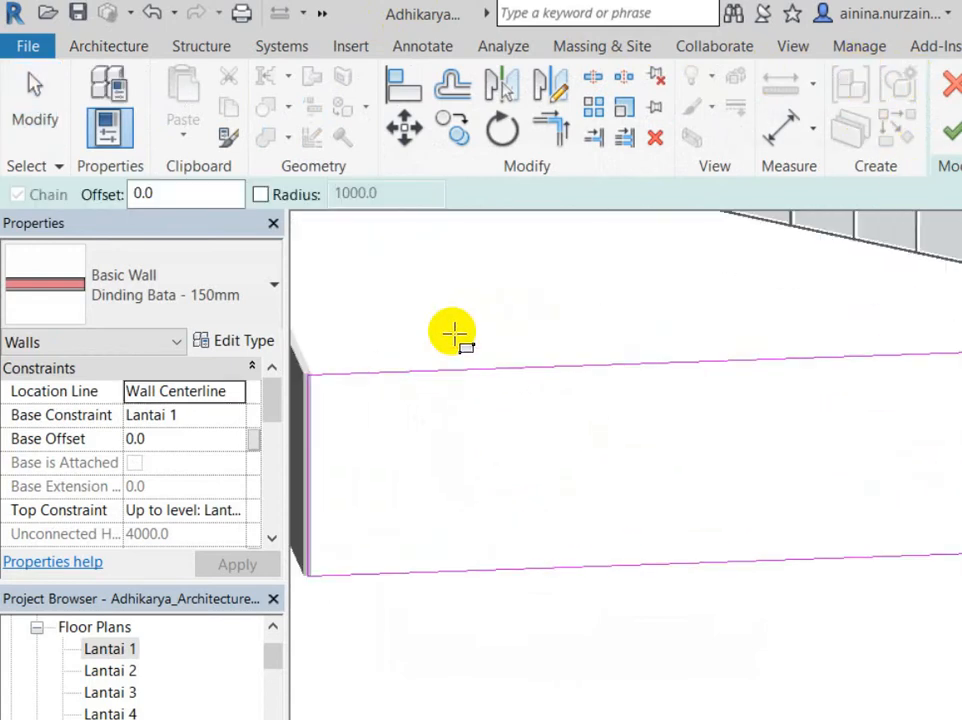
click(880, 82)
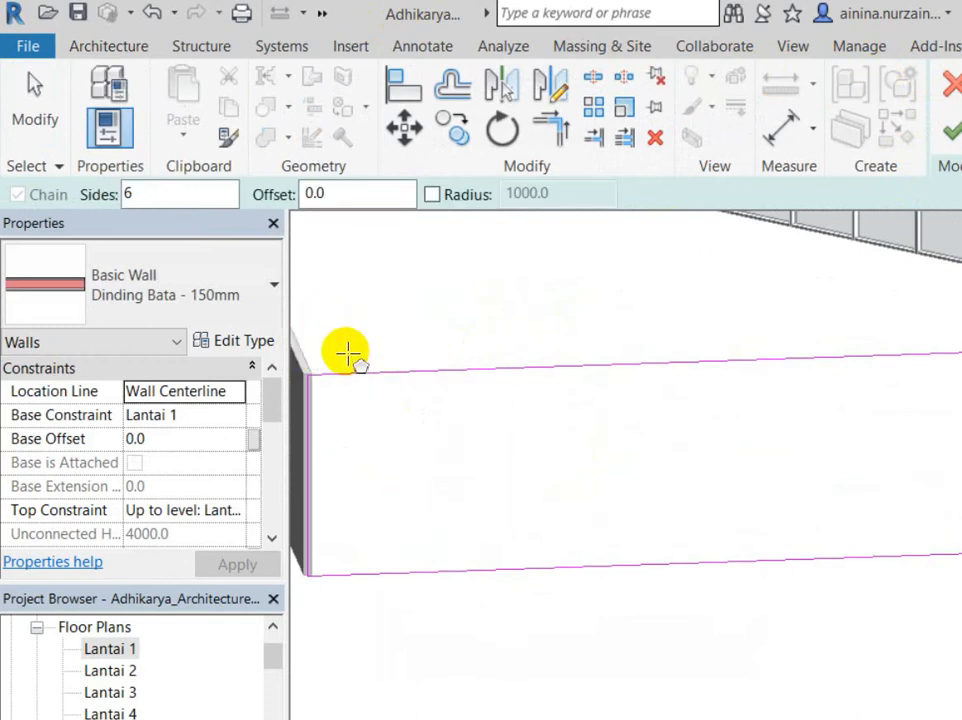
click(413, 415)
click(876, 80)
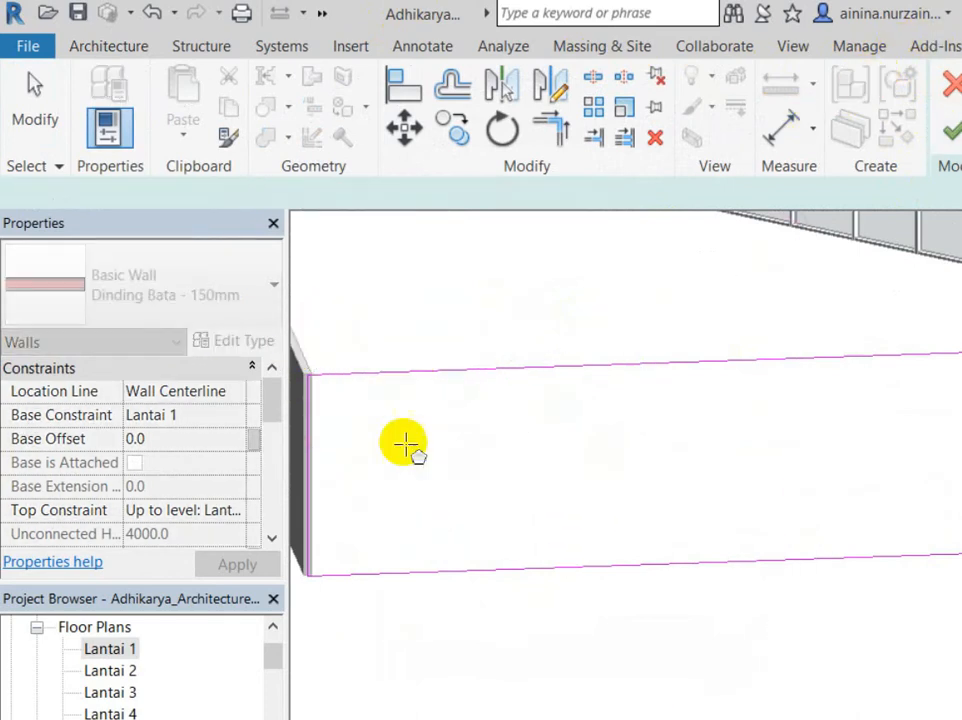
click(493, 479)
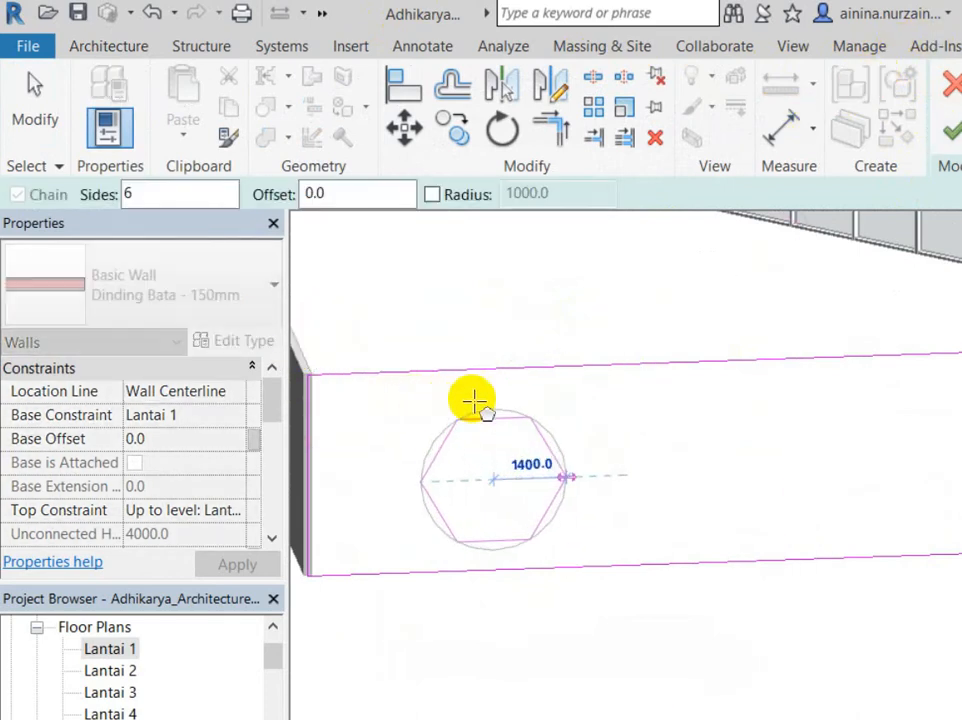
click(473, 403)
key(Escape)
key(Escape)
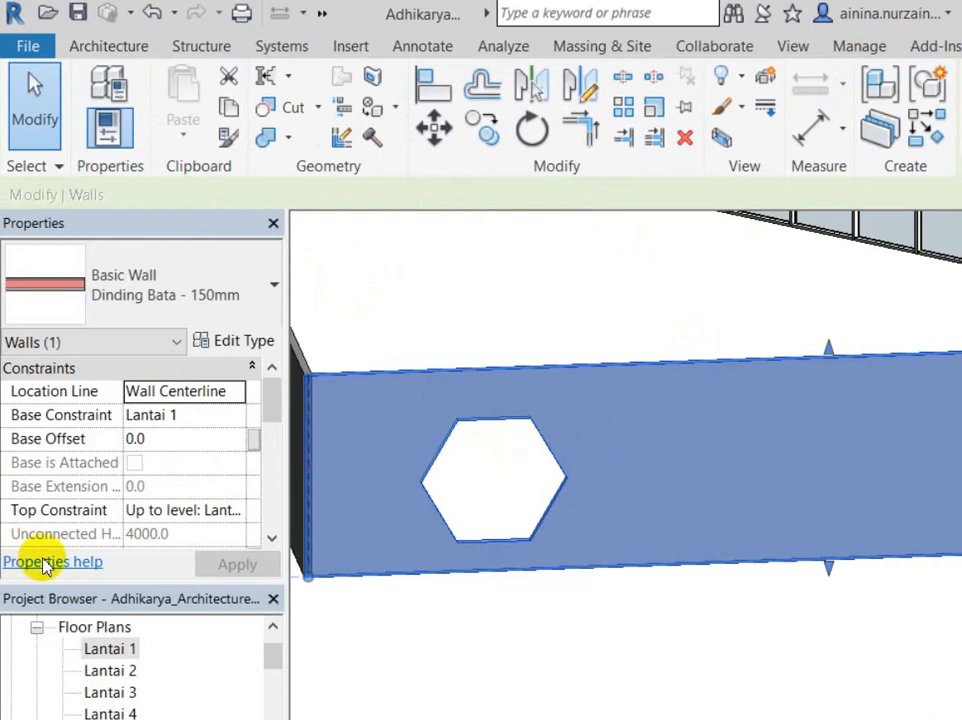
Step: Switch back to the Lantai 1 floor plan
key(ctrl+Tab)
scroll(490, 333, up, 4)
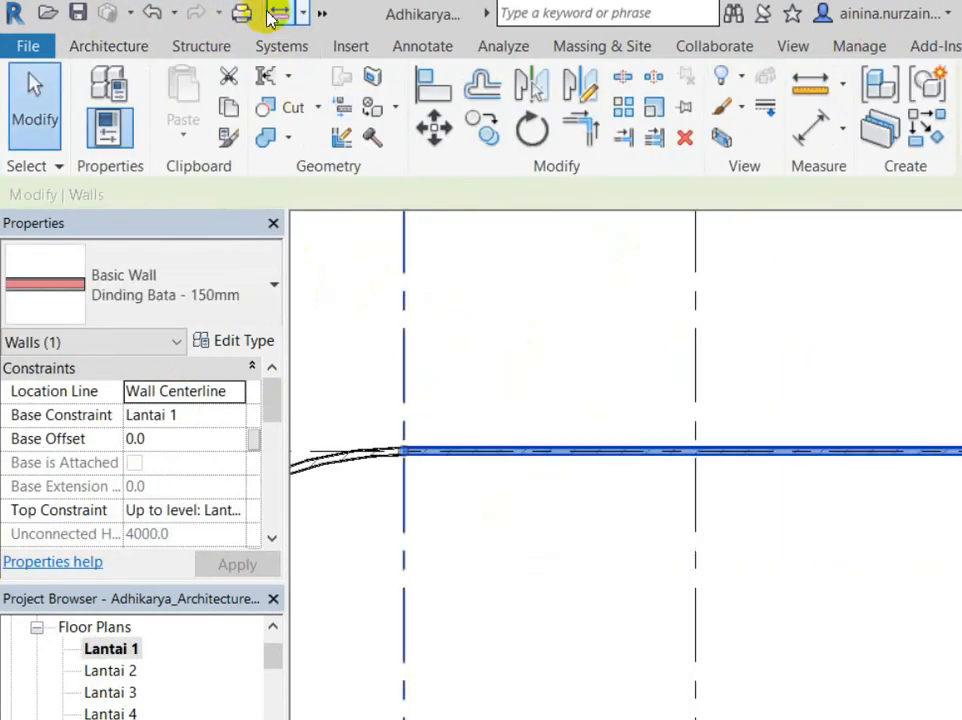
click(321, 13)
Step: Open the Lantai 1 floor plan from the Project Browser
click(344, 43)
click(509, 438)
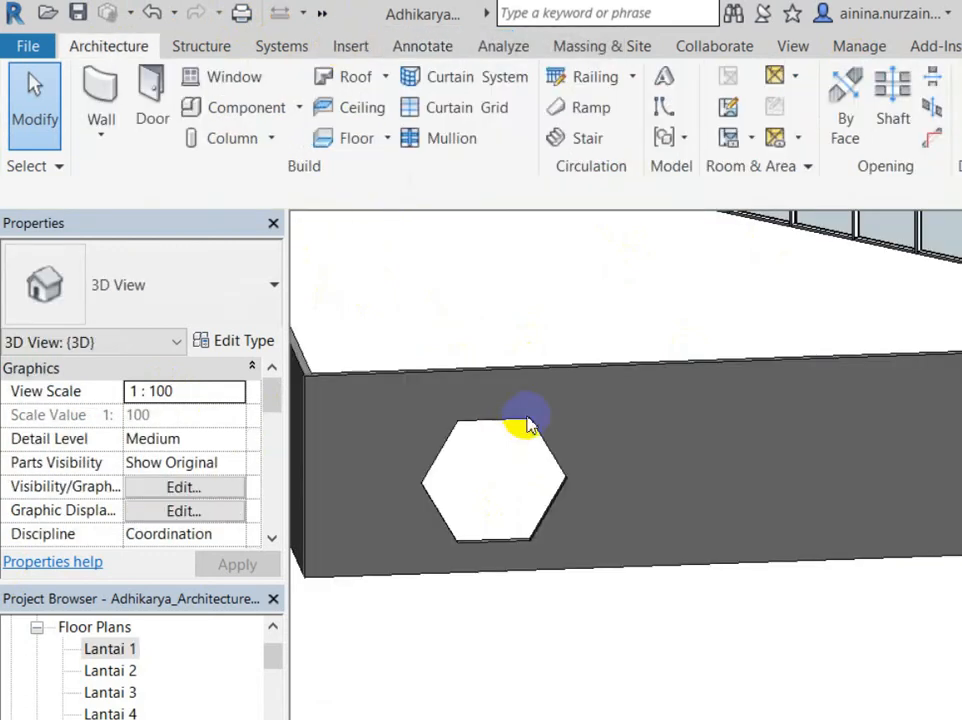
scroll(547, 492, down, 3)
double_click(110, 648)
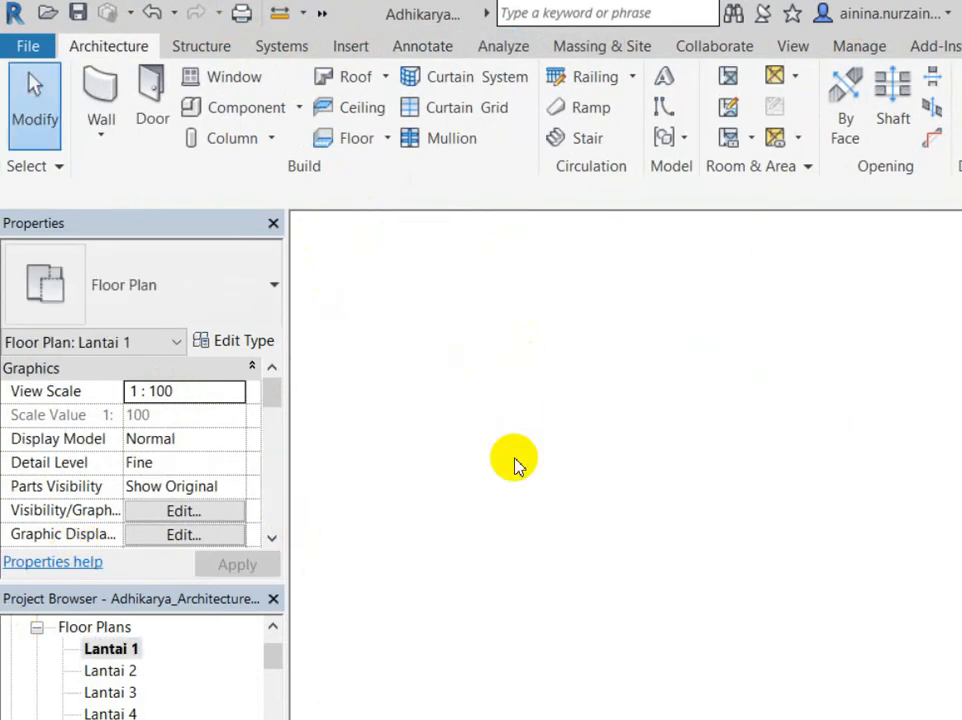
scroll(374, 472, down, 8)
scroll(713, 420, up, 5)
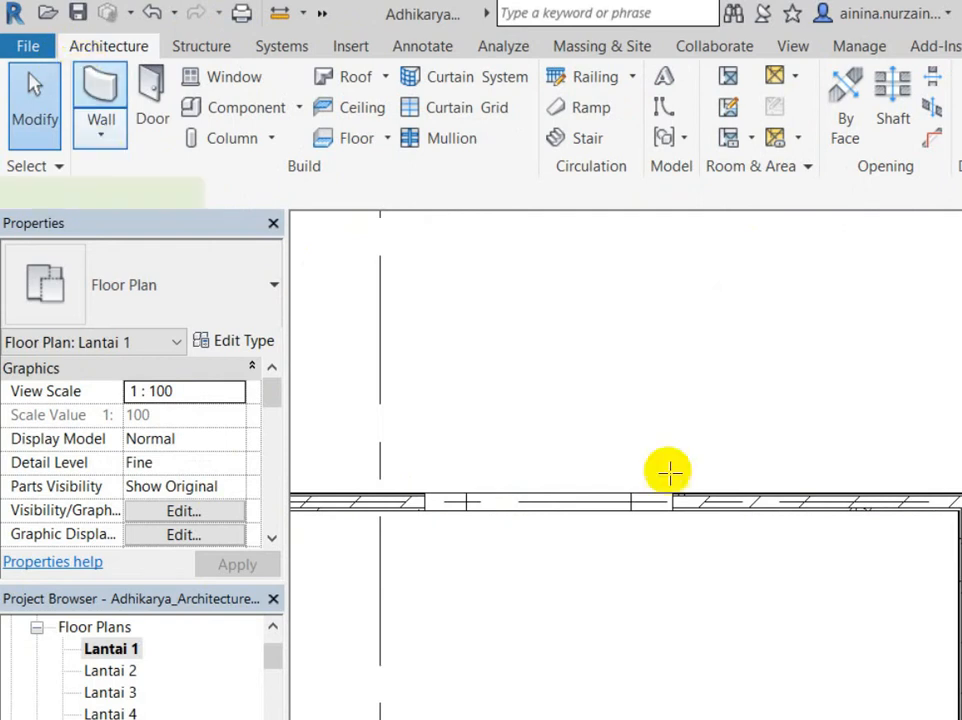
Step: Start a new wall with the Curtain Wall: Exterior Glazing type
click(108, 156)
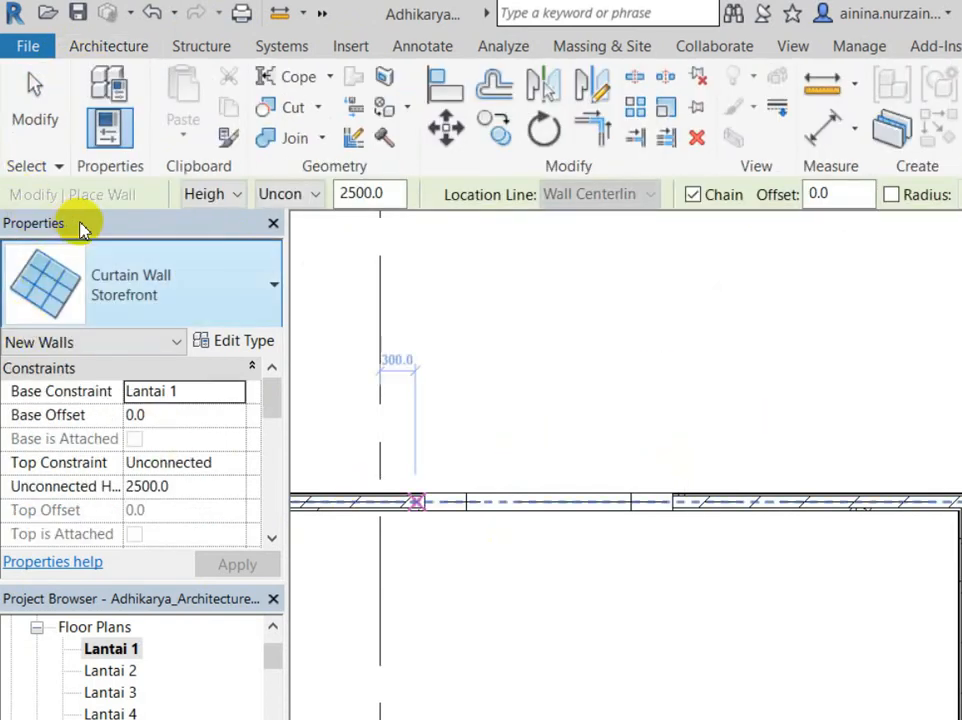
click(124, 280)
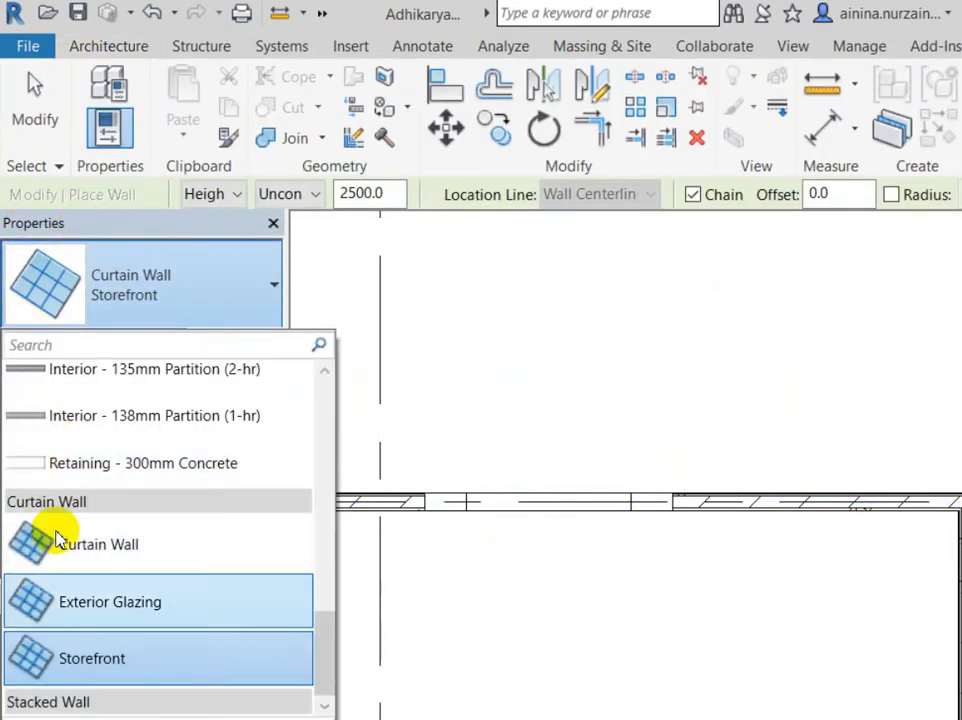
click(65, 517)
click(222, 264)
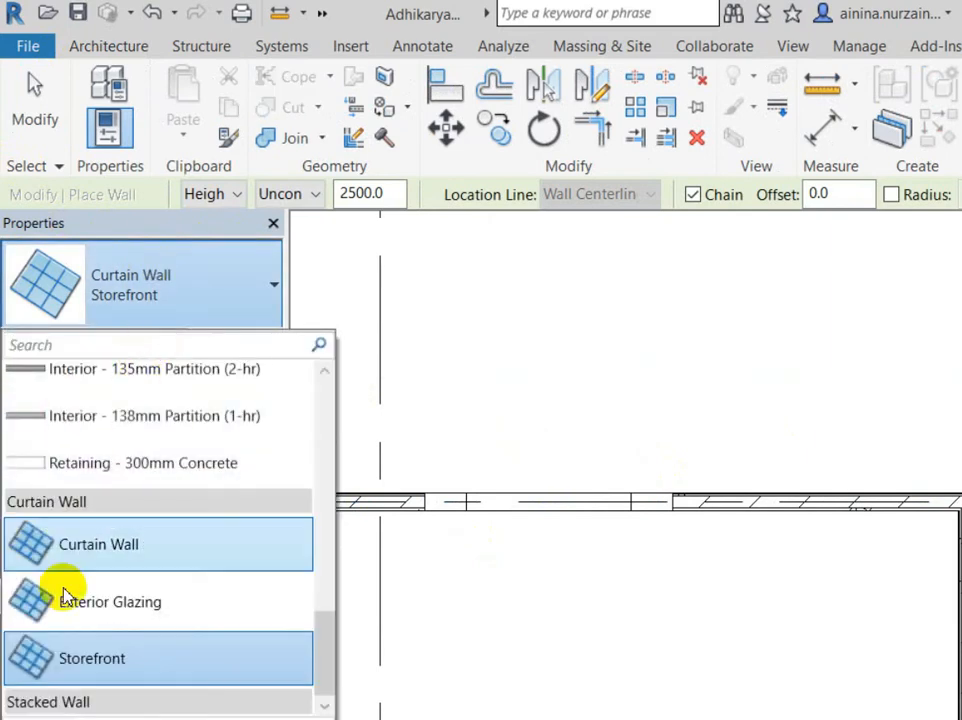
click(54, 538)
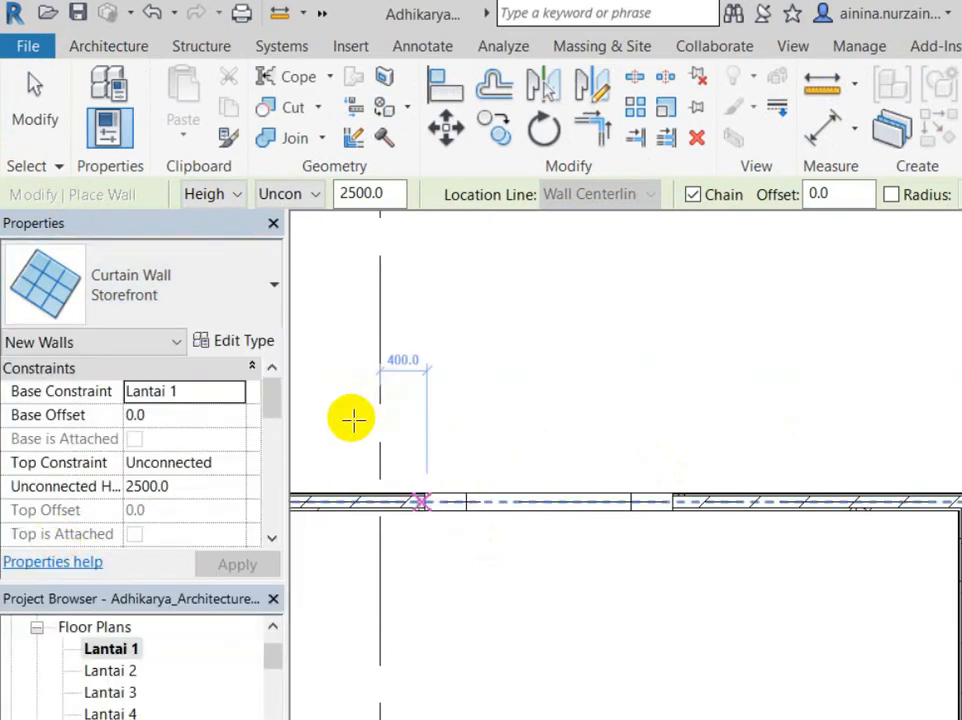
scroll(352, 420, up, 2)
click(47, 285)
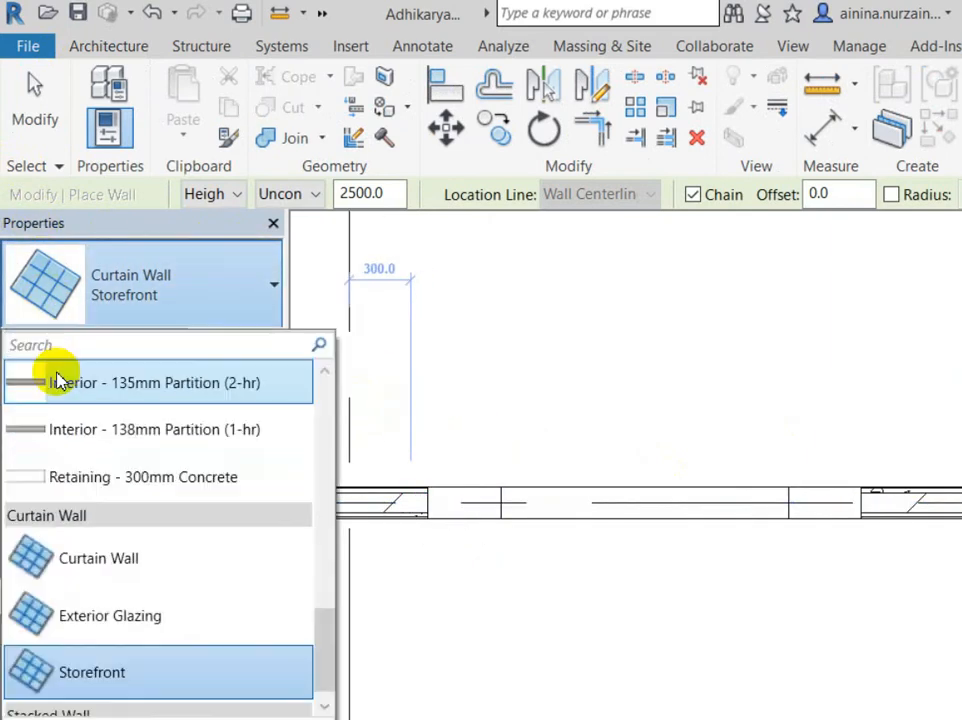
click(105, 615)
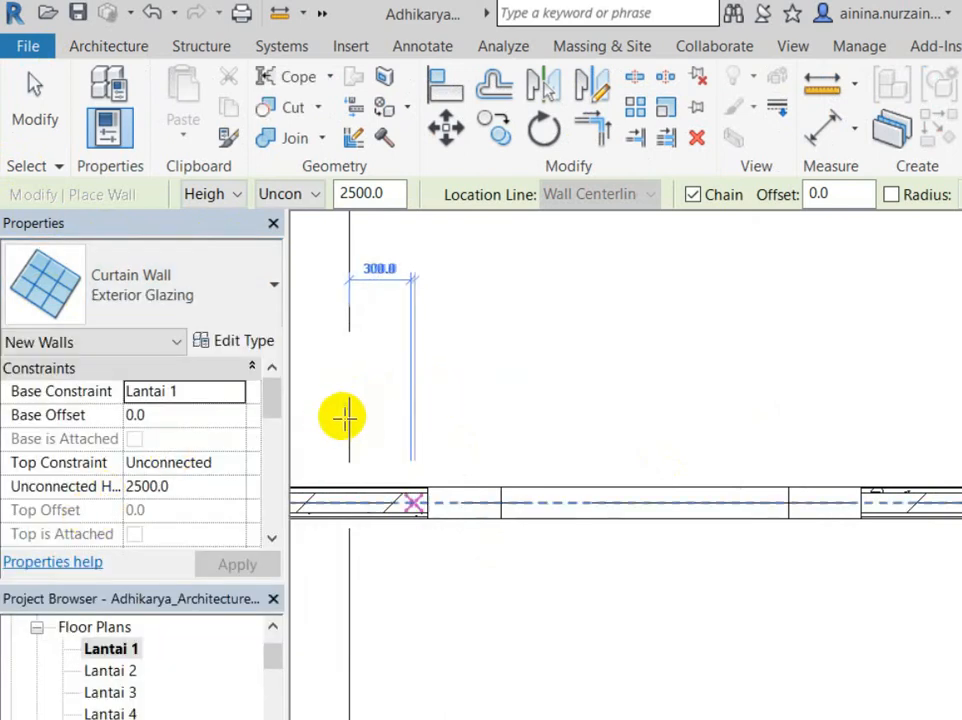
Step: Draw the curtain wall across the hexagonal opening and review it in the 3D view
click(410, 445)
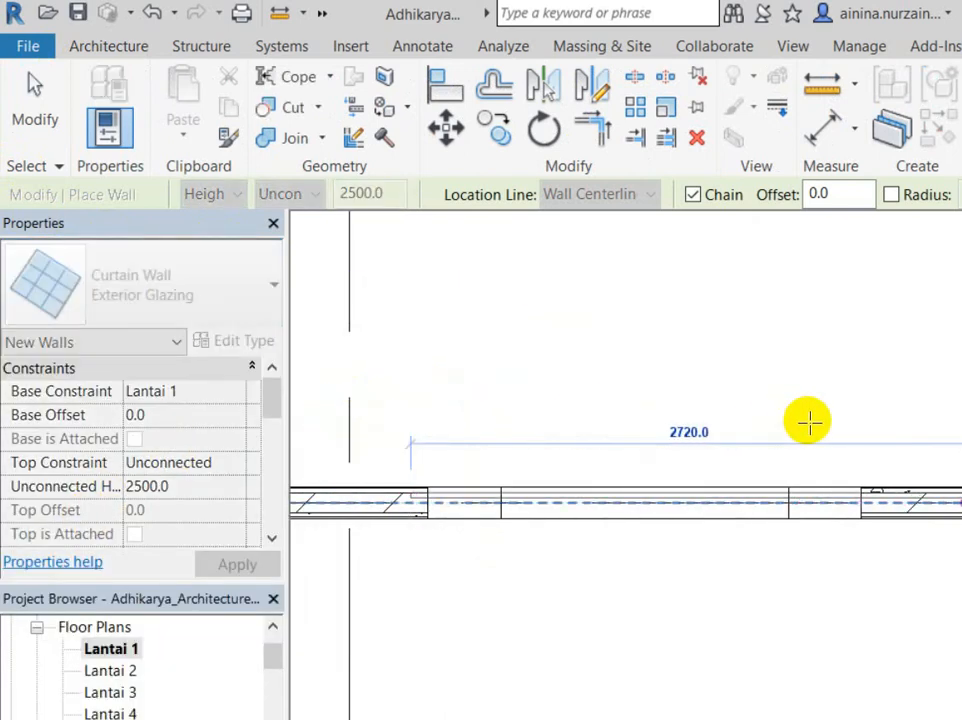
click(808, 422)
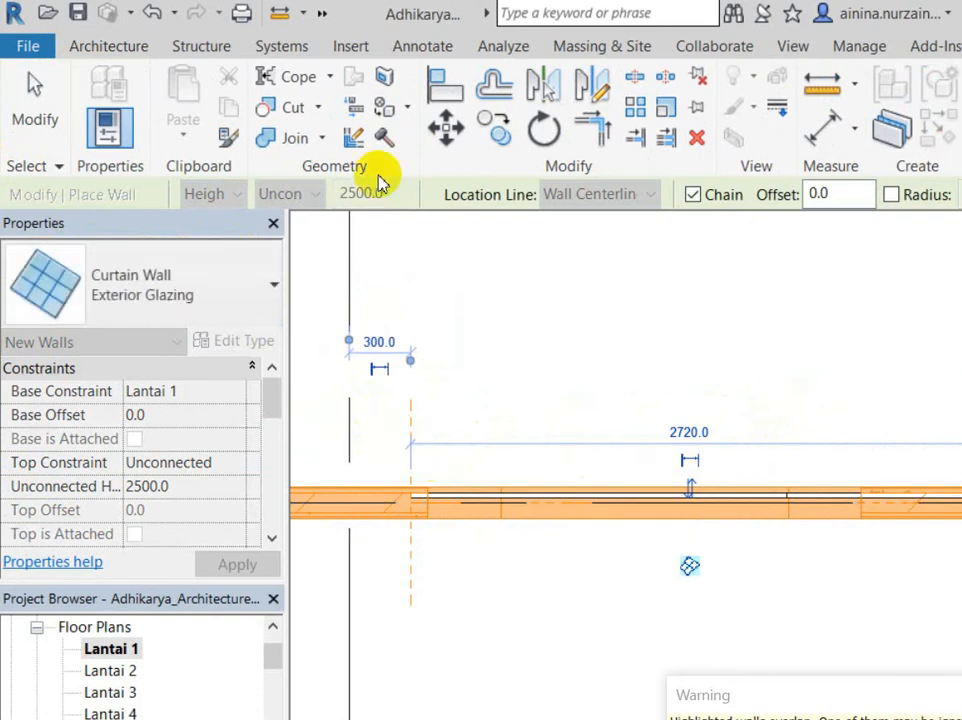
click(250, 12)
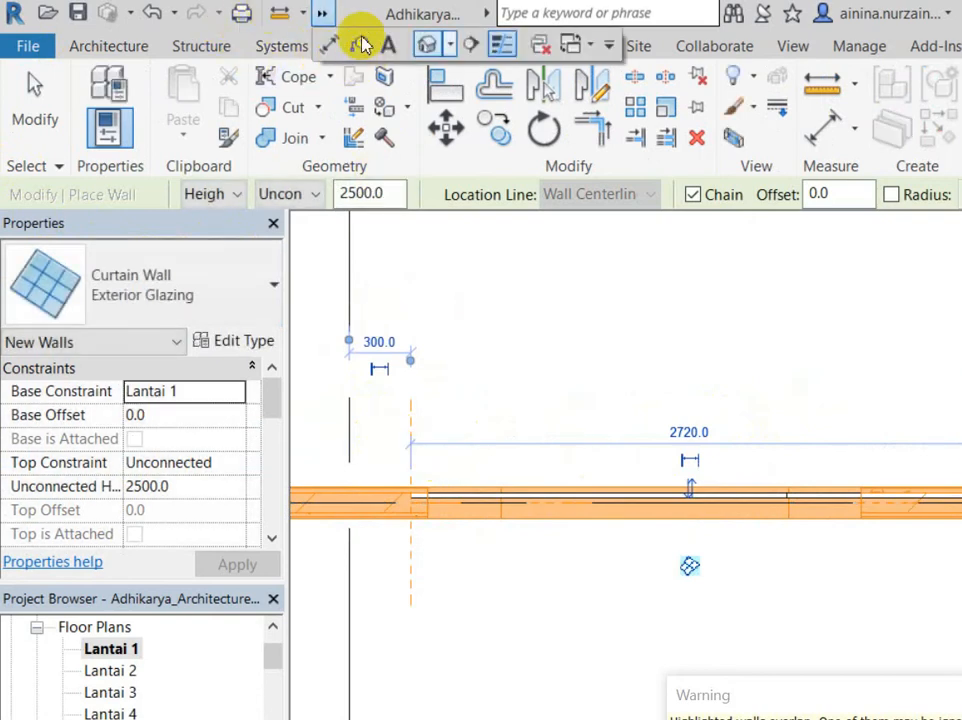
scroll(437, 398, up, 3)
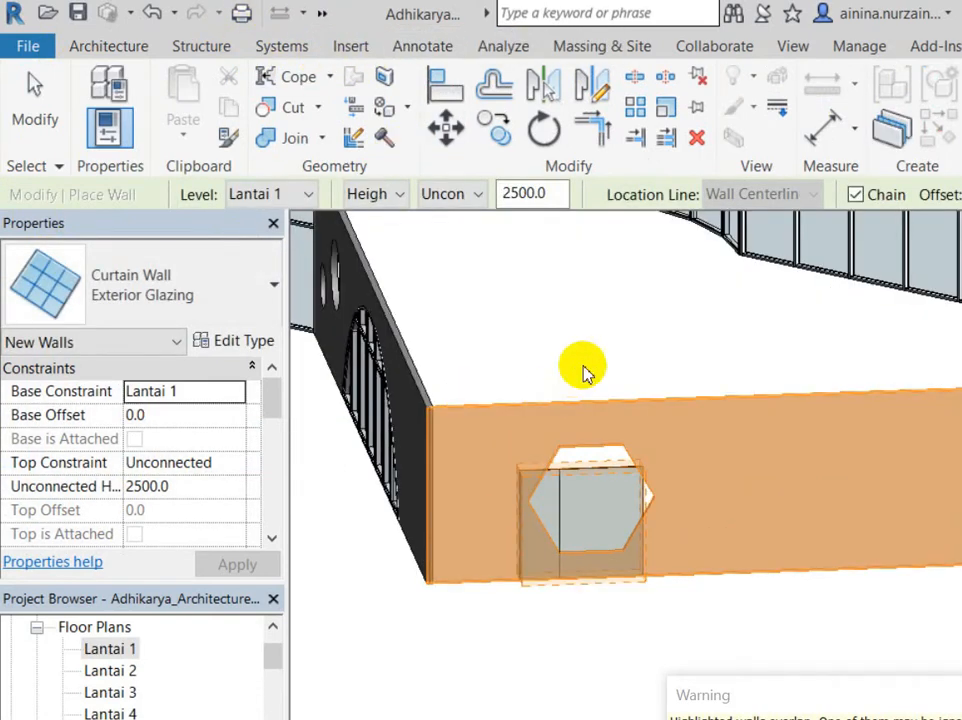
key(Escape)
key(Escape)
scroll(584, 369, up, 3)
drag(447, 421, 318, 552)
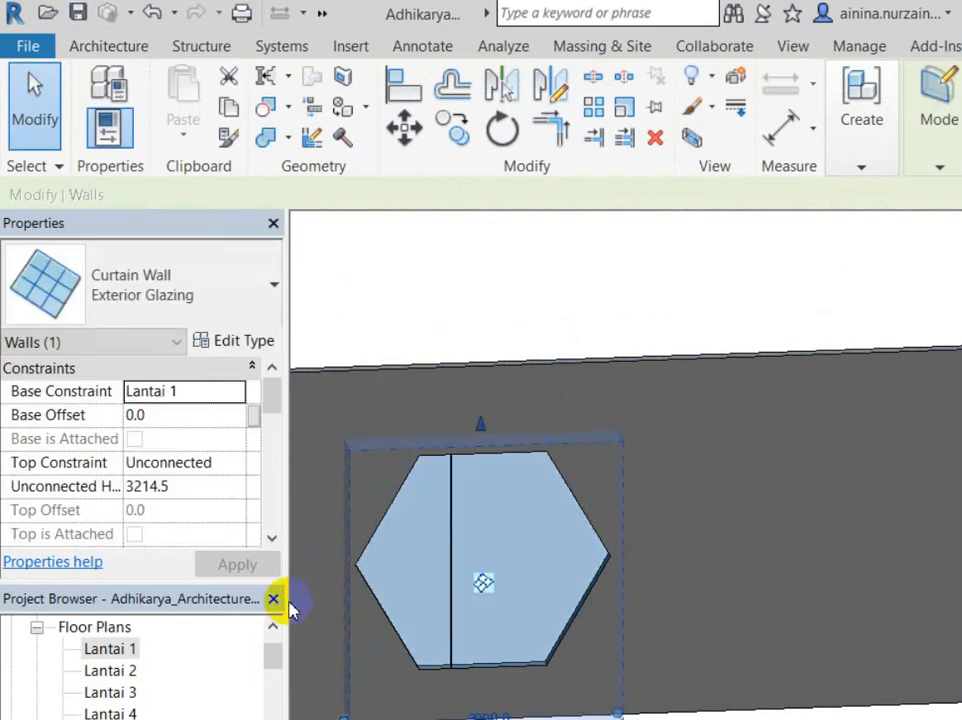
Step: Change the glazing in the hexagonal opening to the plain Curtain Wall type
key(Escape)
key(Escape)
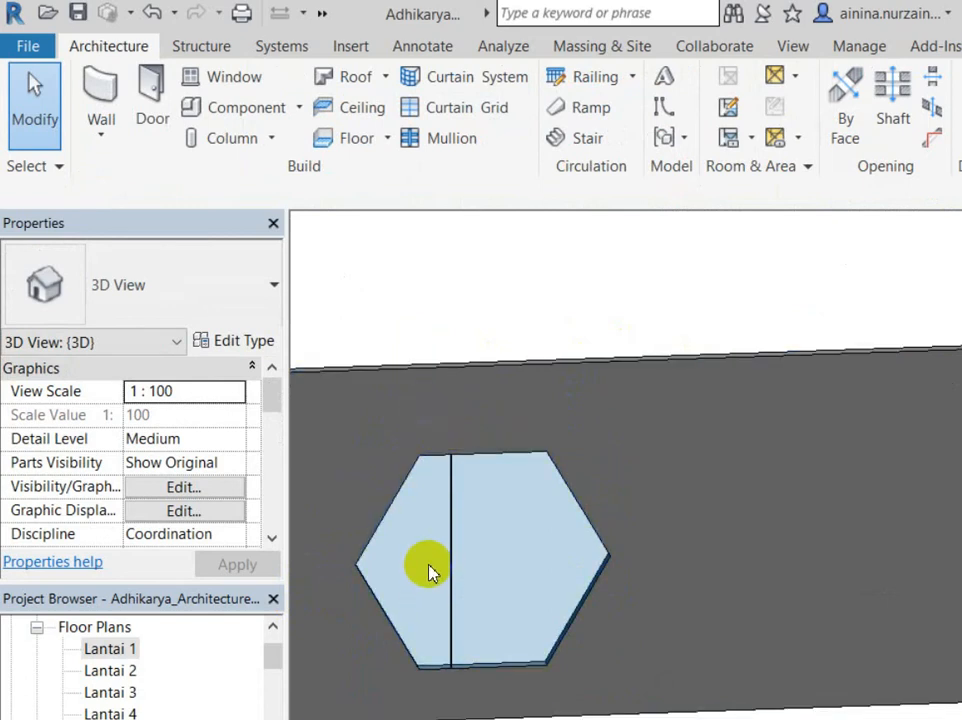
click(377, 537)
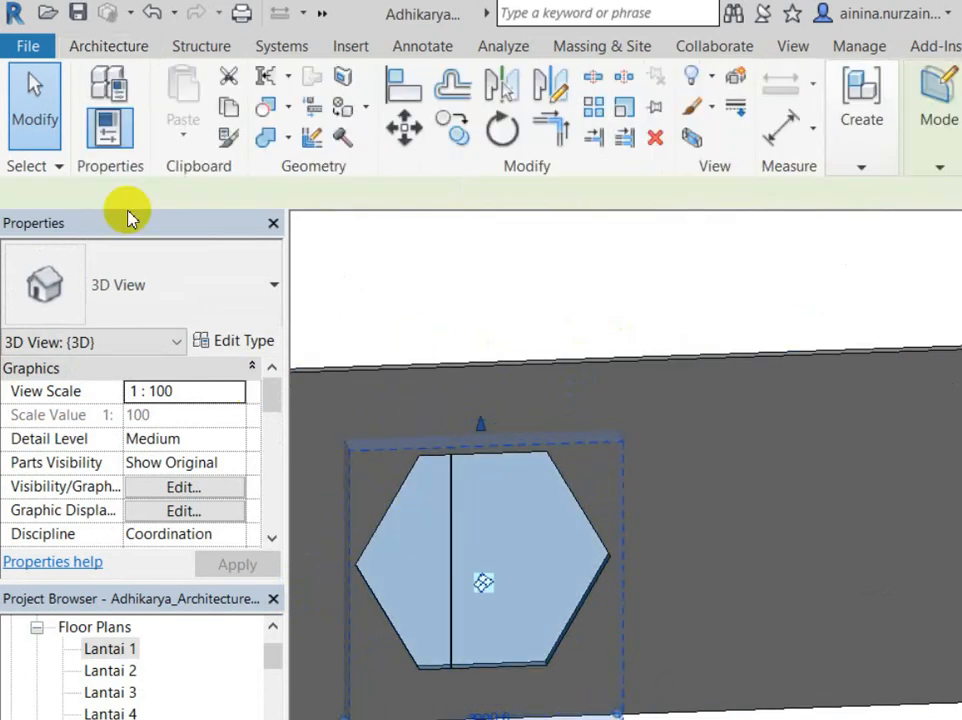
click(140, 268)
click(110, 544)
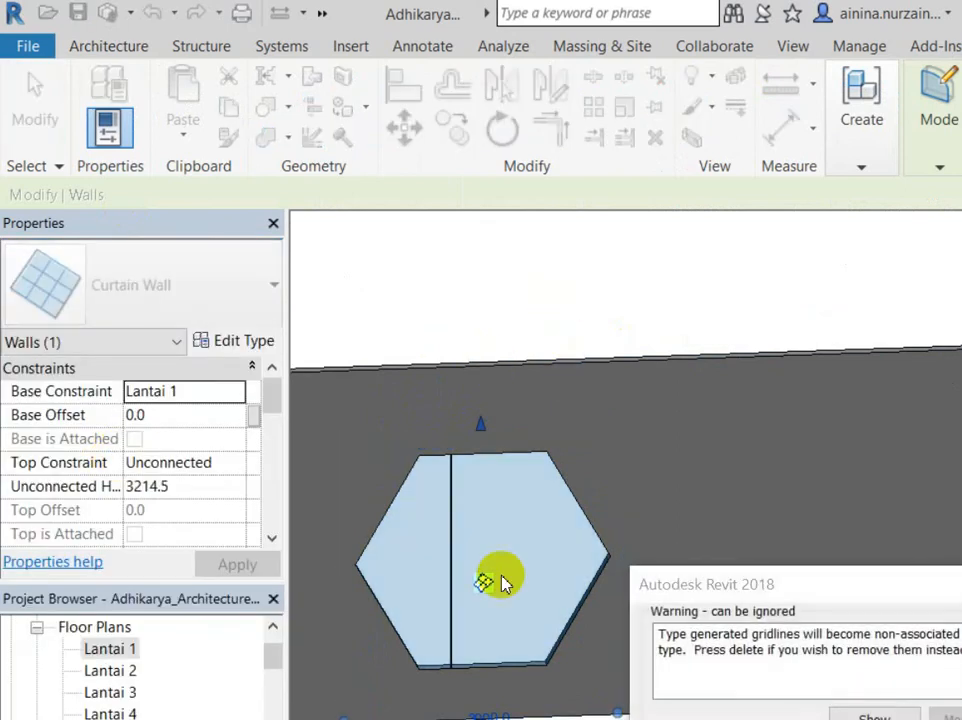
click(548, 462)
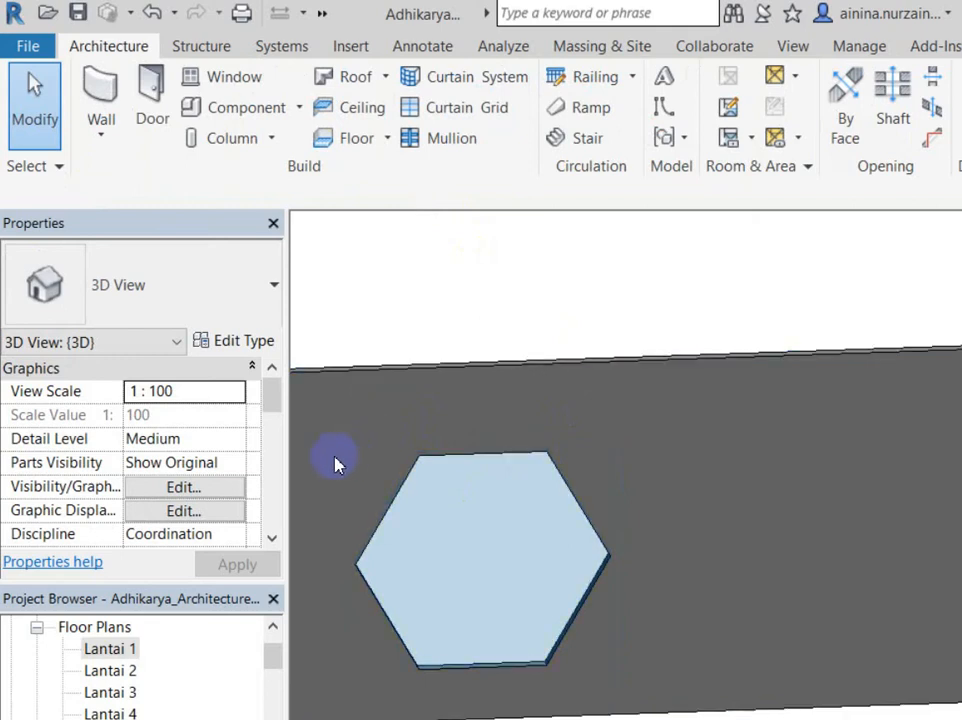
click(393, 372)
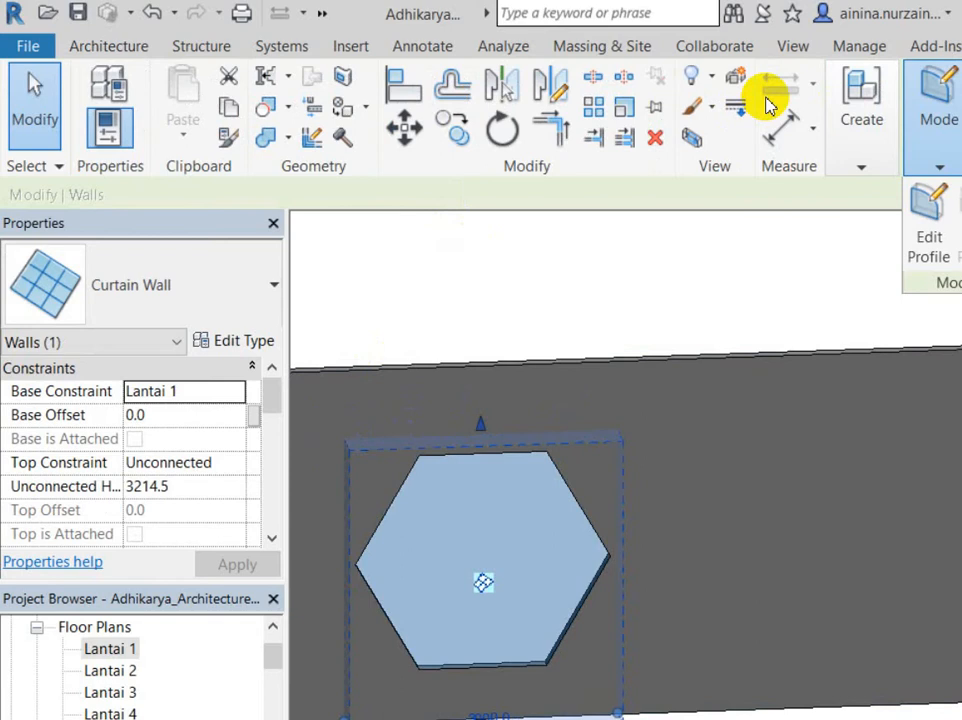
Step: Replace the curtain wall's rectangular profile with lines picked from the hexagon's edges
key(e)
key(p)
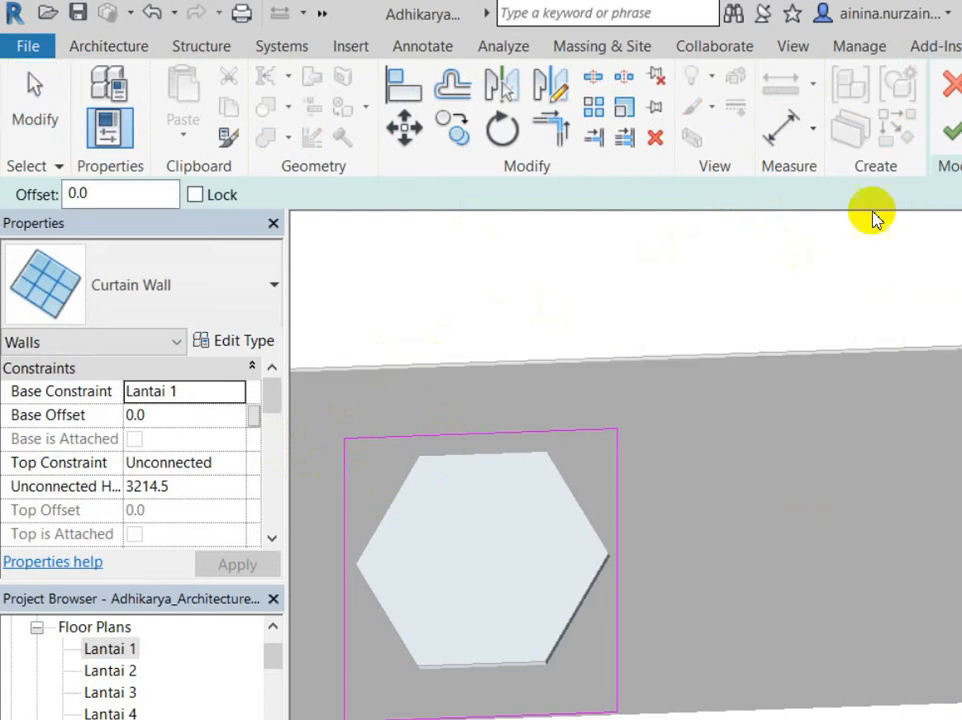
key(Tab)
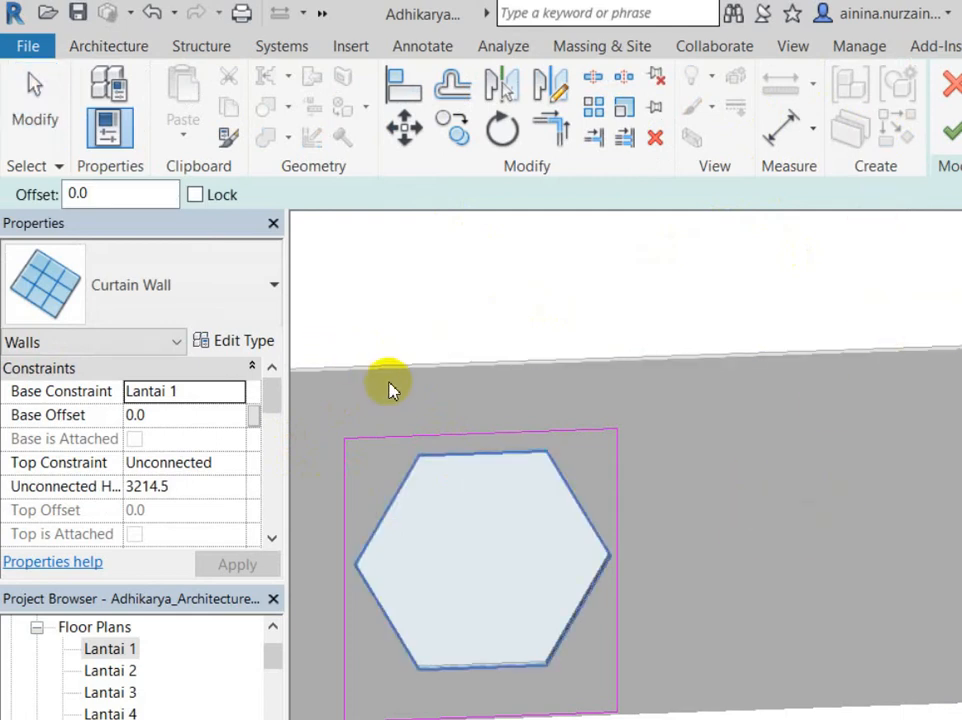
click(535, 568)
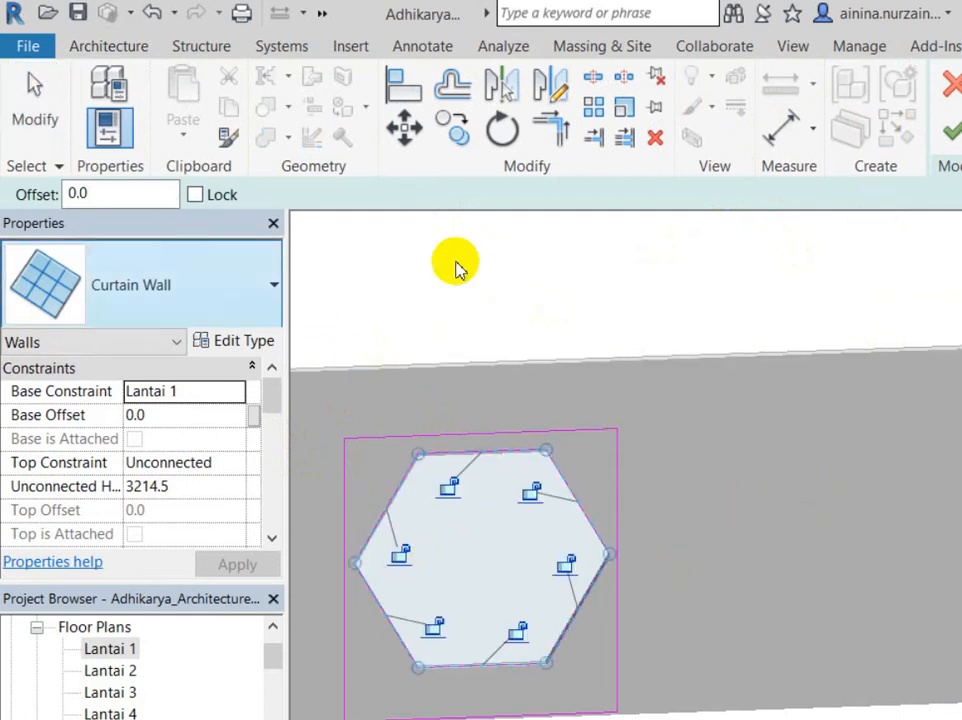
key(Escape)
key(Escape)
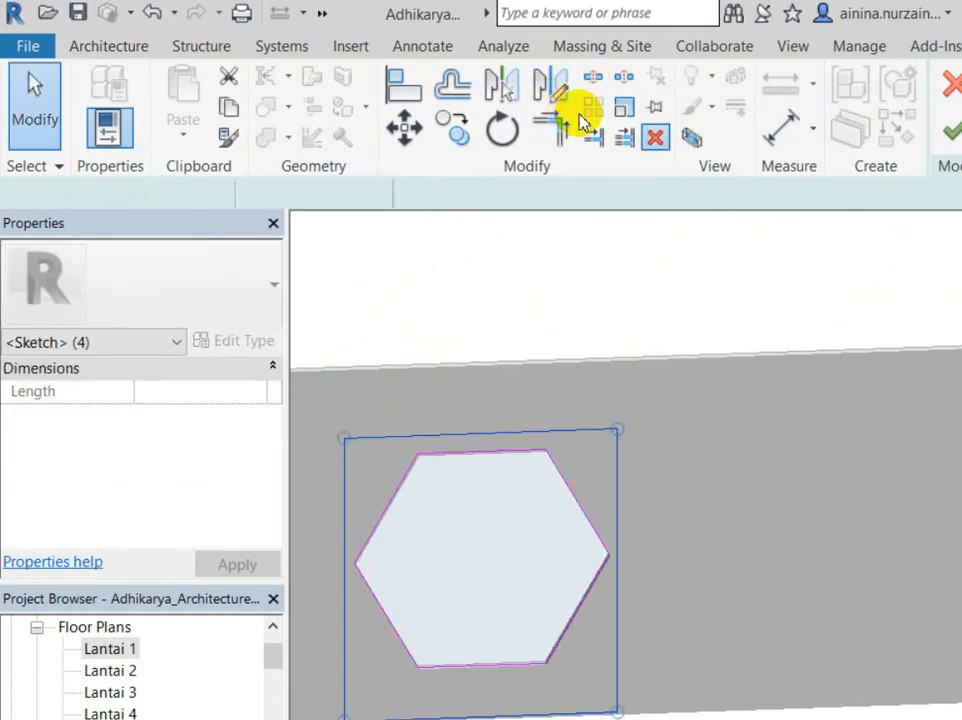
click(655, 137)
click(660, 288)
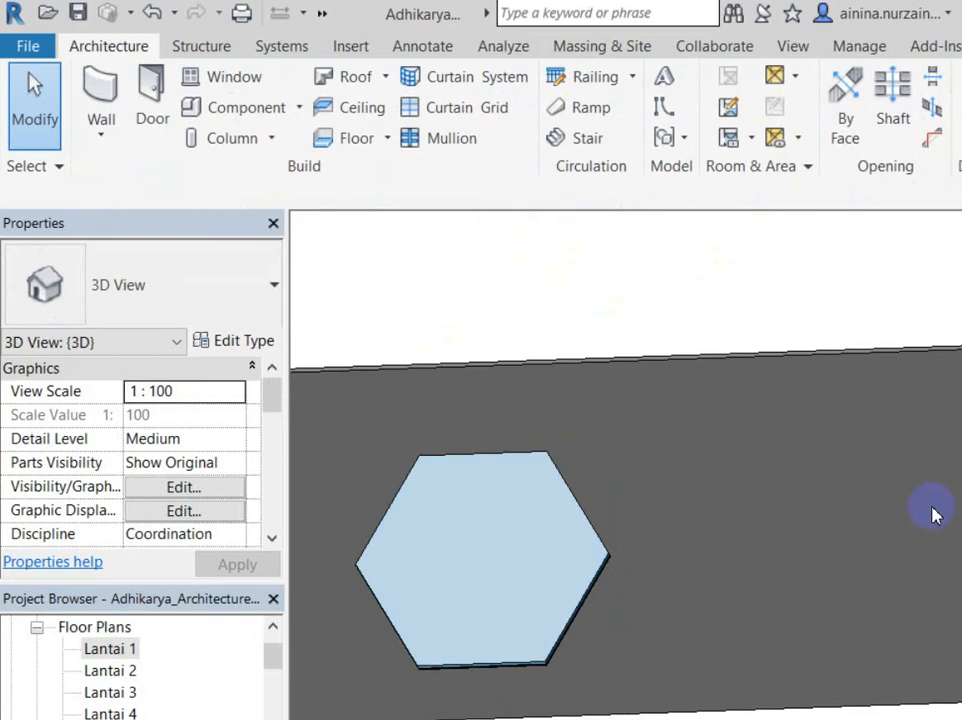
Step: Orbit to the hexagon wall and switch its opening's curtain wall to Generic - 90mm Brick
scroll(878, 558, down, 2)
shift+middle_drag(638, 537, 472, 520)
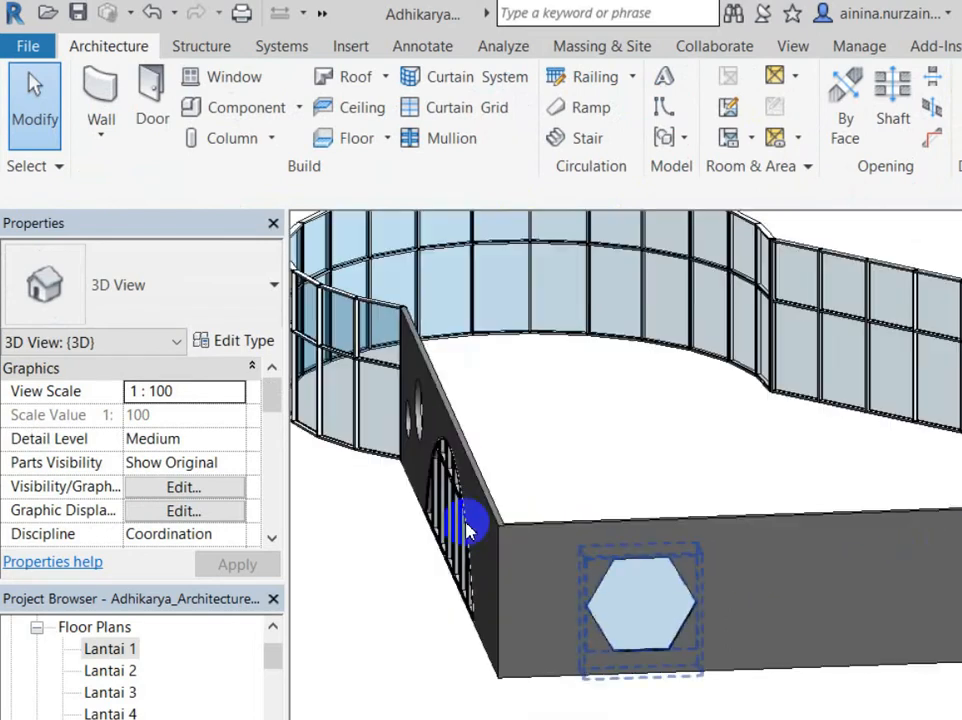
shift+middle_drag(384, 465, 540, 480)
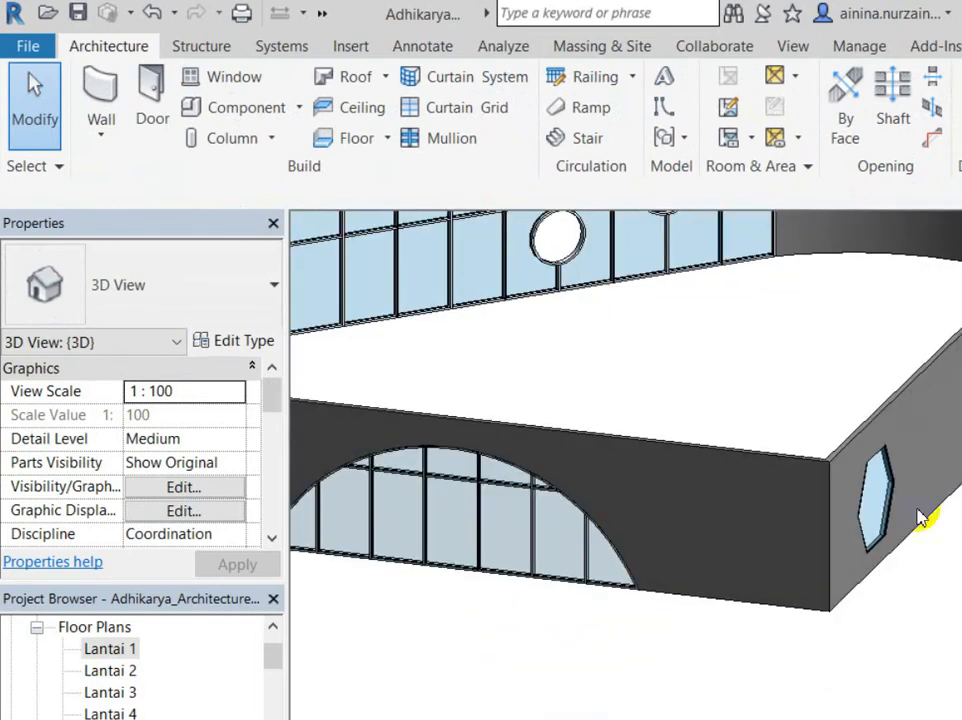
shift+middle_drag(484, 463, 344, 391)
shift+middle_drag(593, 444, 762, 563)
scroll(755, 552, up, 3)
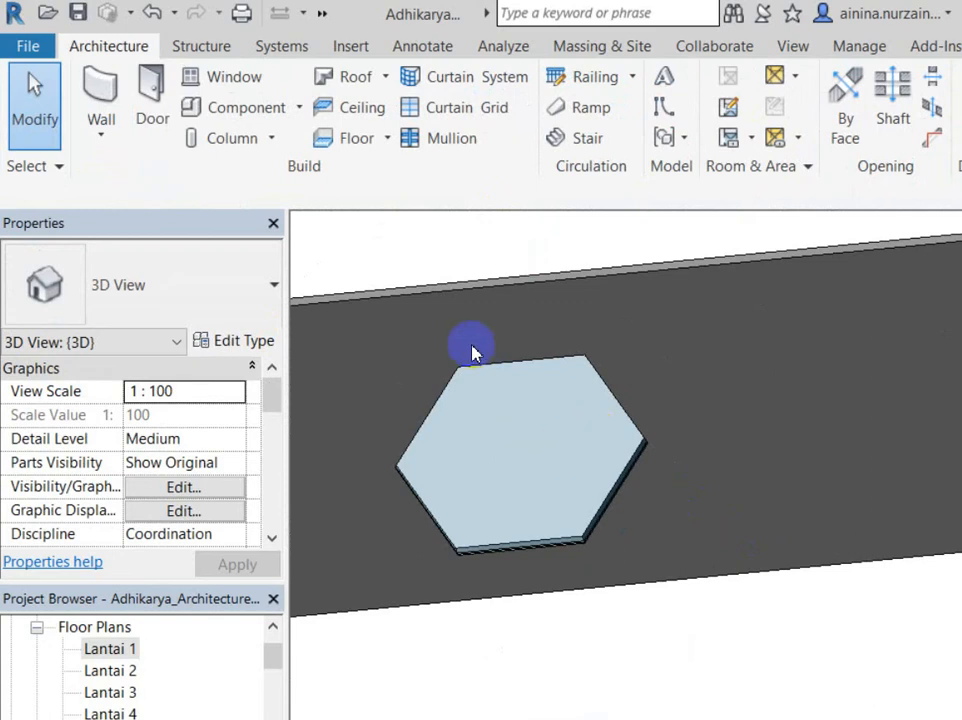
click(480, 302)
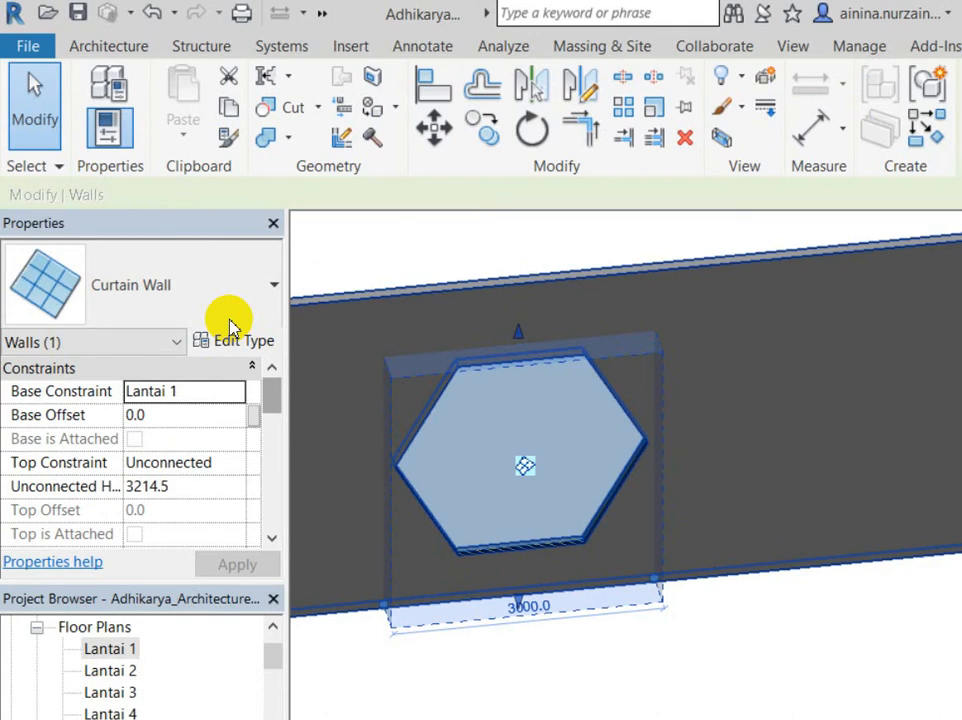
click(110, 285)
scroll(45, 462, up, 10)
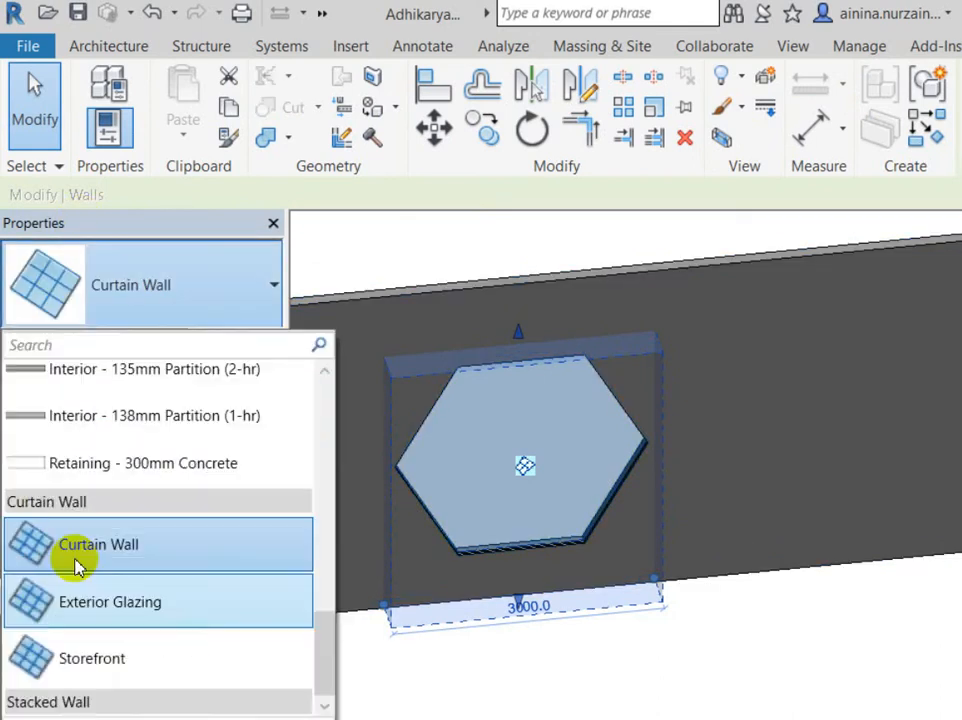
scroll(55, 458, up, 5)
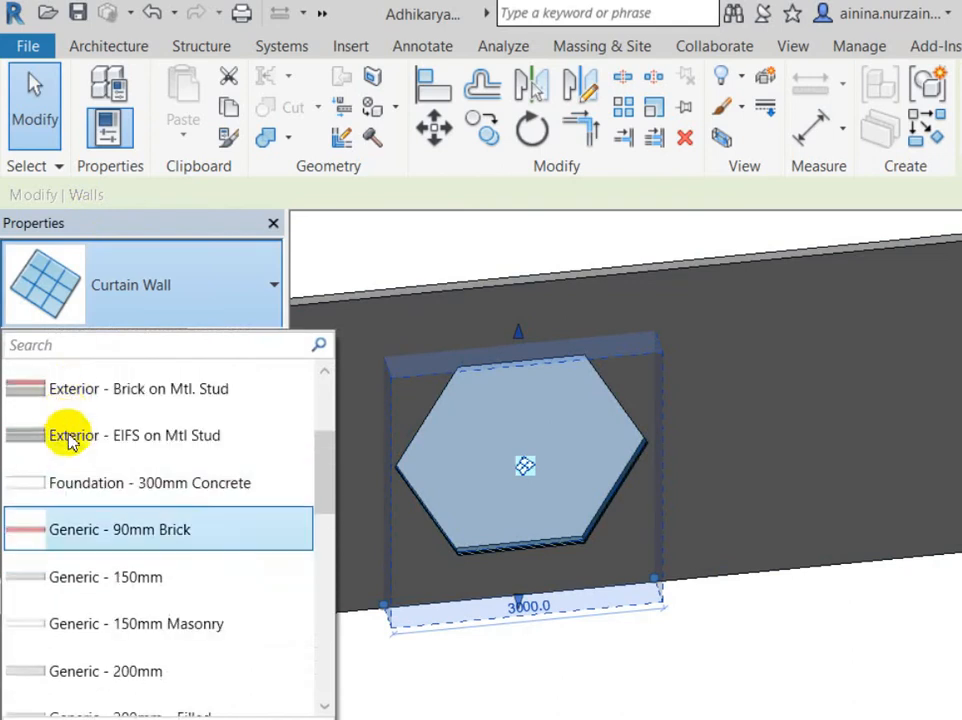
click(66, 425)
click(677, 598)
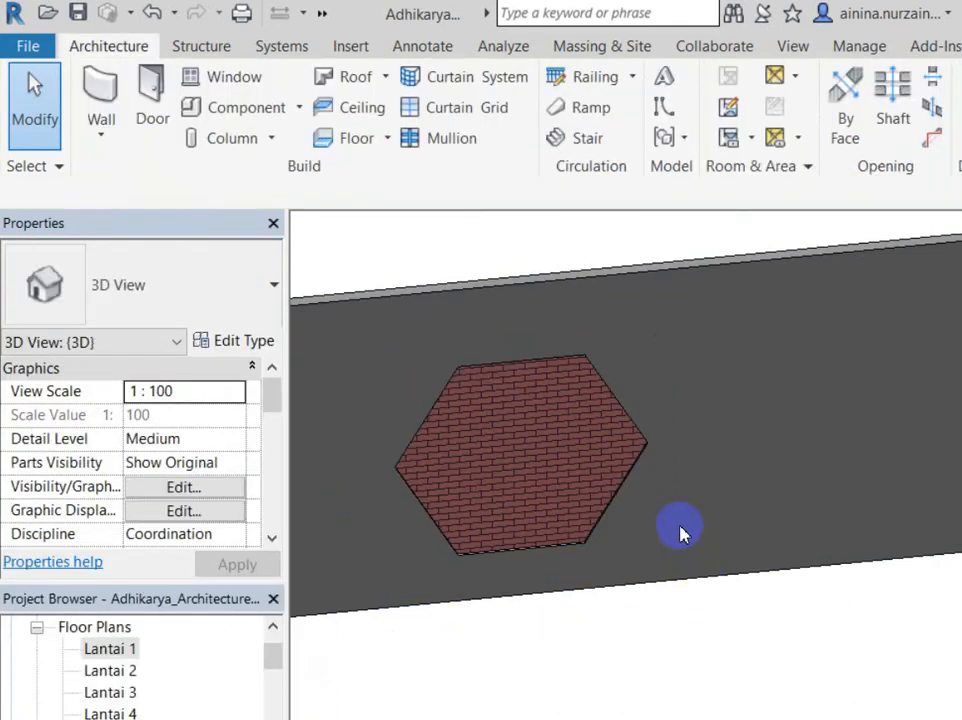
scroll(680, 530, down, 8)
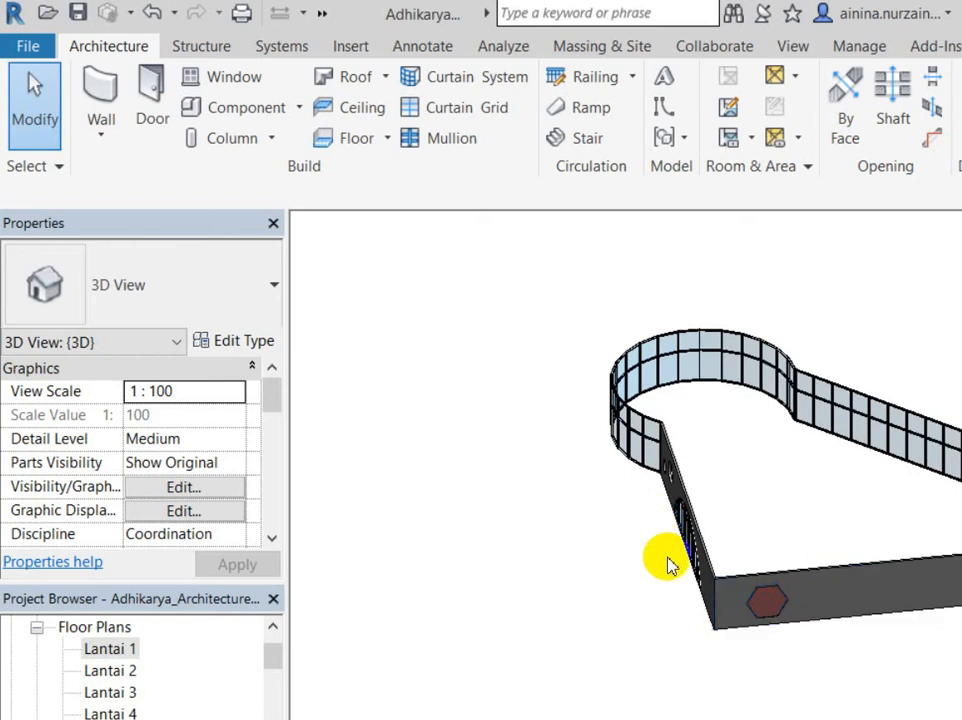
scroll(670, 565, up, 8)
Step: Change the hexagon's brick wall to Curtain Wall, then to Storefront, and orbit out
click(586, 427)
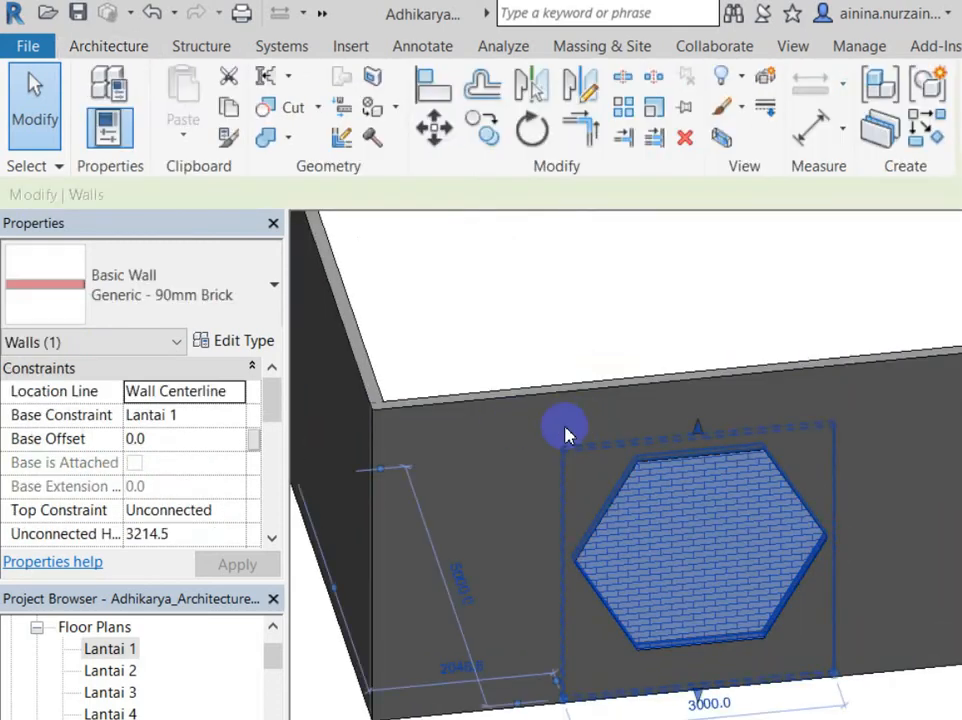
click(255, 283)
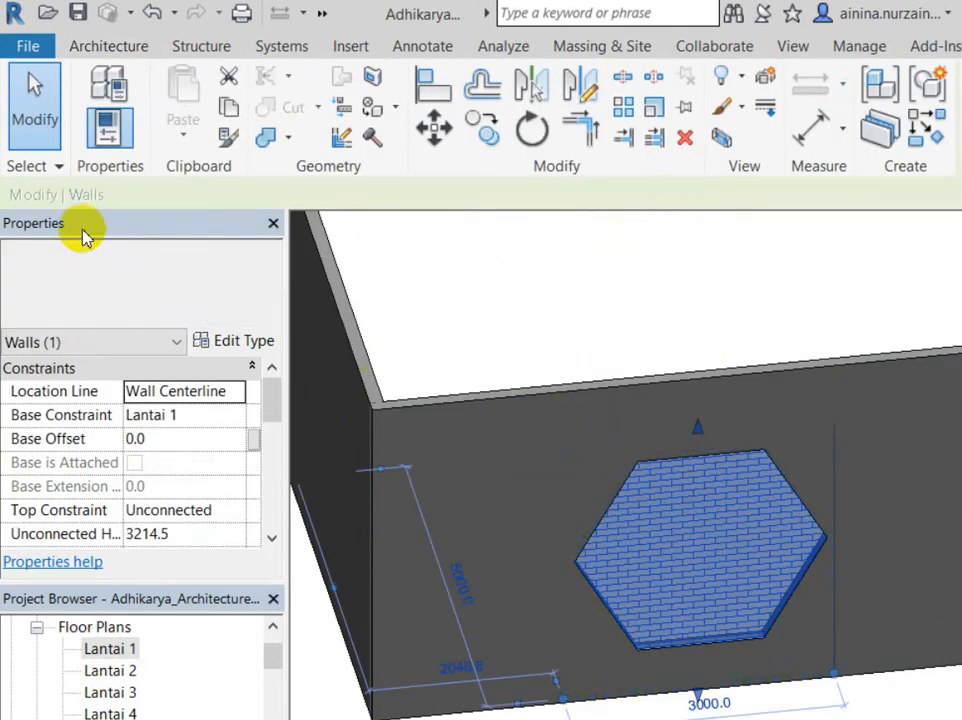
scroll(101, 584, down, 3)
scroll(92, 652, down, 2)
click(86, 621)
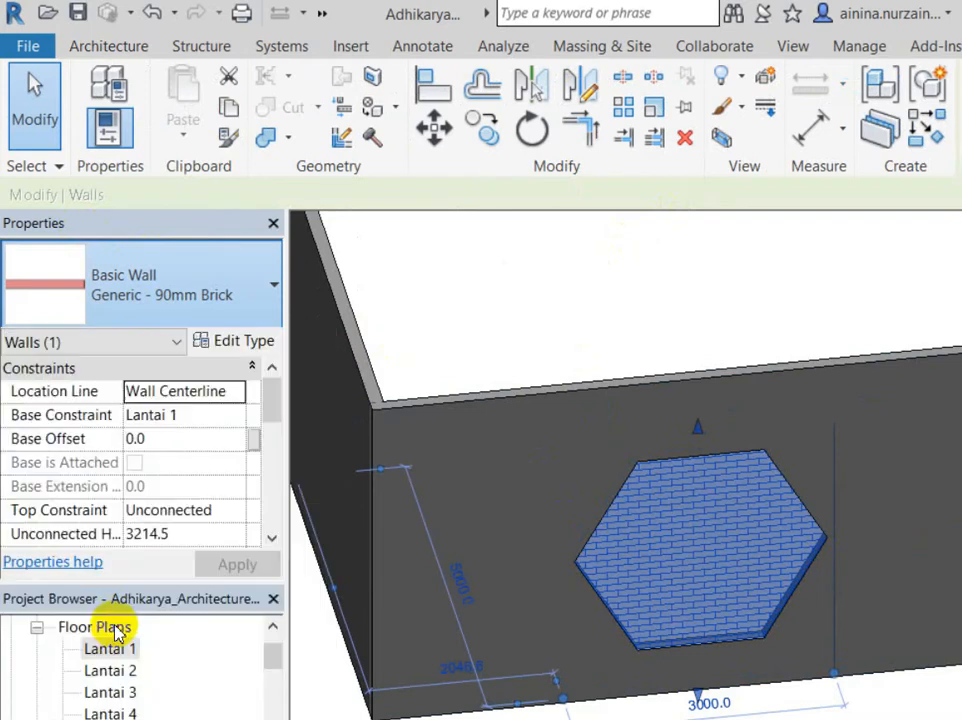
click(200, 285)
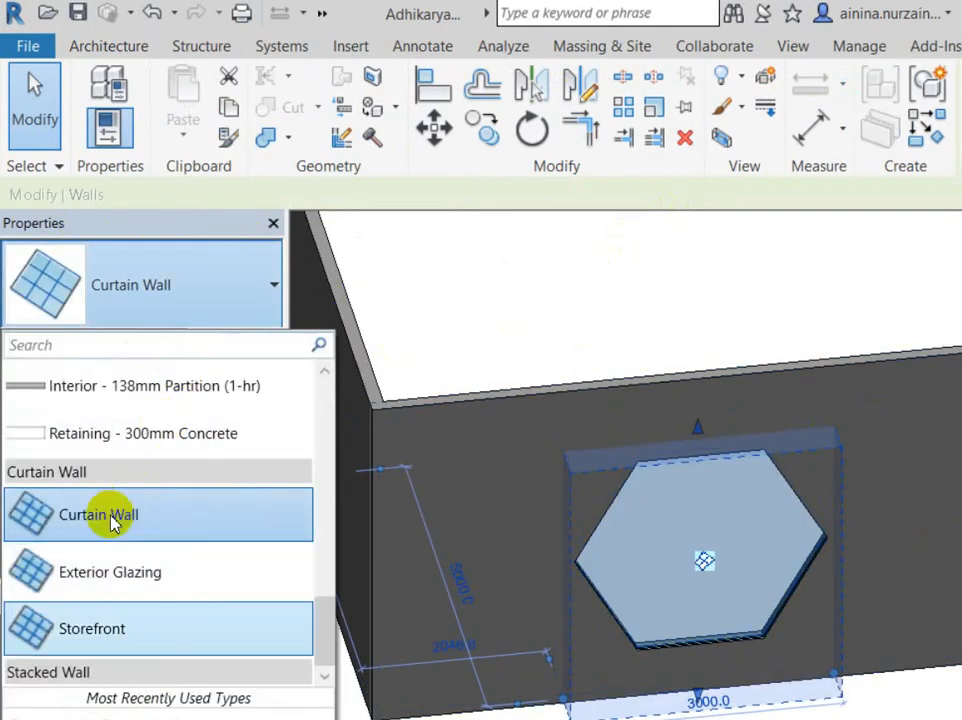
click(91, 628)
key(Escape)
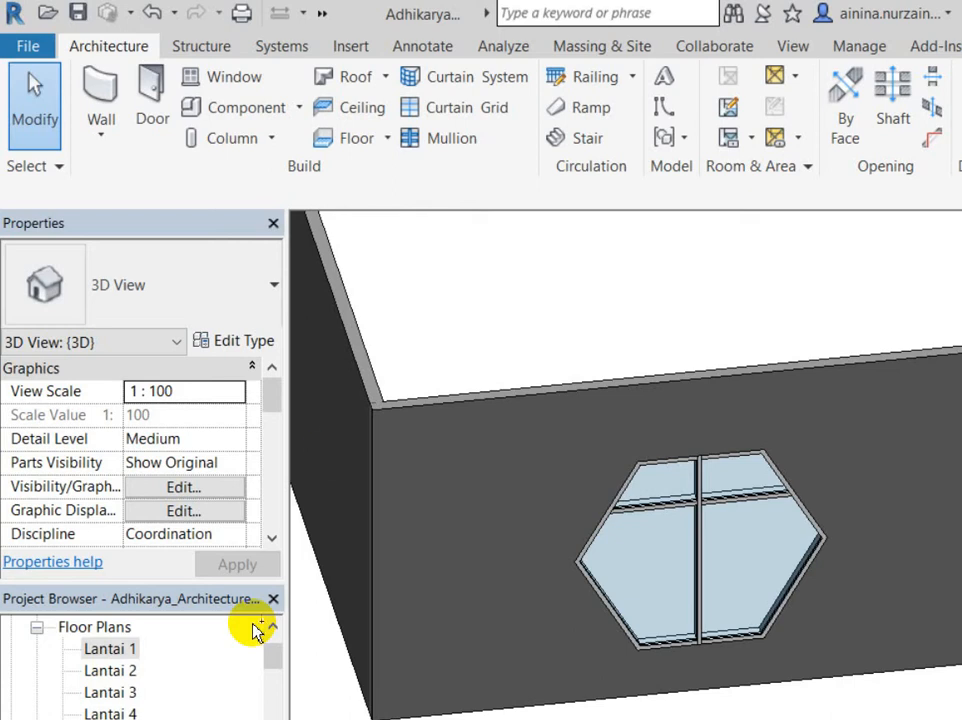
shift+middle_drag(496, 425, 398, 505)
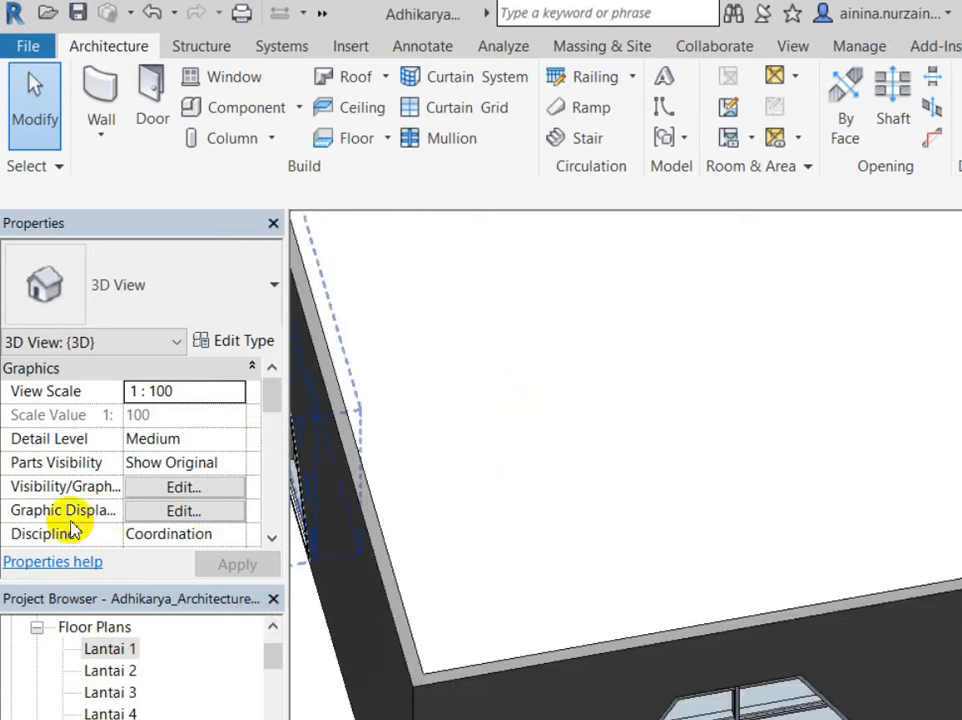
shift+middle_drag(322, 326, 713, 541)
scroll(456, 405, down, 3)
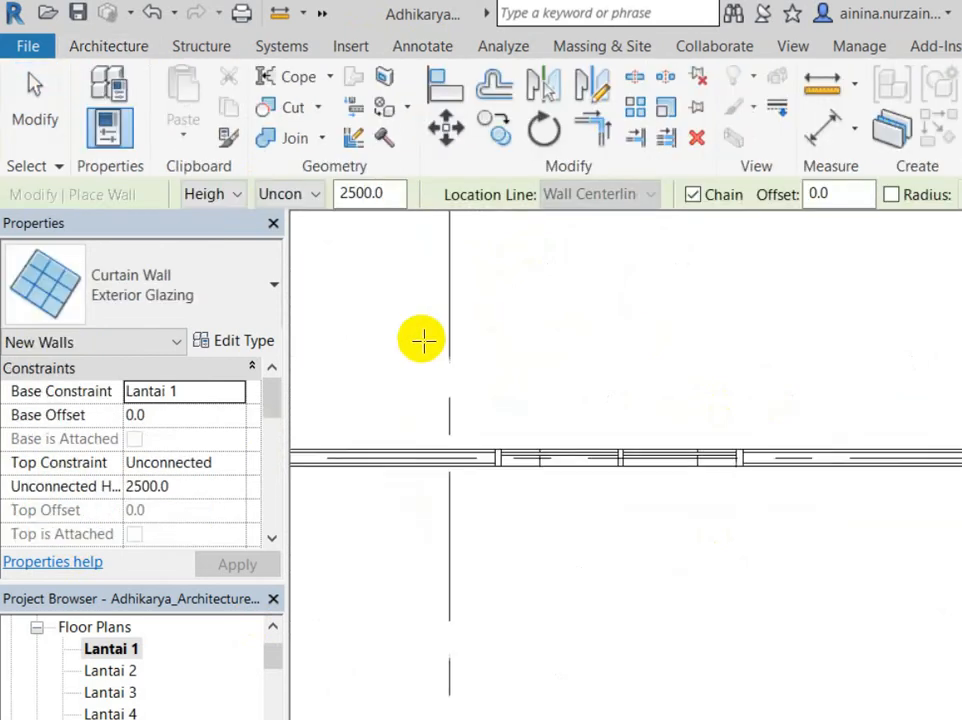
Step: Set the new wall type to Dinding Bata - 150mm and pan to the building's lower-left corner
click(90, 298)
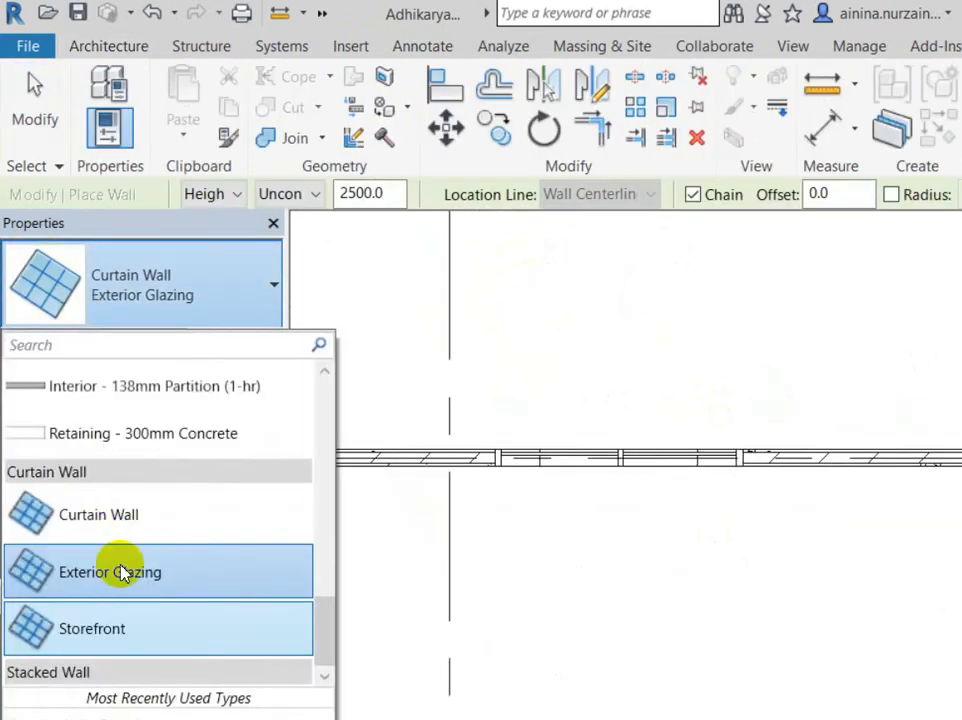
click(116, 680)
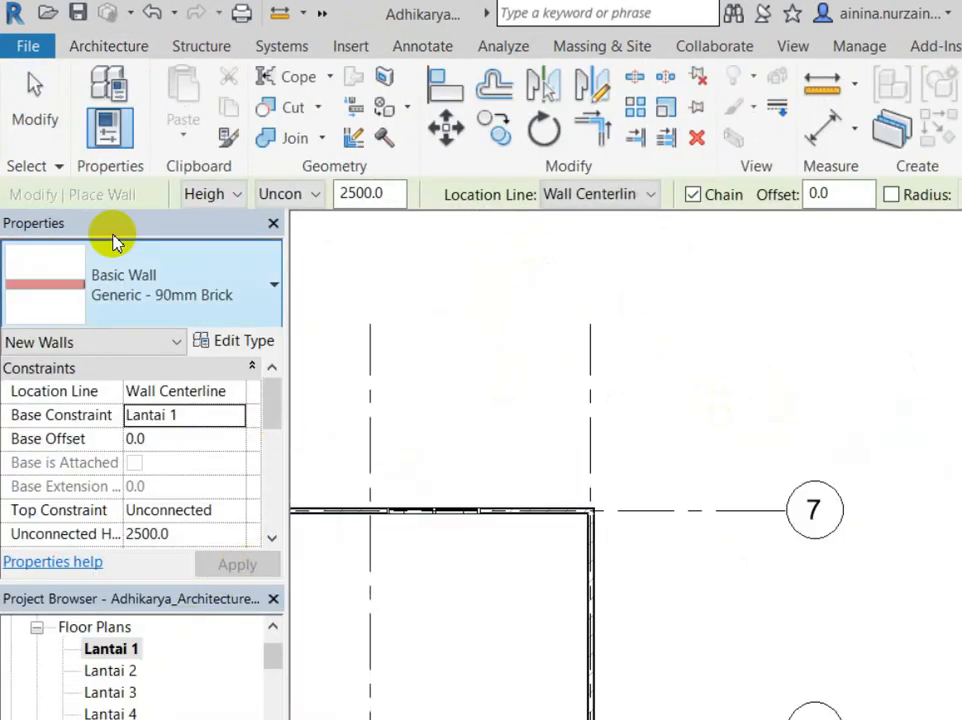
click(125, 285)
click(130, 712)
scroll(667, 402, down, 4)
middle_drag(816, 266, 586, 472)
scroll(516, 512, up, 3)
Step: Draw two chained walls near grid A, one 4400 long, then view them in default 3D
click(580, 477)
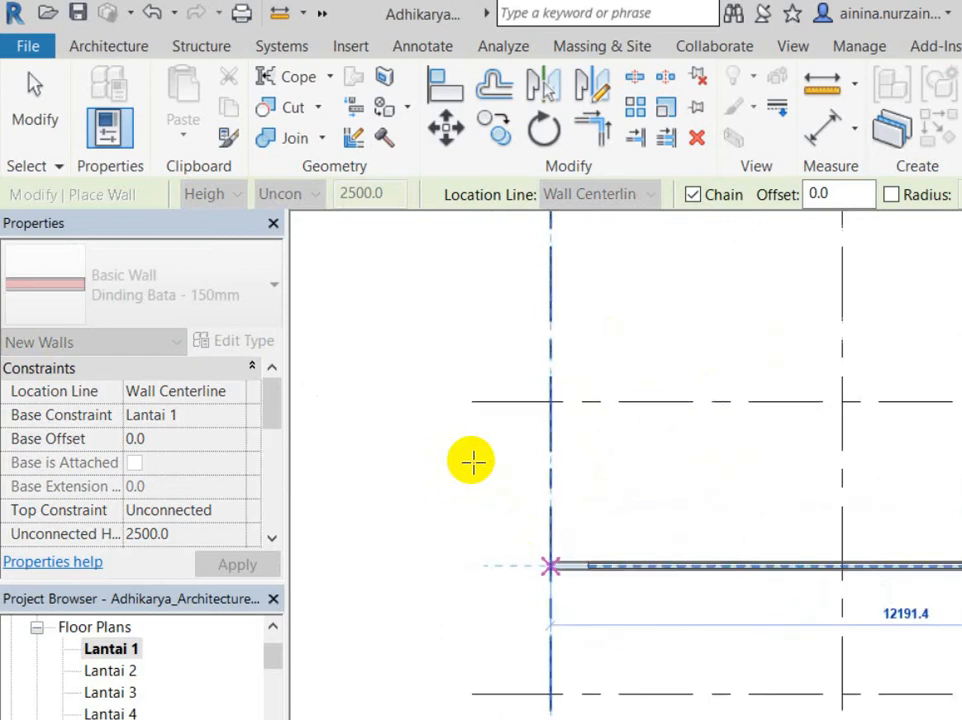
click(472, 470)
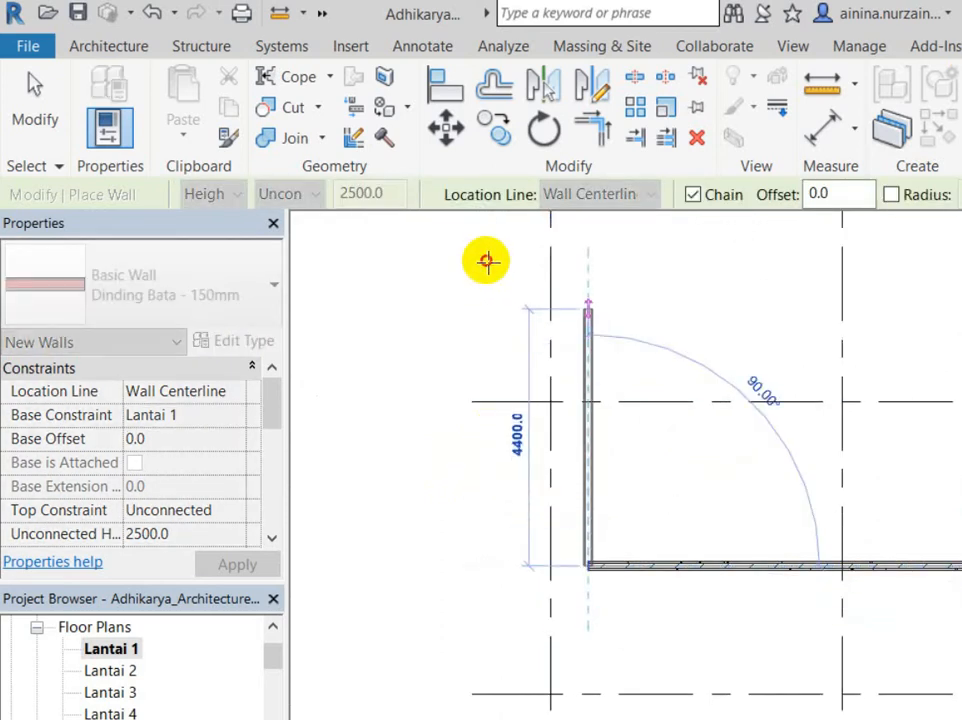
click(490, 262)
key(Escape)
key(Escape)
scroll(601, 442, up, 2)
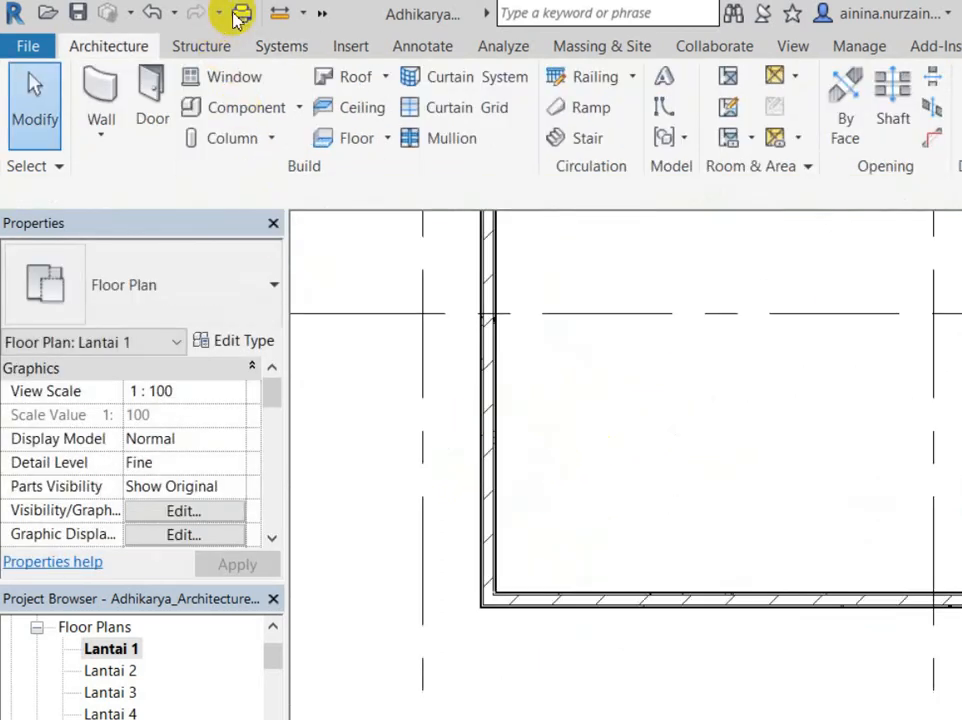
click(322, 13)
click(427, 44)
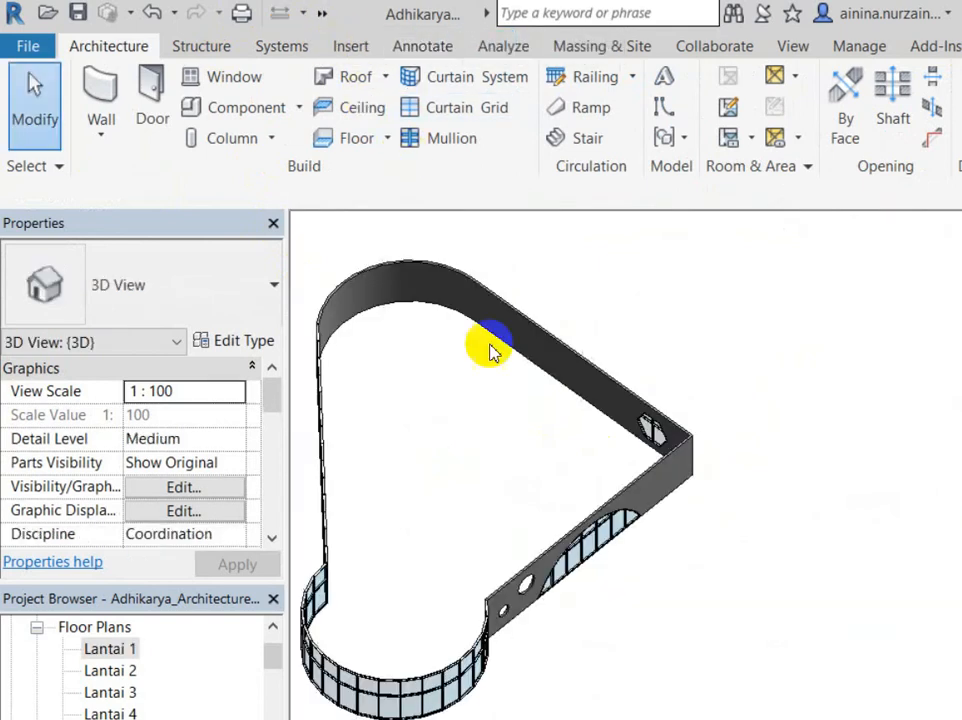
Step: Bring the new L-shaped walls into close view and select the long Dinding Bata - 150mm wall
shift+middle_drag(447, 509, 545, 537)
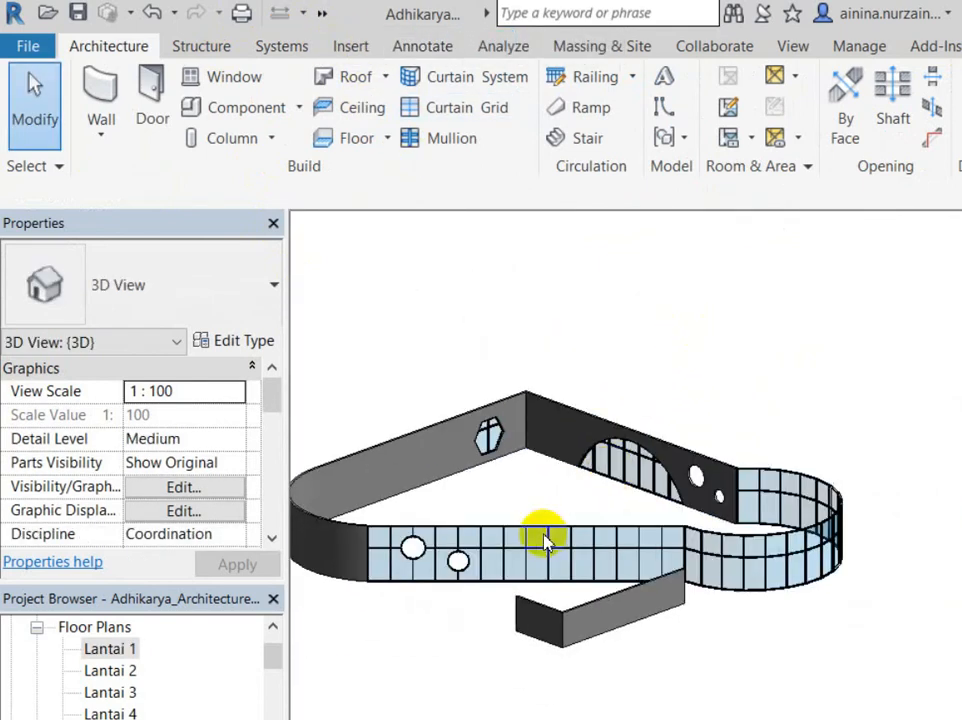
scroll(537, 526, up, 5)
scroll(303, 515, up, 3)
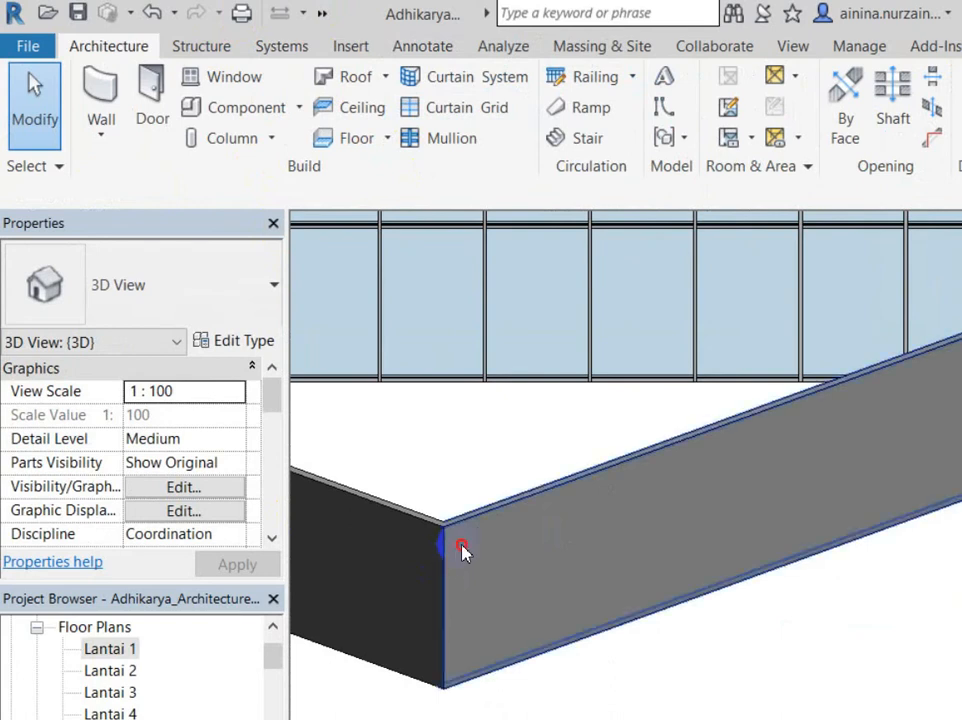
click(466, 552)
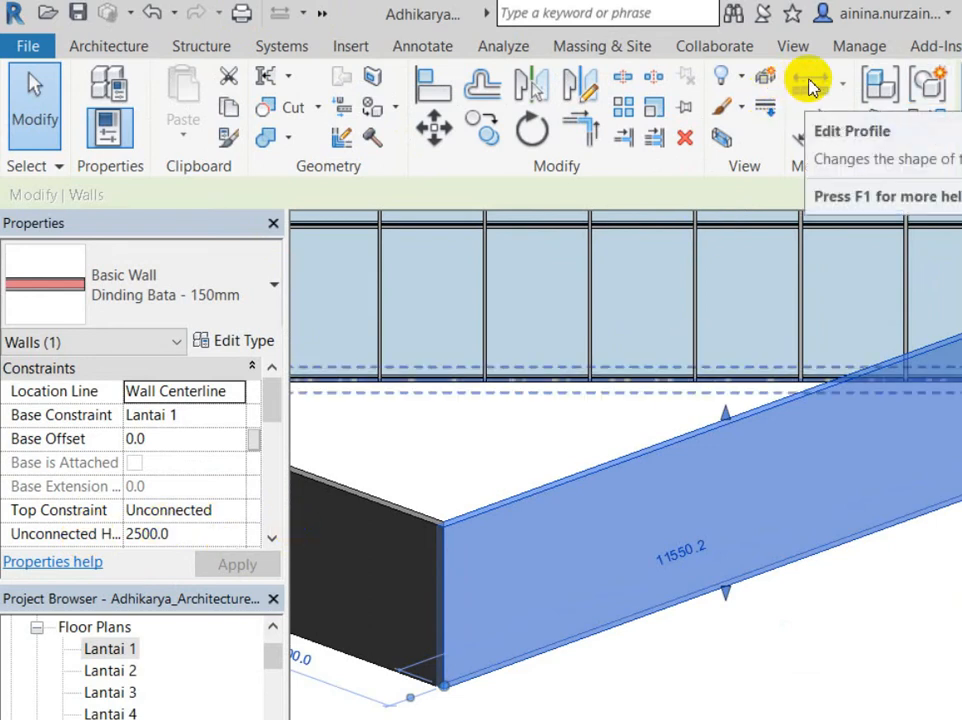
Step: Delete the short 4300 wall from the L-shaped pair
shift+middle_drag(612, 543, 779, 421)
click(310, 424)
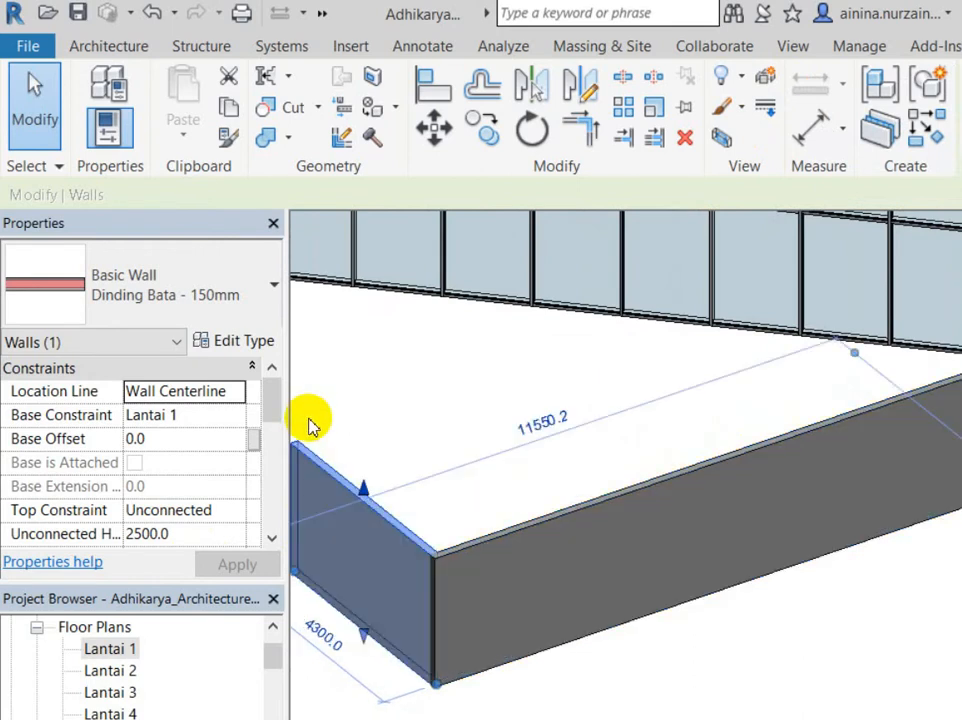
key(Delete)
shift+middle_drag(704, 444, 590, 377)
Step: In the long 11550.2 wall's profile, sketch a 3700 by 800 ellipse
click(455, 515)
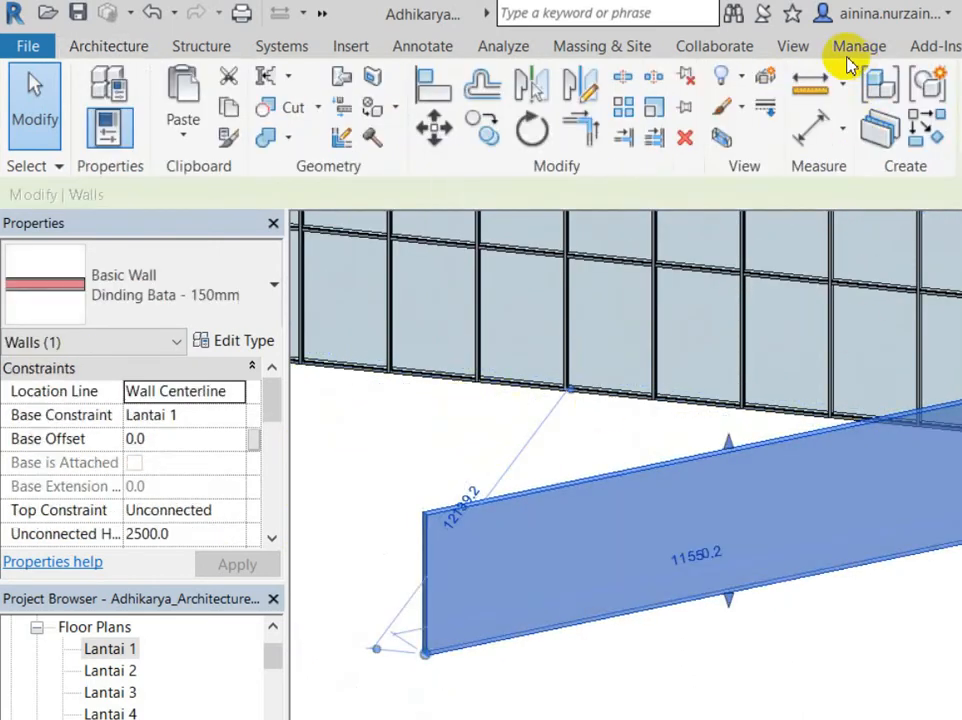
click(958, 100)
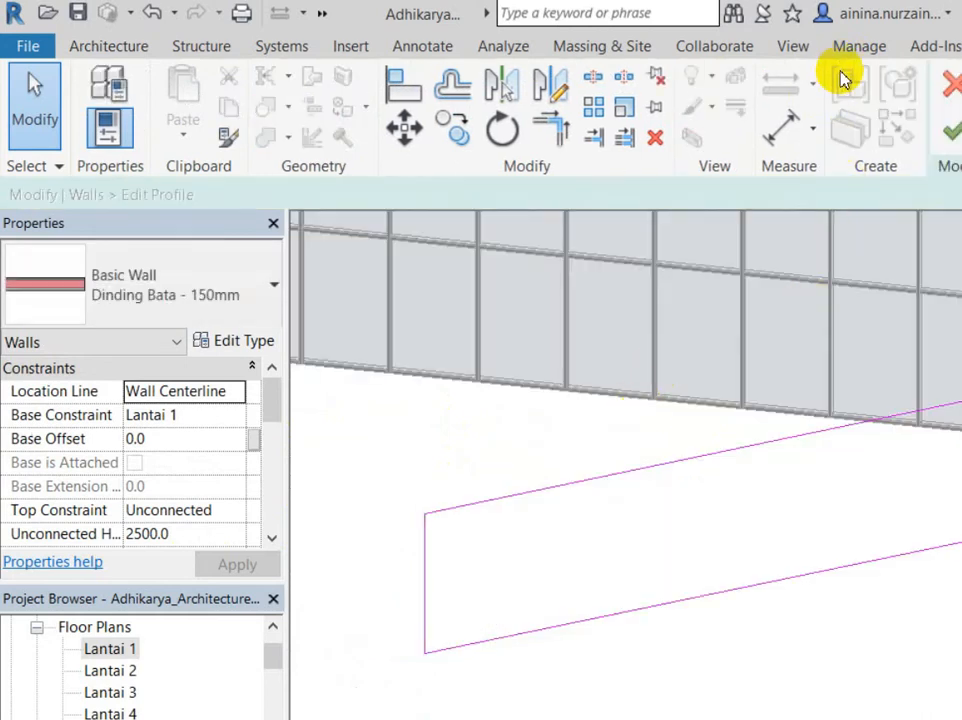
key(l)
key(i)
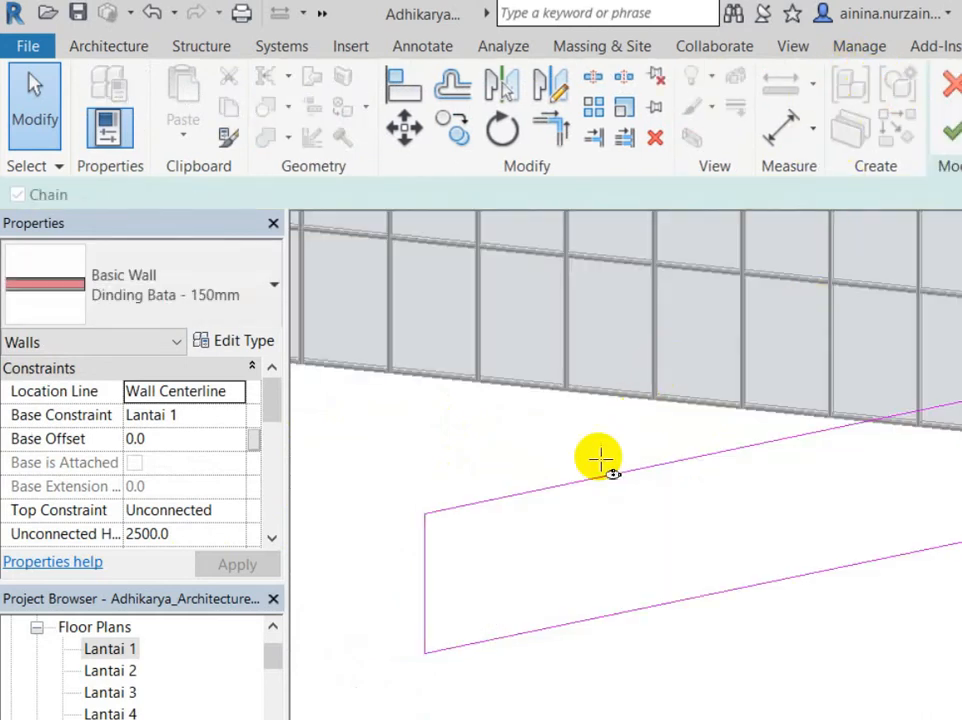
click(625, 432)
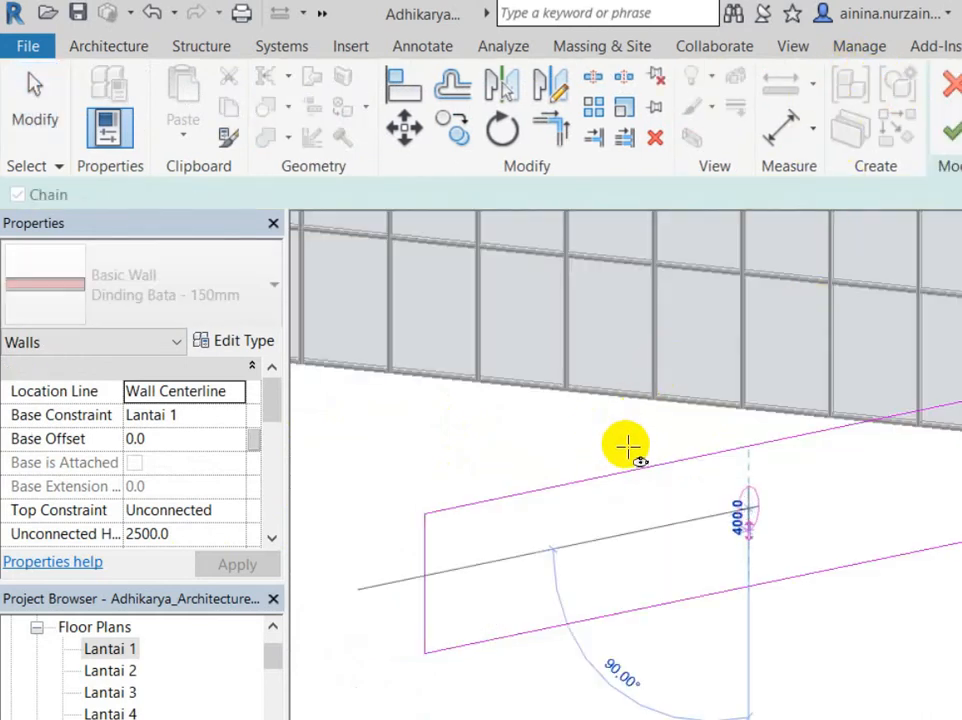
click(466, 451)
click(955, 457)
click(33, 84)
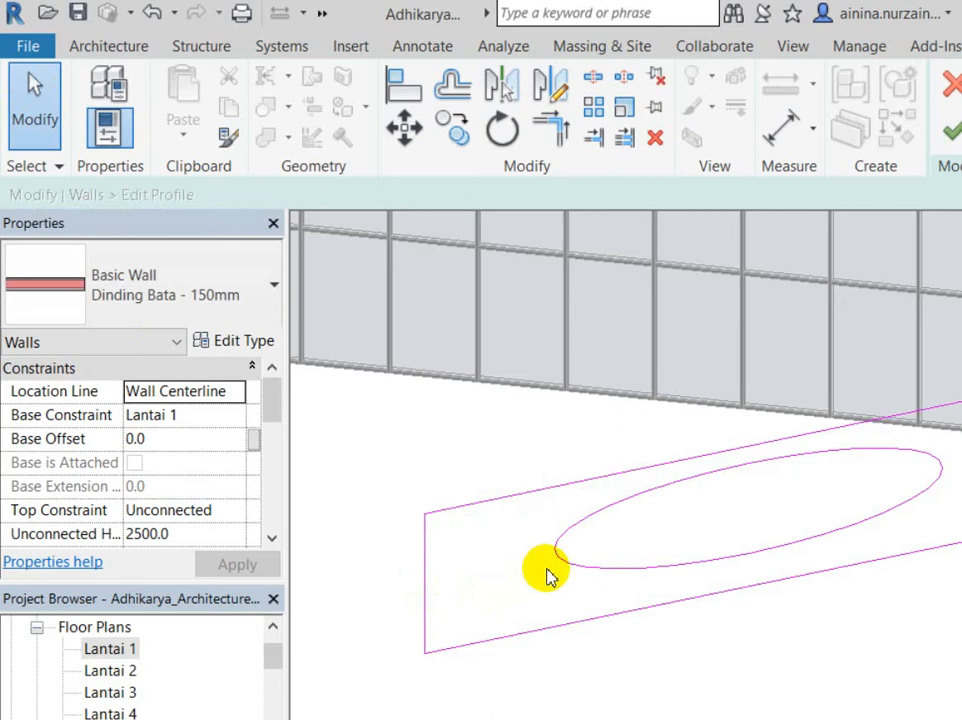
click(590, 537)
click(408, 488)
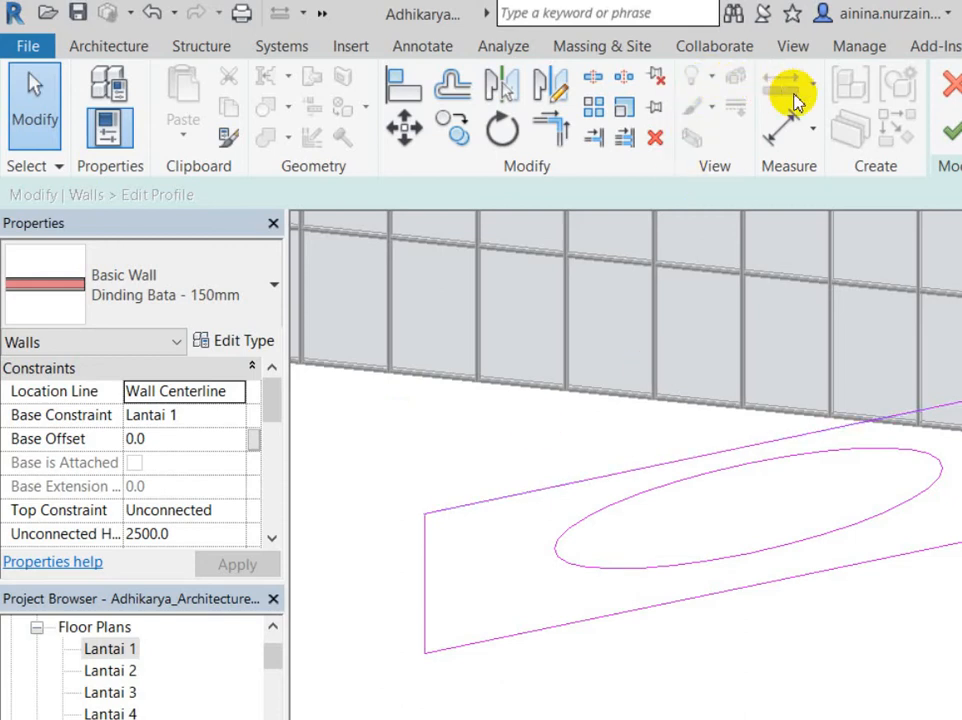
Step: Finish the profile edit to cut the elliptical opening, then undo it
click(950, 130)
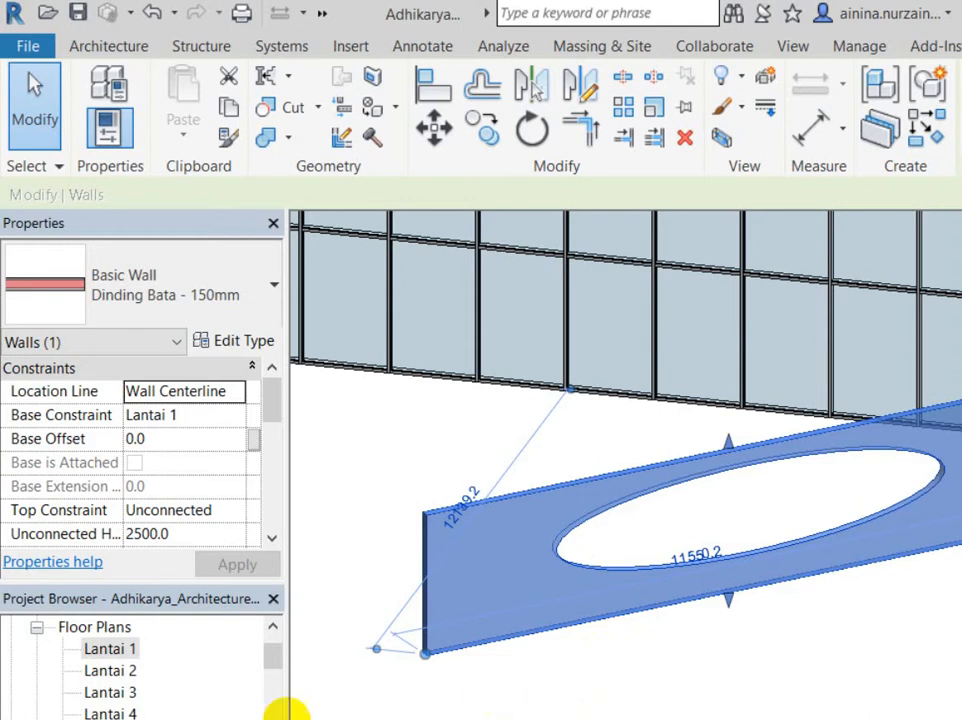
key(ctrl+z)
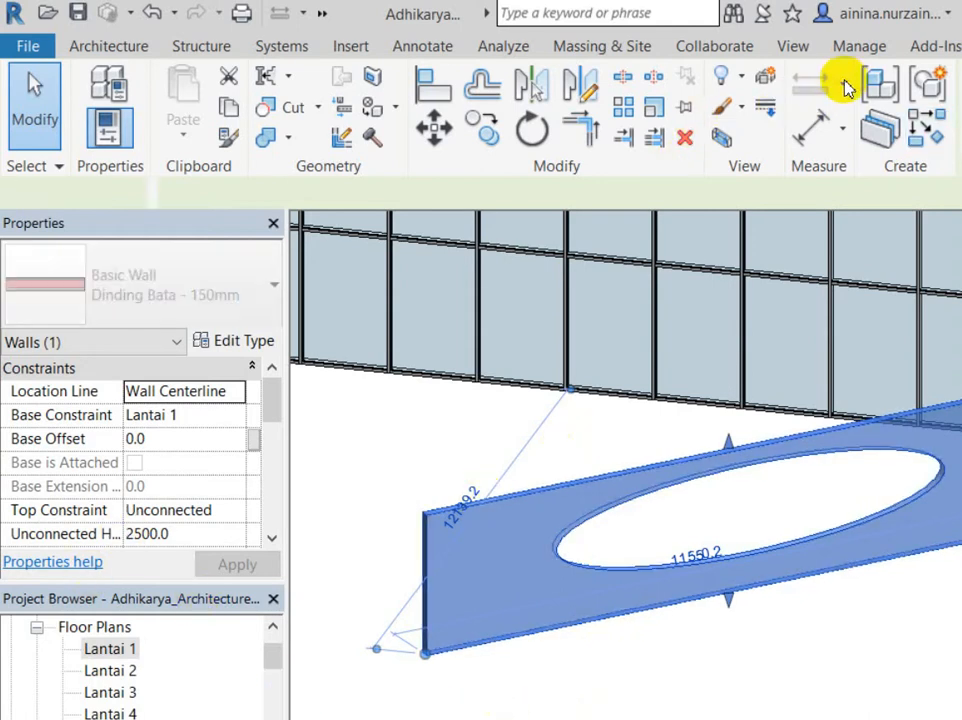
Step: Sketch a closed car-shaped line outline (1400 top edge, 700 right side) in the wall's profile and finish
click(812, 99)
click(842, 77)
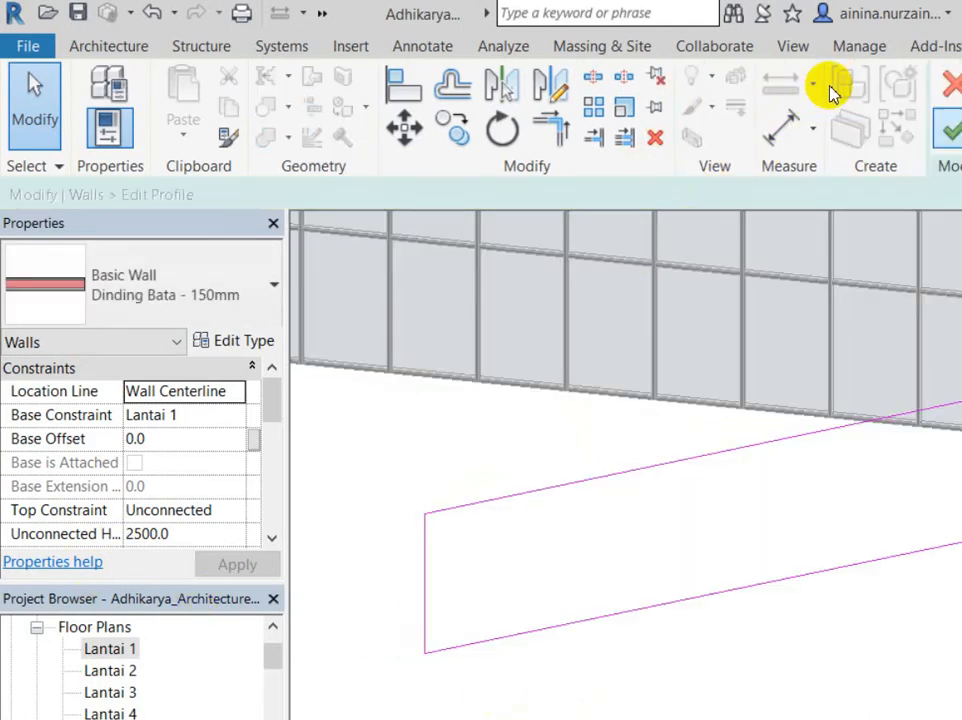
click(473, 483)
click(472, 444)
click(520, 424)
click(528, 419)
click(588, 414)
click(704, 419)
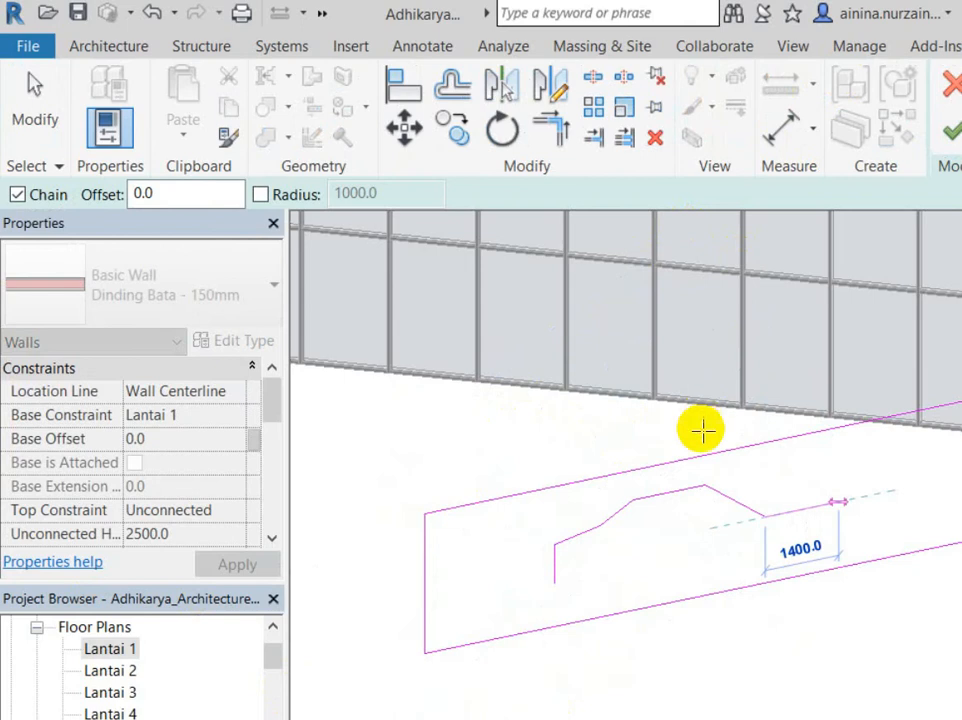
click(590, 466)
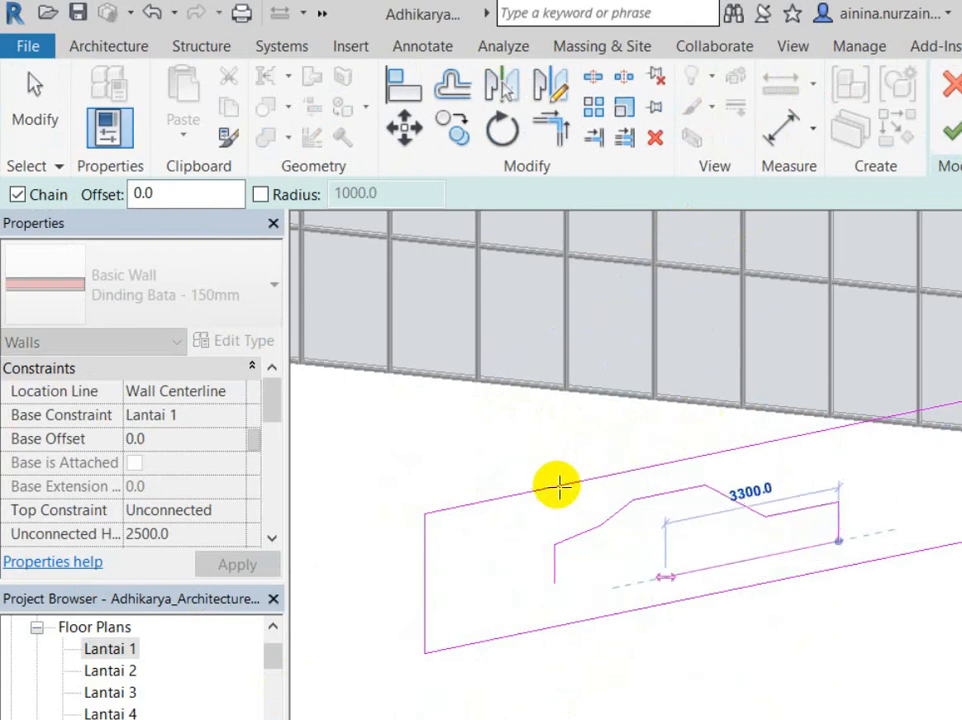
click(470, 480)
click(948, 130)
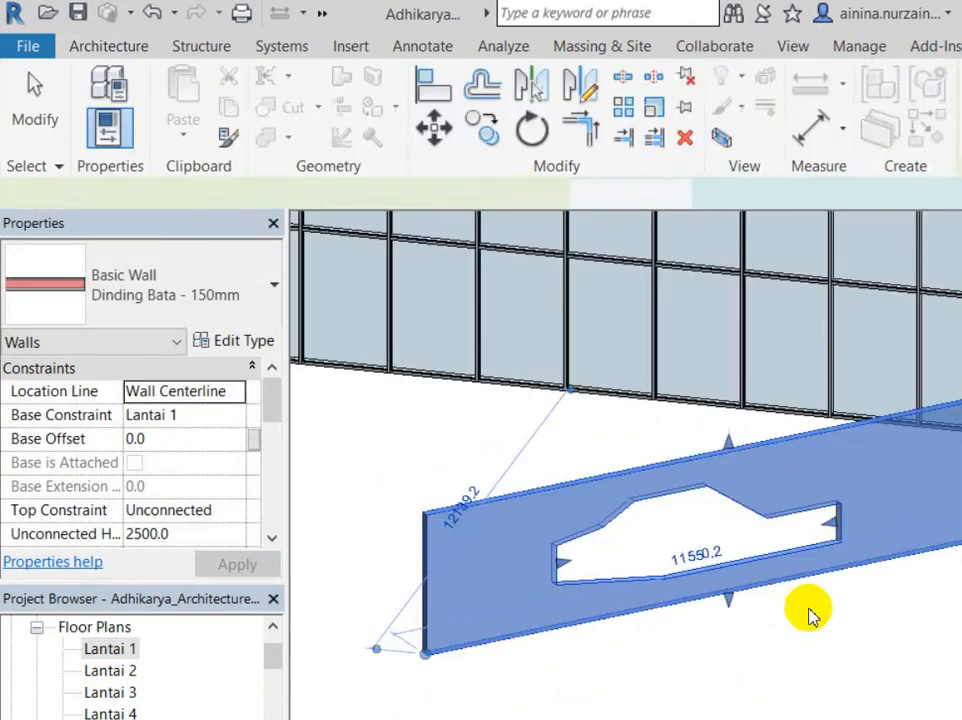
scroll(519, 500, up, 2)
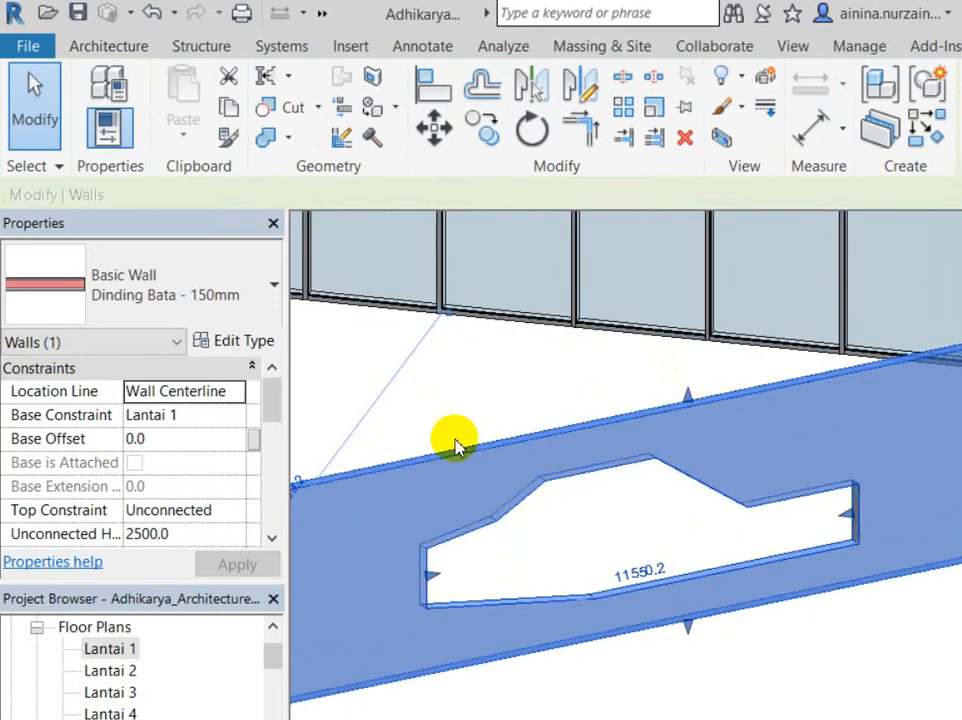
Step: Reselect the brick wall and switch to the Lantai 1 floor plan
click(732, 545)
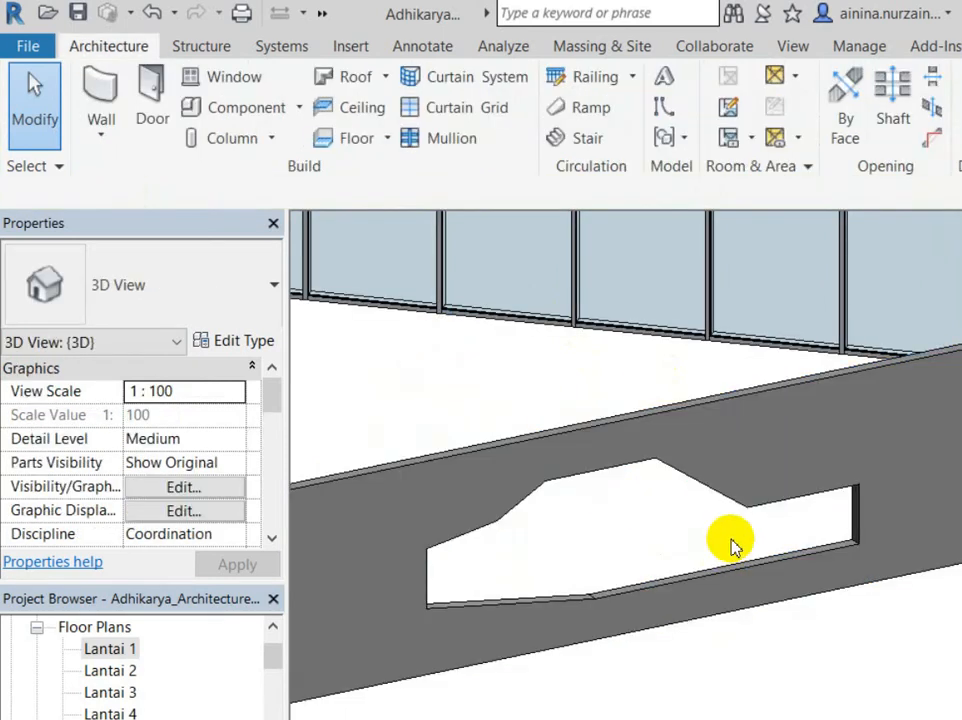
click(641, 466)
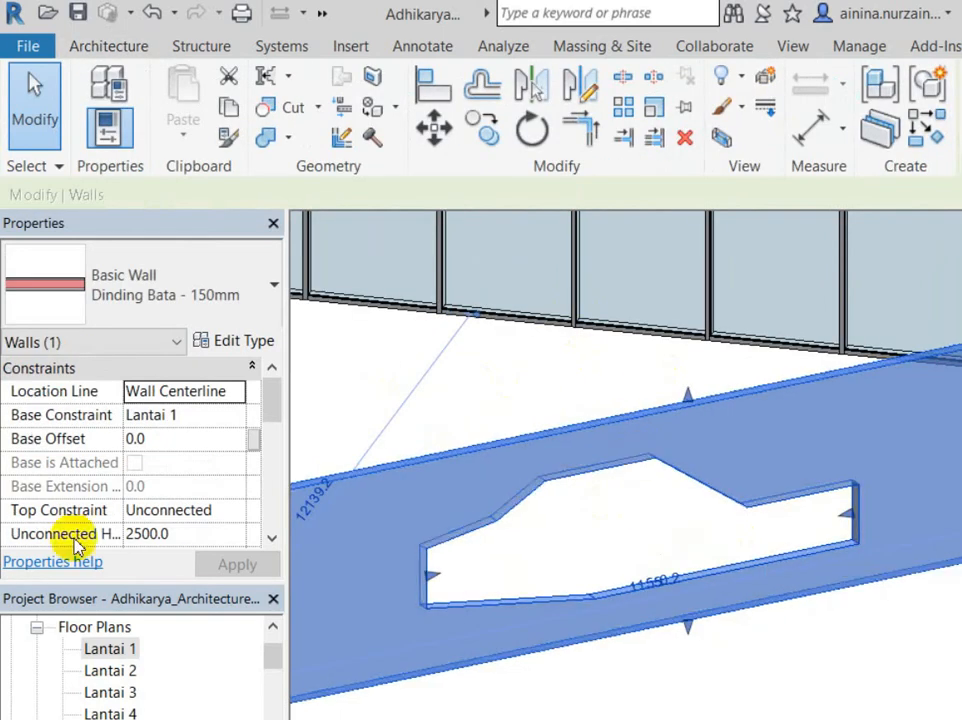
key(ctrl+Tab)
scroll(510, 480, down, 4)
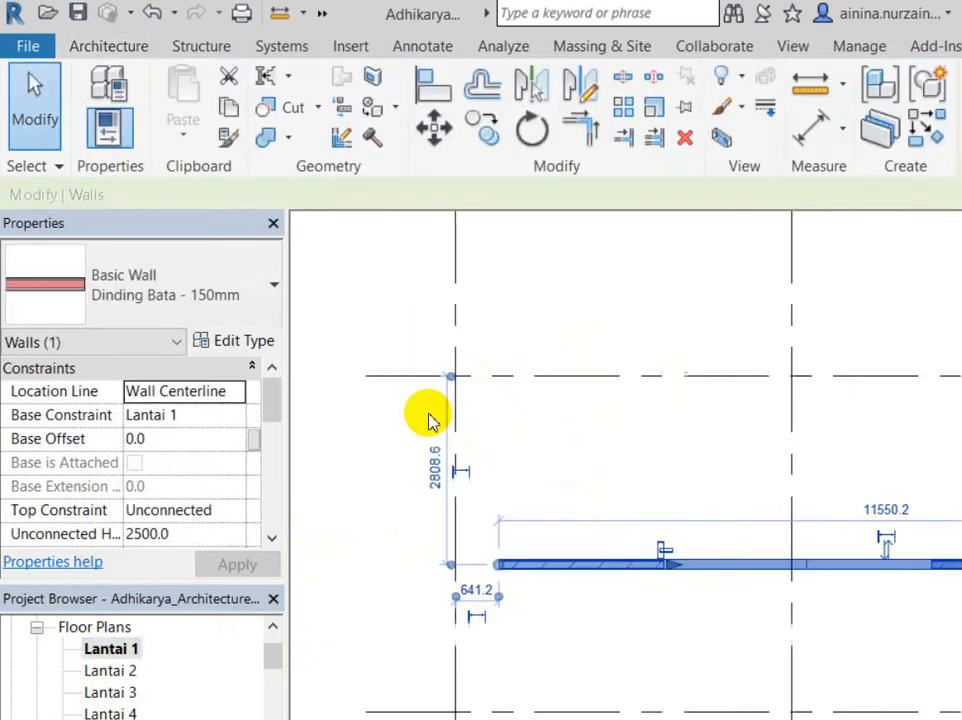
click(75, 46)
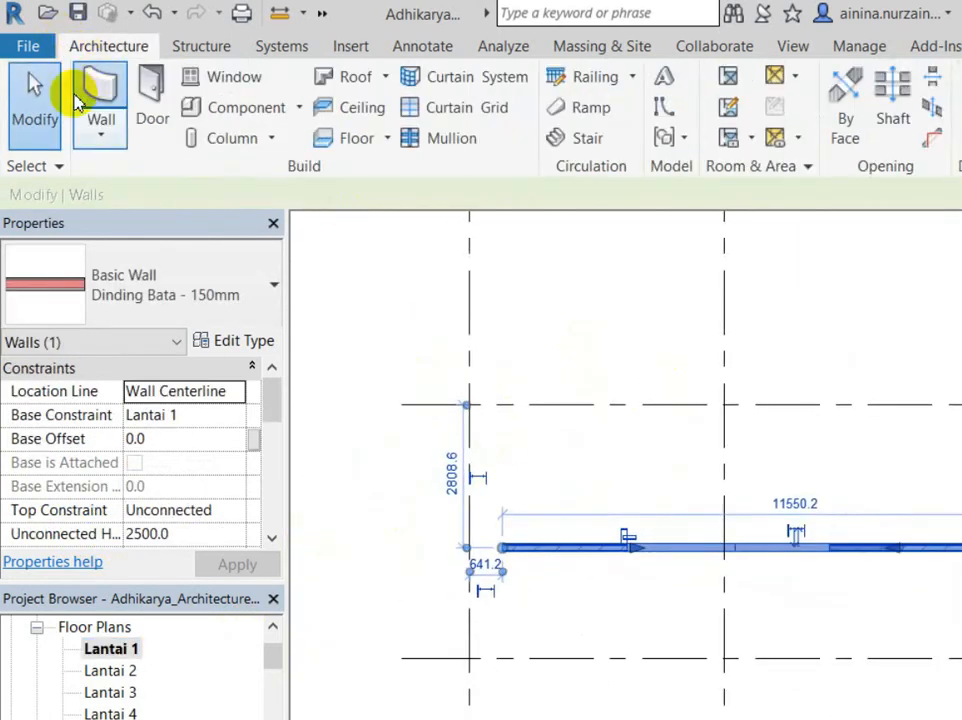
click(90, 97)
Step: Draw an Exterior Glazing curtain wall up to an upper level along the brick wall
click(150, 290)
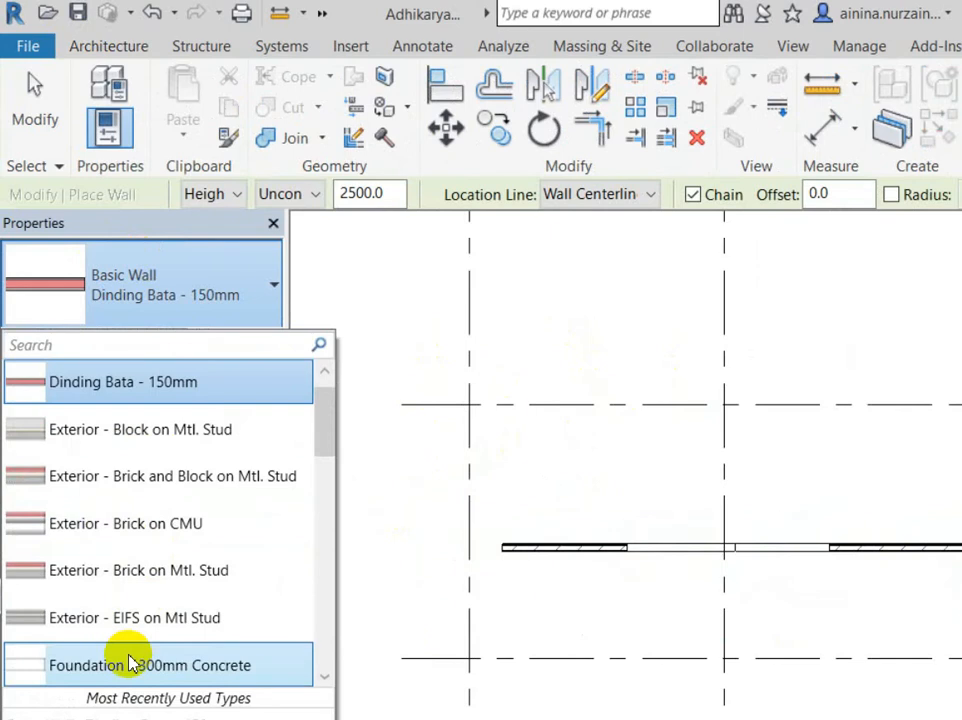
click(157, 705)
scroll(600, 540, up, 3)
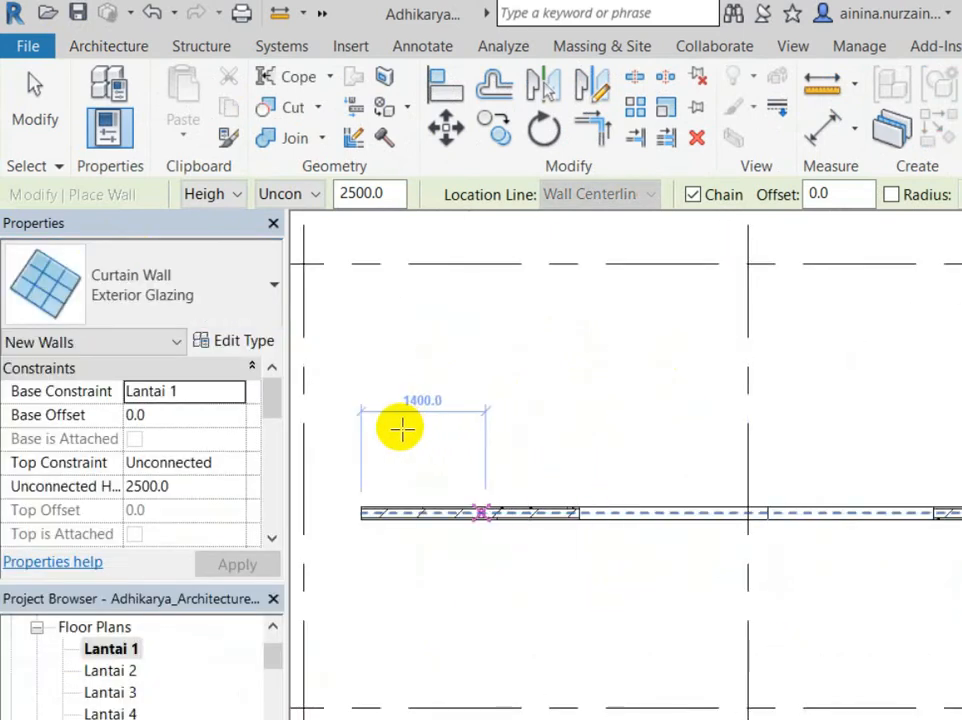
click(462, 453)
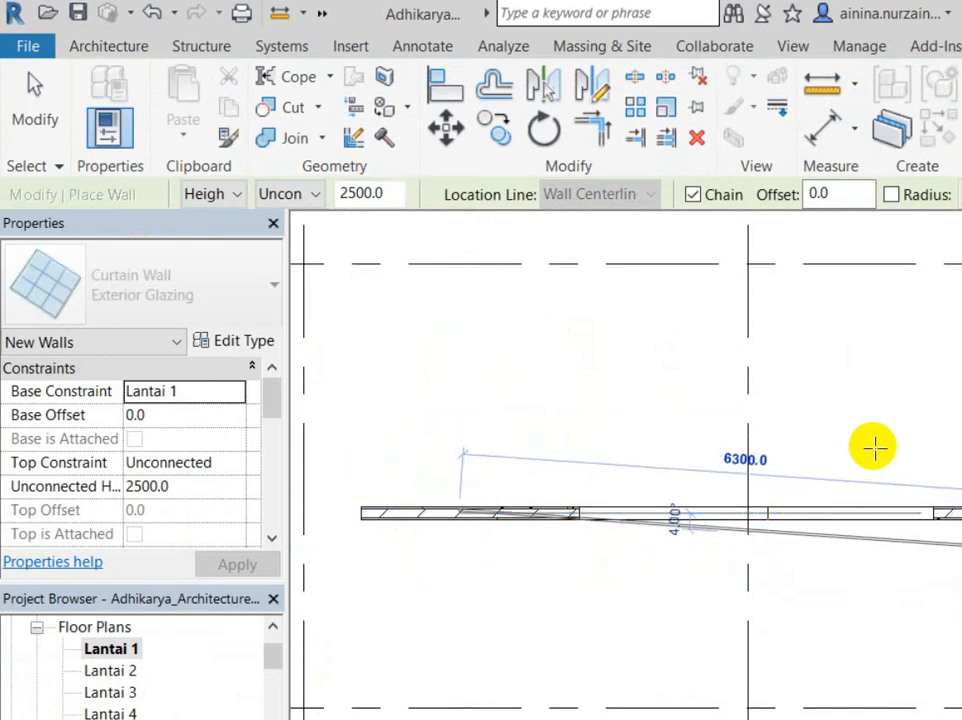
click(280, 193)
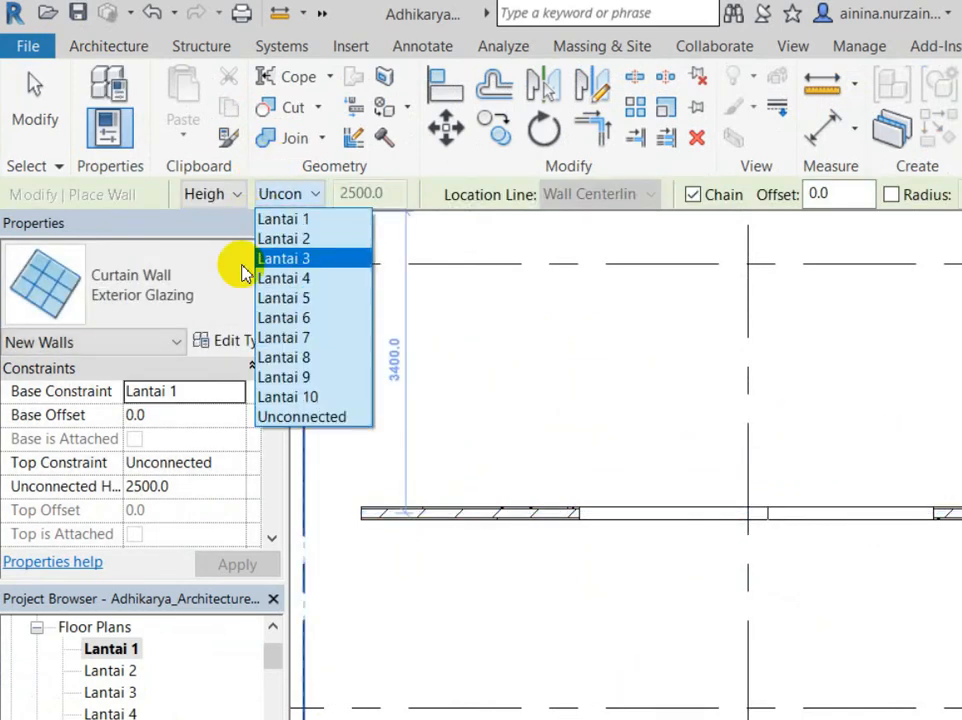
click(296, 238)
click(548, 453)
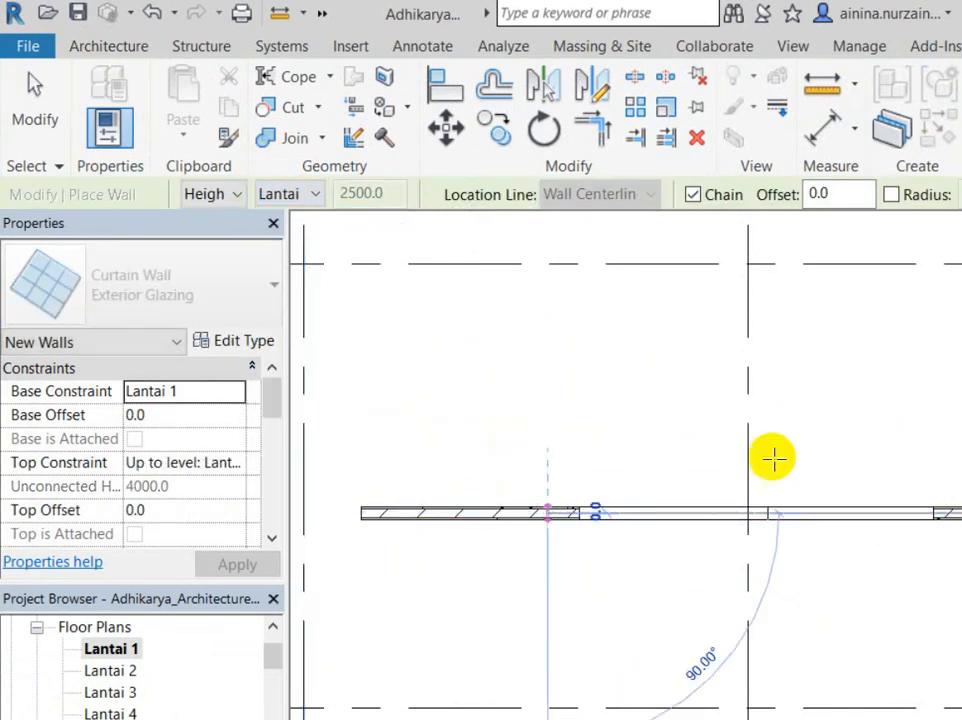
click(833, 427)
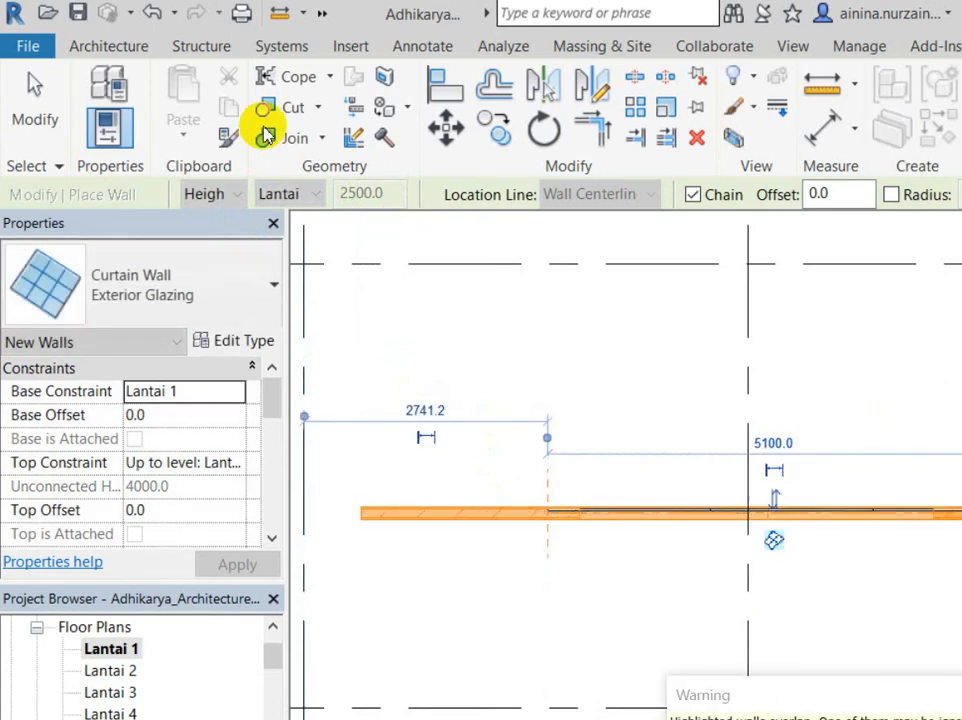
Step: Switch to the Default 3D View to see the curtain wall
click(40, 95)
click(322, 15)
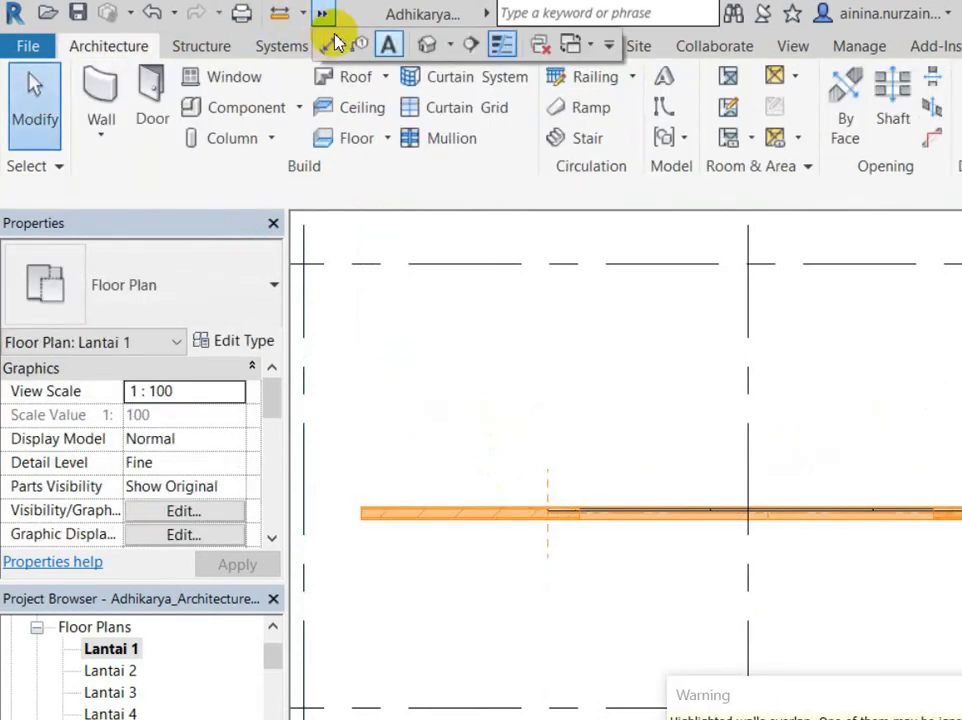
click(352, 36)
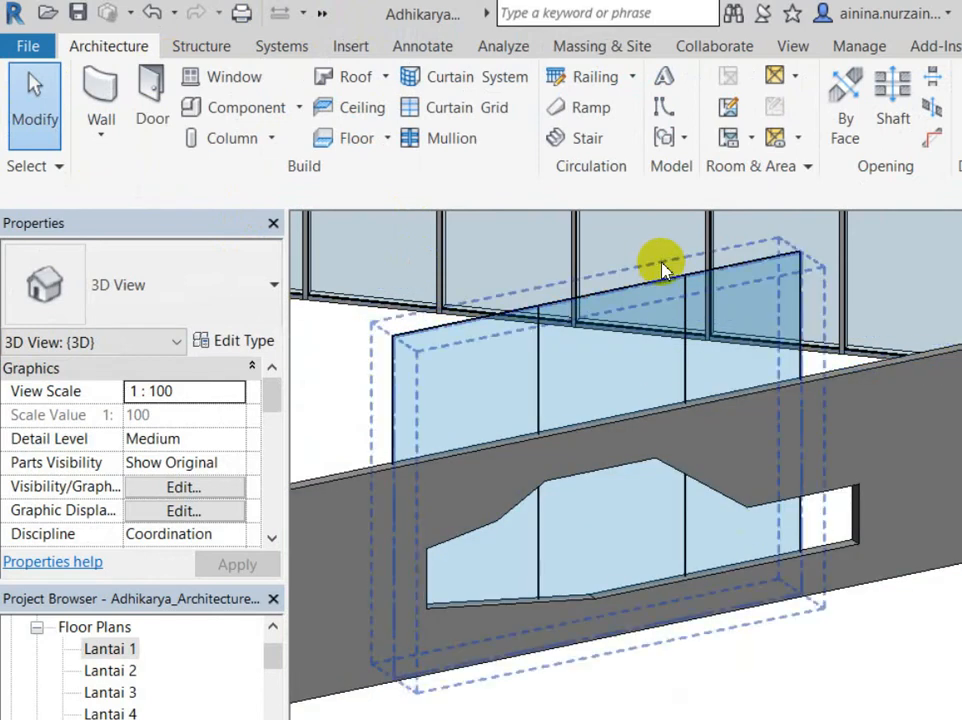
Step: Keep the brick wall's type and tie its top constraint to an upper level
click(655, 262)
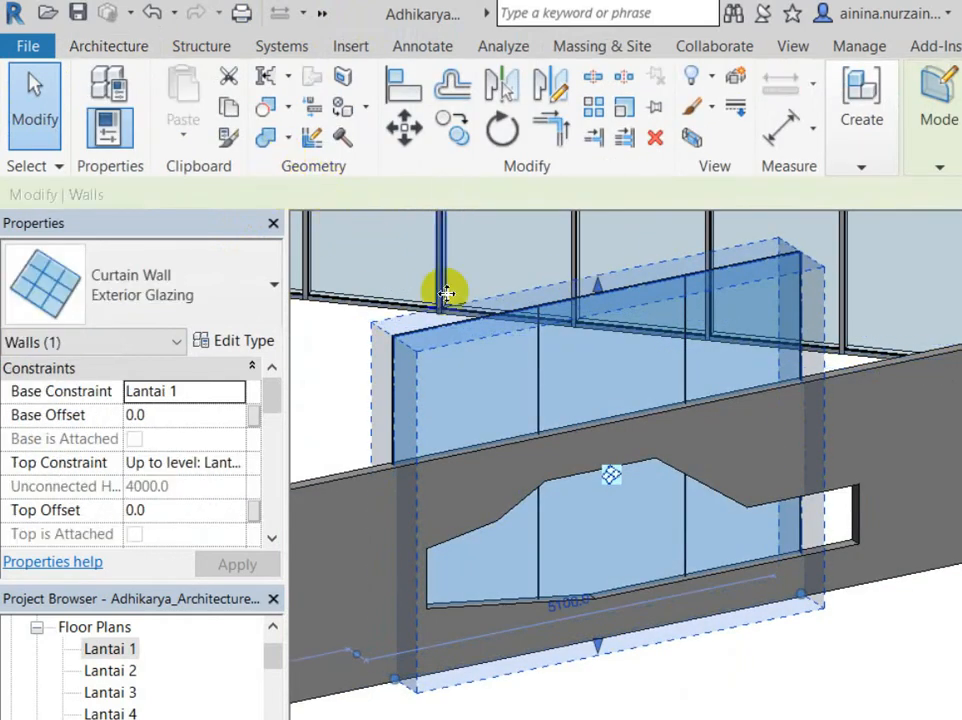
click(451, 251)
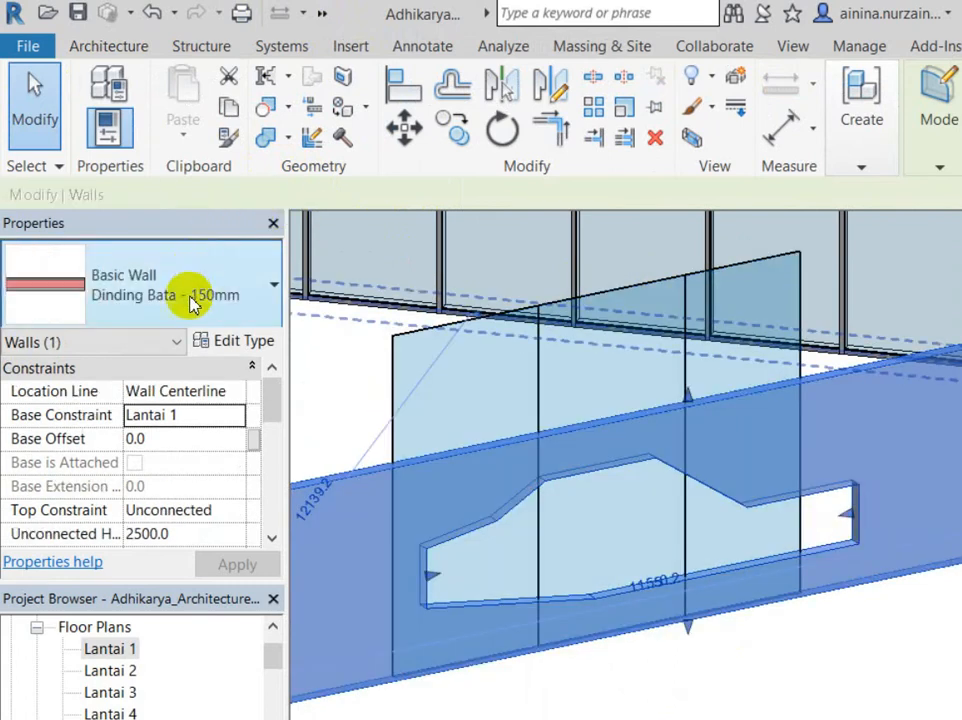
click(195, 252)
click(165, 247)
click(178, 243)
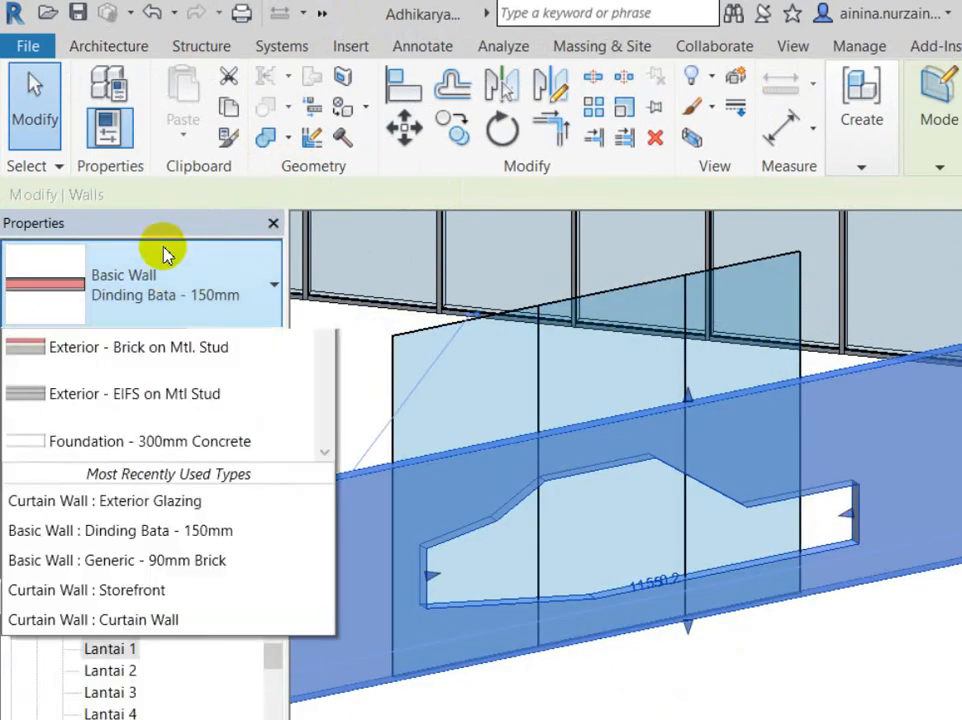
click(180, 230)
key(Tab)
key(Tab)
click(144, 509)
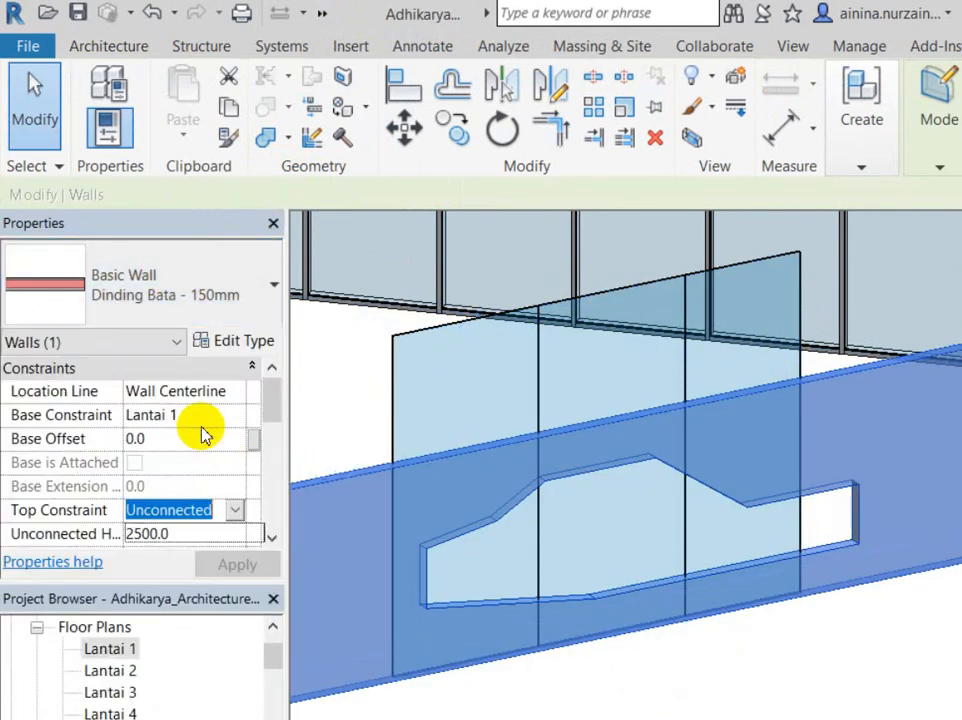
click(190, 612)
scroll(560, 453, up, 2)
click(726, 584)
scroll(715, 563, down, 2)
middle_drag(715, 563, 675, 590)
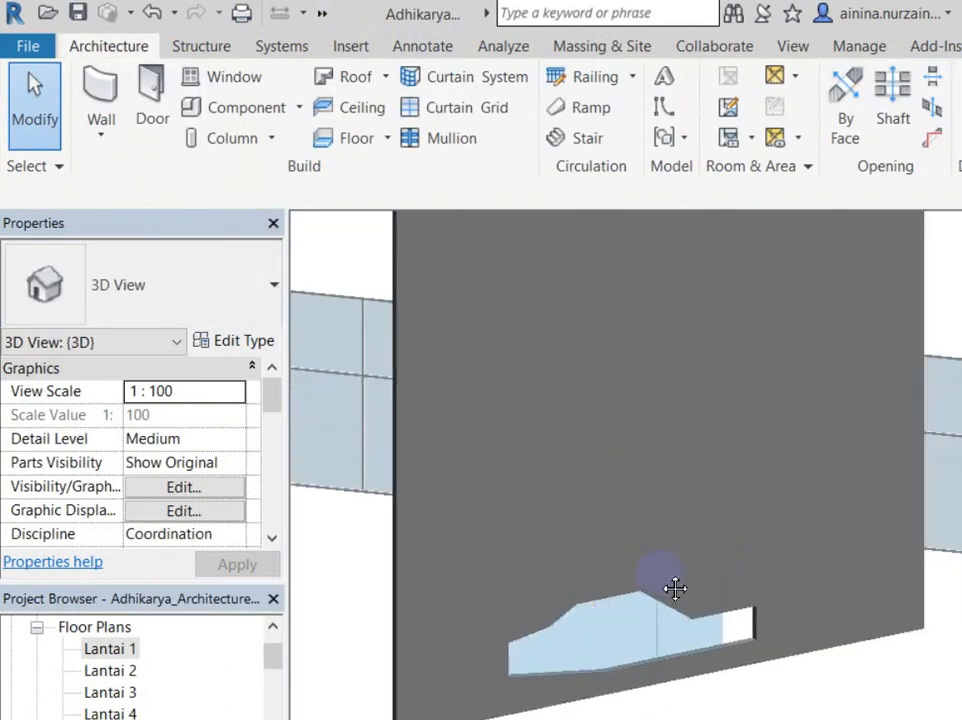
Step: Set the brick wall's top constraint to Lantai 4 and view the glazing through the opening
click(764, 456)
key(Tab)
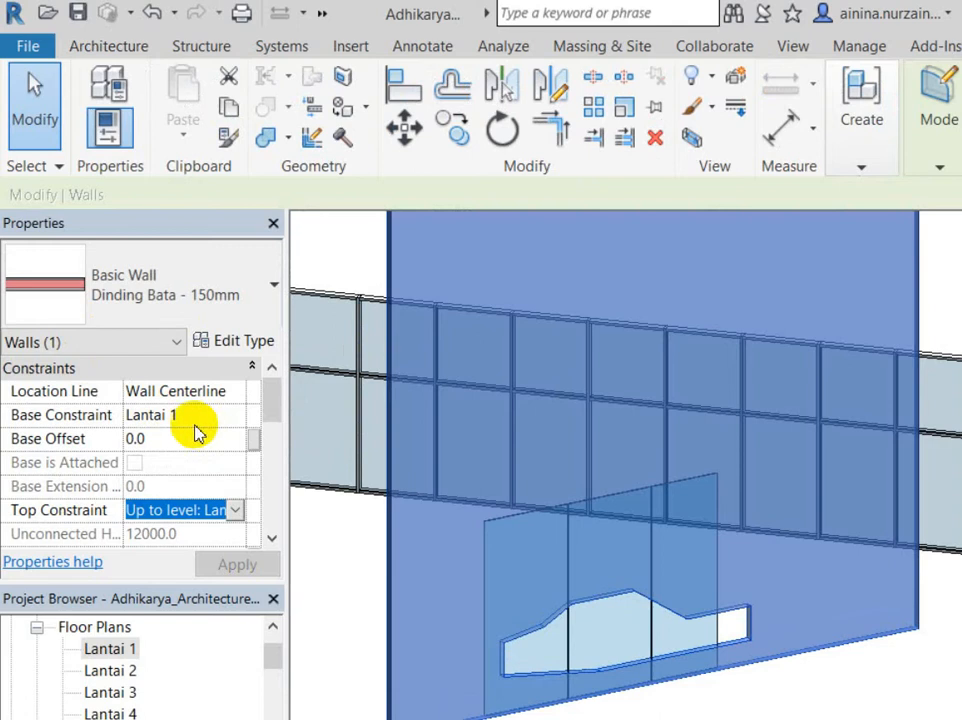
key(alt+Down)
key(Return)
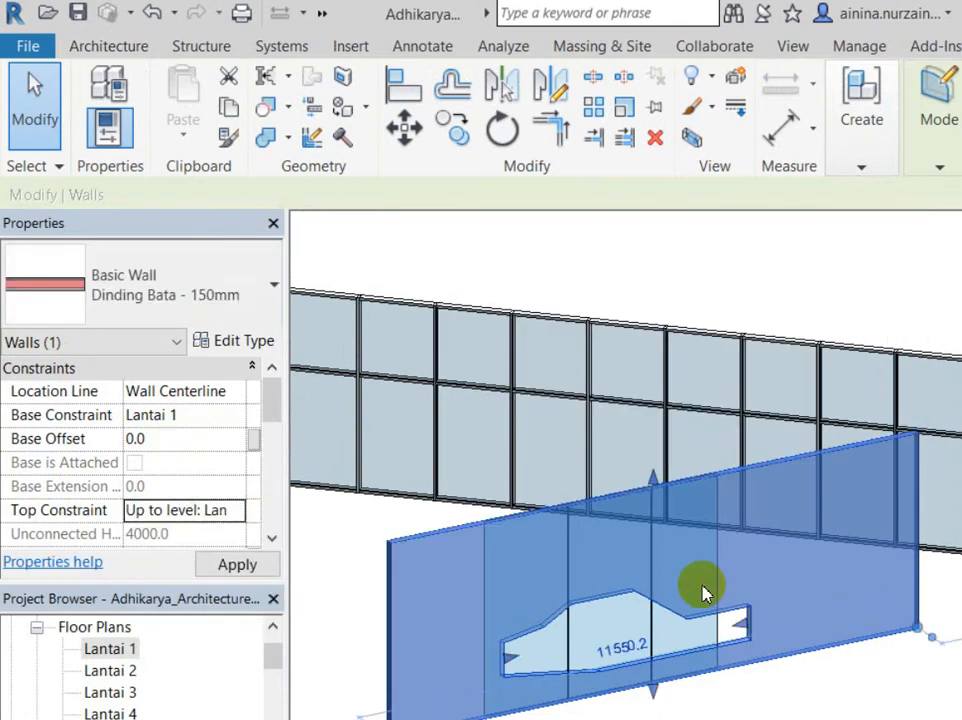
key(Escape)
scroll(565, 525, up, 2)
click(552, 542)
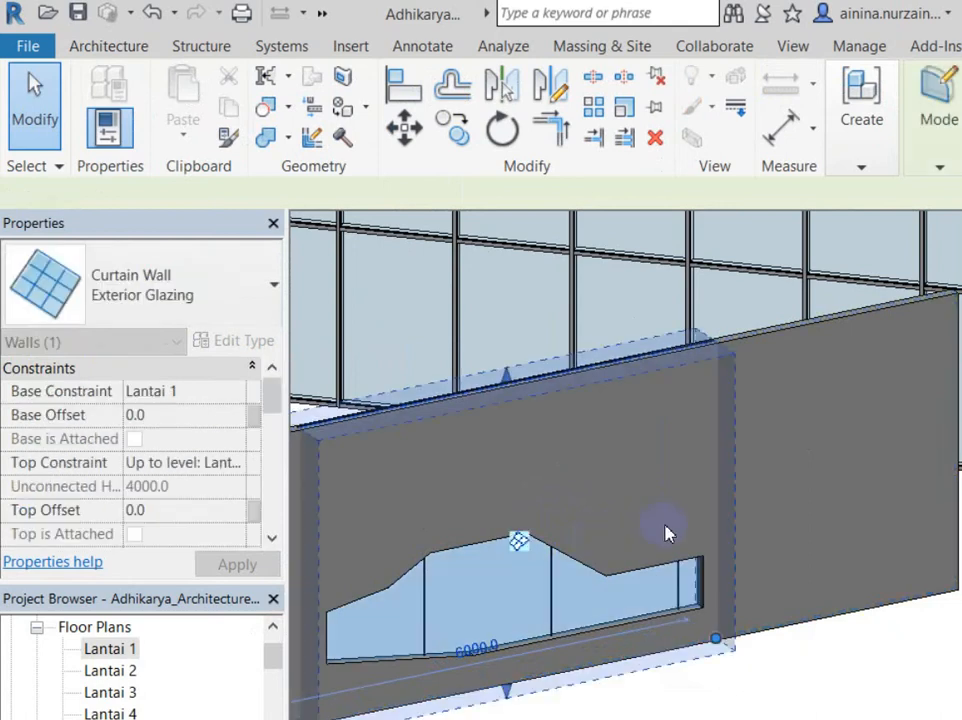
key(Escape)
scroll(728, 579, up, 2)
mouse_move(728, 579)
shift+middle_down()
mouse_move(790, 580)
mouse_move(734, 565)
shift+middle_up()
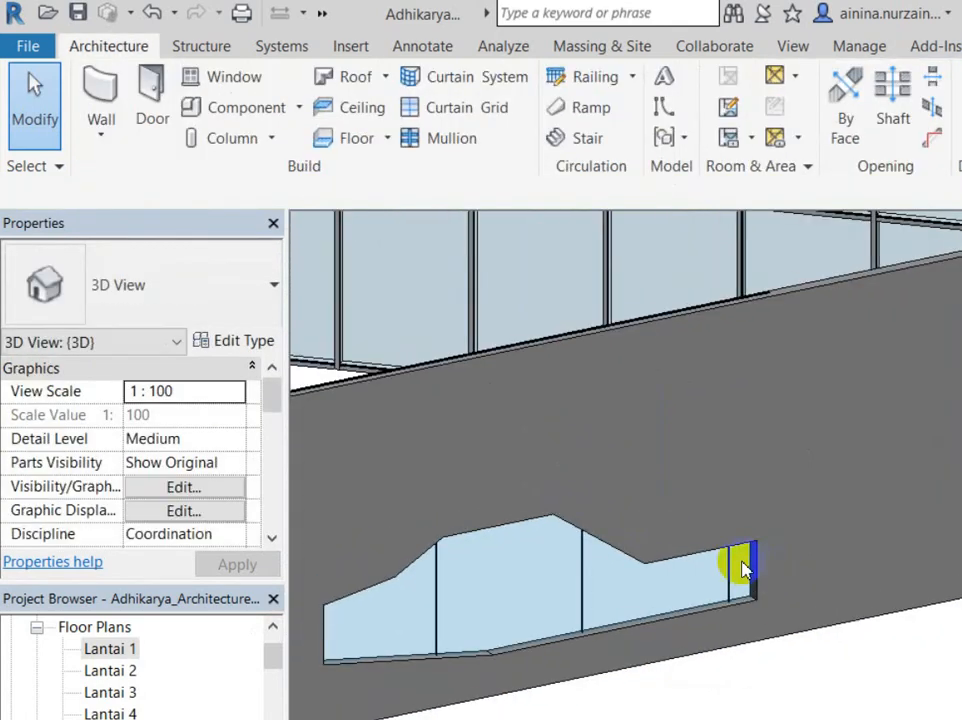
Step: In the Exterior Glazing curtain wall's profile, pick the chained edges of the car-shaped opening
click(487, 482)
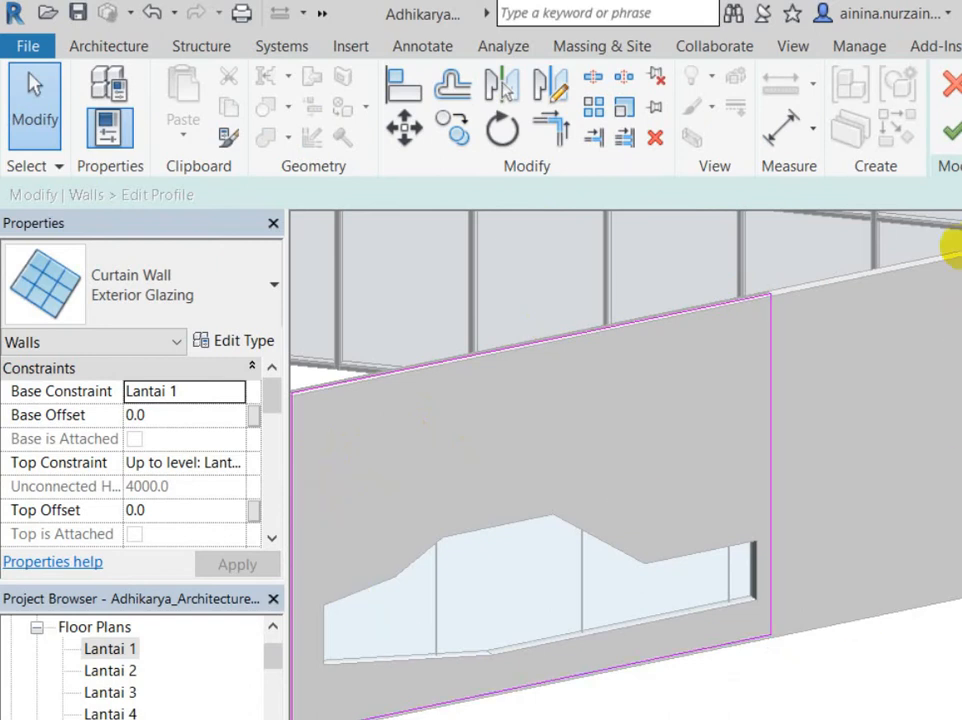
click(897, 95)
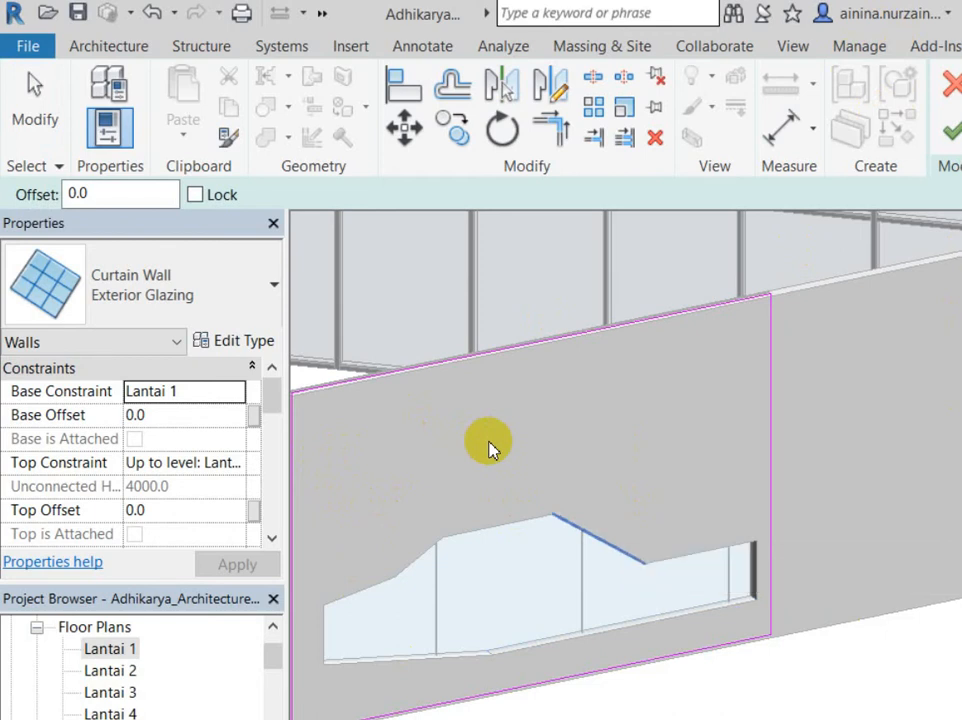
key(Tab)
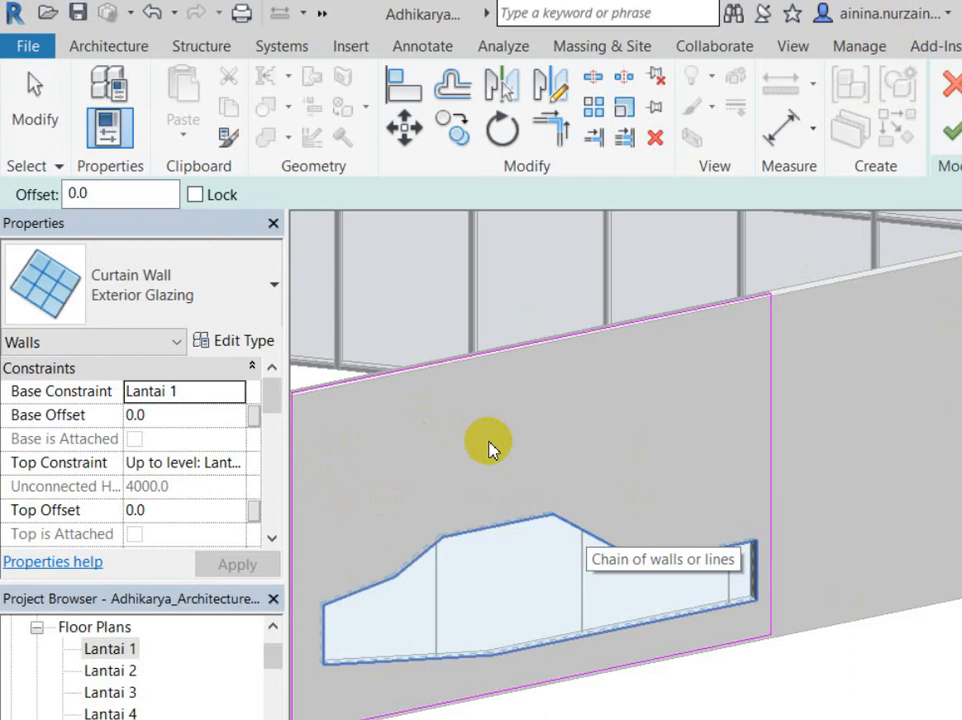
click(489, 449)
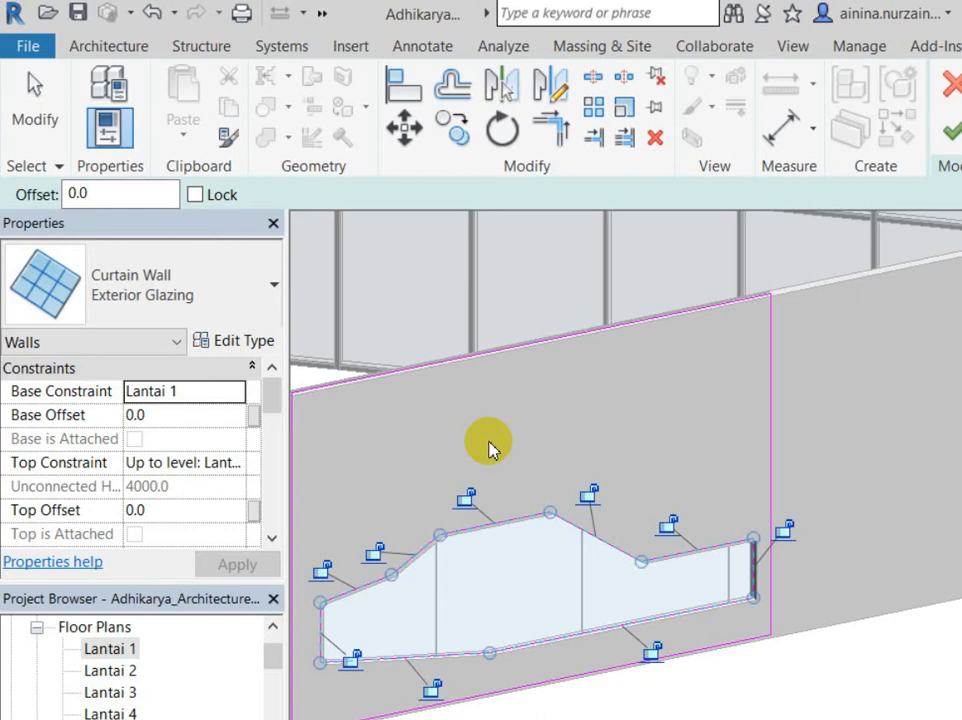
Step: Exit line picking and check the profile sketch's outer boundary and opening chains
key(Escape)
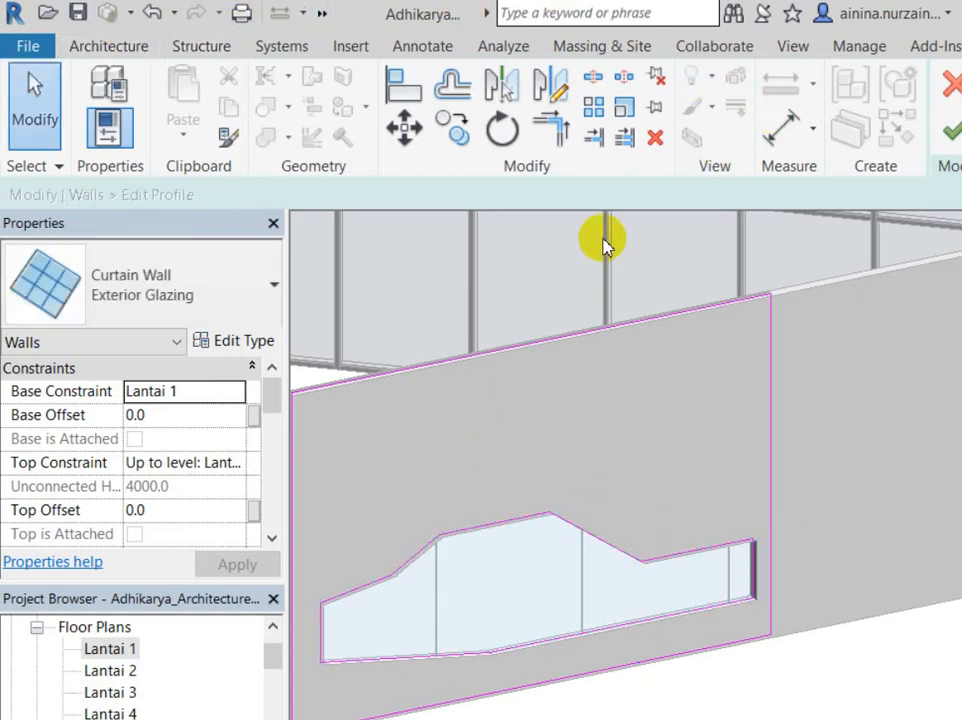
middle_drag(647, 269, 775, 277)
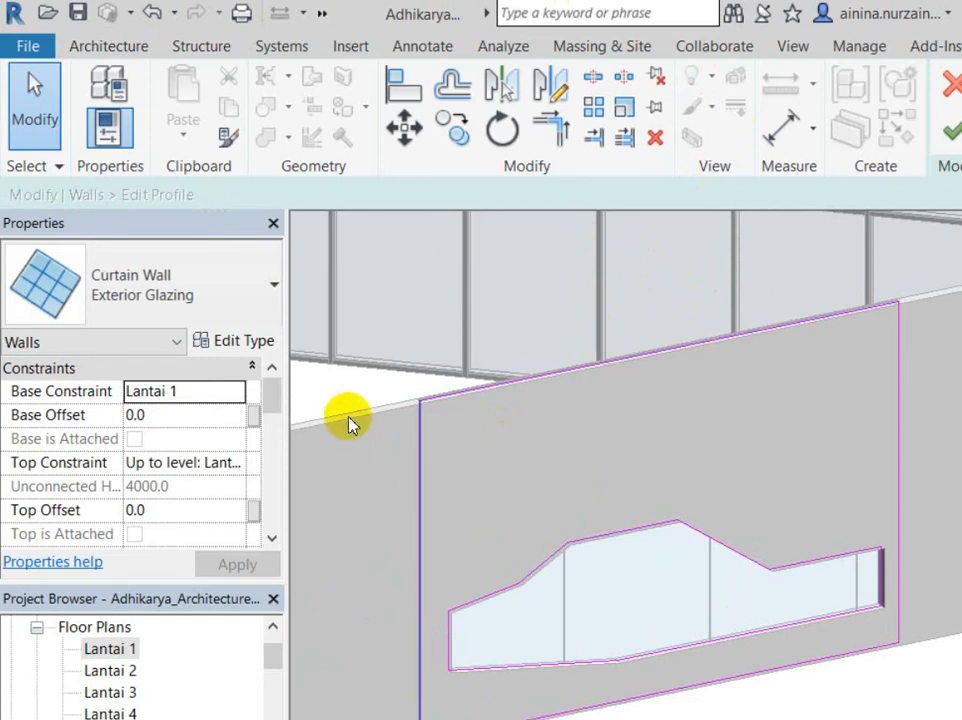
key(Tab)
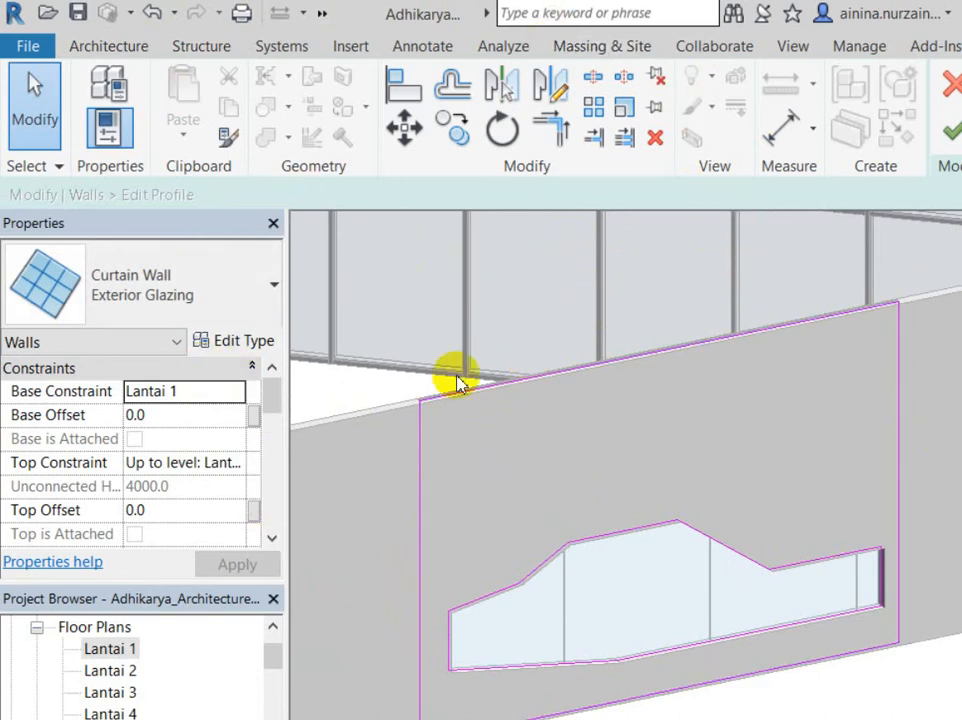
key(Tab)
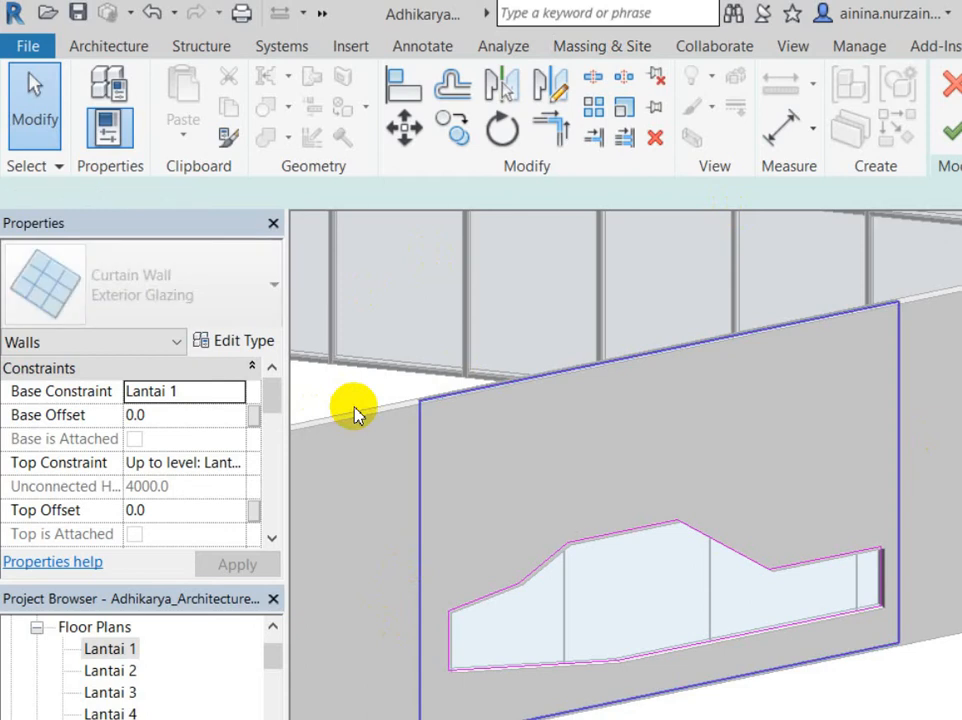
click(356, 410)
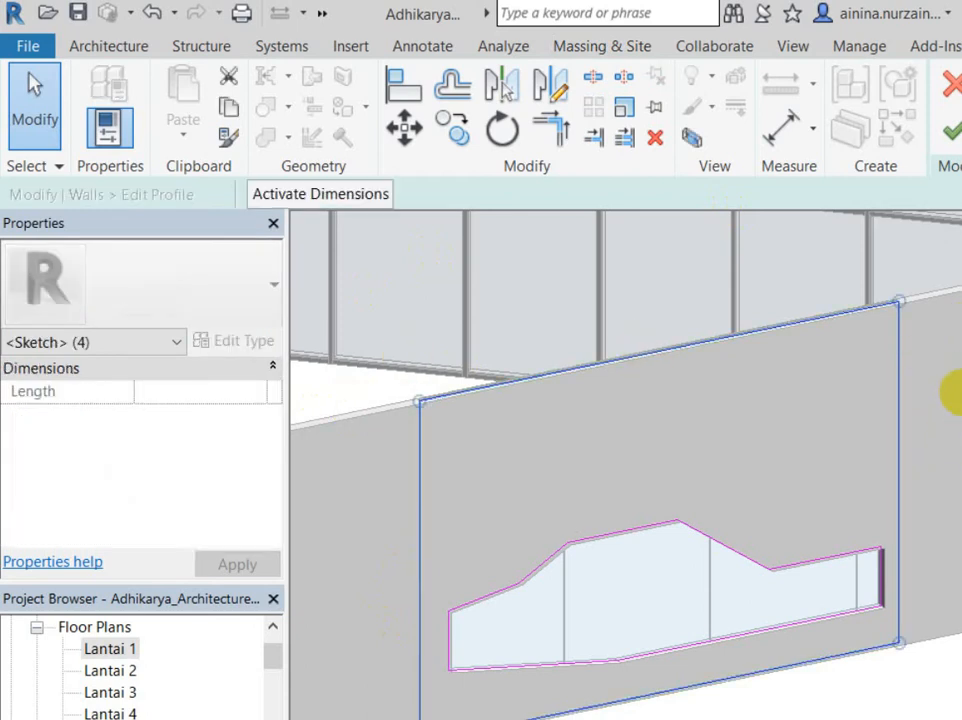
click(831, 230)
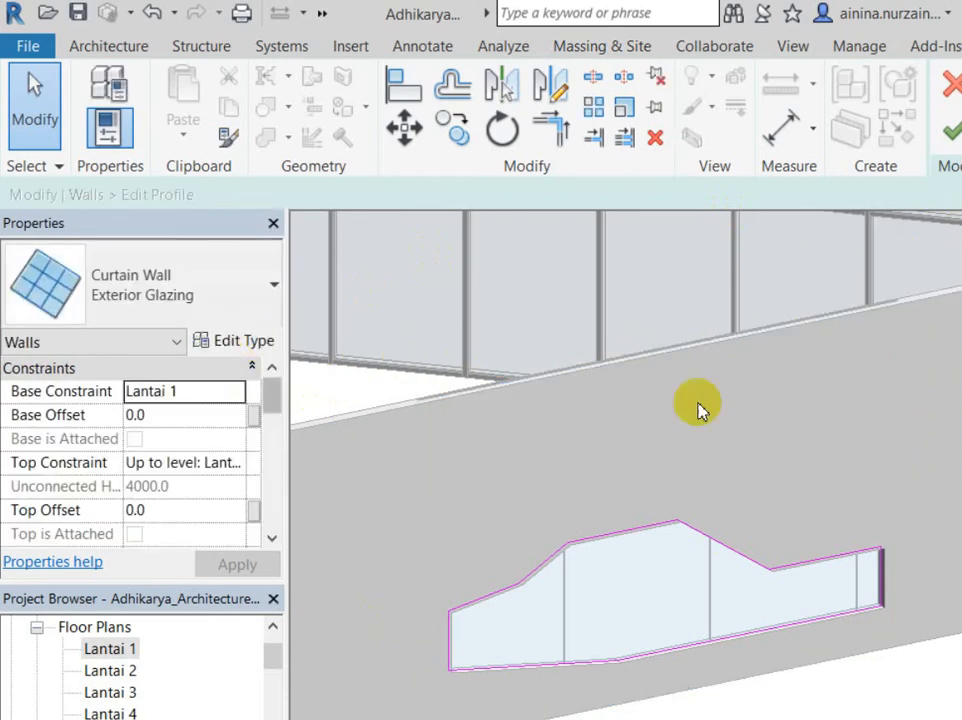
key(Tab)
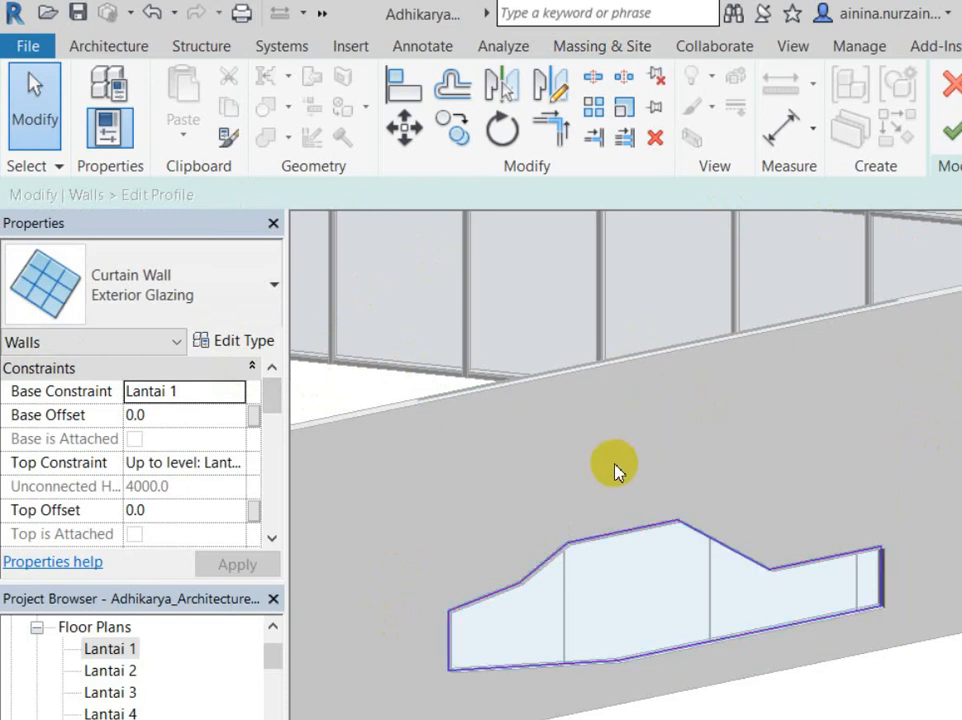
click(617, 469)
key(Escape)
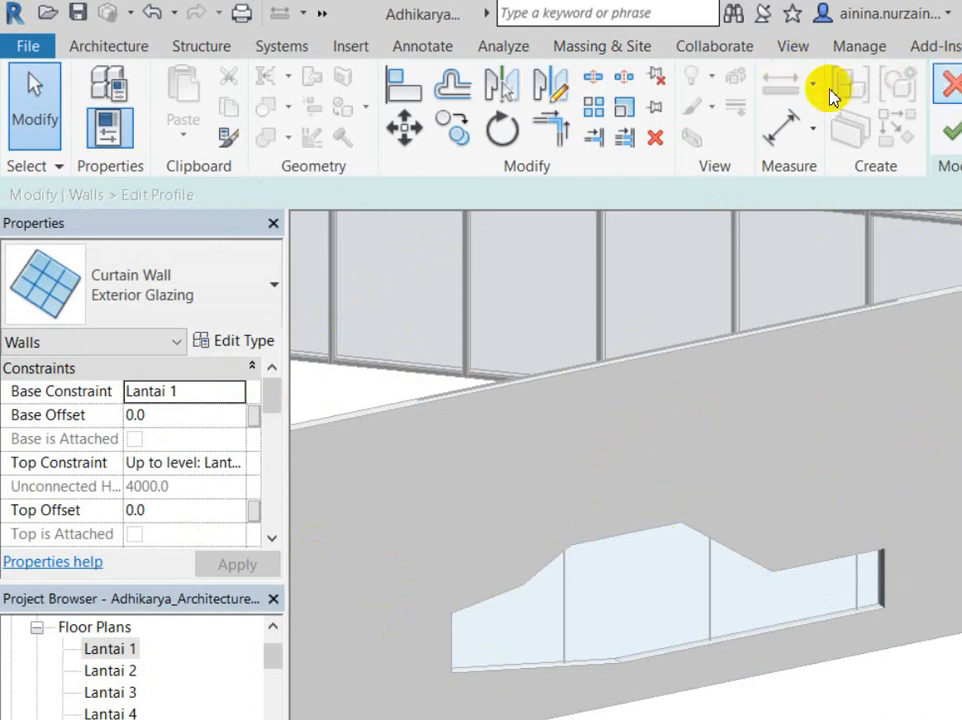
Step: Pick the opening's whole outline with Pick Lines (PK) and finish the profile edit
key(p)
key(k)
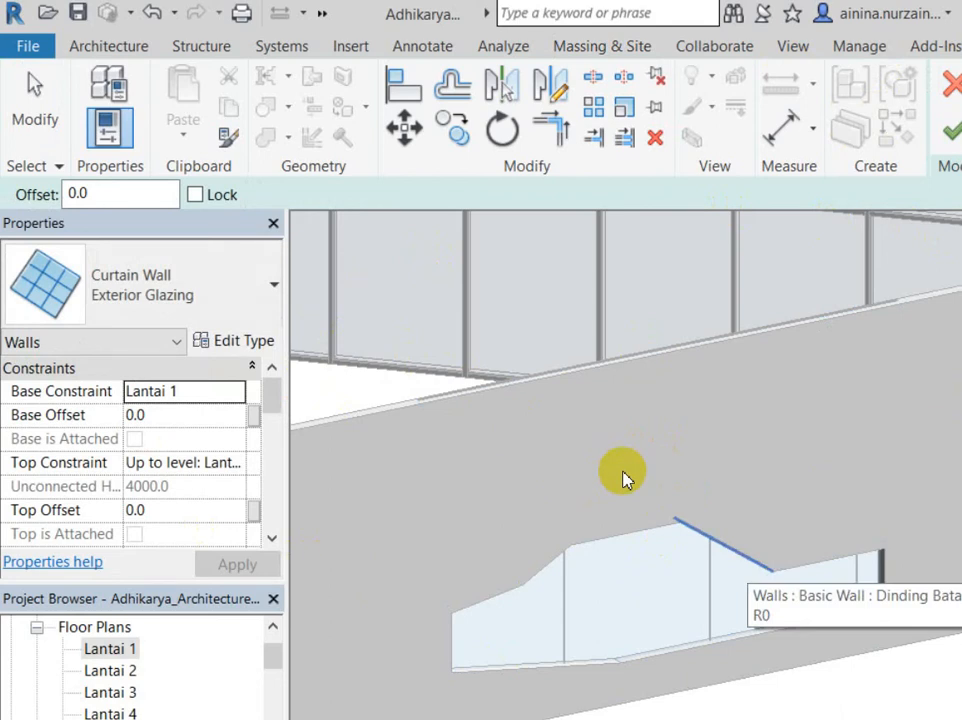
key(Tab)
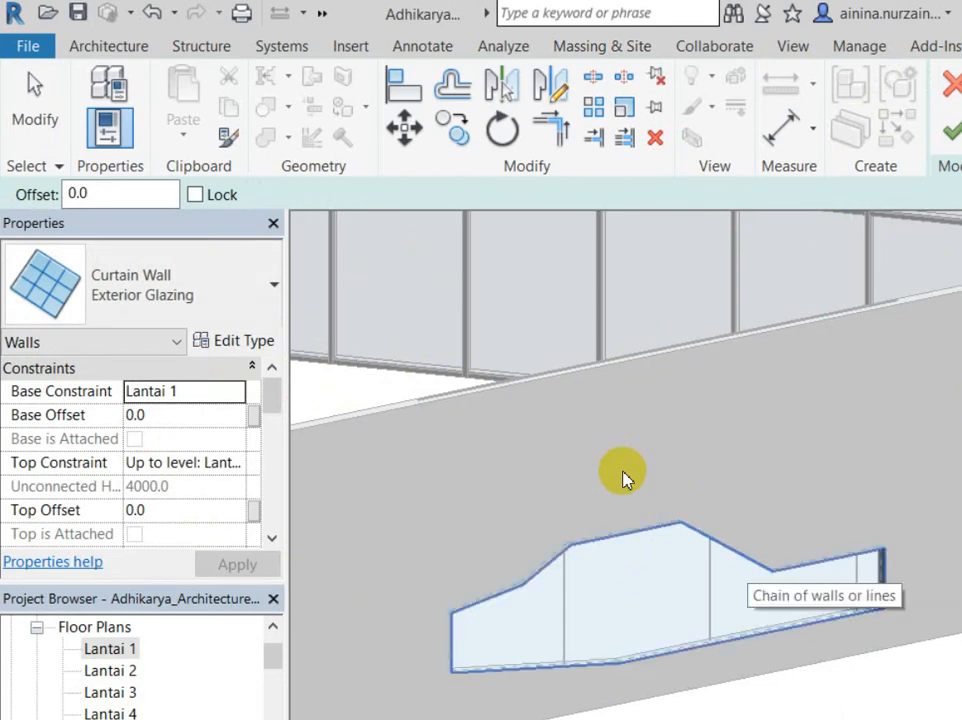
click(622, 478)
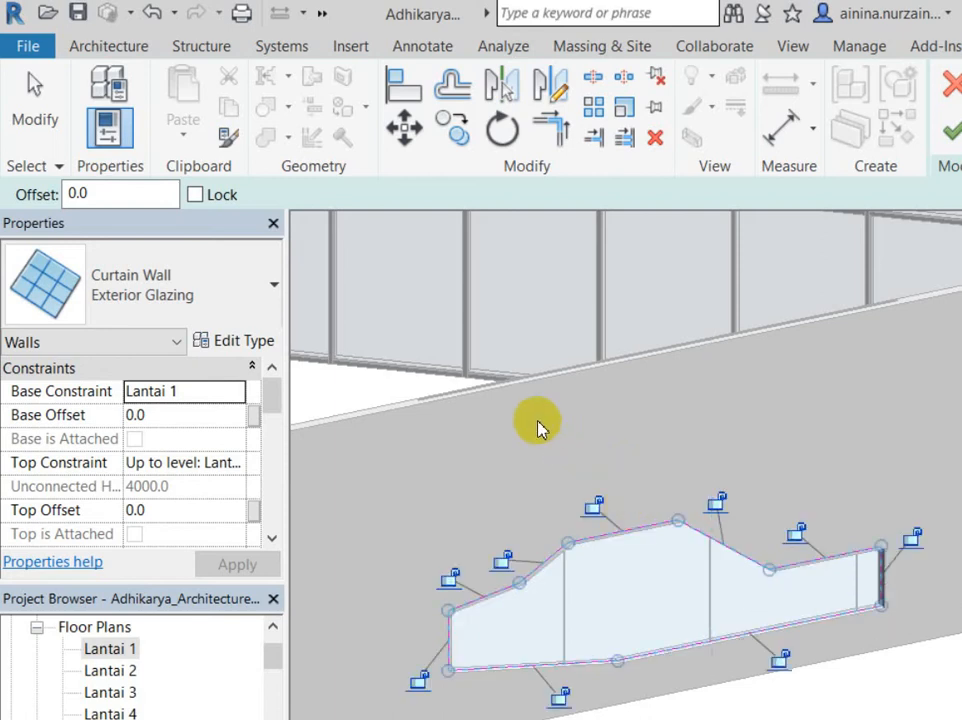
click(858, 88)
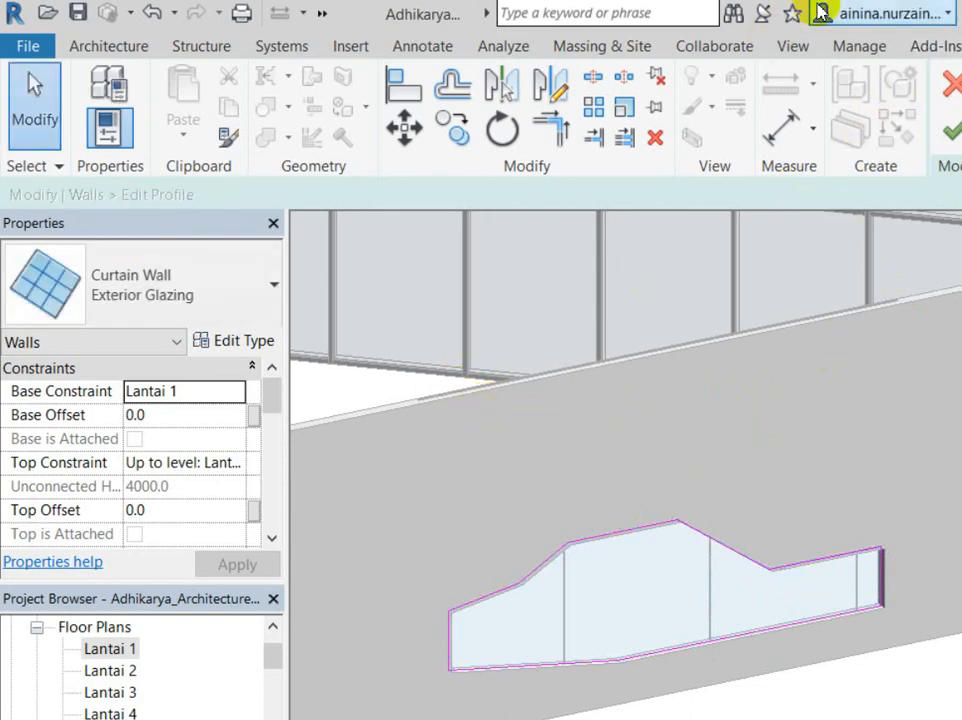
click(950, 130)
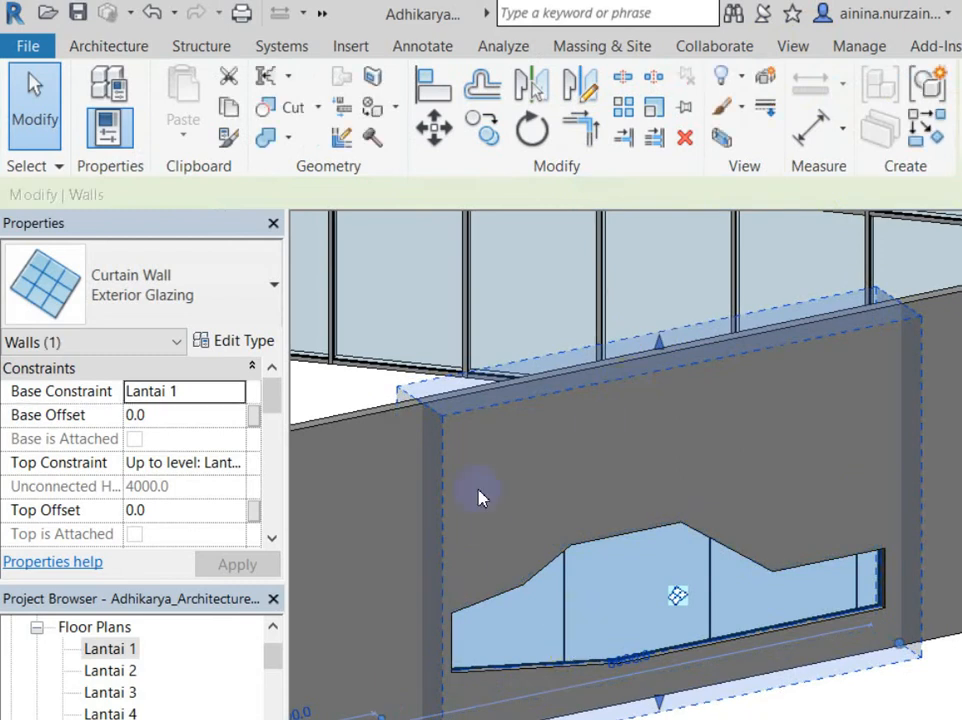
Step: Change the curtain wall type from Exterior Glazing to Storefront
click(176, 270)
click(92, 628)
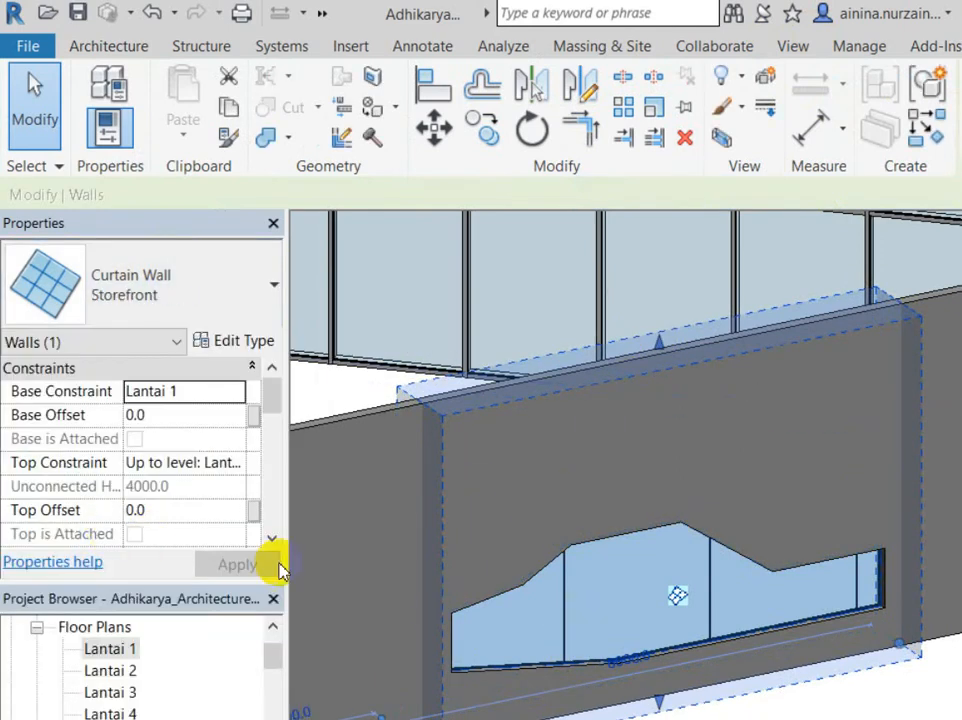
key(Escape)
shift+middle_drag(721, 562, 955, 590)
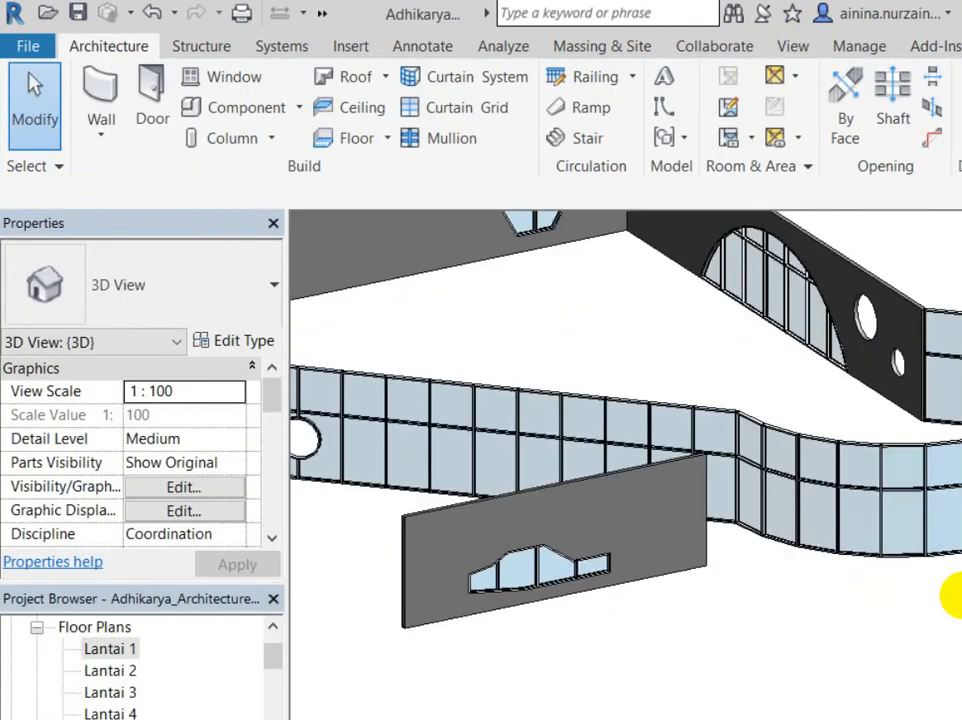
shift+middle_drag(640, 546, 681, 596)
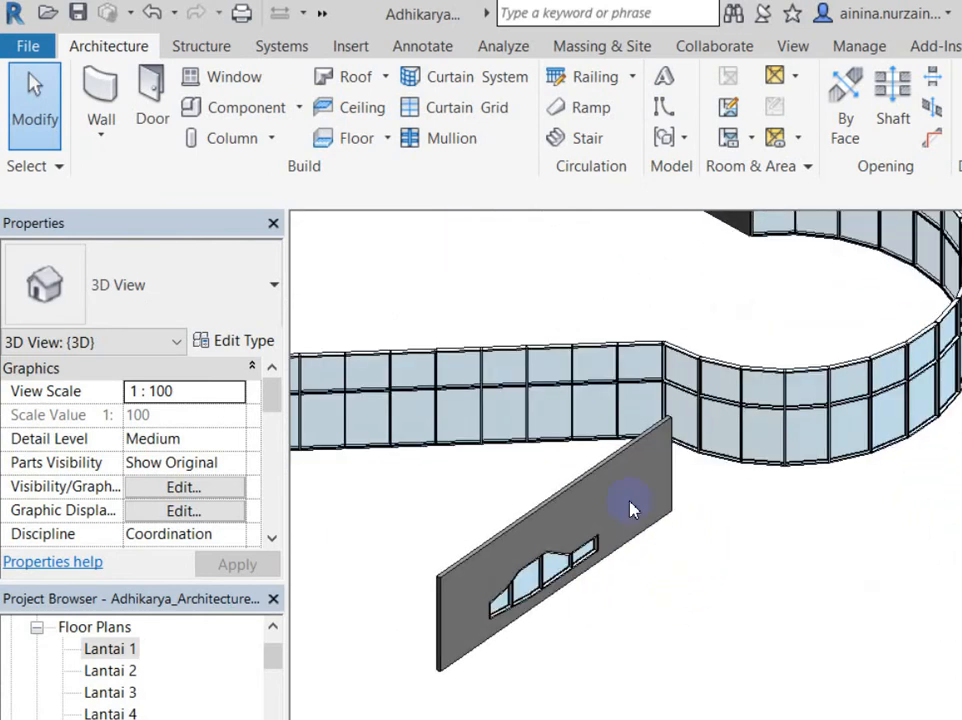
shift+middle_drag(698, 337, 318, 474)
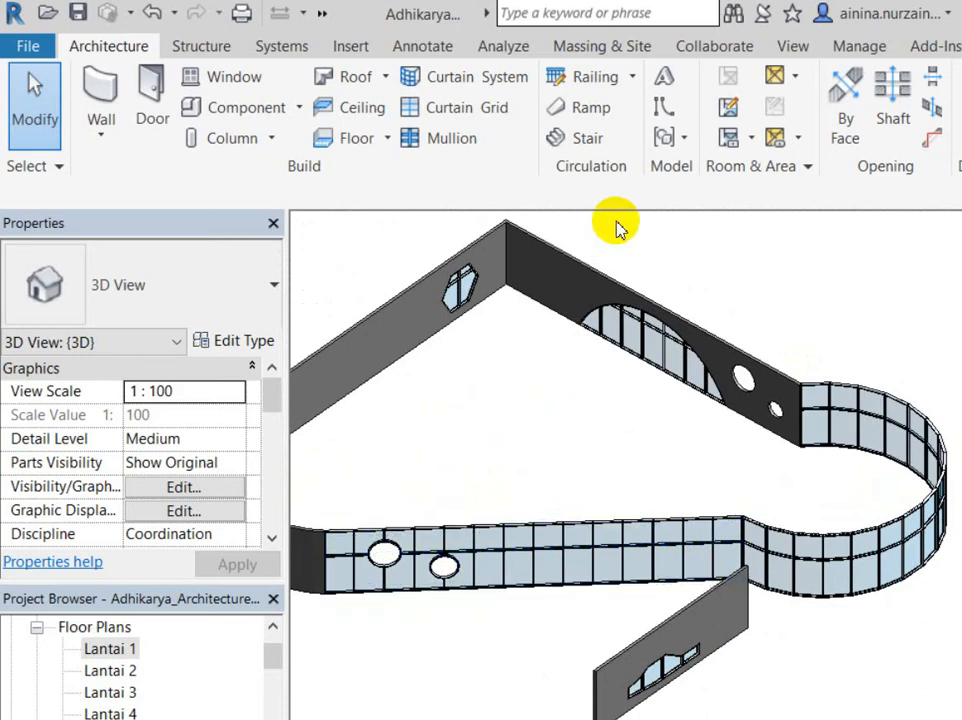
shift+middle_drag(751, 355, 221, 161)
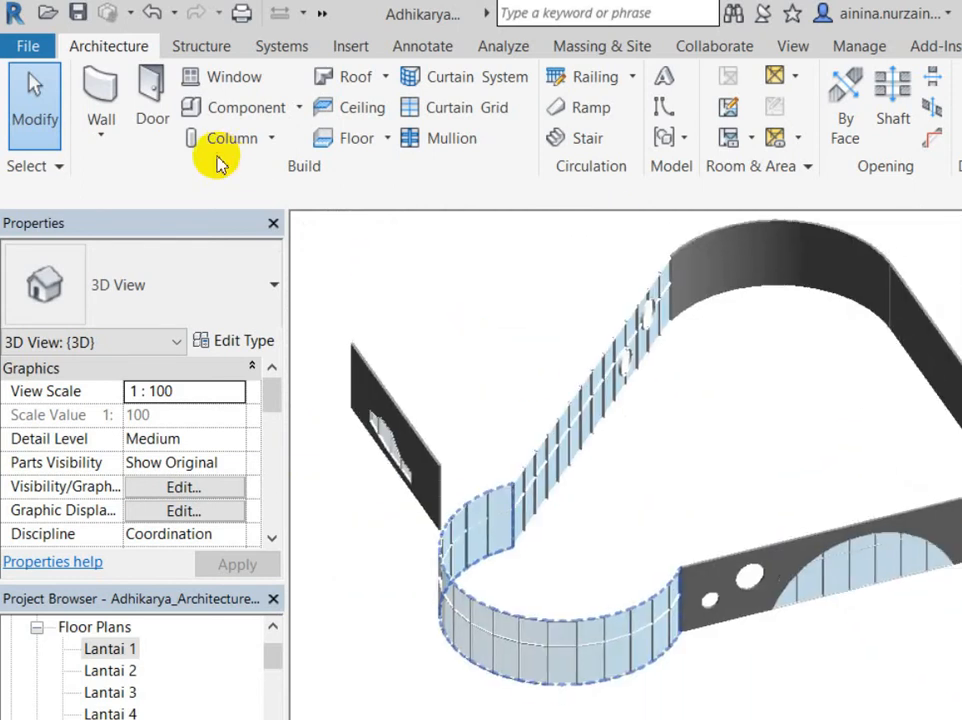
scroll(700, 420, up, 5)
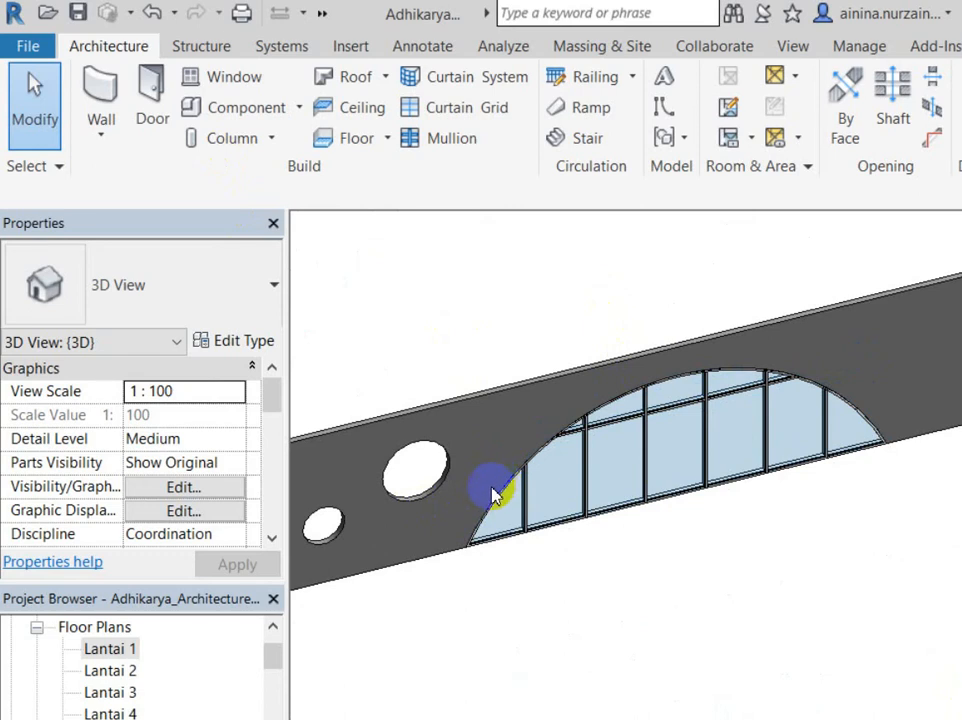
scroll(492, 495, down, 3)
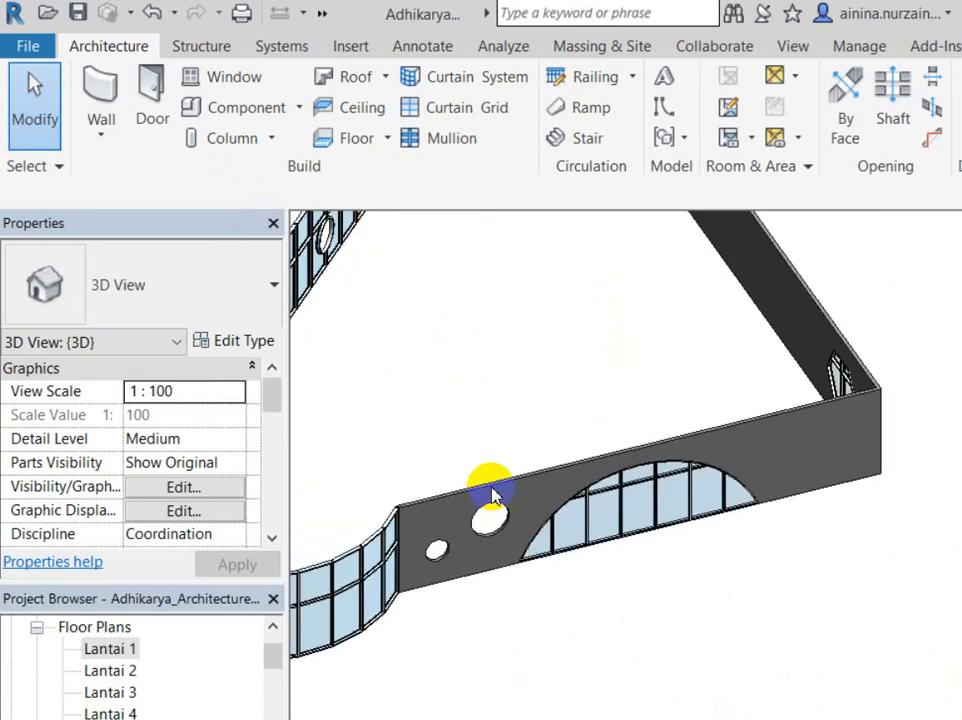
scroll(492, 495, down, 3)
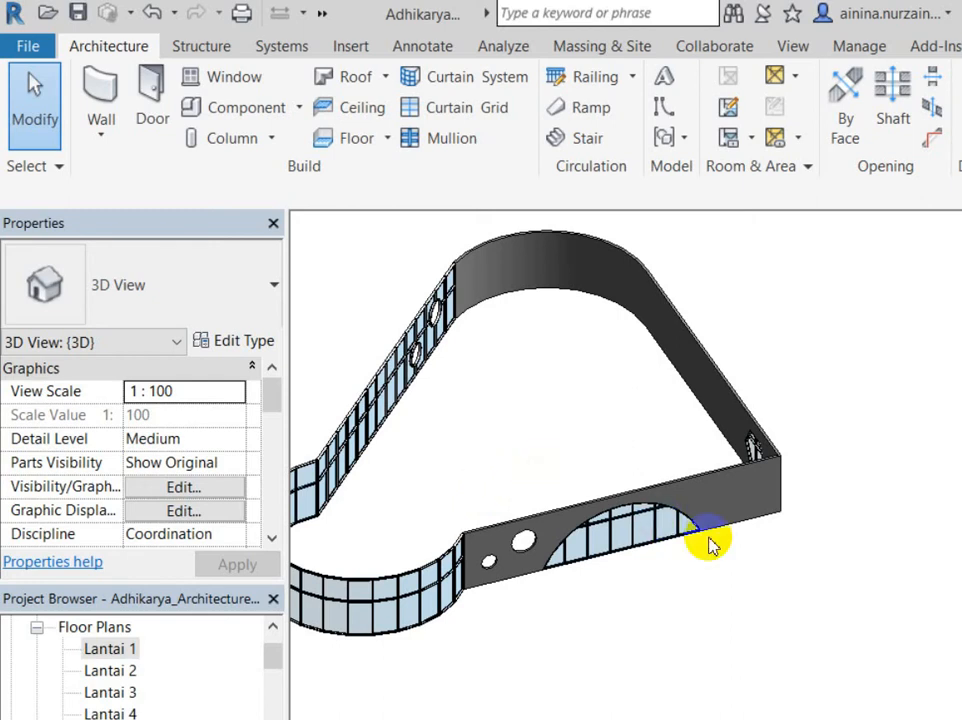
scroll(680, 540, down, 3)
shift+middle_drag(666, 537, 498, 520)
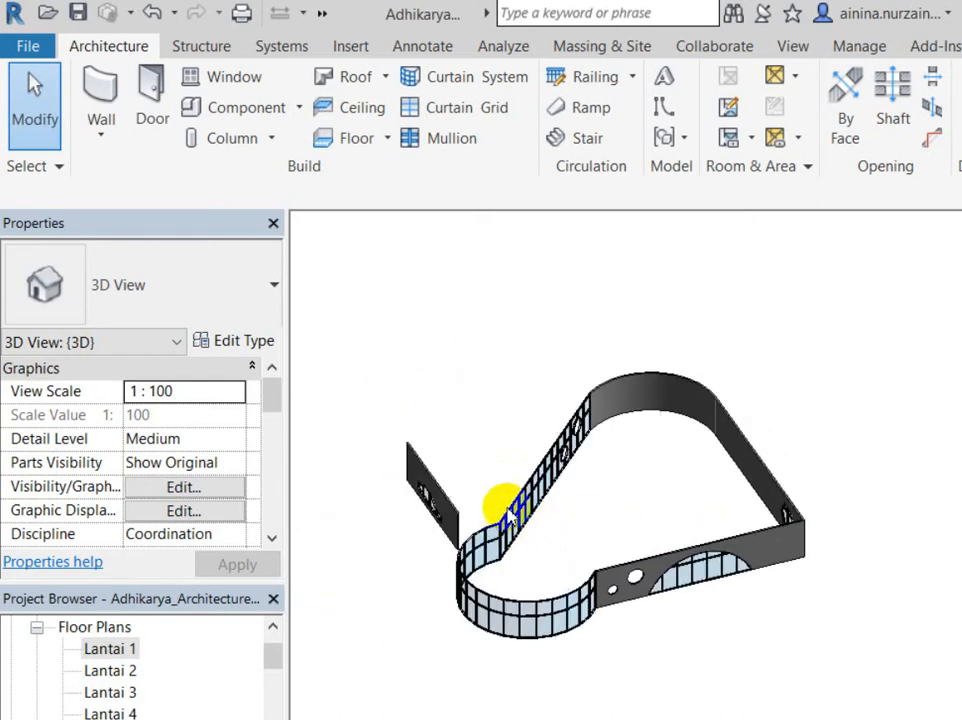
scroll(505, 505, up, 3)
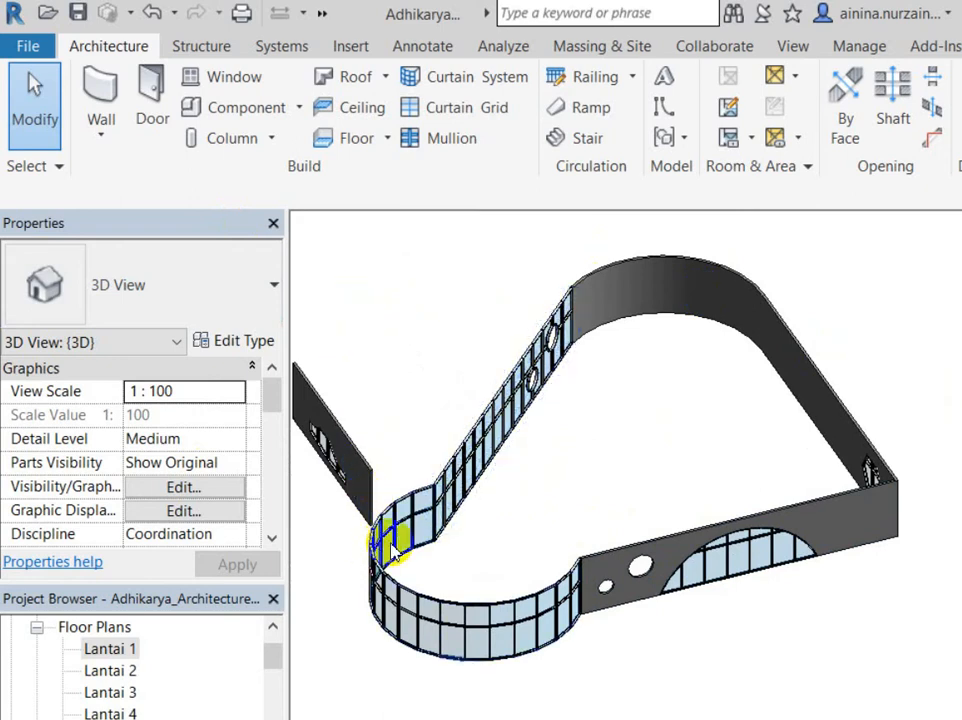
Step: Select the curved walls and the straight walls in turn to identify the small wall
click(593, 218)
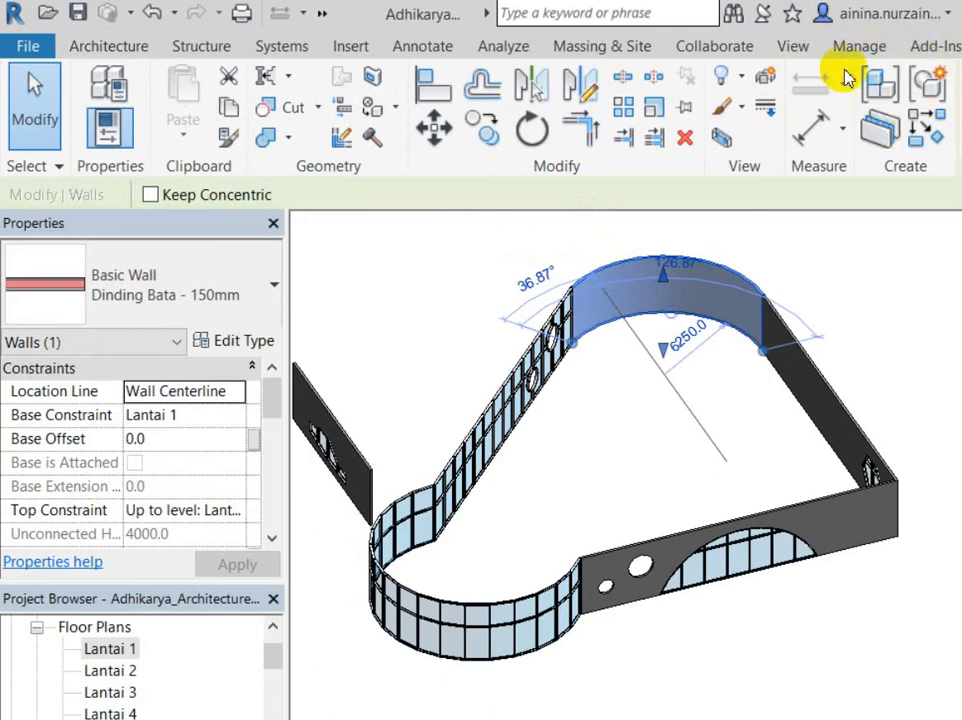
click(415, 505)
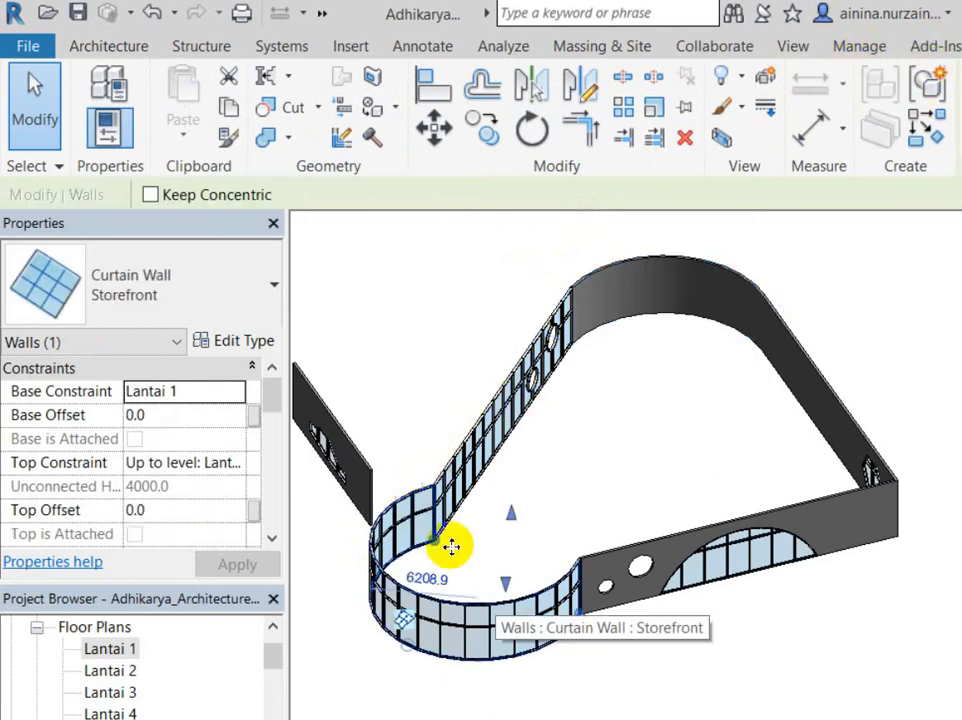
click(703, 420)
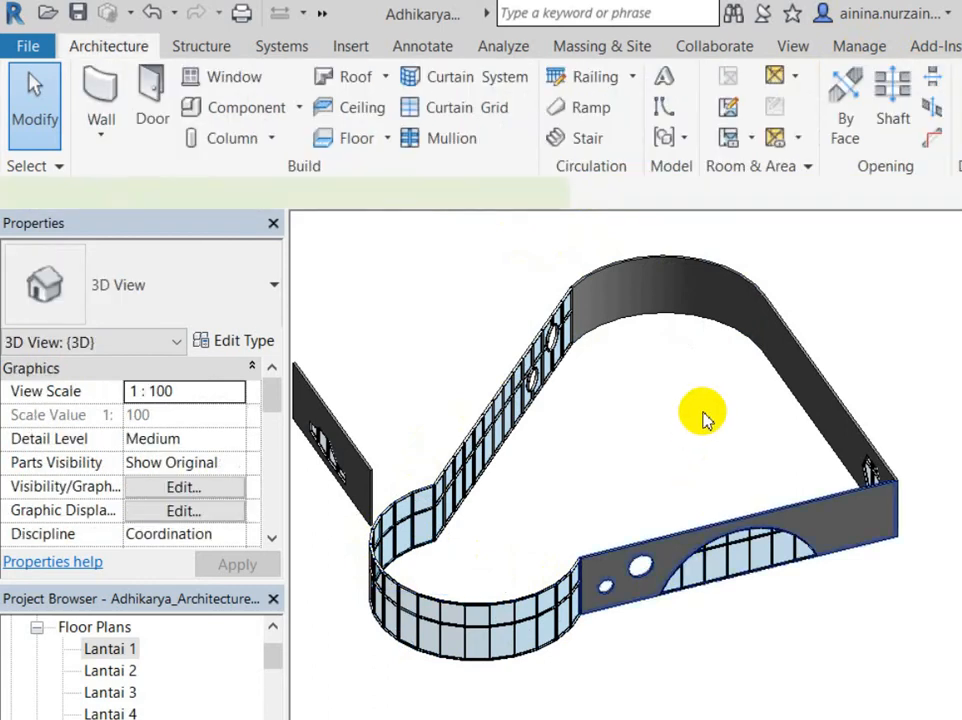
shift+middle_drag(616, 384, 466, 500)
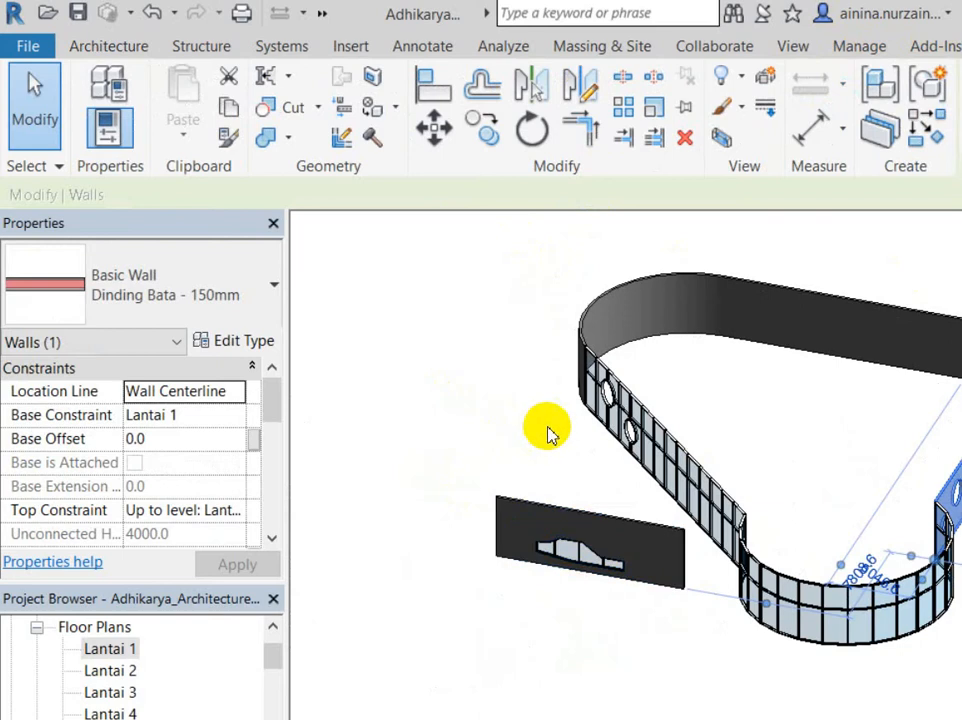
click(559, 520)
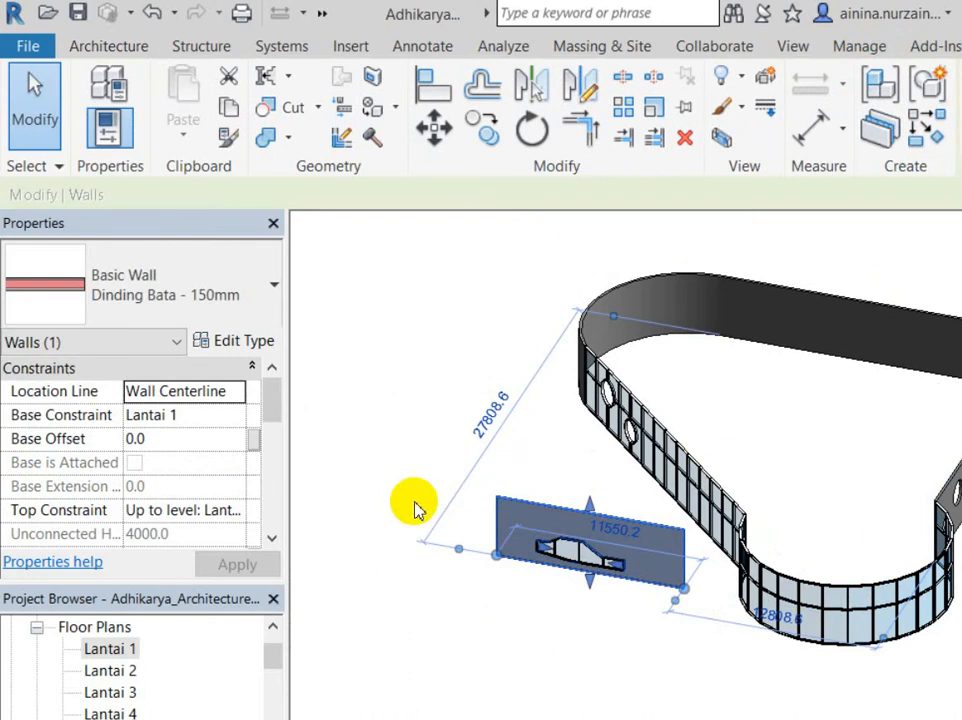
click(461, 535)
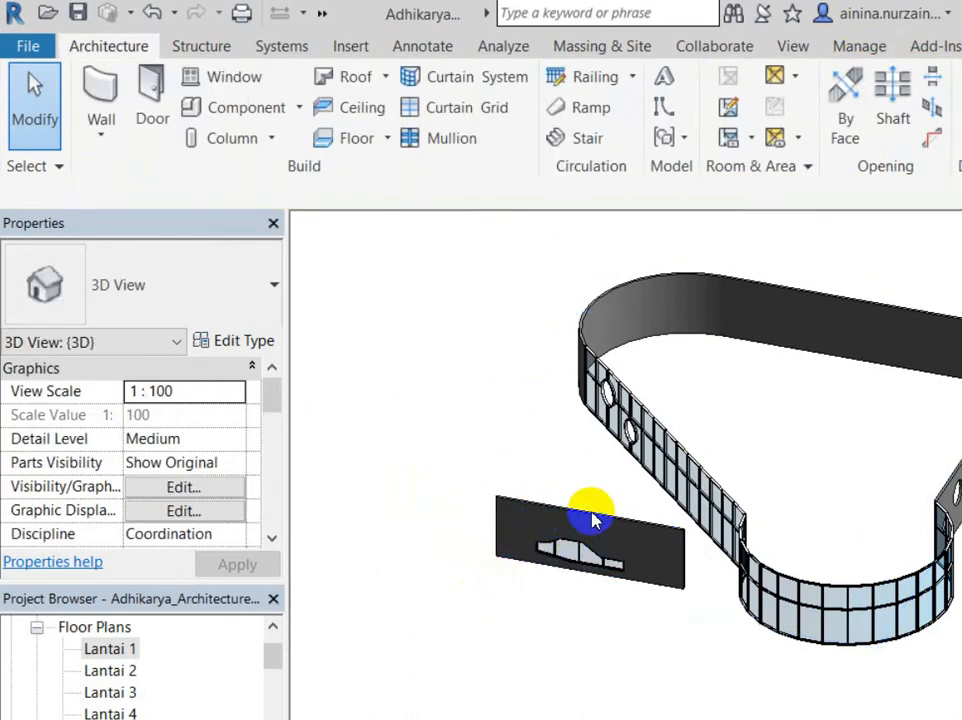
Step: Delete the grey freestanding wall hosting the small Storefront curtain wall
shift+middle_drag(655, 423, 150, 455)
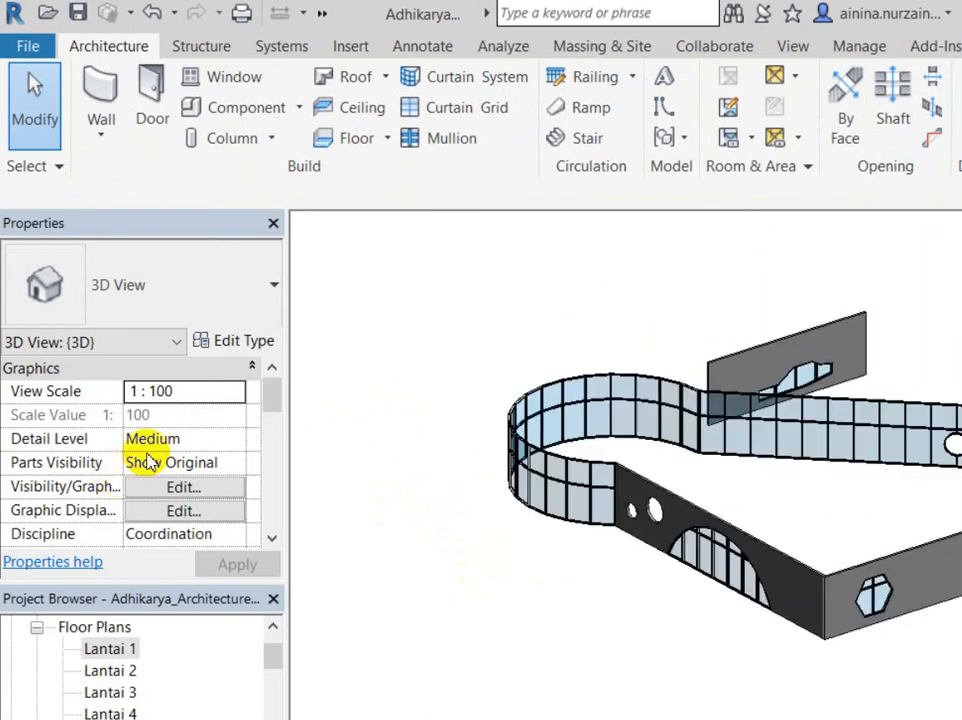
click(660, 282)
click(737, 234)
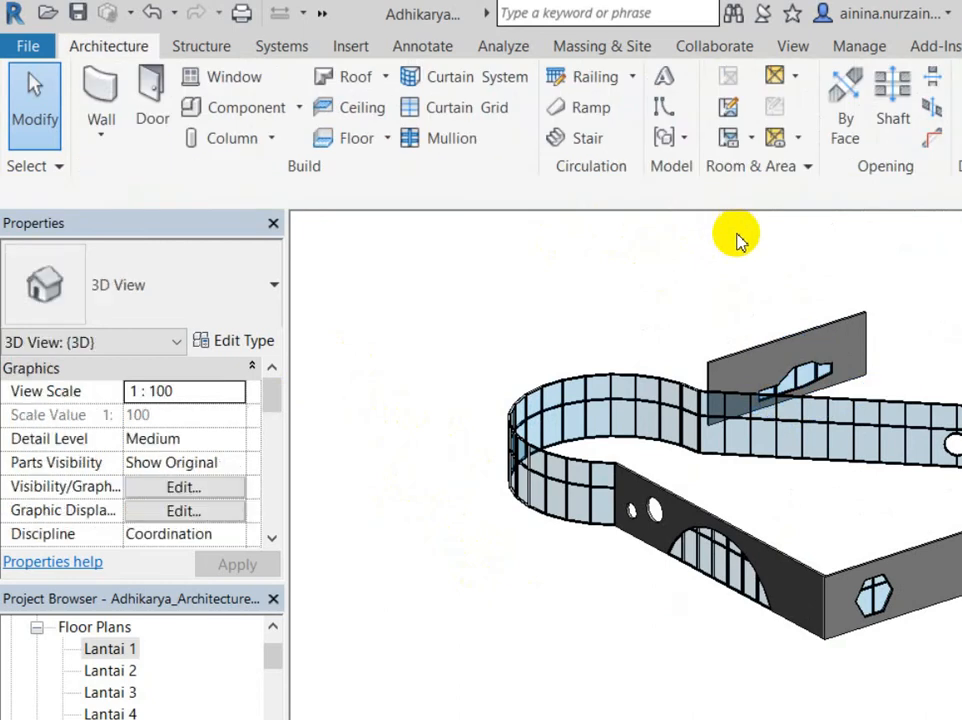
click(717, 259)
key(Delete)
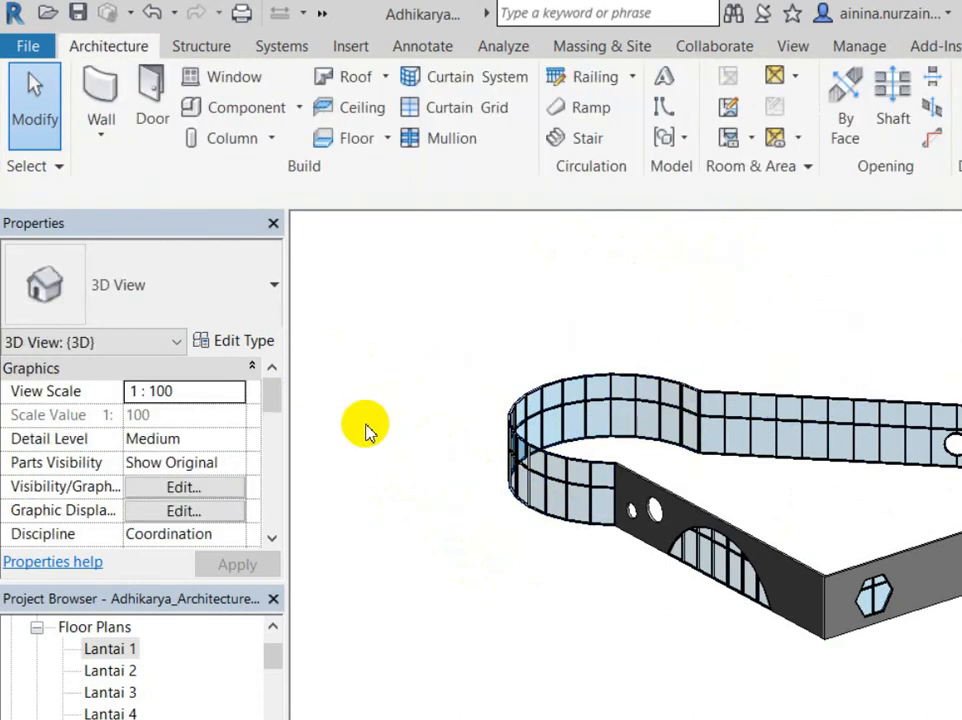
Step: Zoom and pan to the arched window and select its curtain wall
scroll(365, 429, down, 3)
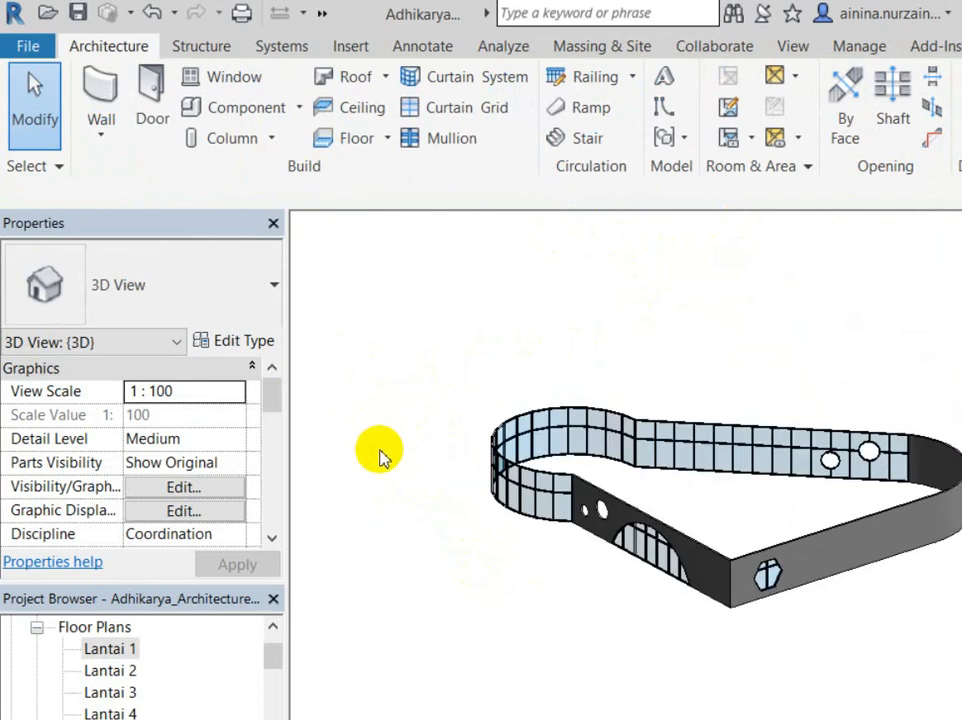
scroll(560, 485, up, 5)
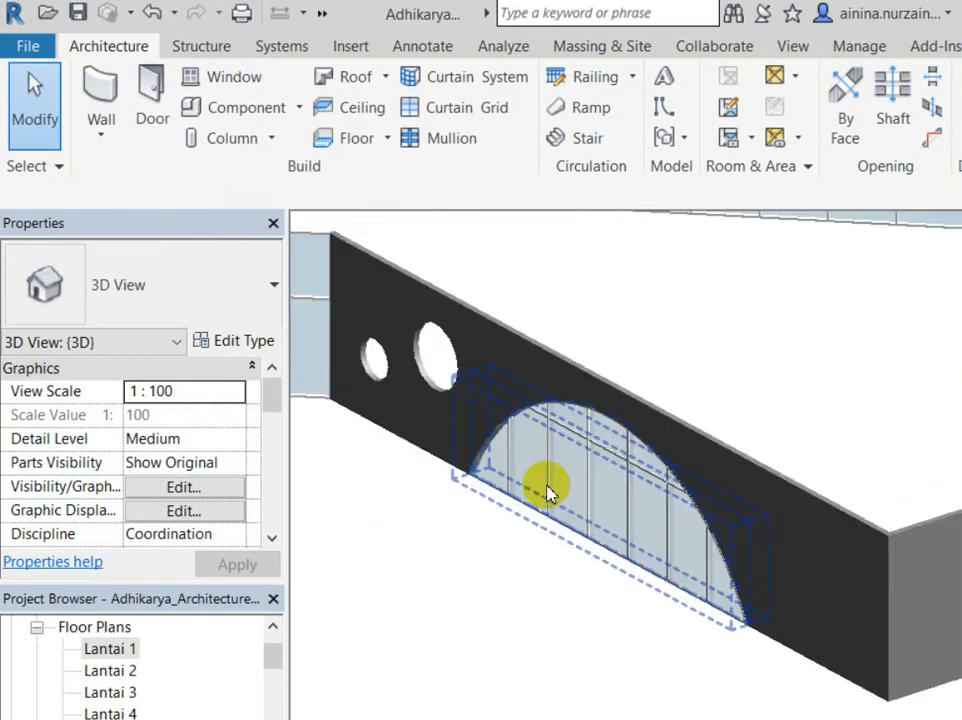
middle_drag(572, 547, 585, 568)
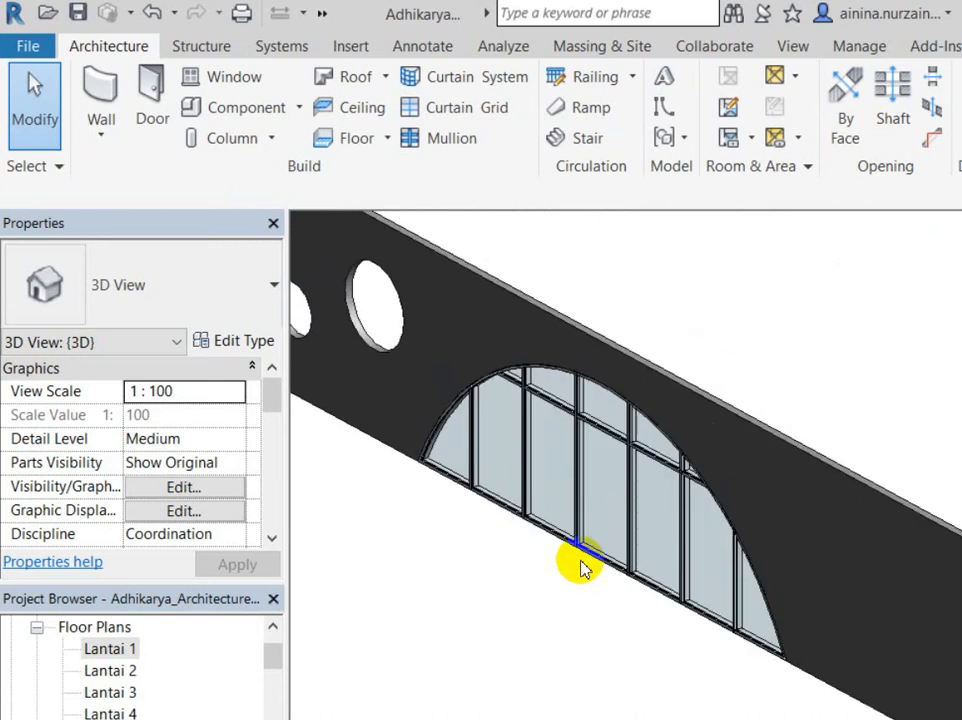
scroll(583, 568, down, 2)
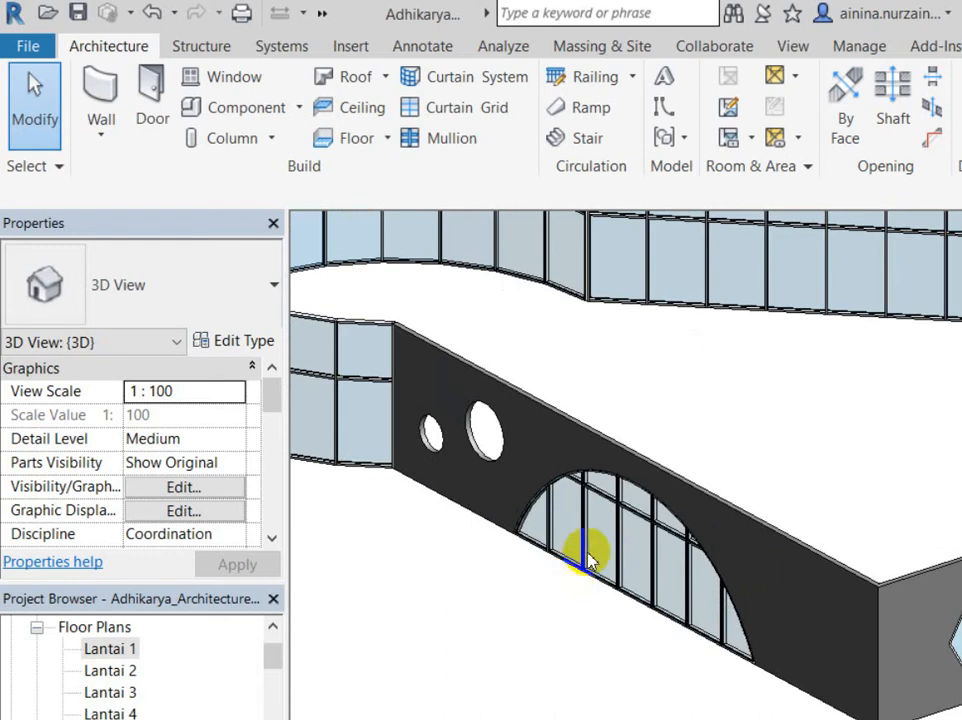
scroll(578, 563, down, 4)
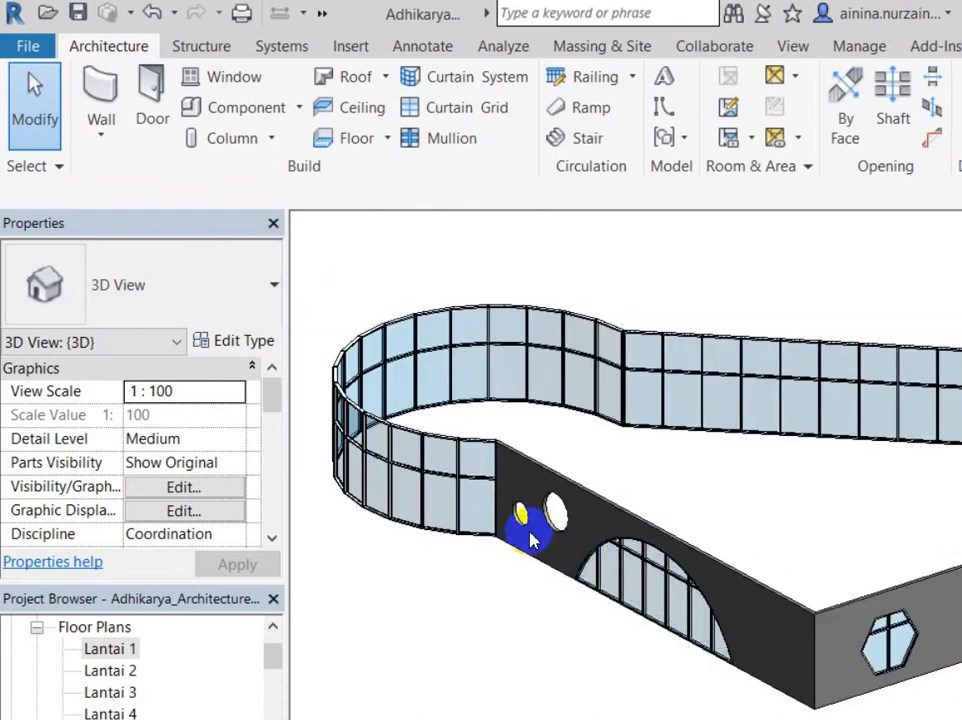
click(532, 535)
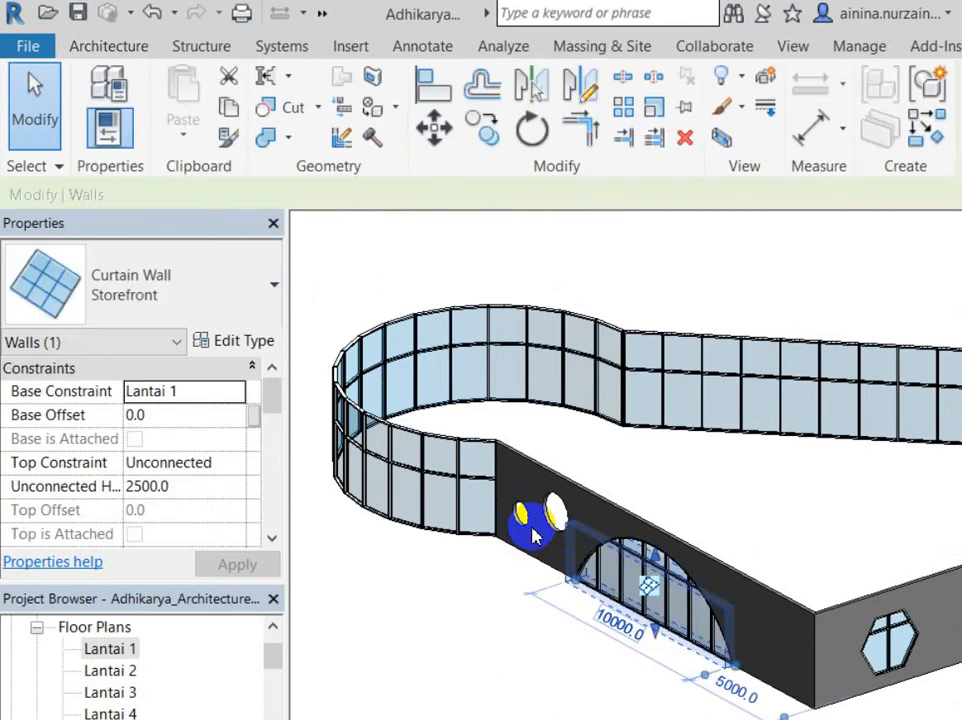
Step: Reselect the arched Storefront curtain wall and review its Vertical and Horizontal Grid properties
scroll(532, 535, up, 4)
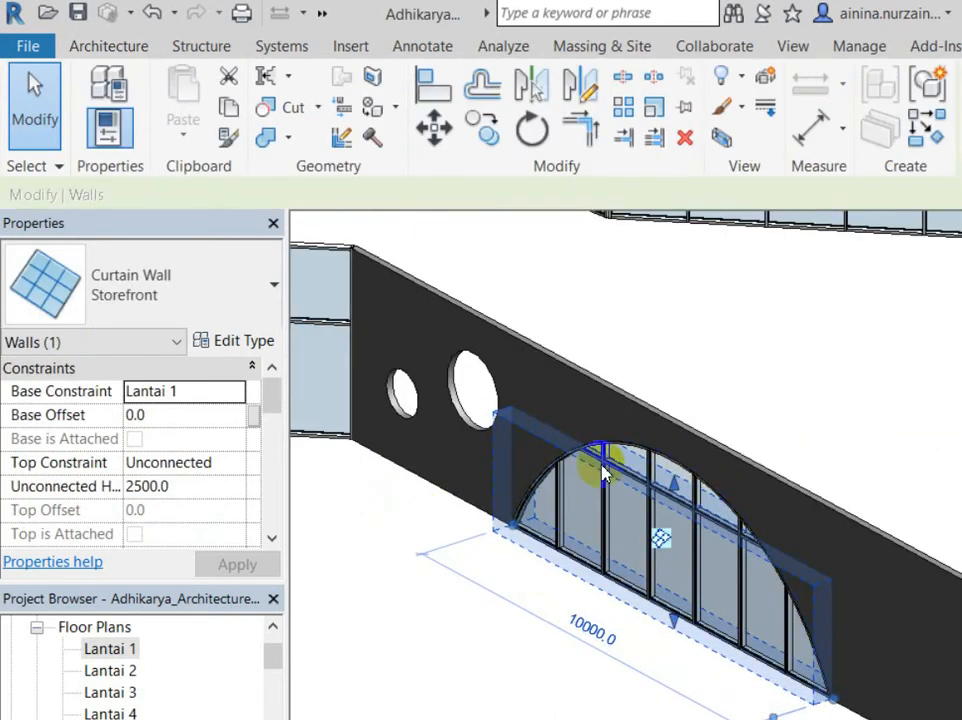
scroll(470, 550, up, 2)
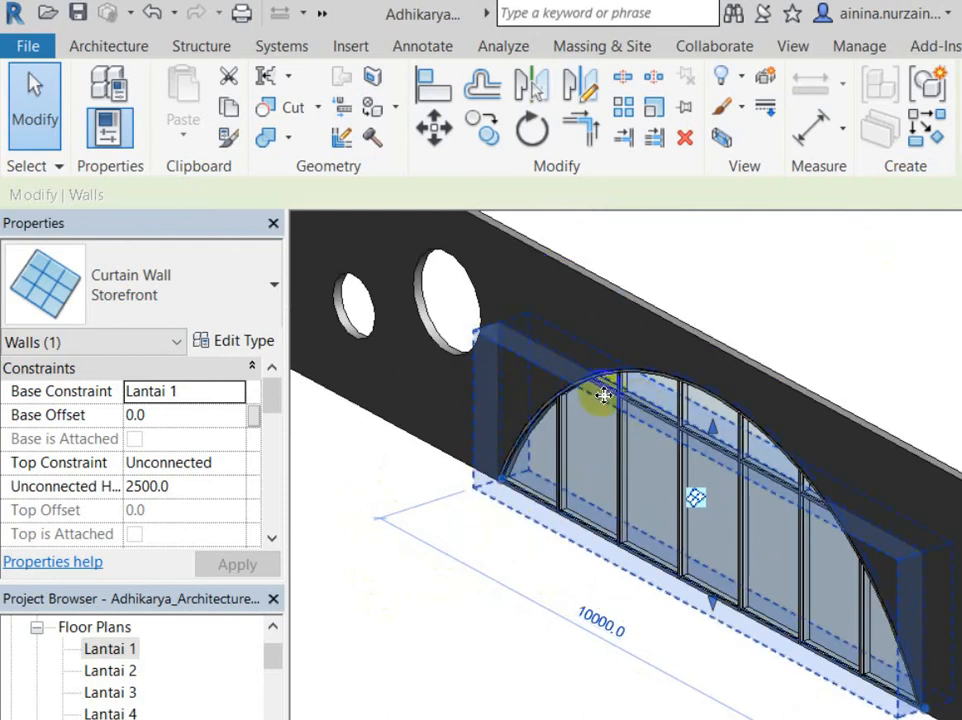
click(410, 560)
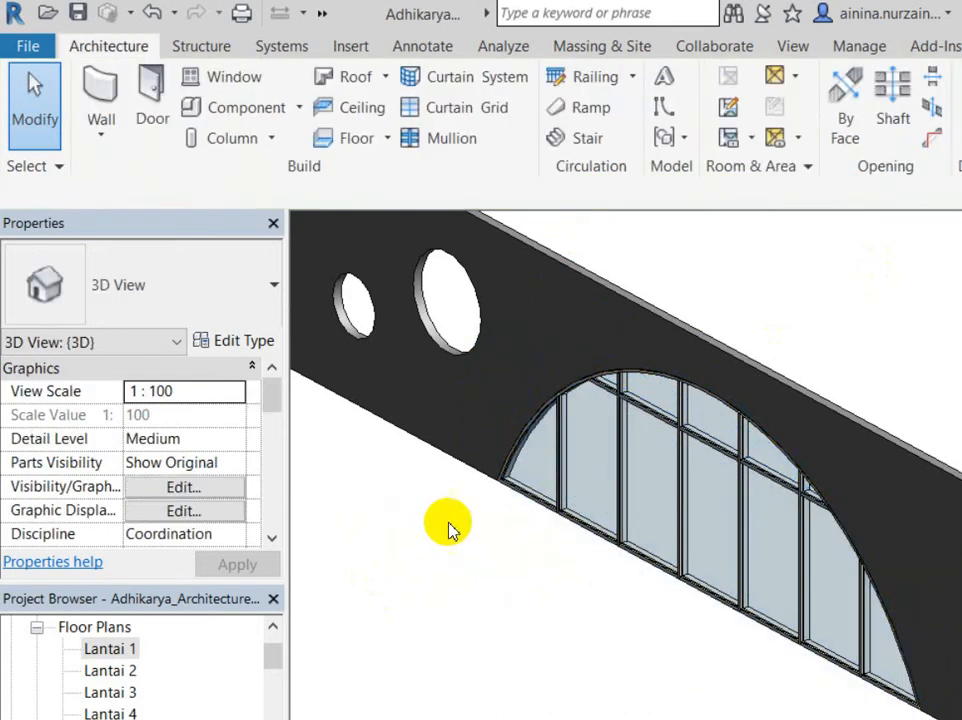
click(543, 484)
scroll(451, 470, down, 3)
scroll(466, 541, up, 1)
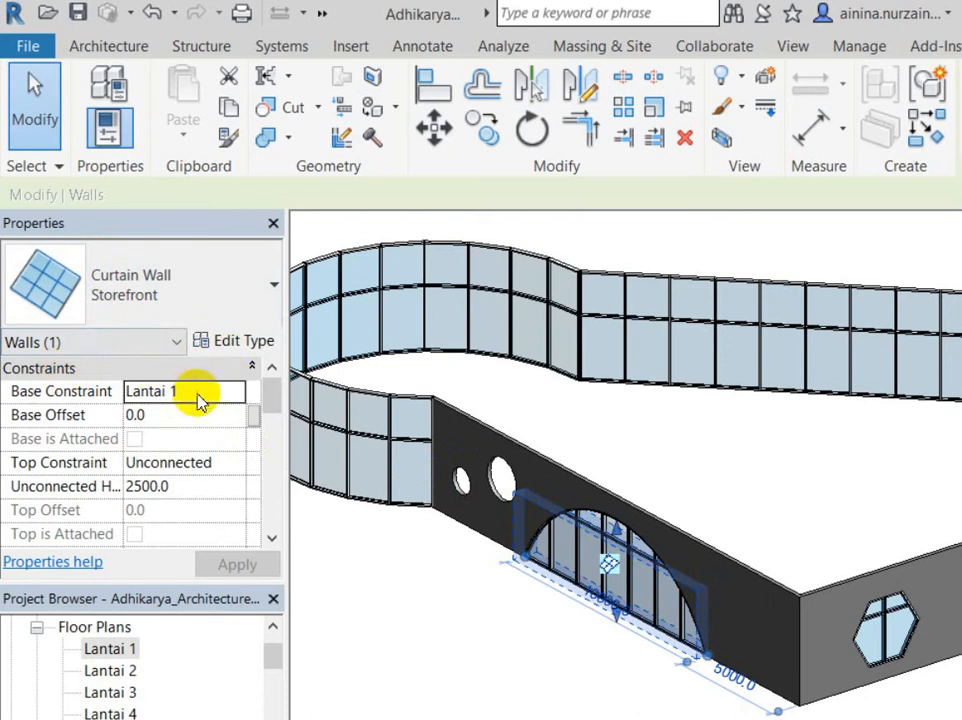
scroll(198, 400, down, 3)
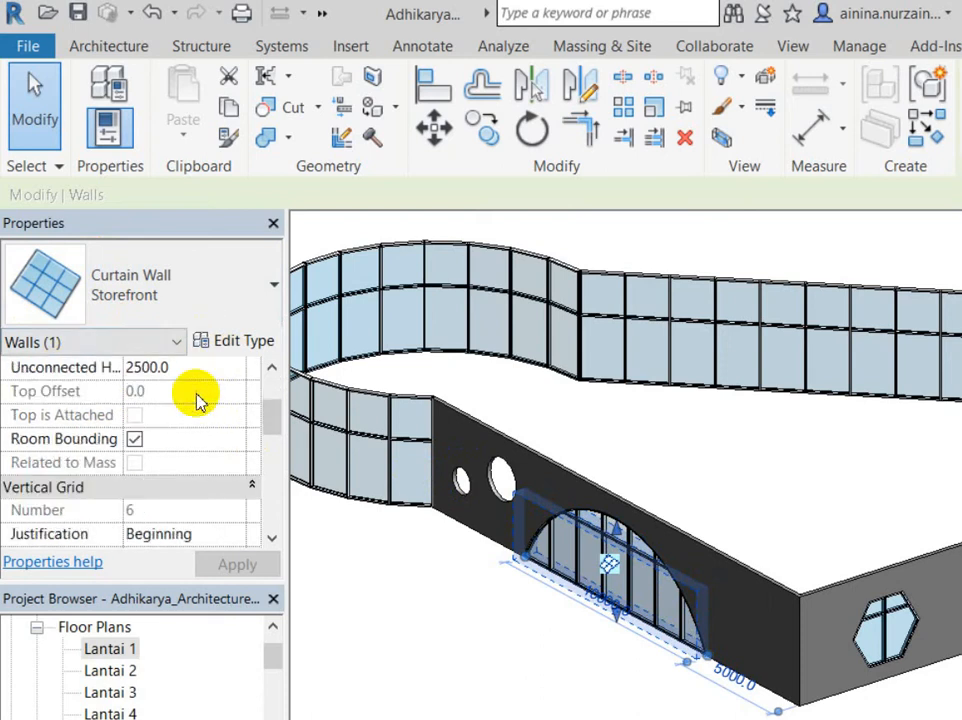
scroll(198, 400, down, 4)
scroll(198, 400, up, 1)
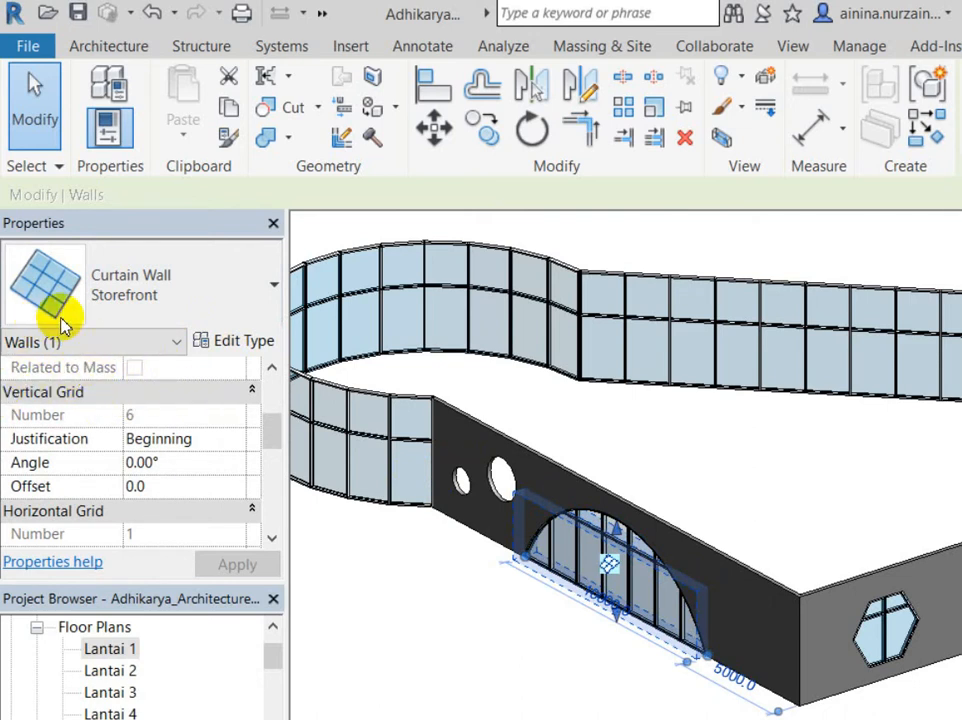
scroll(8, 370, down, 3)
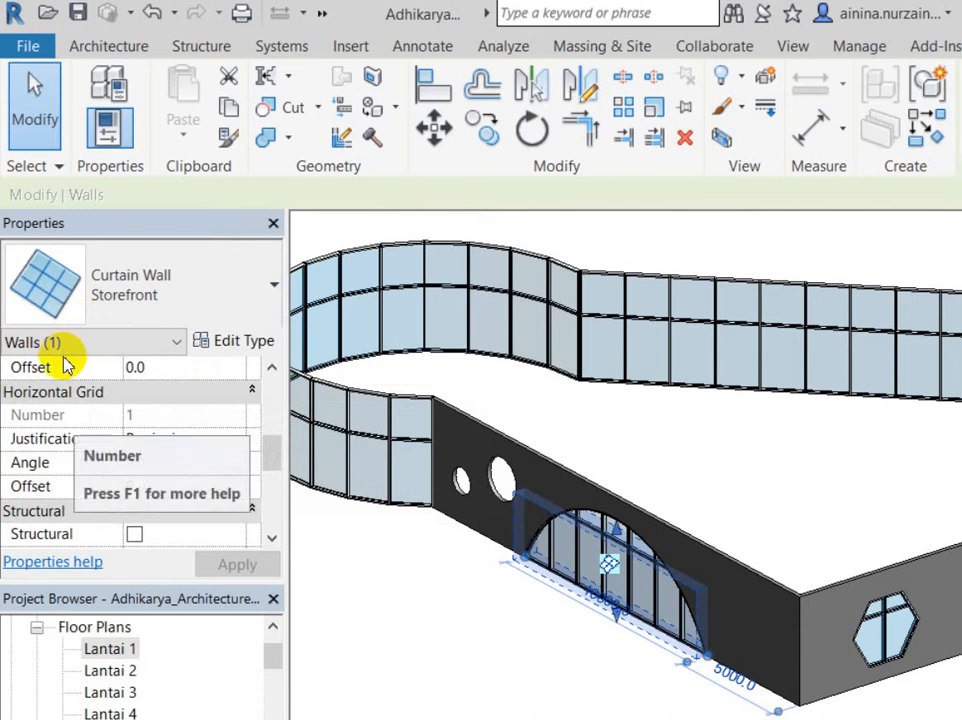
Step: Set the vertical and horizontal grid angles to 45°
scroll(65, 360, up, 2)
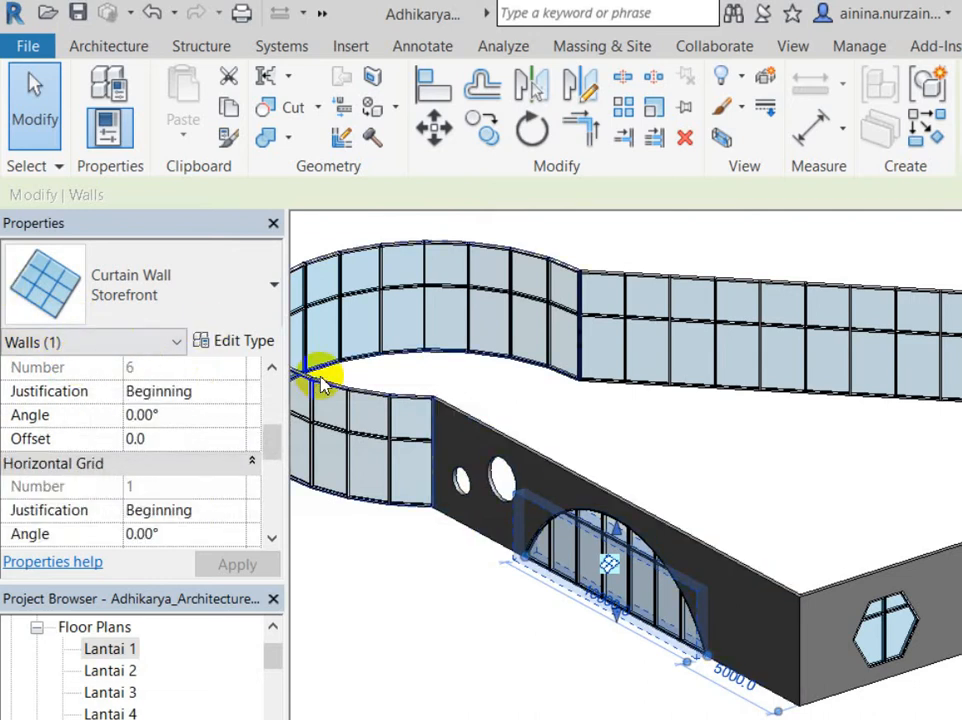
scroll(318, 380, up, 2)
scroll(180, 378, up, 1)
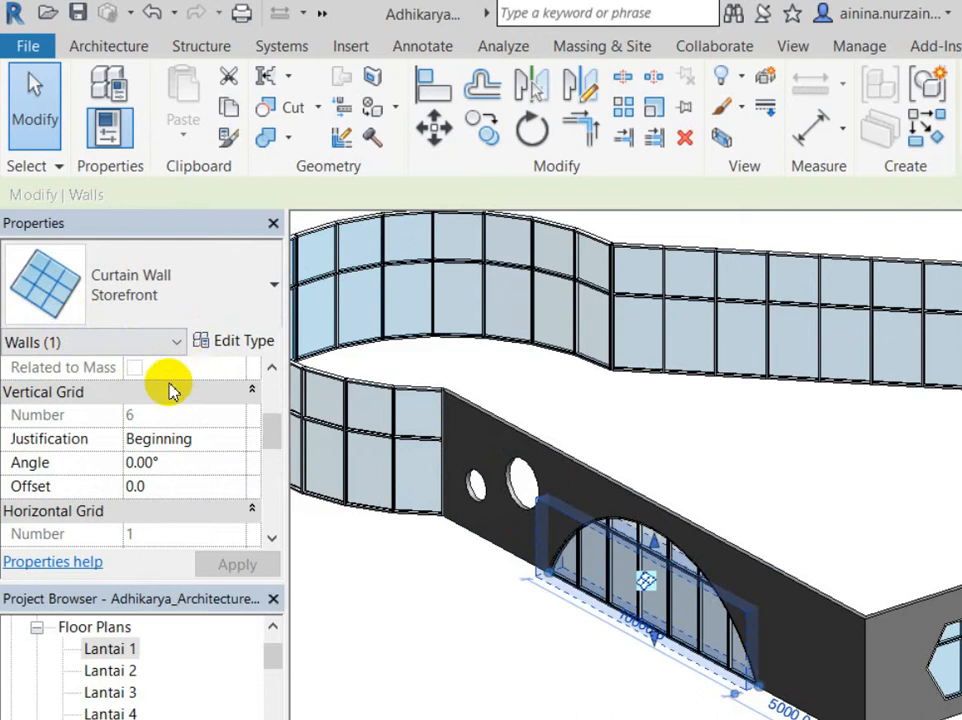
key(Tab)
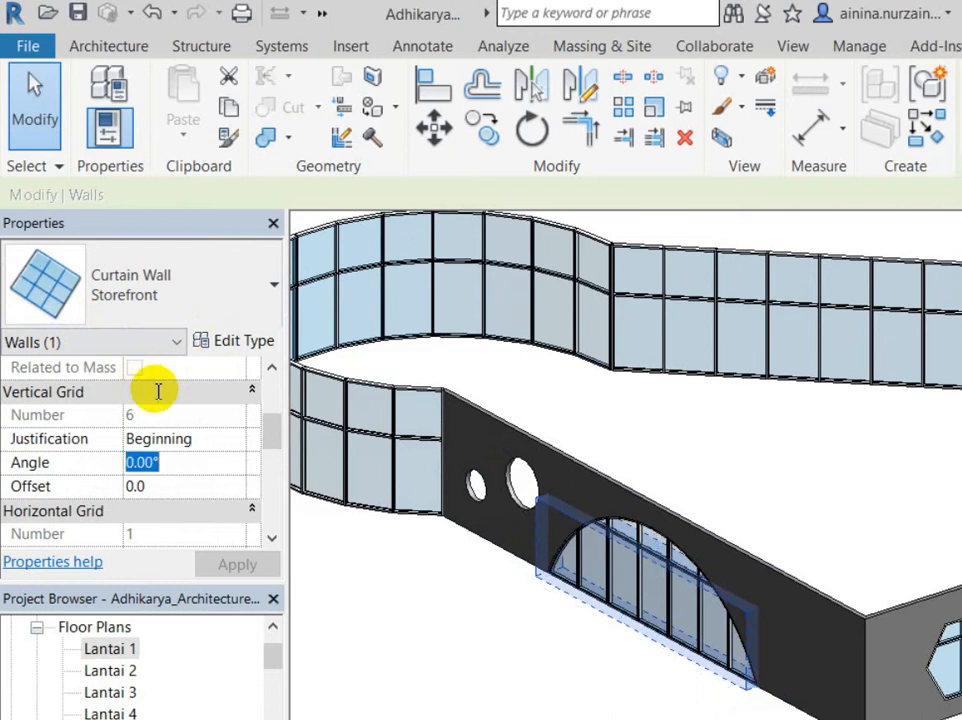
text(45)
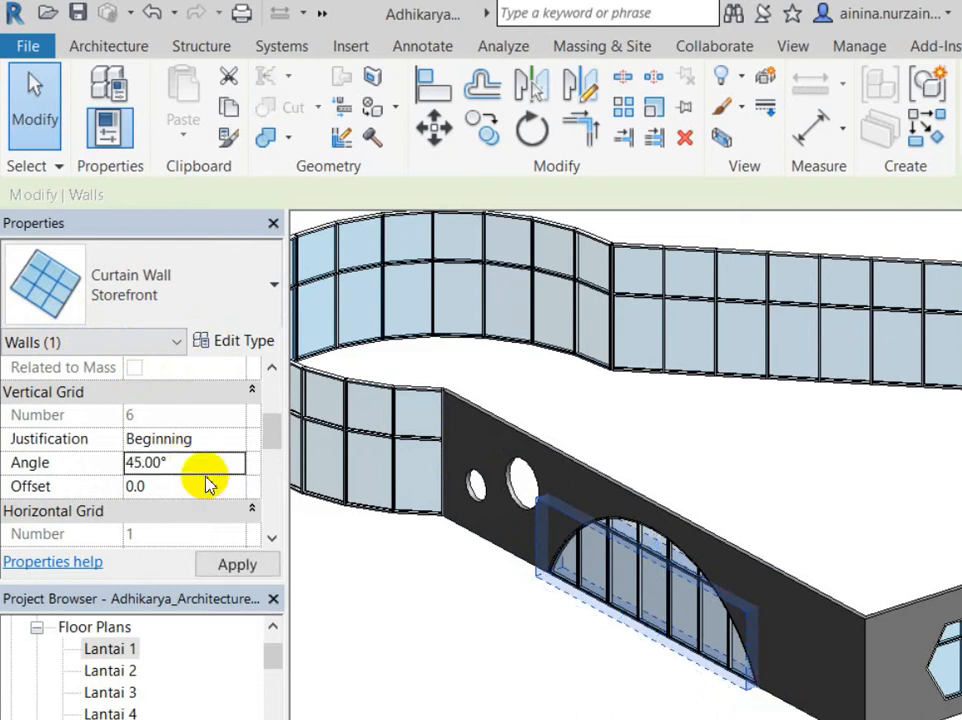
scroll(484, 458, up, 2)
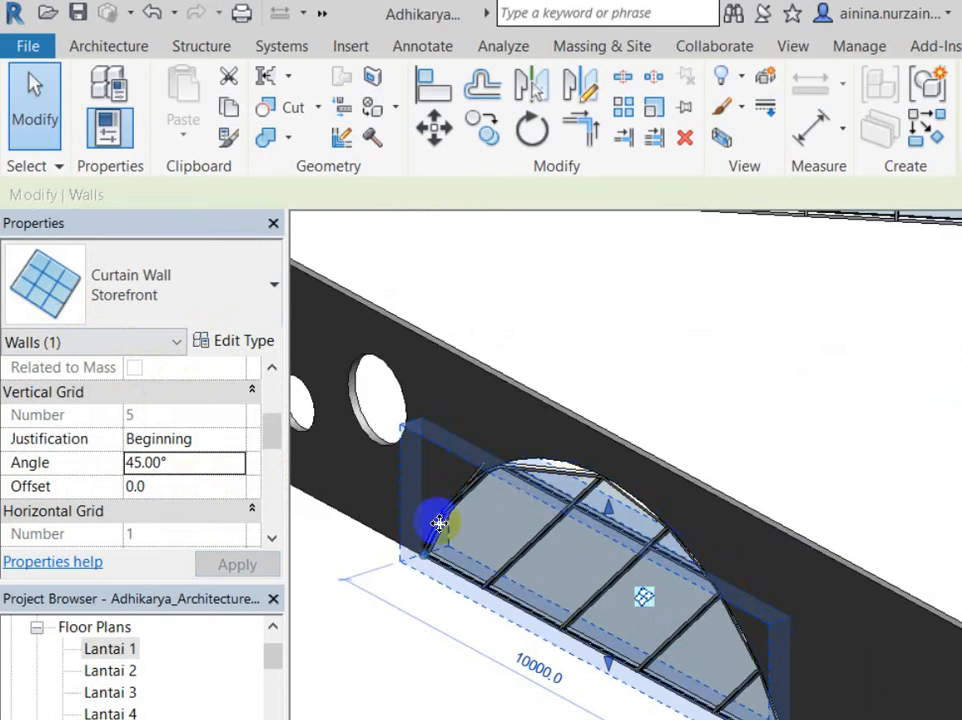
scroll(78, 385, down, 1)
scroll(78, 385, down, 3)
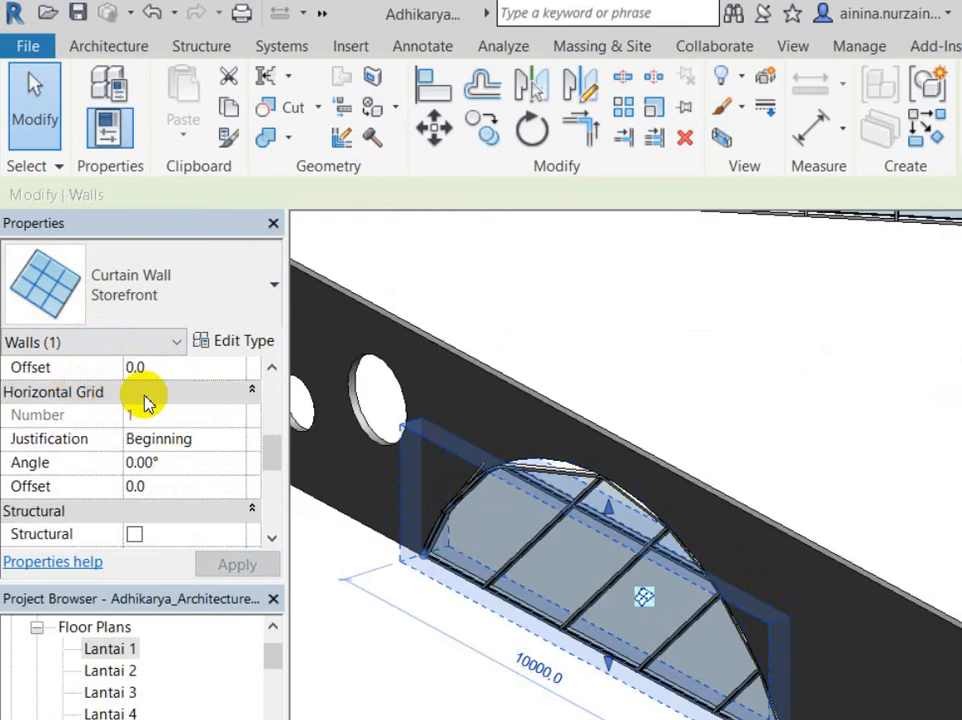
key(Tab)
key(Tab)
key(Tab)
text(45)
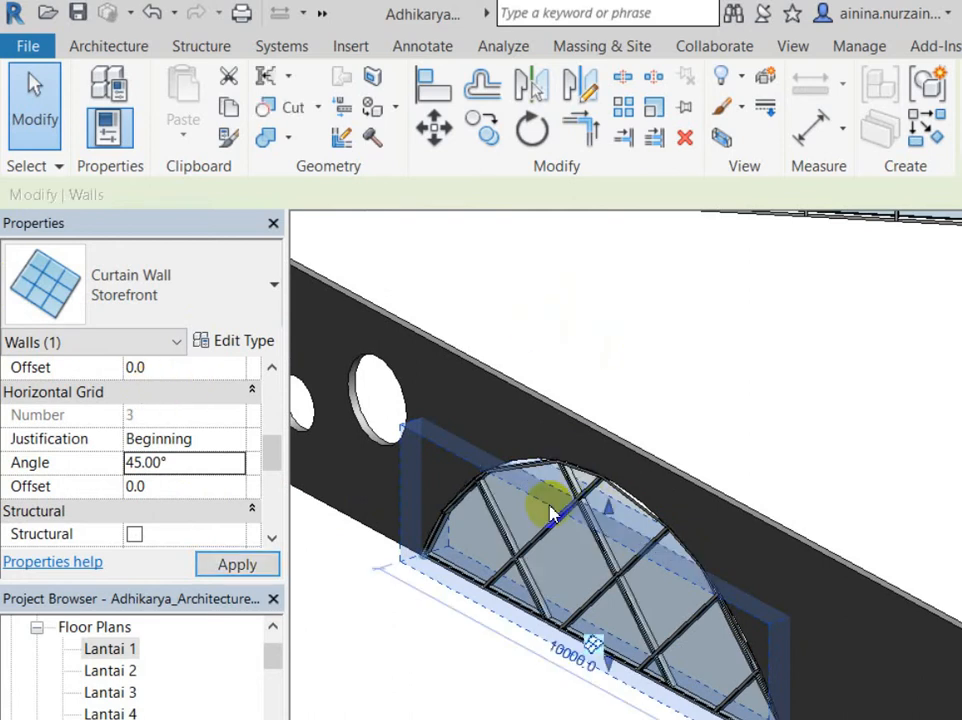
Step: Try a 30° vertical grid angle and a 60° horizontal grid angle
scroll(470, 348, up, 3)
scroll(660, 330, down, 1)
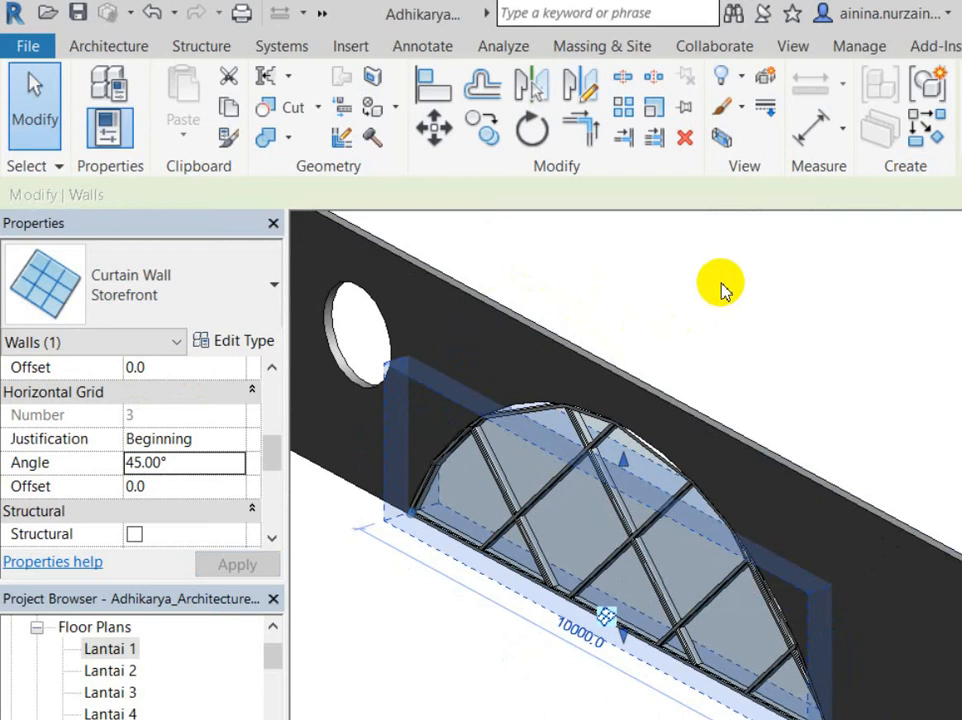
scroll(140, 365, up, 3)
click(157, 393)
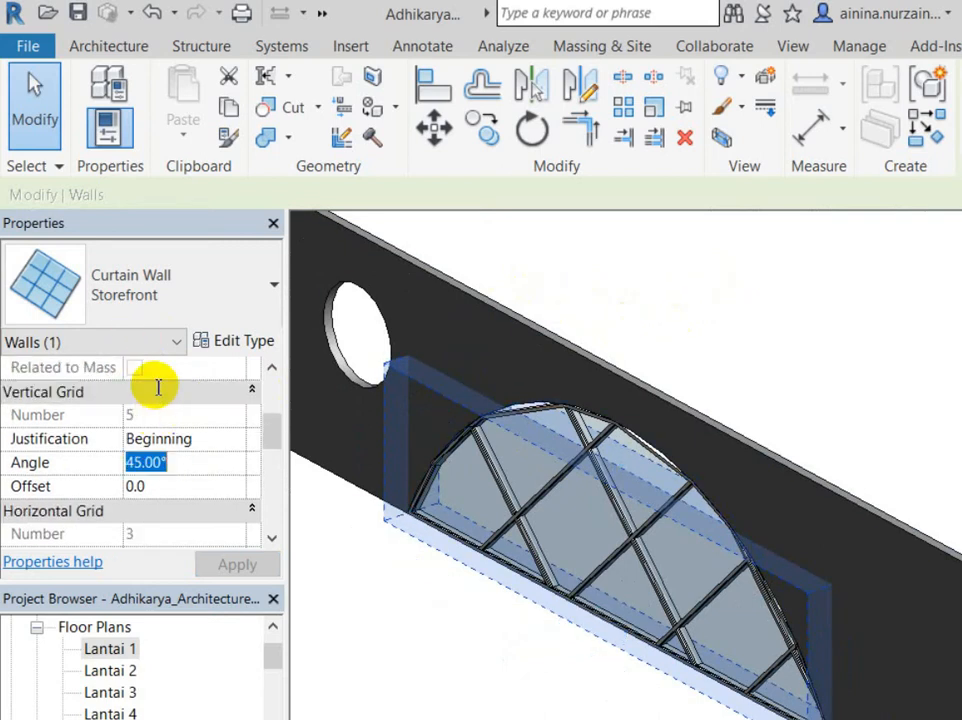
text(30)
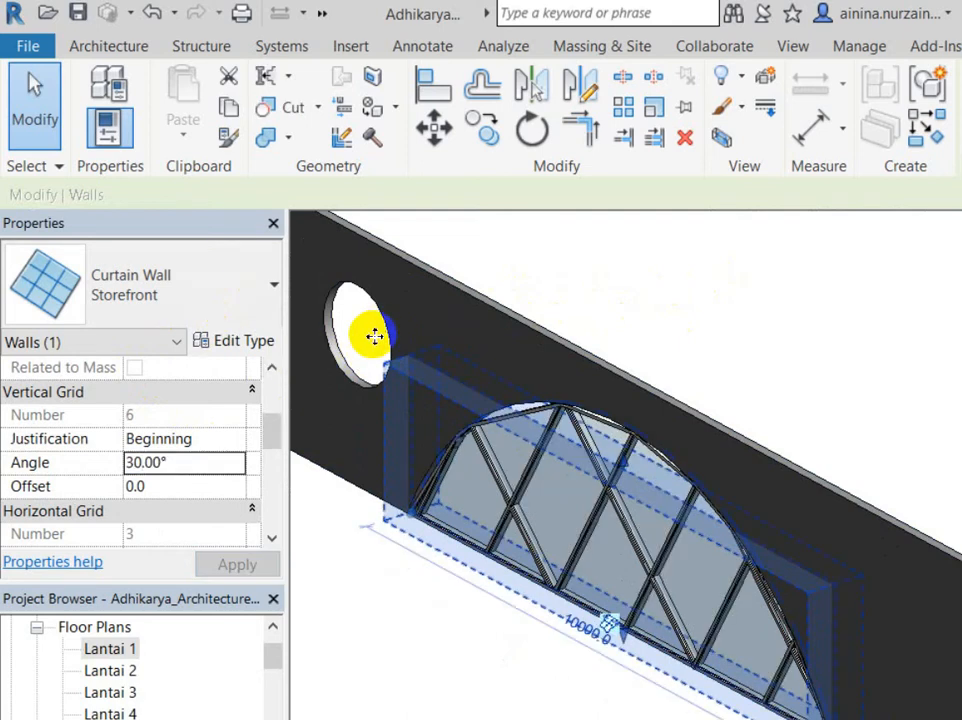
scroll(135, 400, down, 2)
click(154, 382)
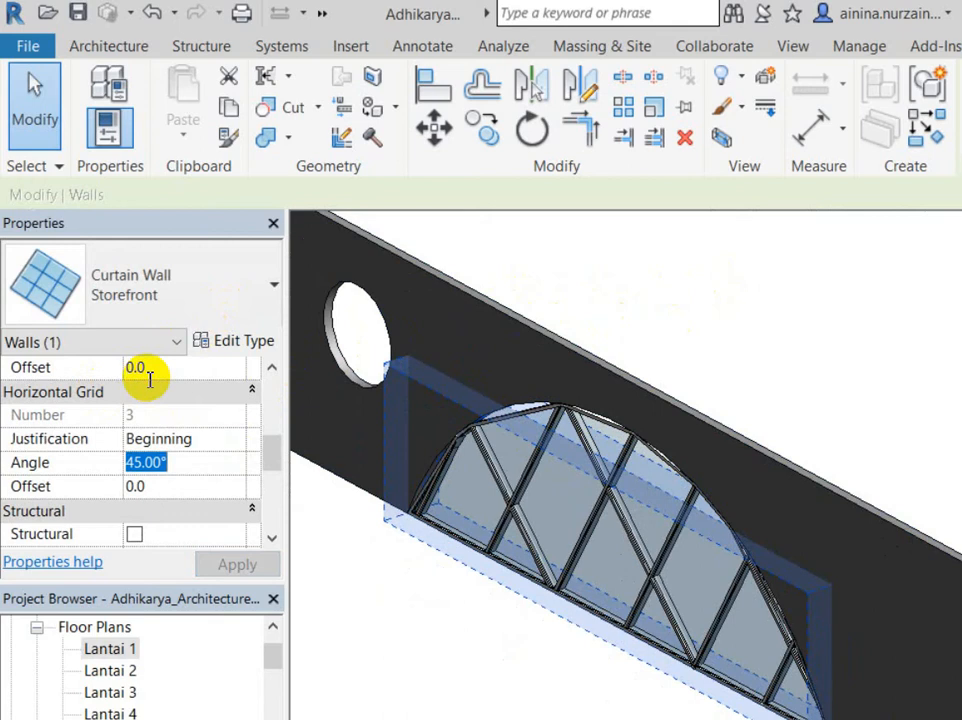
text(6)
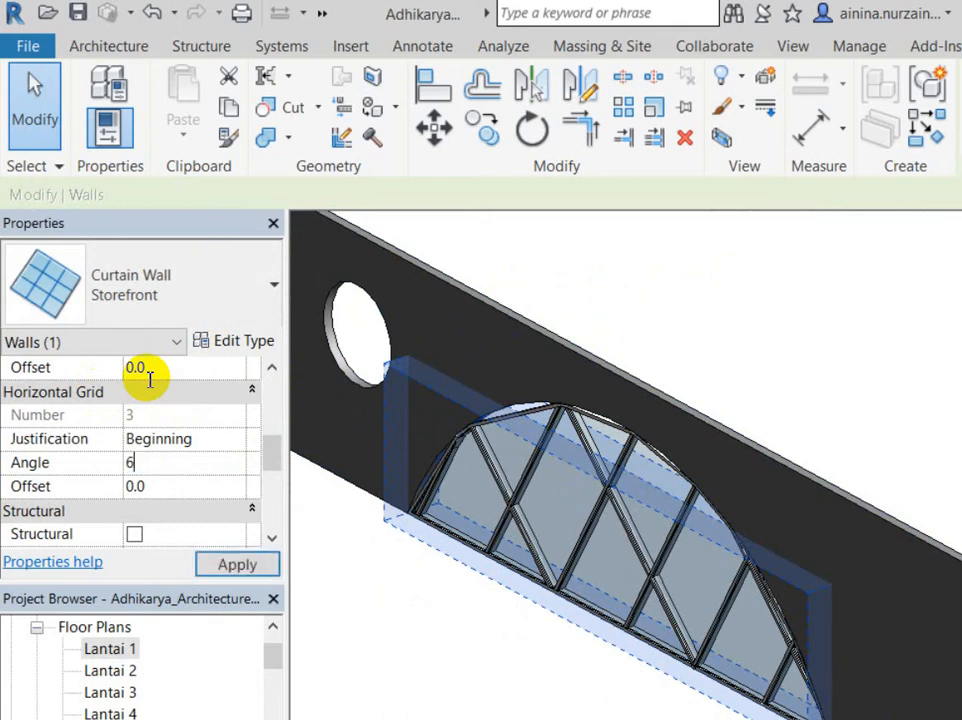
text(0)
key(Return)
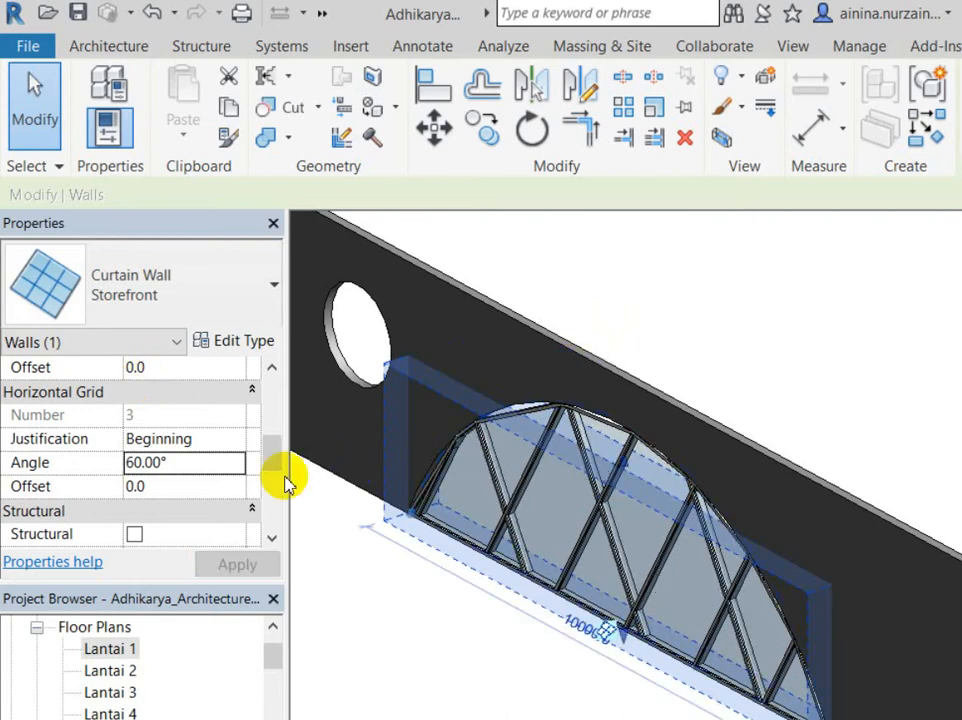
Step: Return both the vertical and horizontal grid angles to 45°
scroll(135, 370, up, 3)
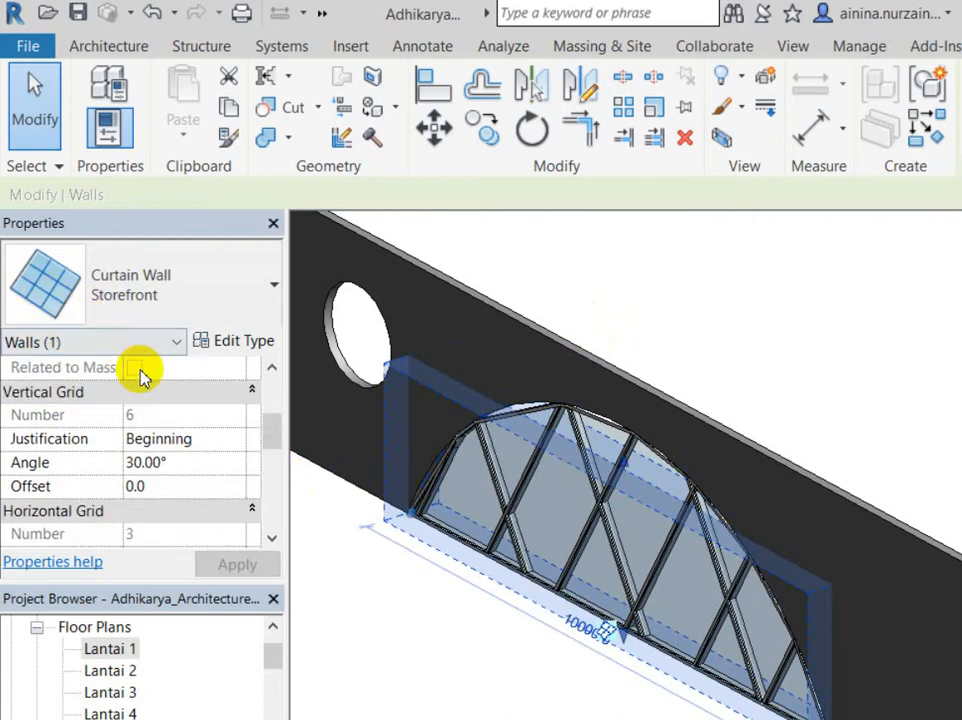
key(Tab)
text(45)
key(Return)
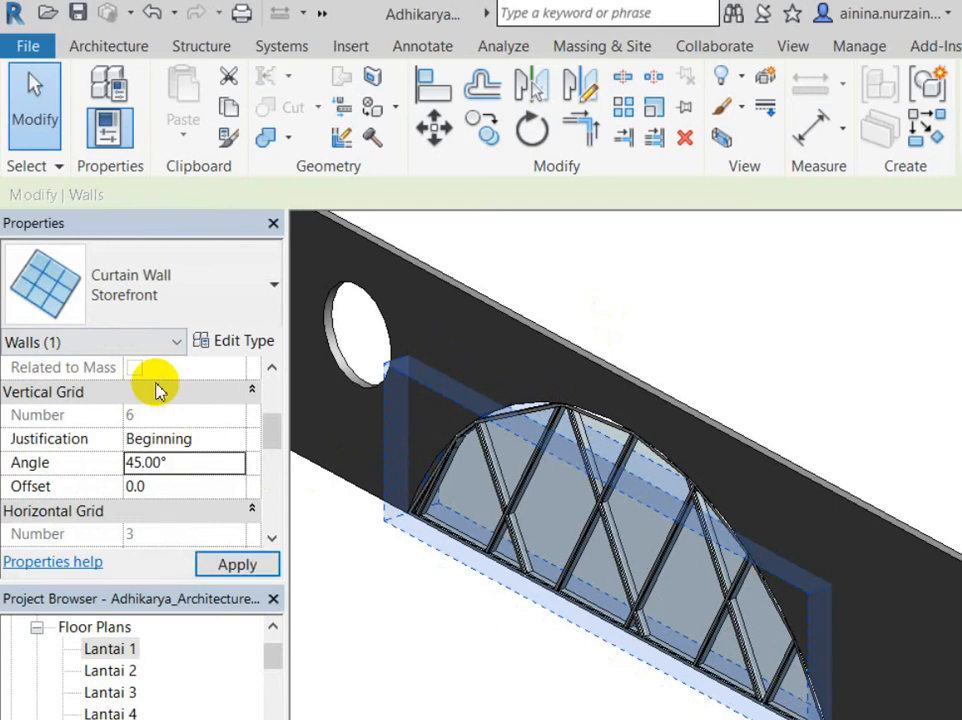
scroll(155, 392, down, 2)
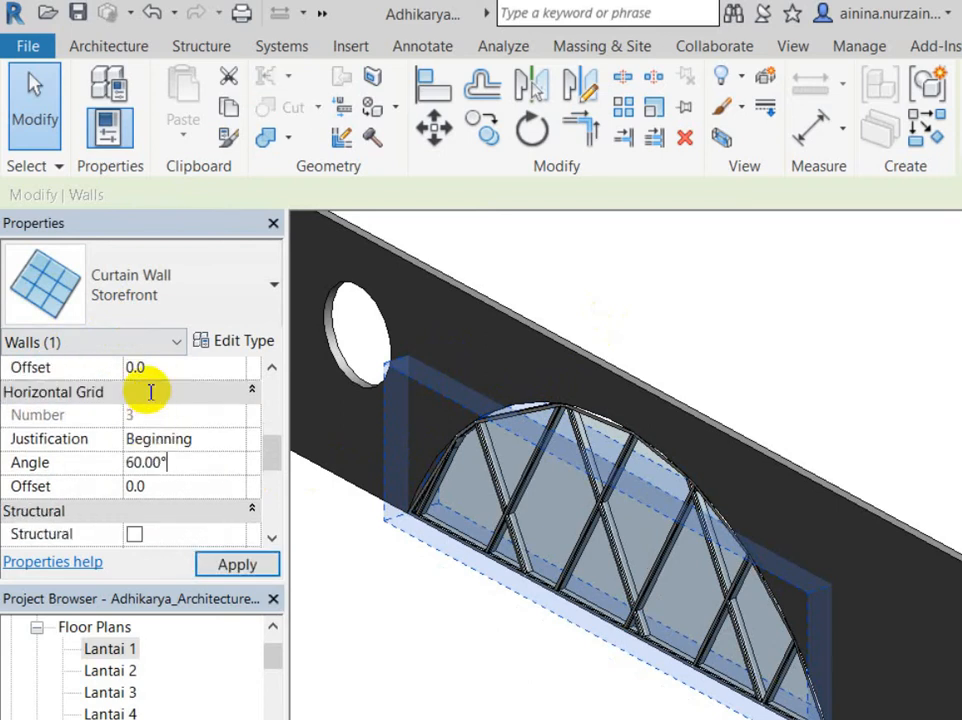
key(Tab)
text(45)
key(Return)
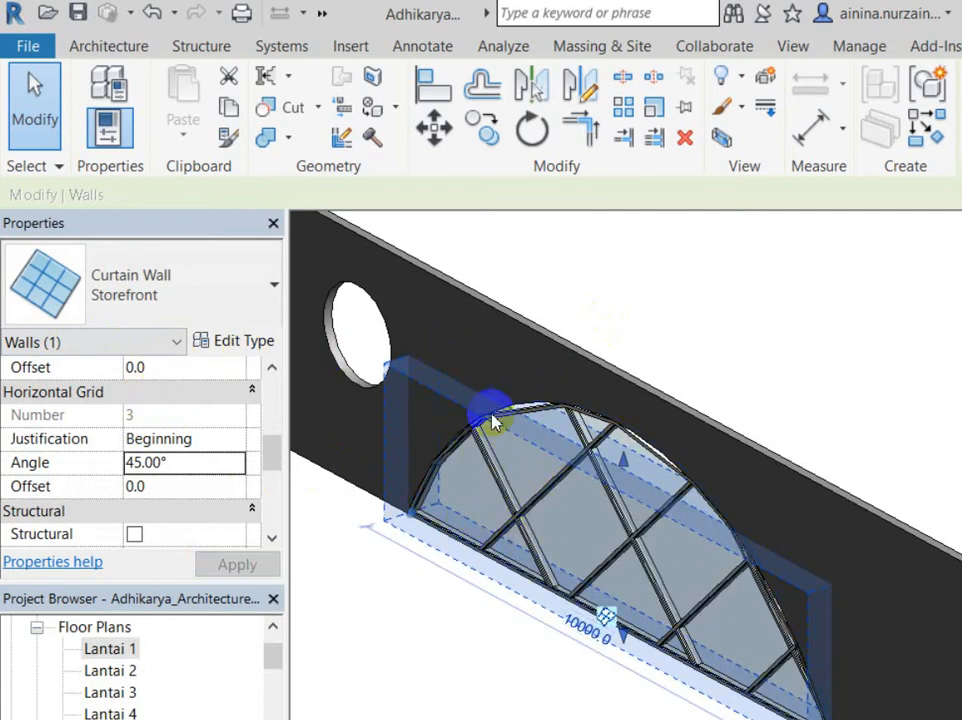
Step: Reset both grid angles to 0° so the mullions run straight
click(155, 389)
text(0.00°)
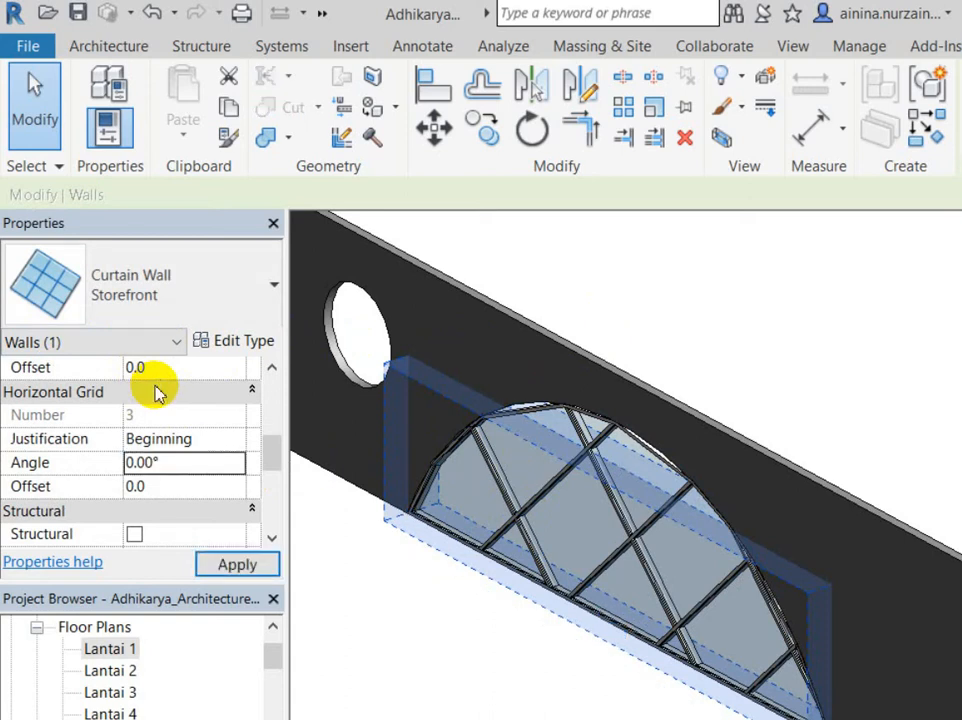
scroll(155, 386, up, 2)
click(151, 387)
text(0)
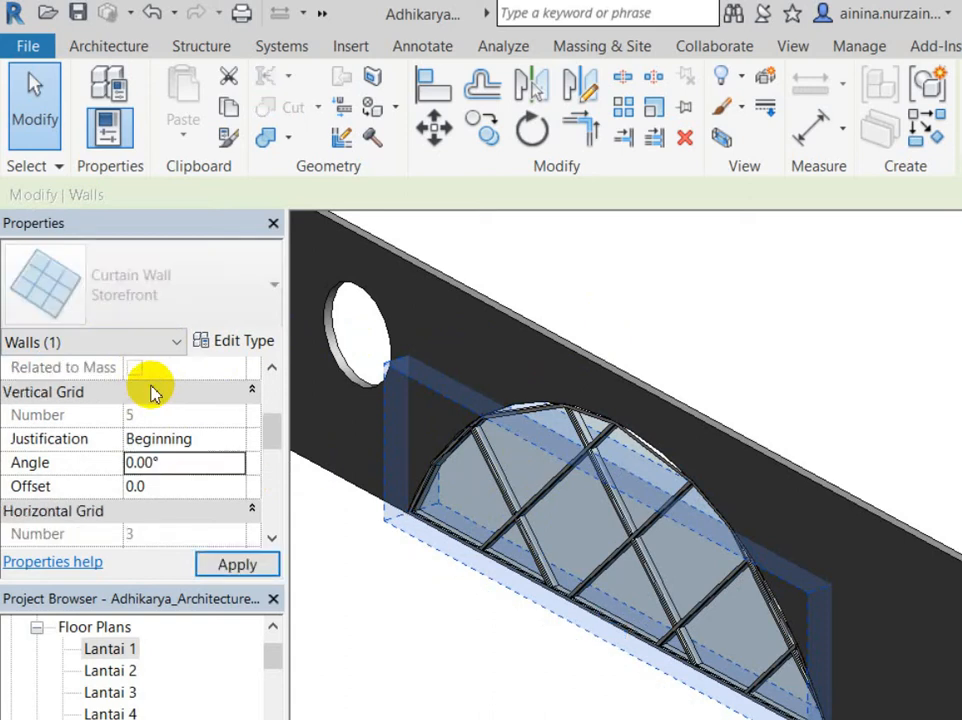
key(Return)
scroll(490, 507, down, 4)
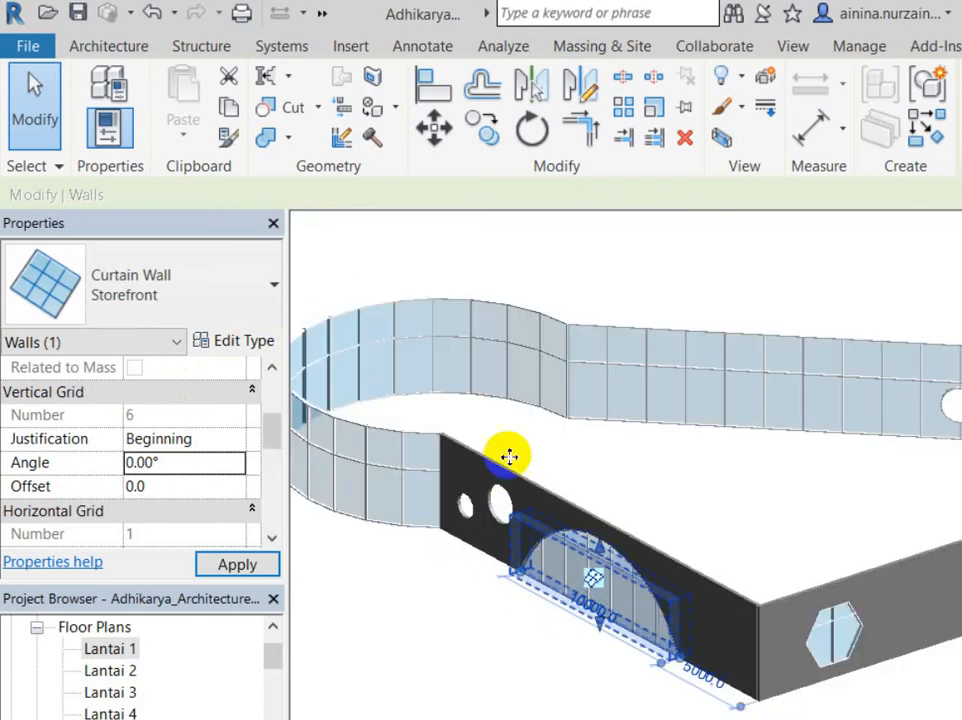
Step: Select a mullion and the curved curtain wall to review their properties
click(286, 354)
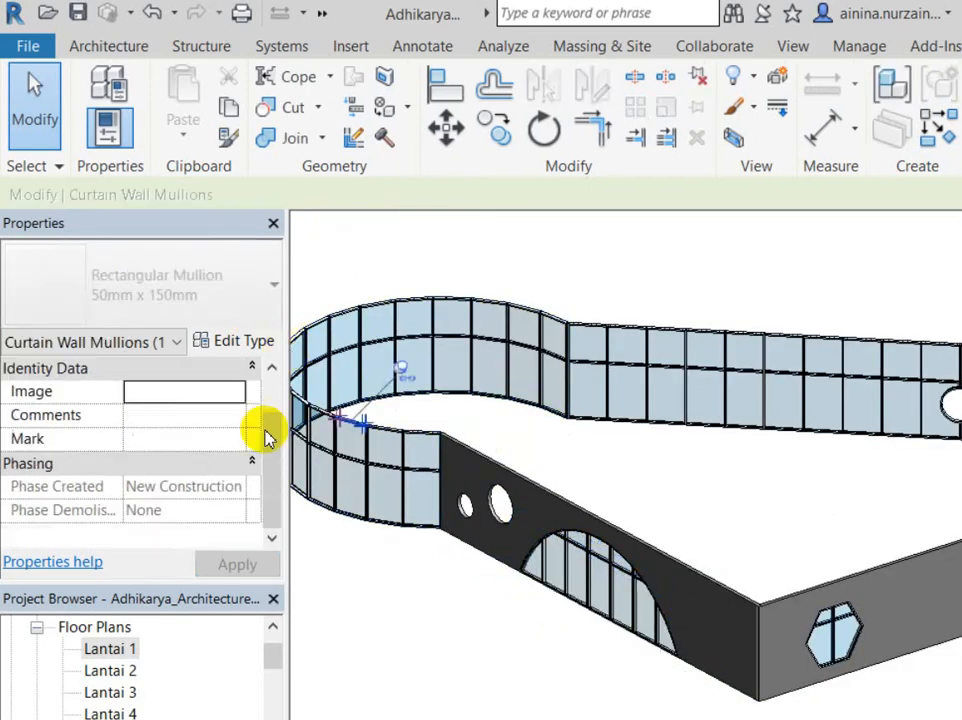
click(295, 420)
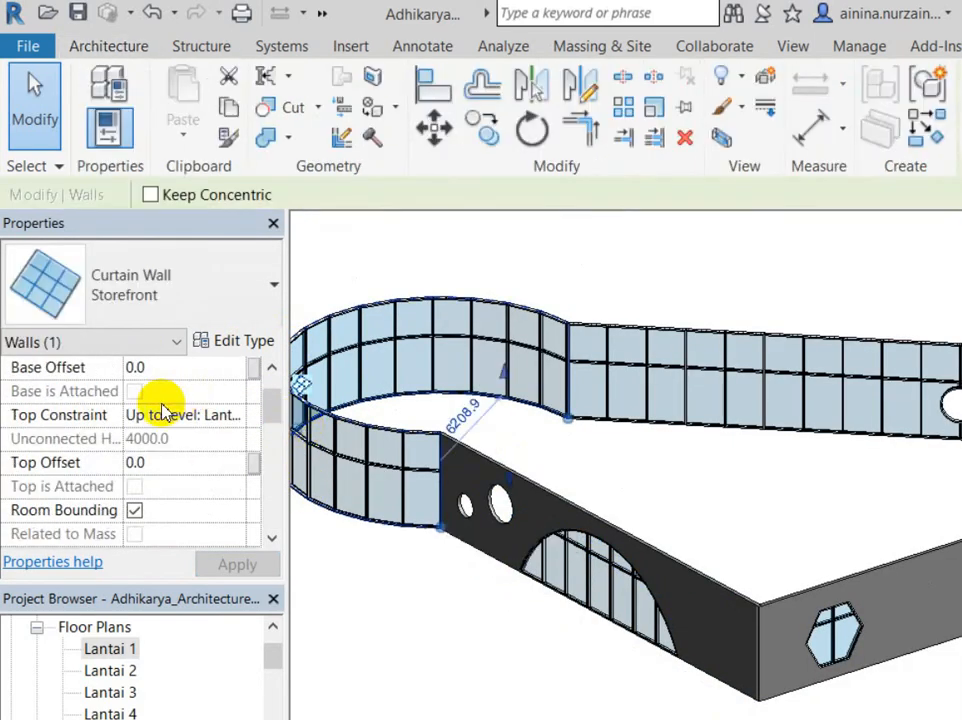
scroll(163, 408, down, 3)
scroll(164, 400, down, 2)
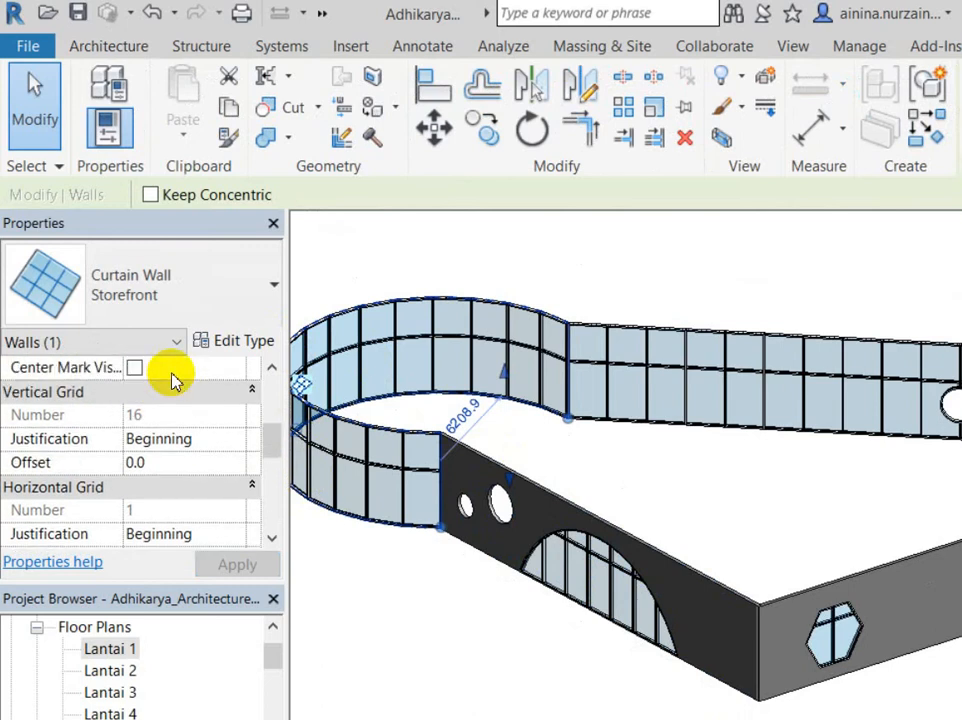
scroll(172, 379, up, 3)
Step: Recheck the curved curtain wall's properties, then open the Lantai 1 floor plan
key(Escape)
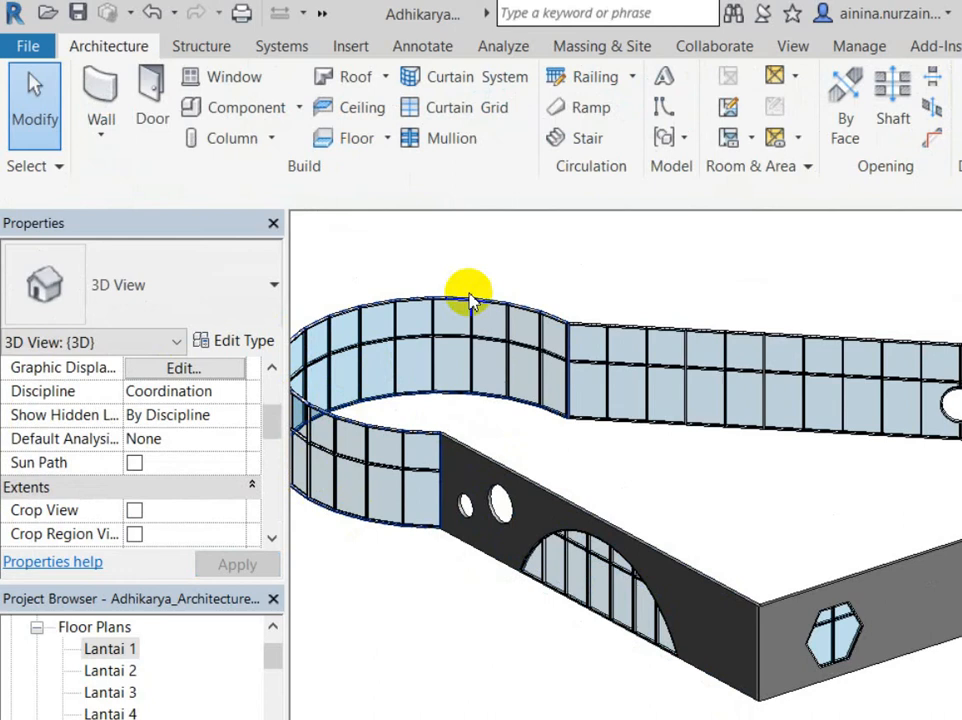
click(344, 356)
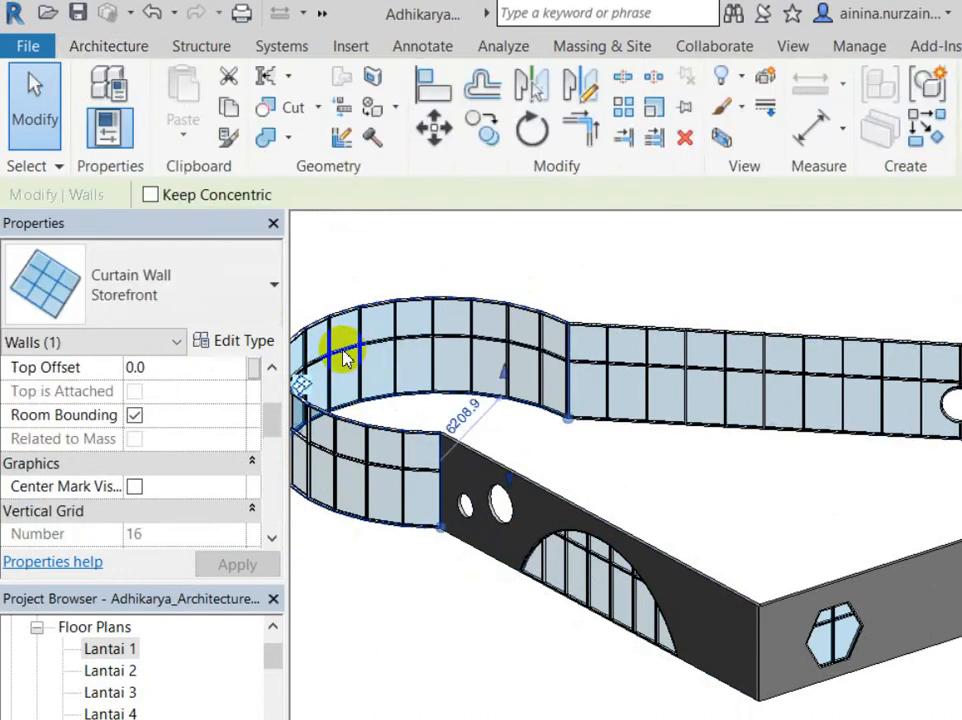
scroll(118, 354, down, 4)
scroll(113, 358, down, 3)
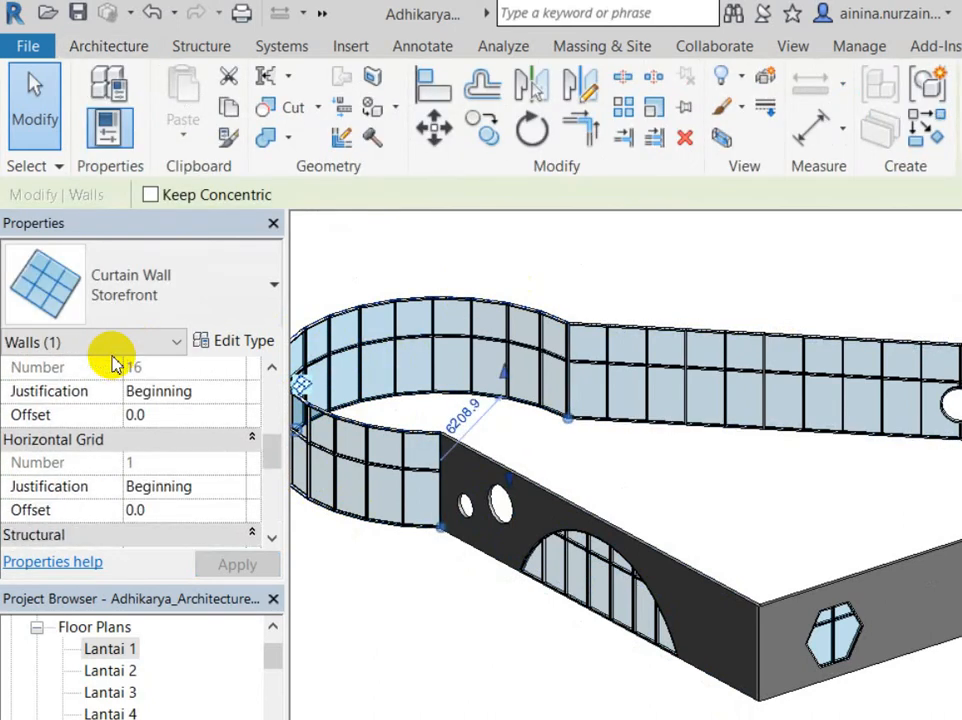
click(358, 591)
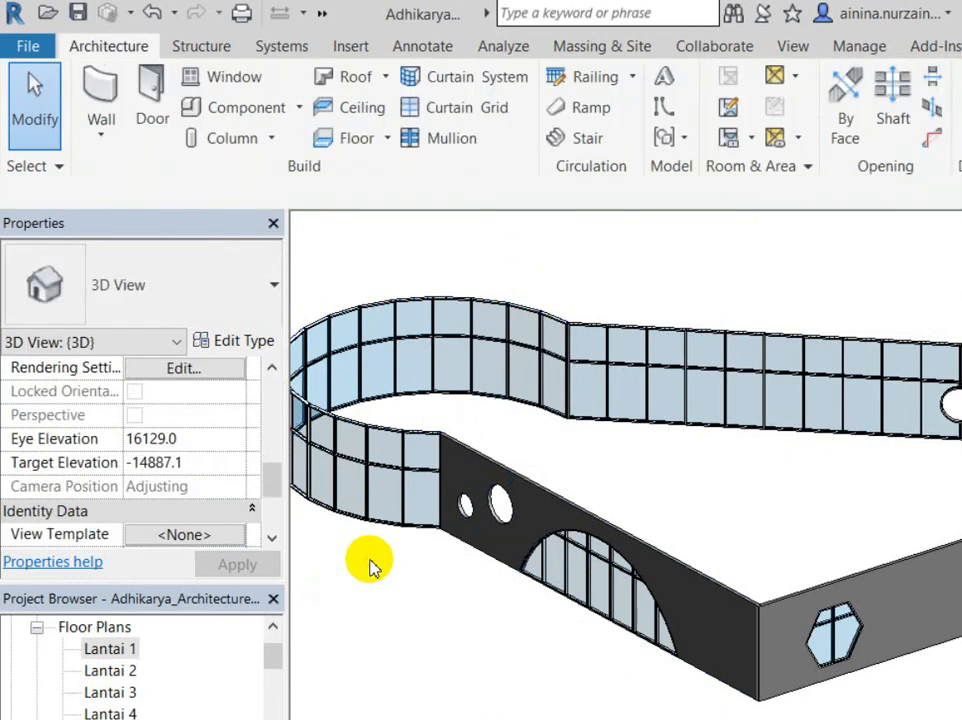
scroll(420, 510, down, 2)
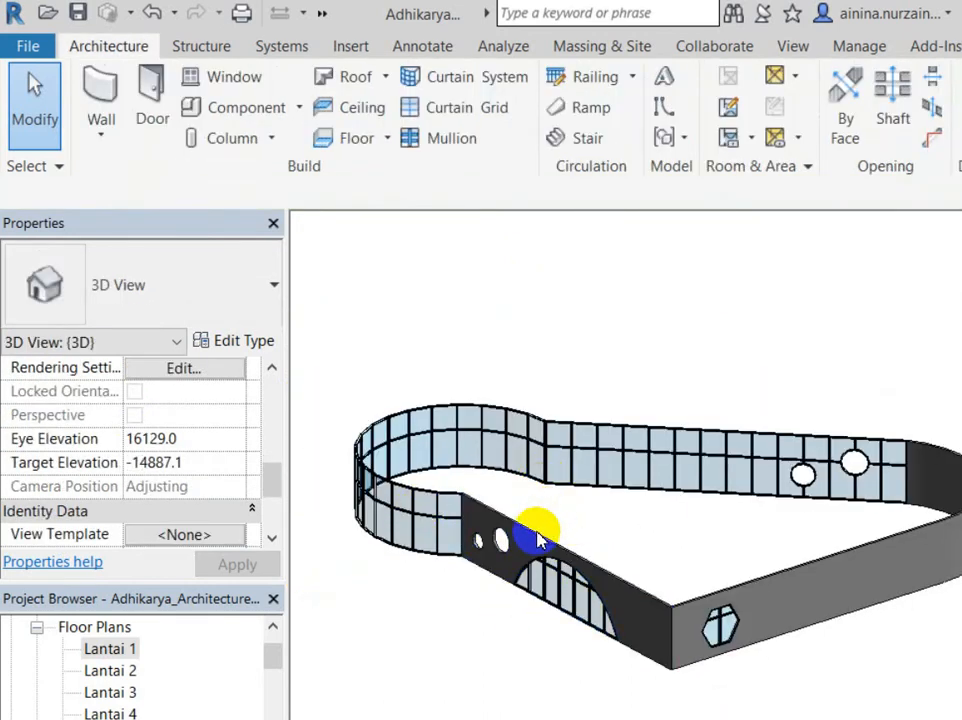
double_click(110, 648)
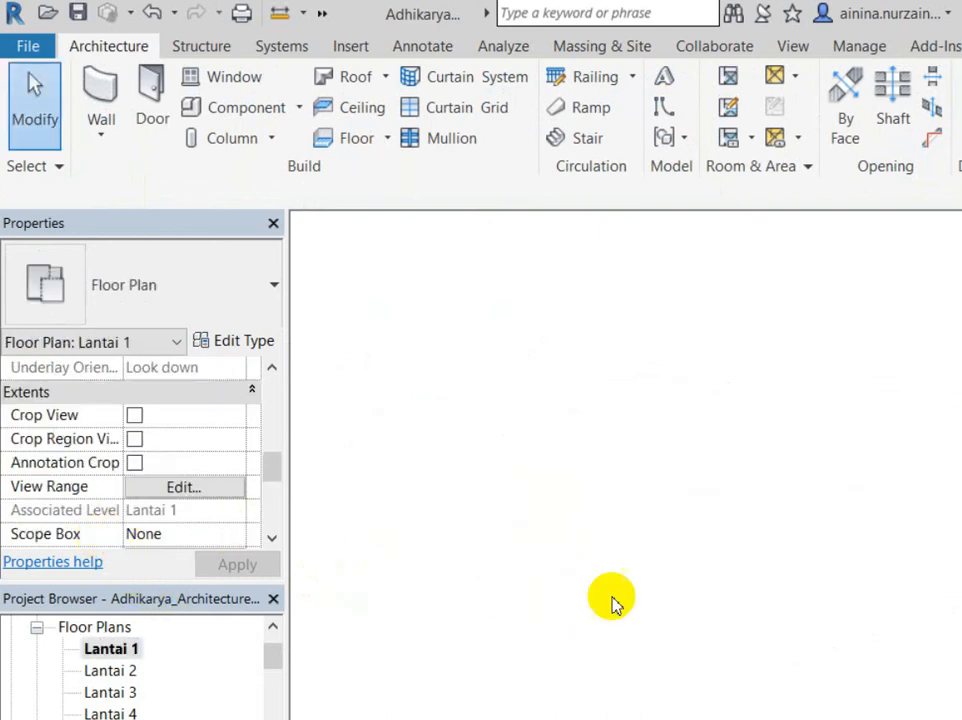
Step: Frame the building outline in plan, then start and cancel the Wall tool
scroll(766, 580, down, 5)
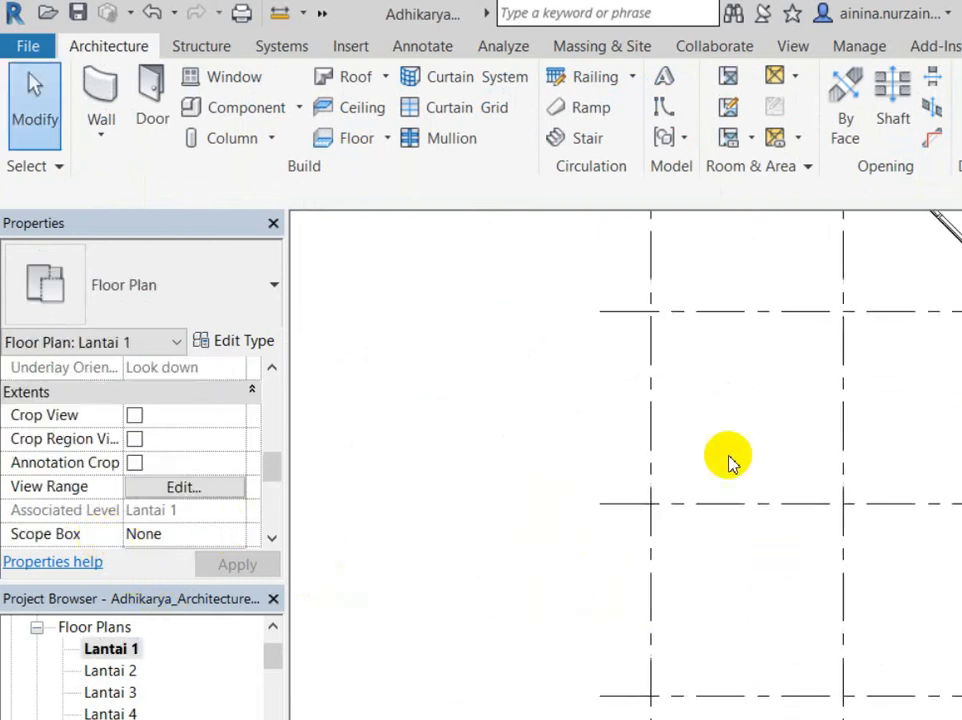
scroll(733, 436, down, 2)
middle_drag(730, 432, 457, 434)
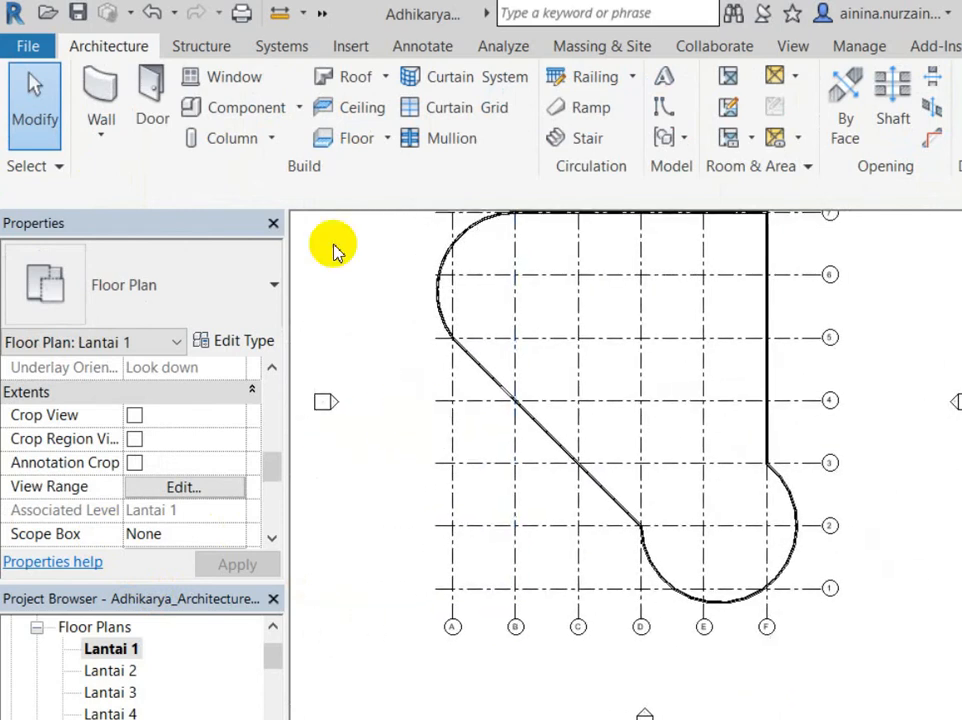
click(88, 78)
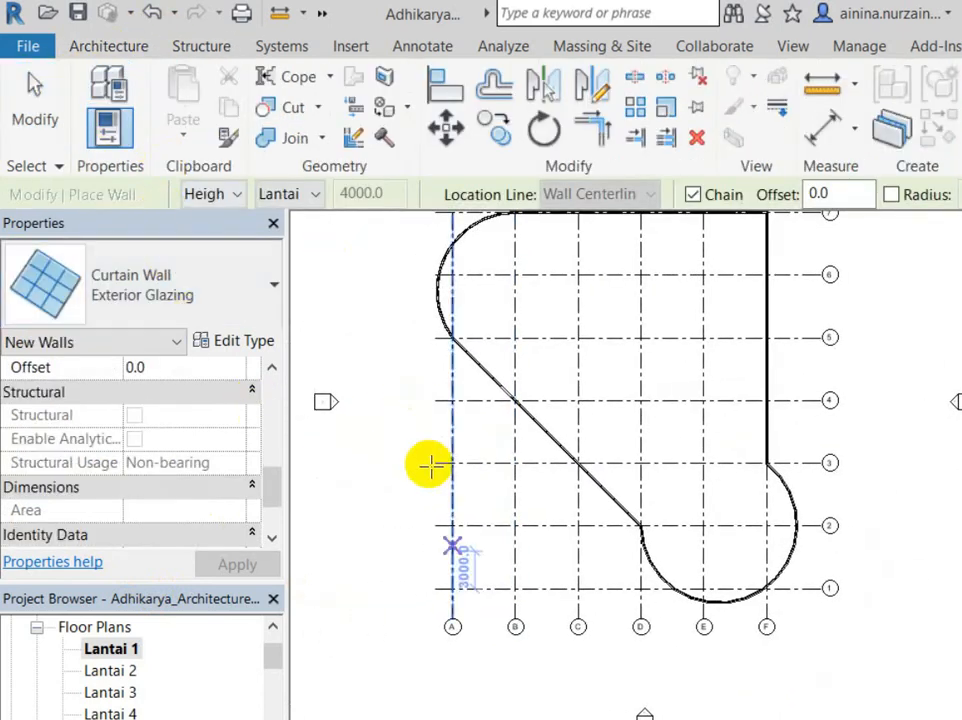
click(133, 268)
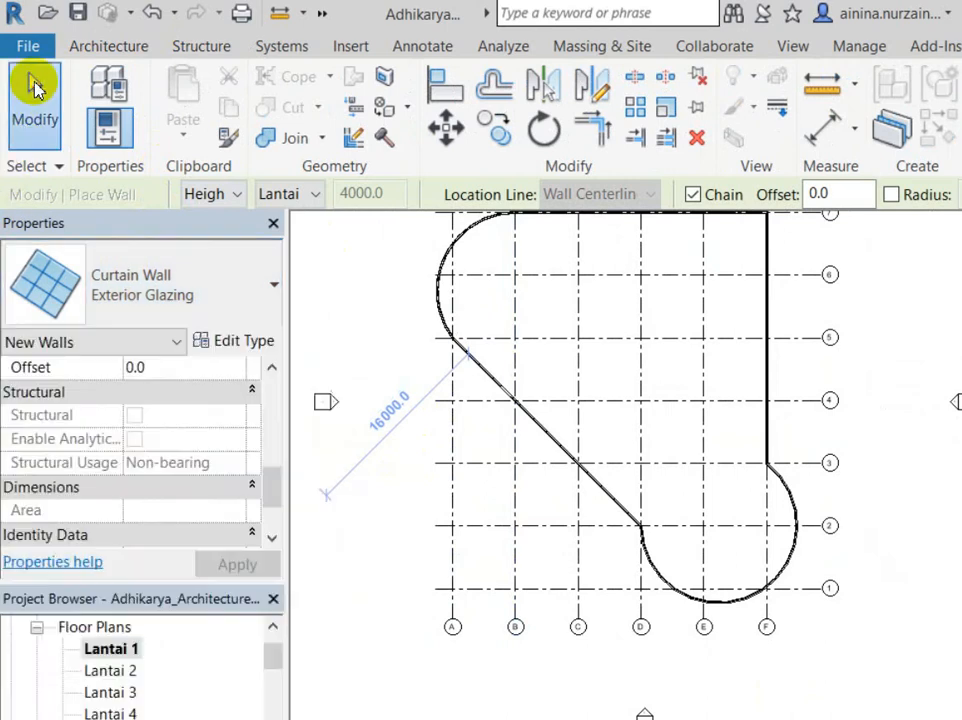
click(32, 86)
Step: Switch back to the default 3D view from the Quick Access Toolbar
click(322, 13)
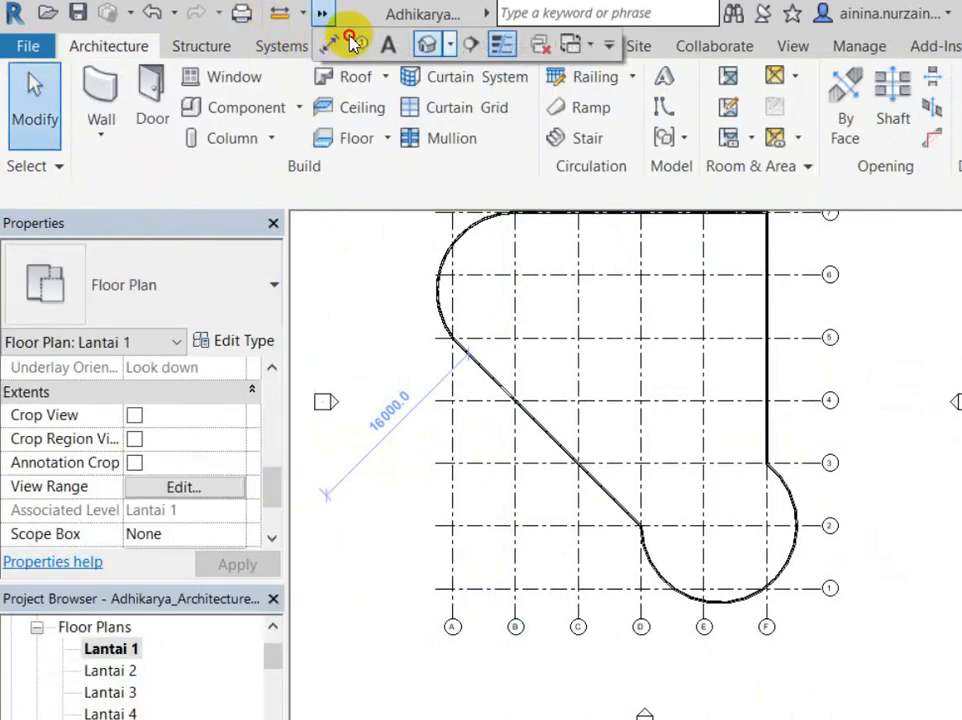
click(344, 39)
scroll(392, 430, up, 5)
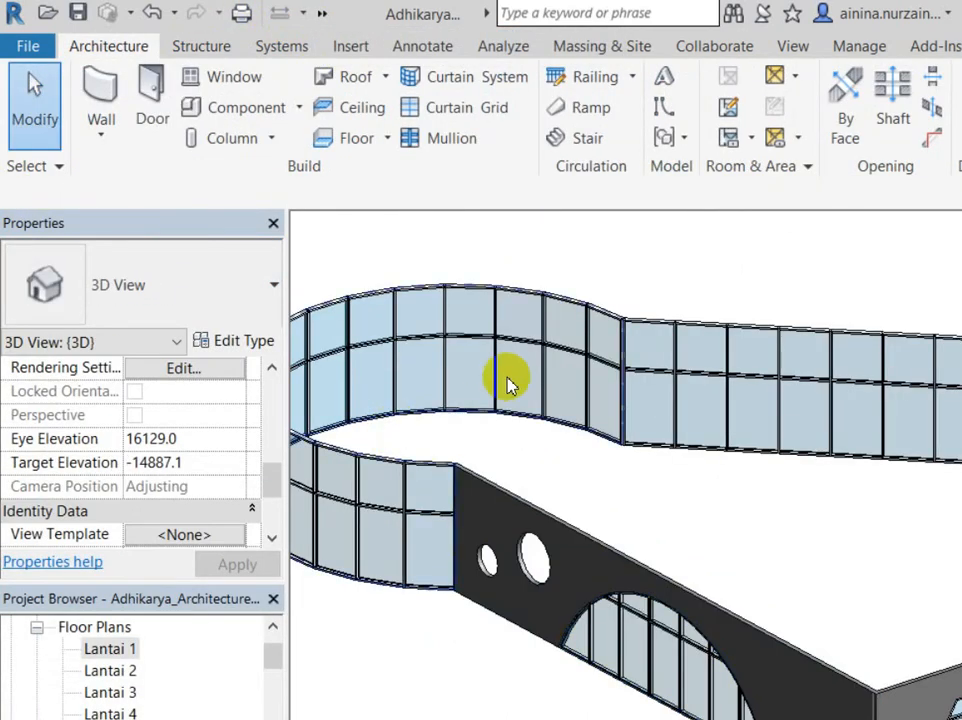
Step: Orbit the 3D model to review the arched wall, then return to Lantai 1
shift+middle_drag(520, 387, 585, 530)
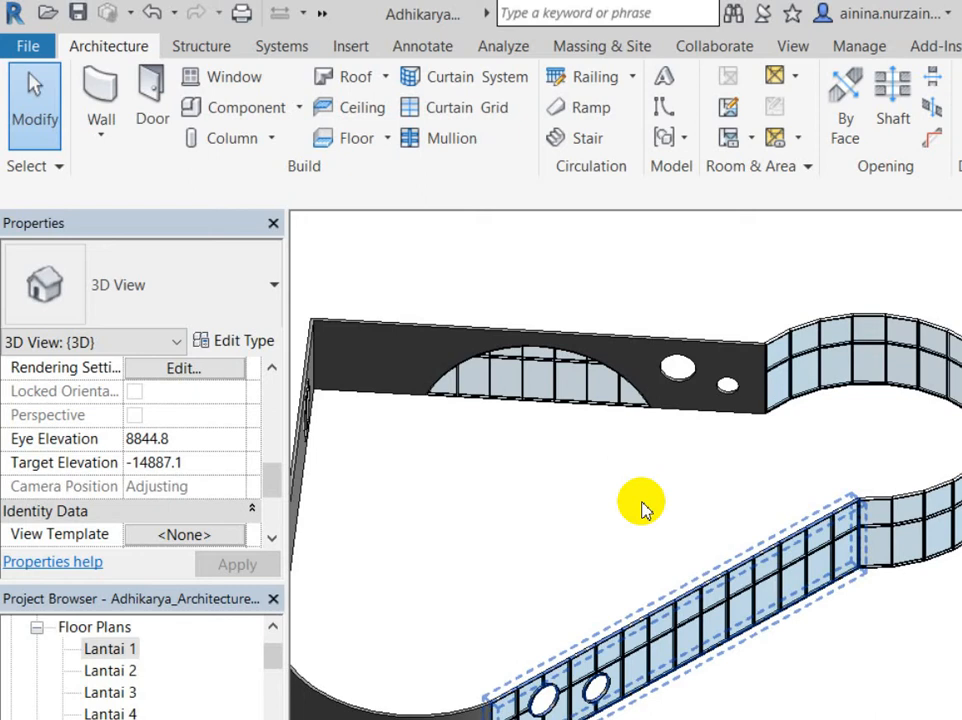
scroll(642, 508, down, 4)
click(648, 337)
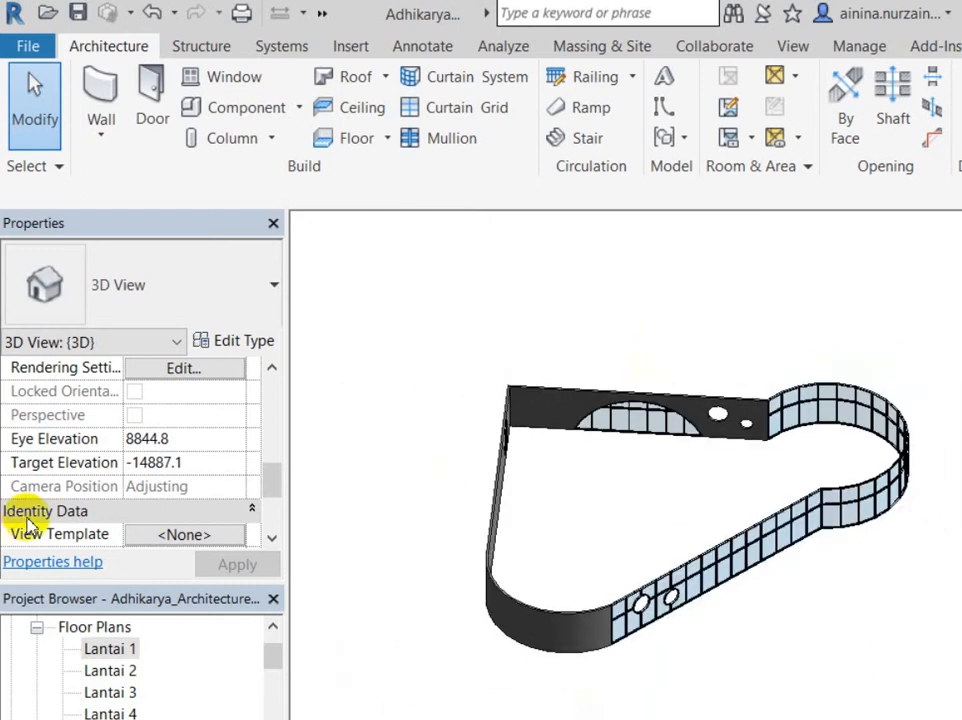
key(ctrl+Tab)
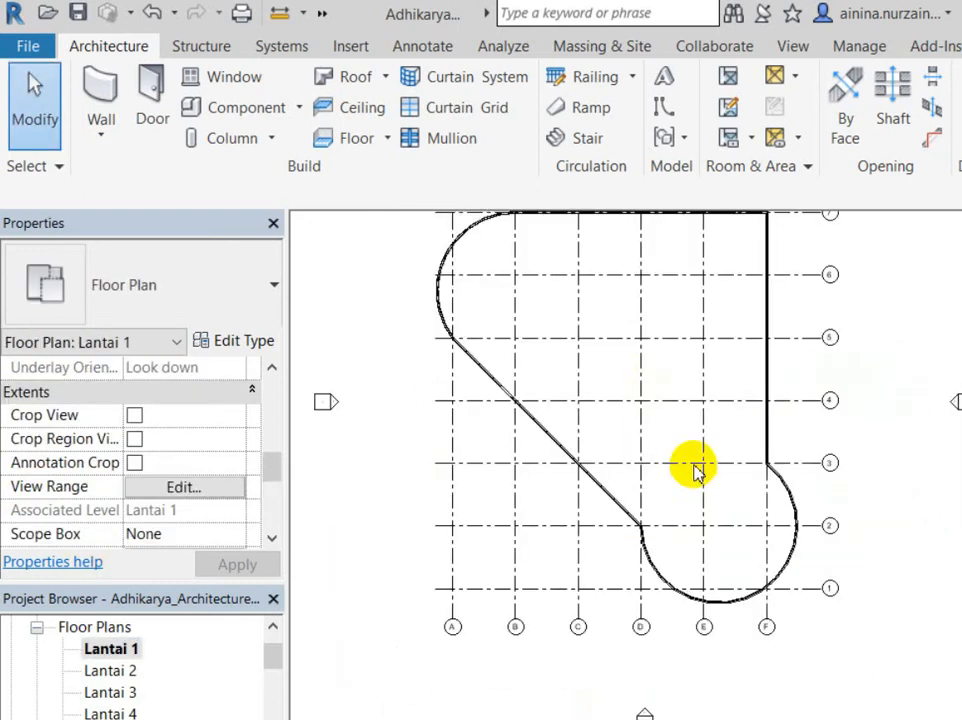
Step: Start the Wall tool with the plain Curtain Wall type and check its type settings
click(98, 76)
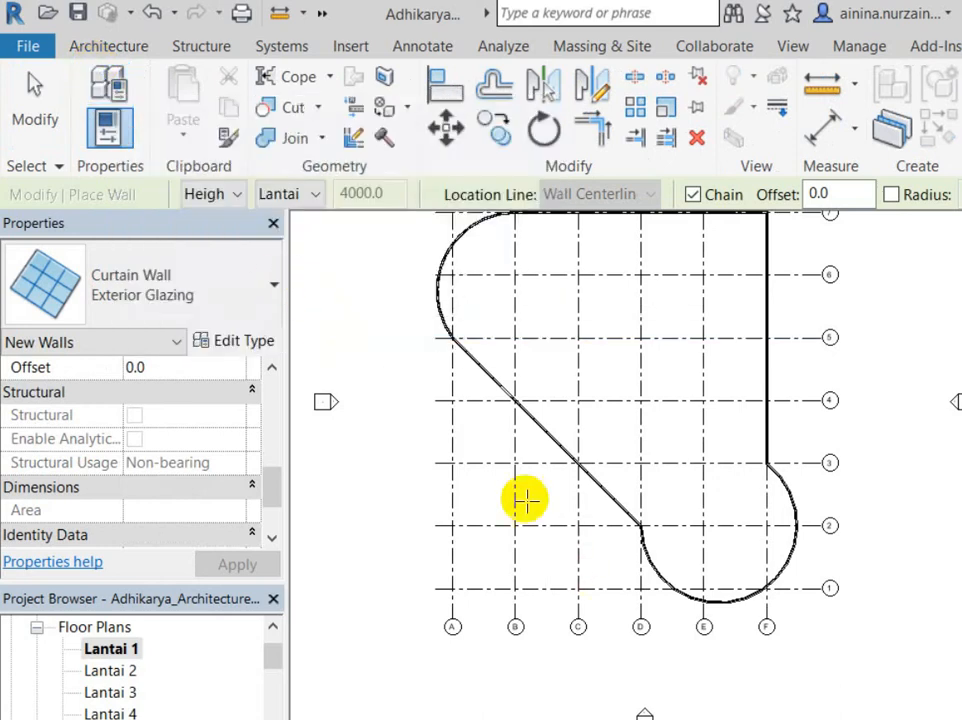
scroll(406, 457, up, 3)
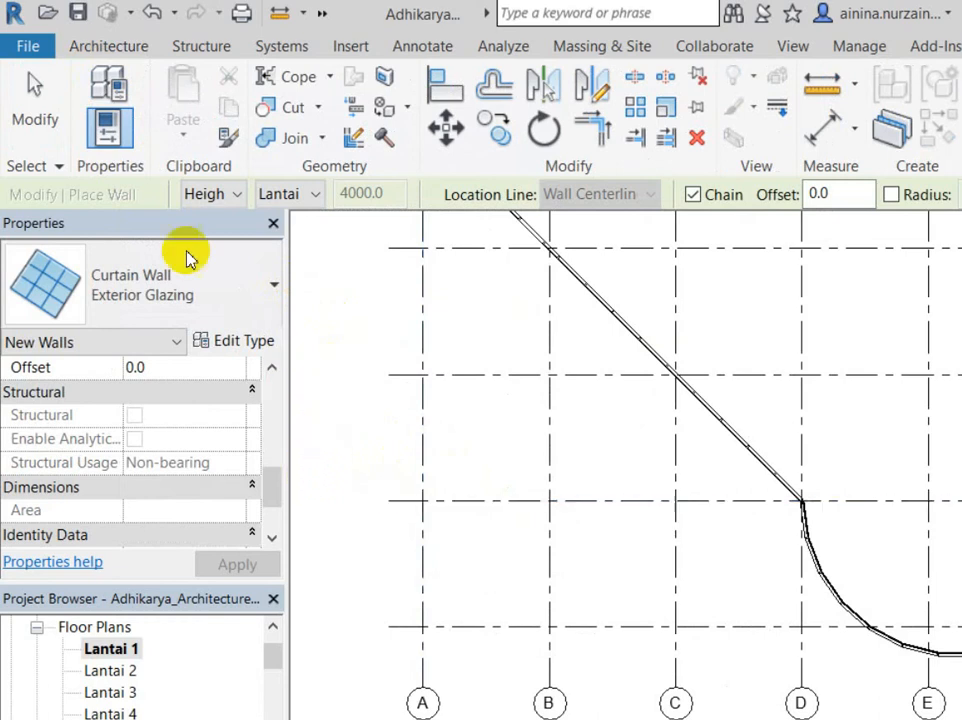
click(217, 283)
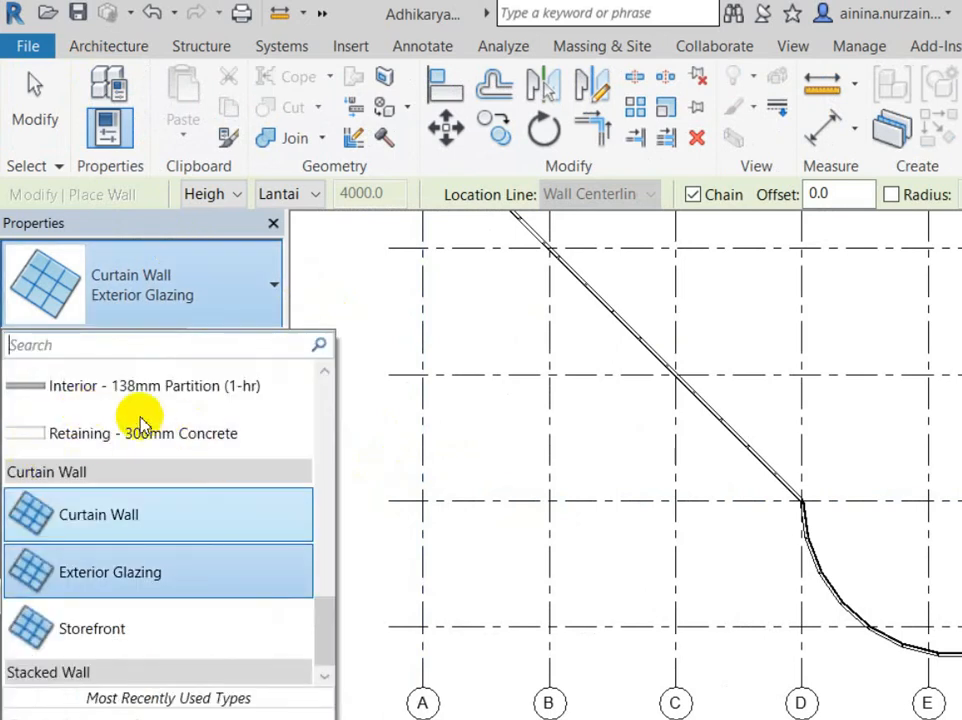
click(120, 514)
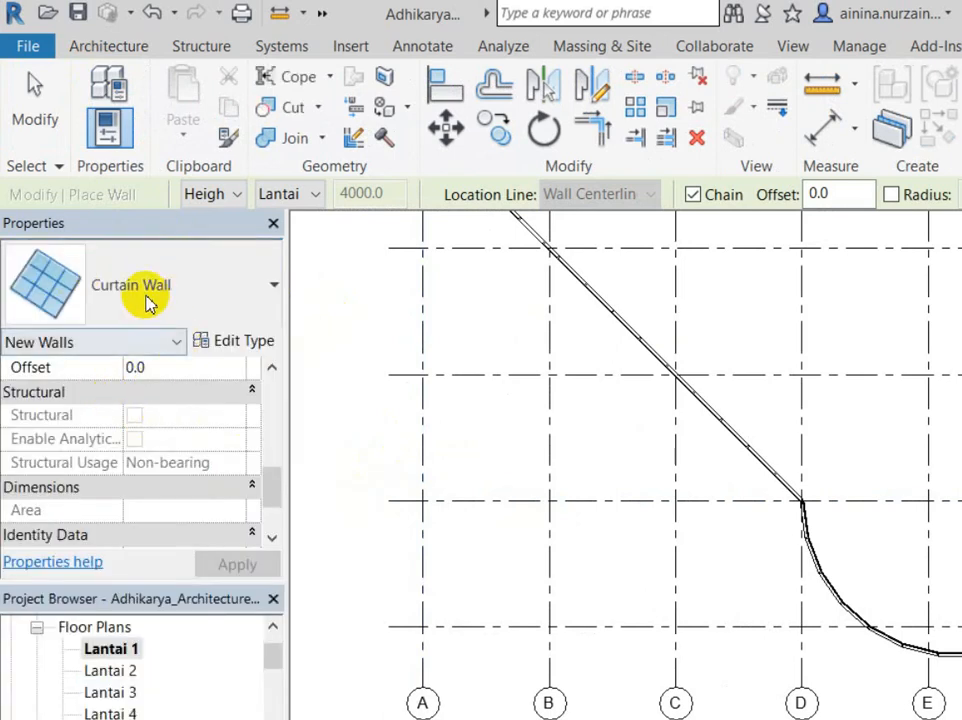
click(235, 340)
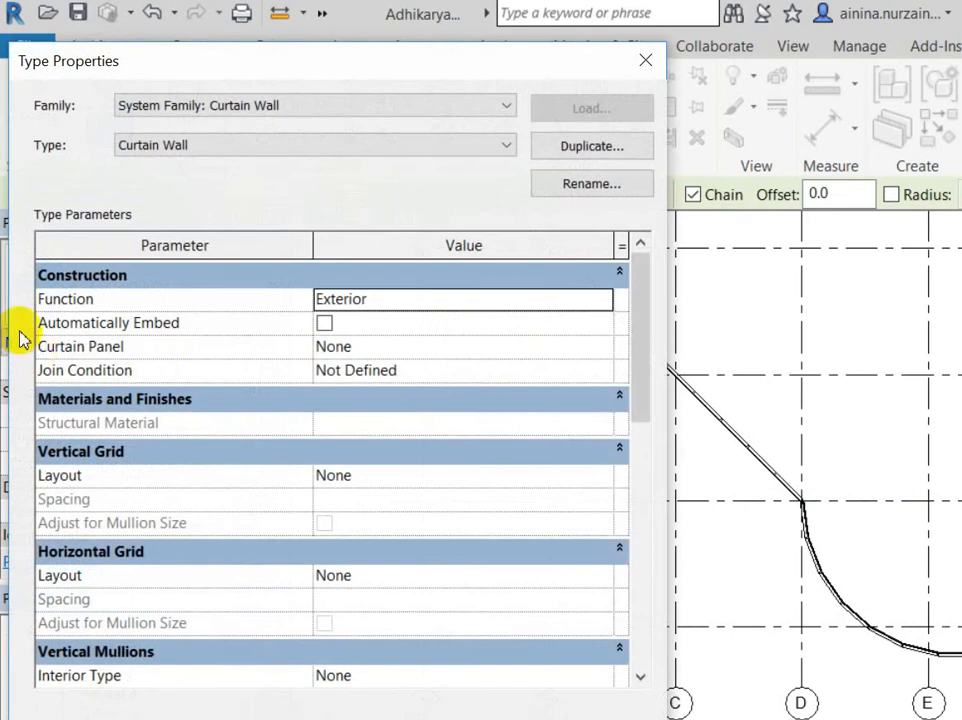
scroll(60, 455, down, 3)
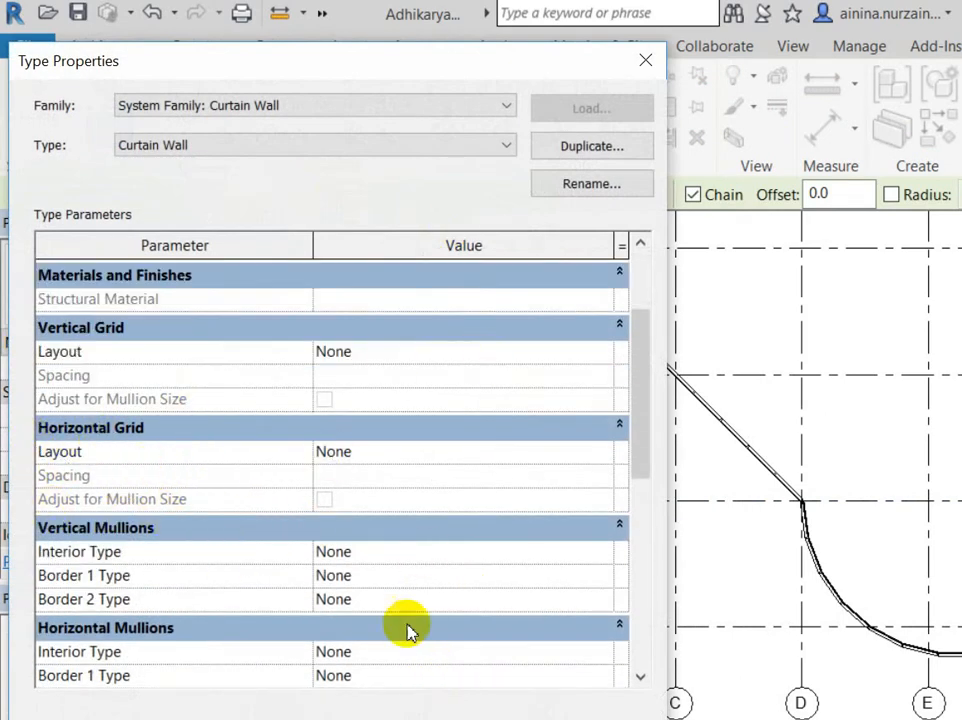
key(Escape)
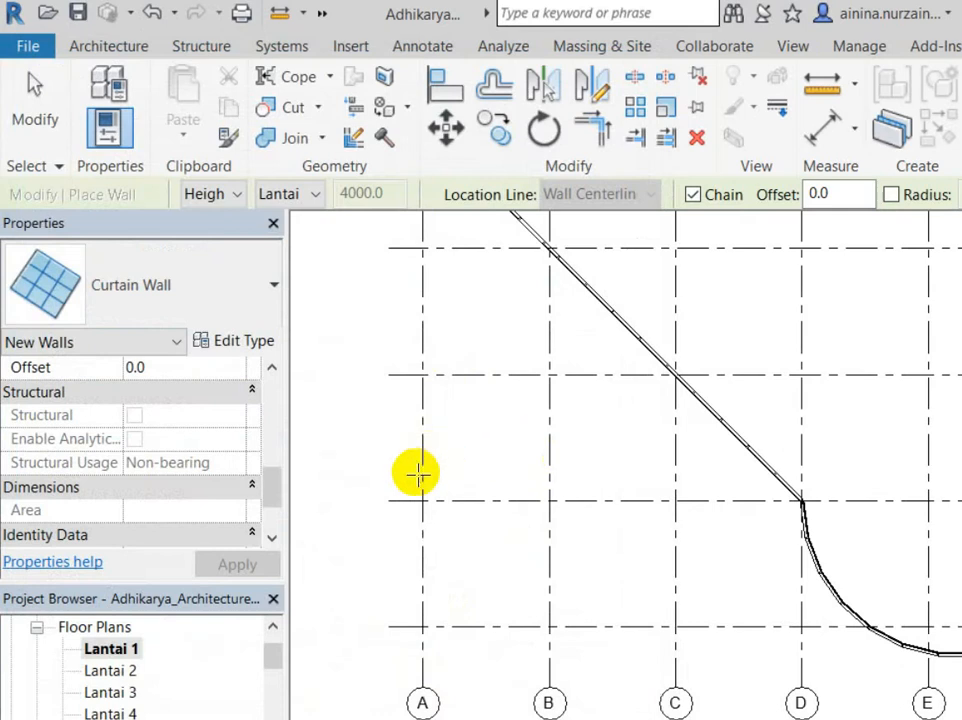
Step: Draw the straight curtain wall across the plan to past gridline C, then exit
scroll(326, 455, down, 2)
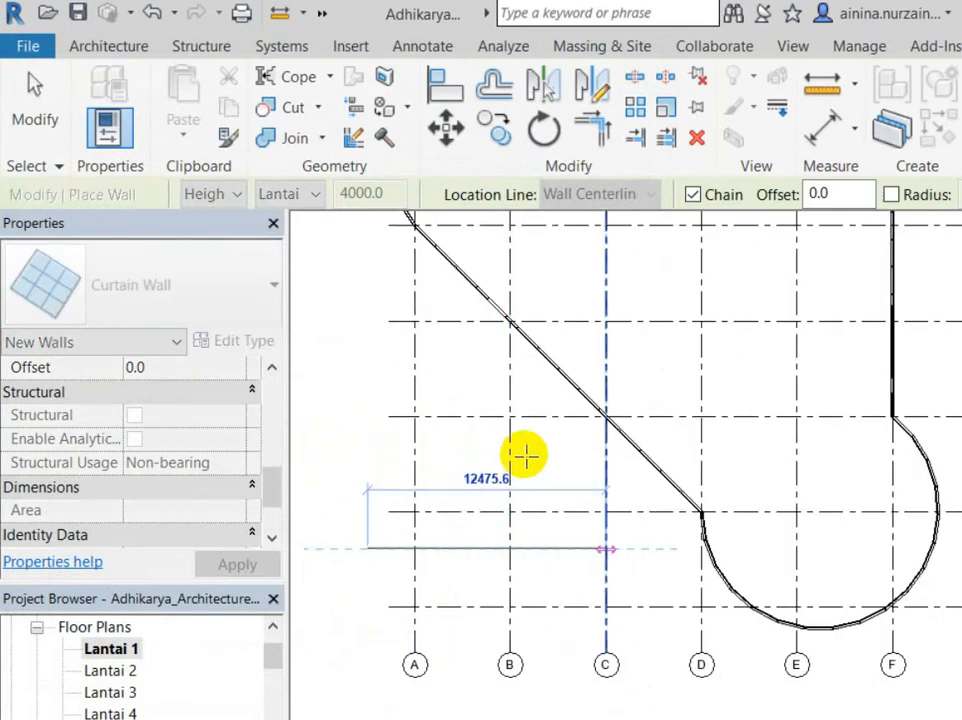
click(635, 548)
click(20, 95)
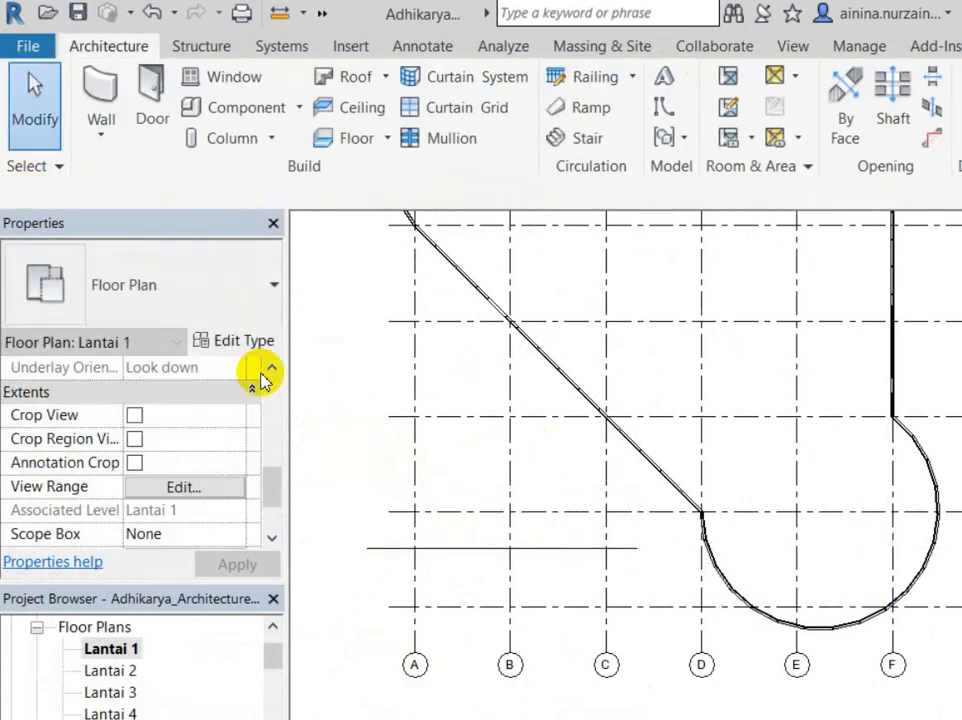
scroll(447, 455, up, 4)
scroll(451, 417, down, 2)
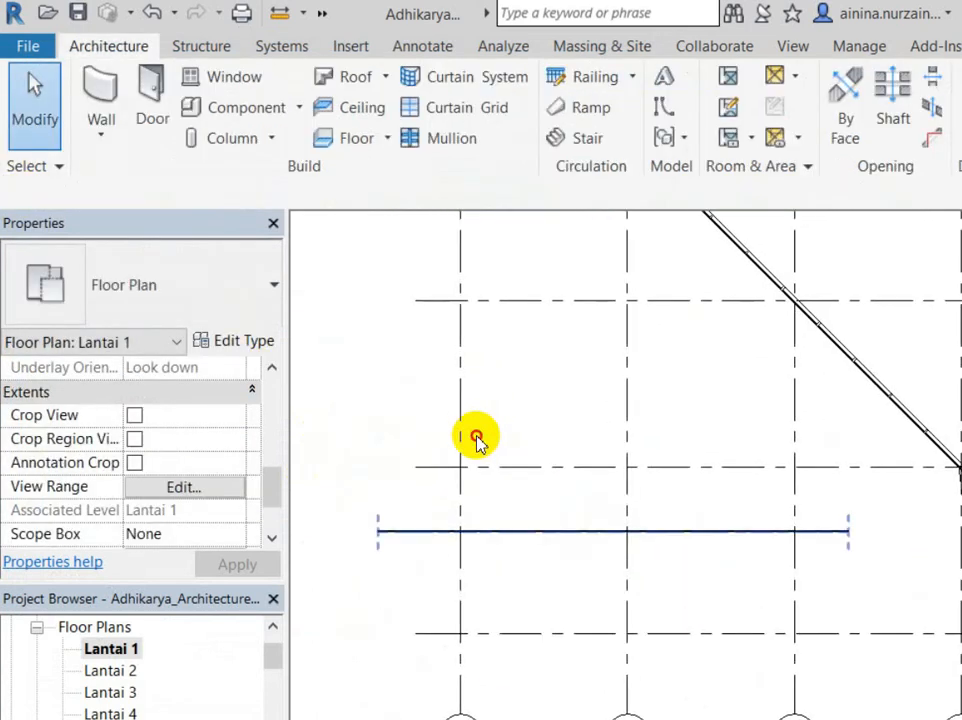
click(476, 440)
key(Escape)
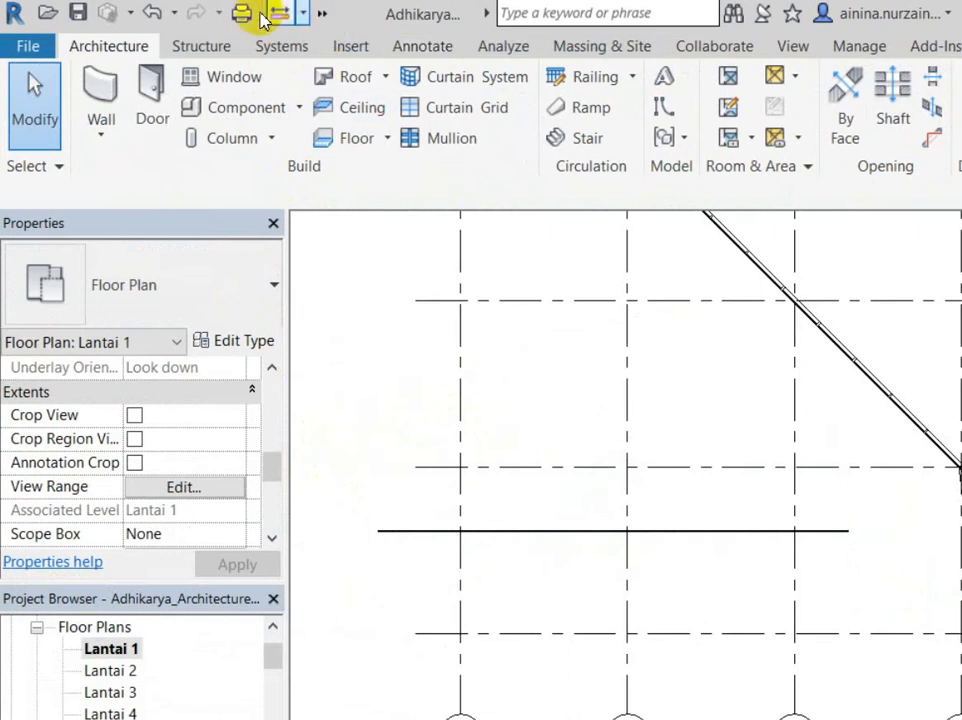
click(322, 13)
Step: Orbit and pan the default 3D view to frame the new undivided curtain wall
click(359, 39)
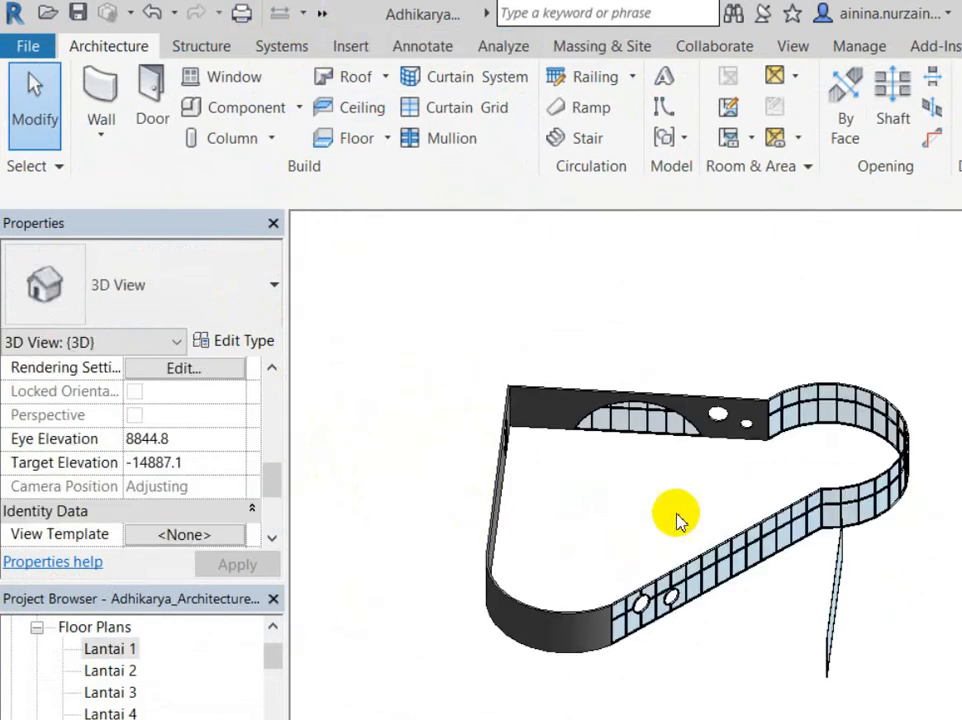
scroll(700, 495, up, 3)
shift+middle_drag(726, 515, 958, 450)
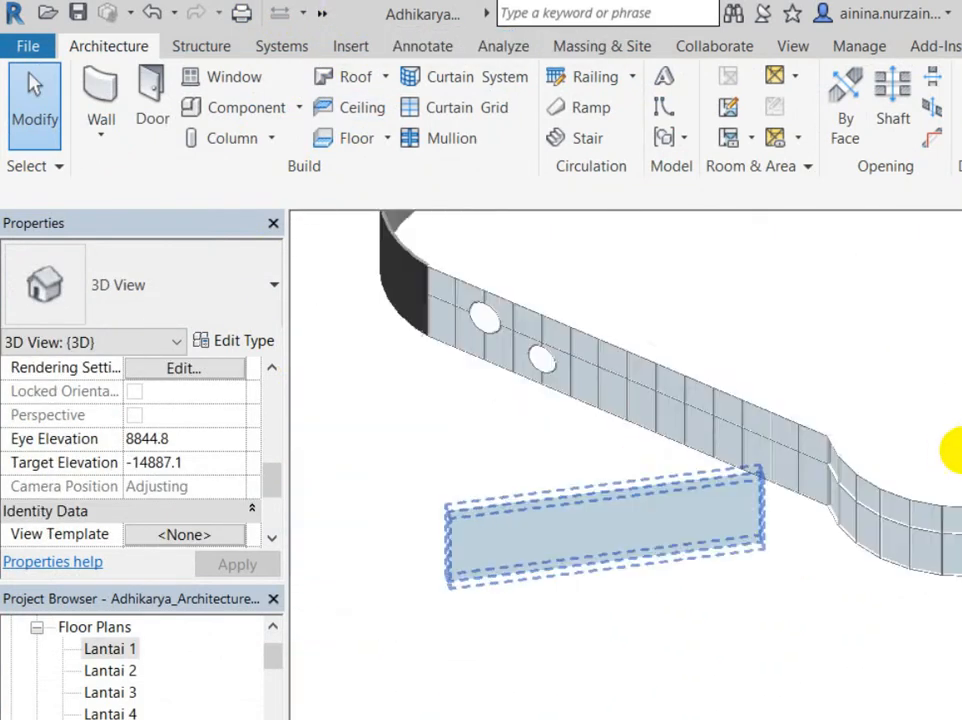
scroll(679, 482, up, 1)
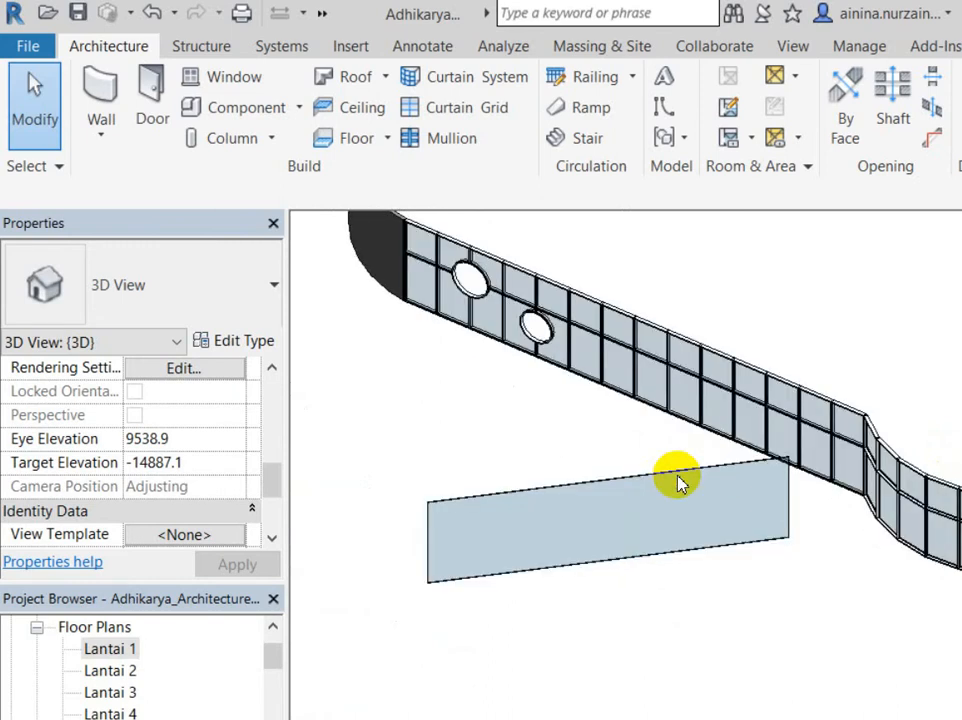
scroll(700, 495, up, 2)
middle_drag(721, 505, 768, 518)
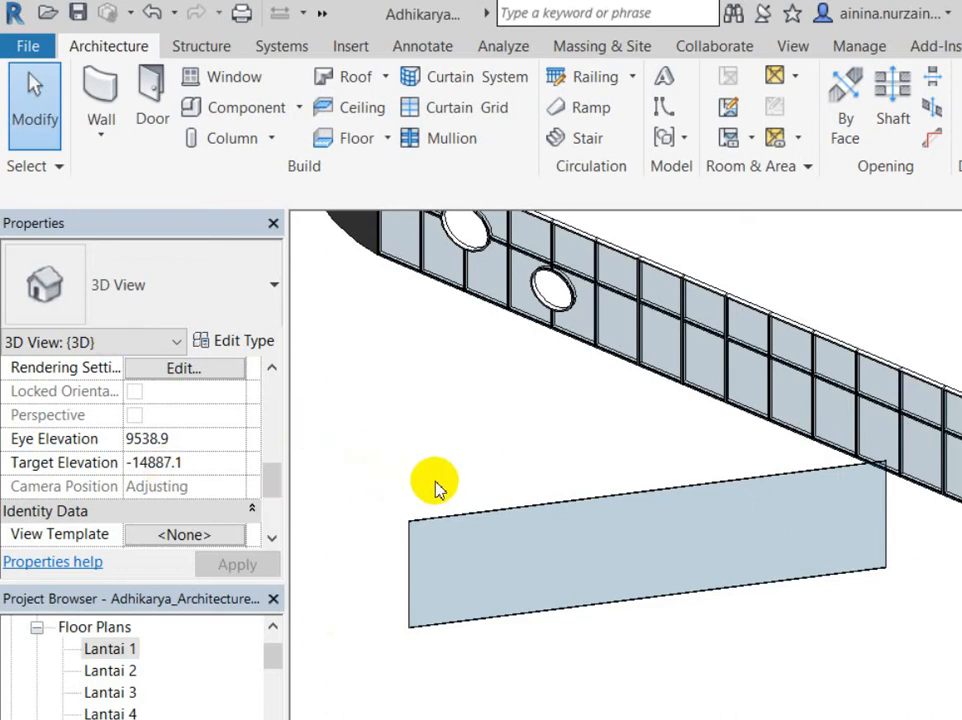
click(509, 215)
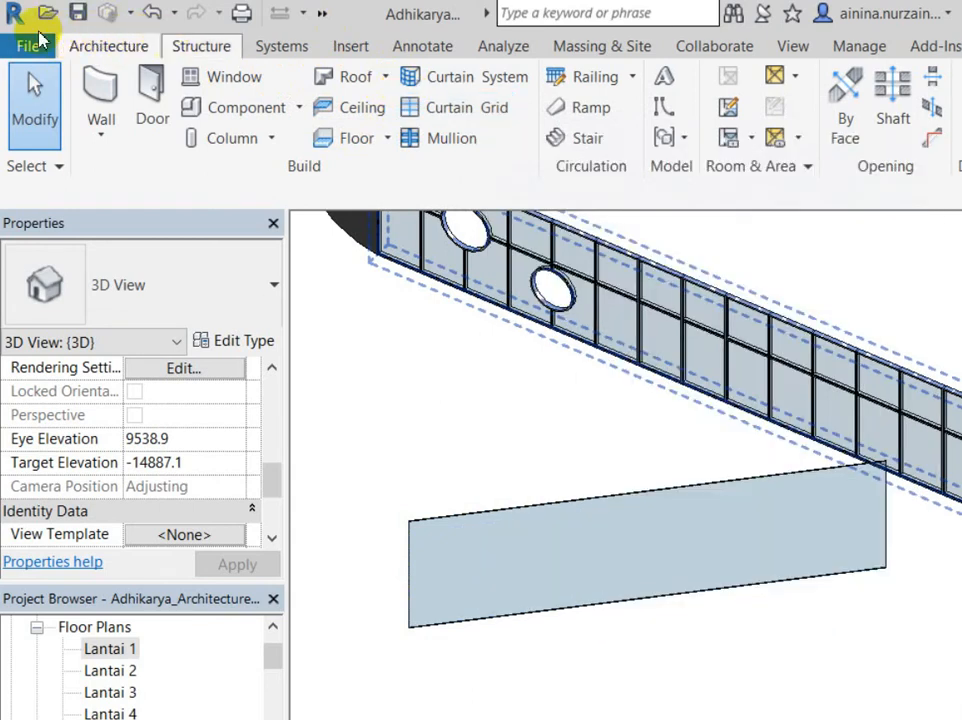
Step: Add a vertical grid line near the wall's left end and horizontal lines splitting the left panels
click(381, 102)
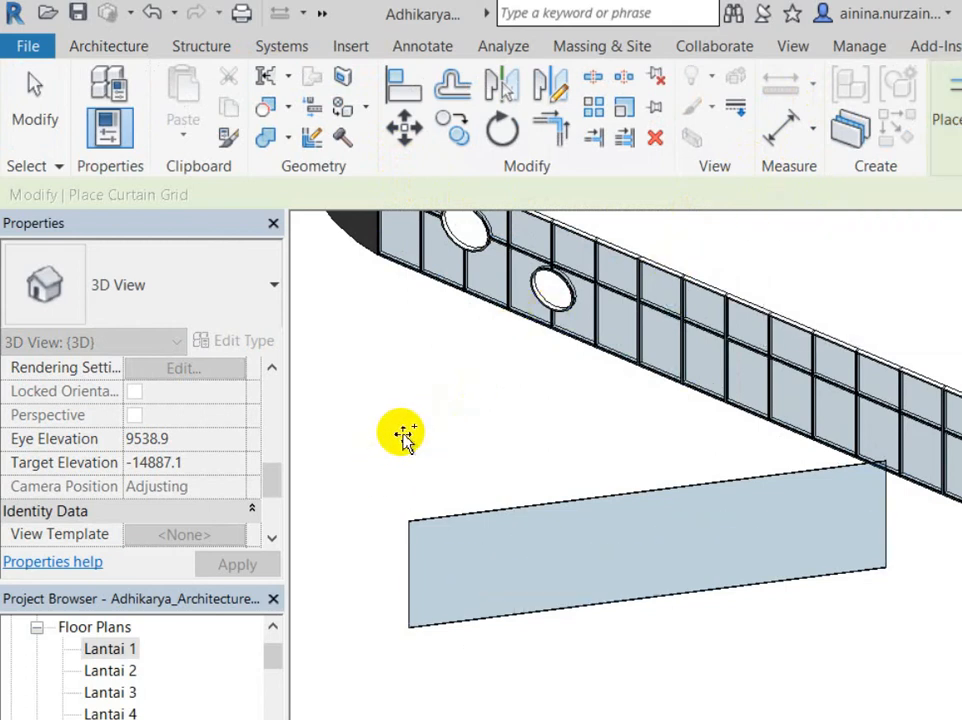
scroll(404, 436, up, 1)
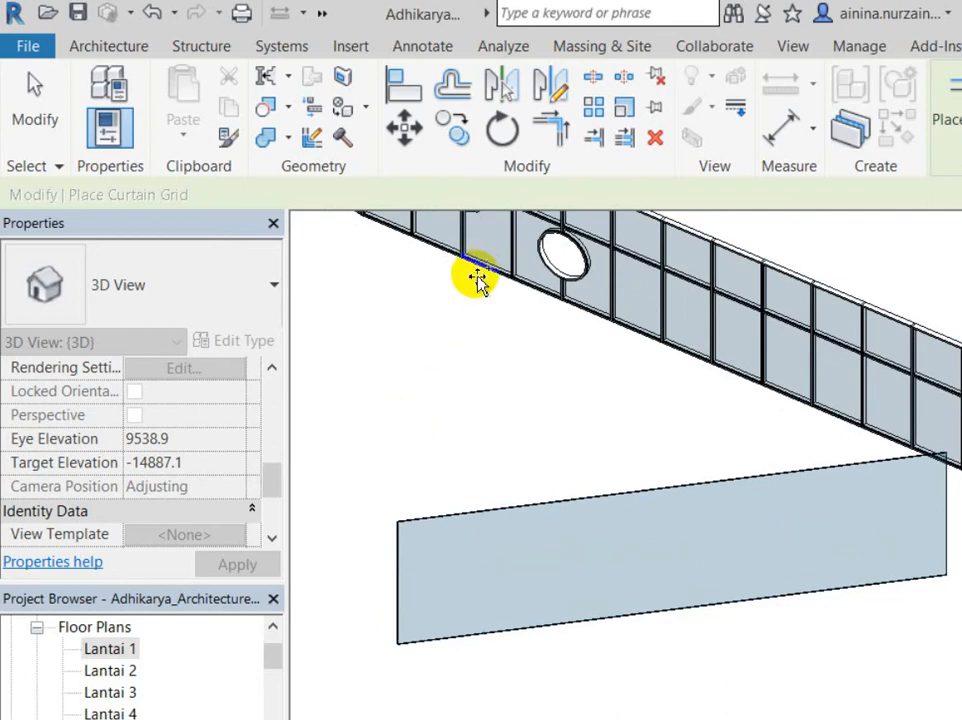
click(382, 429)
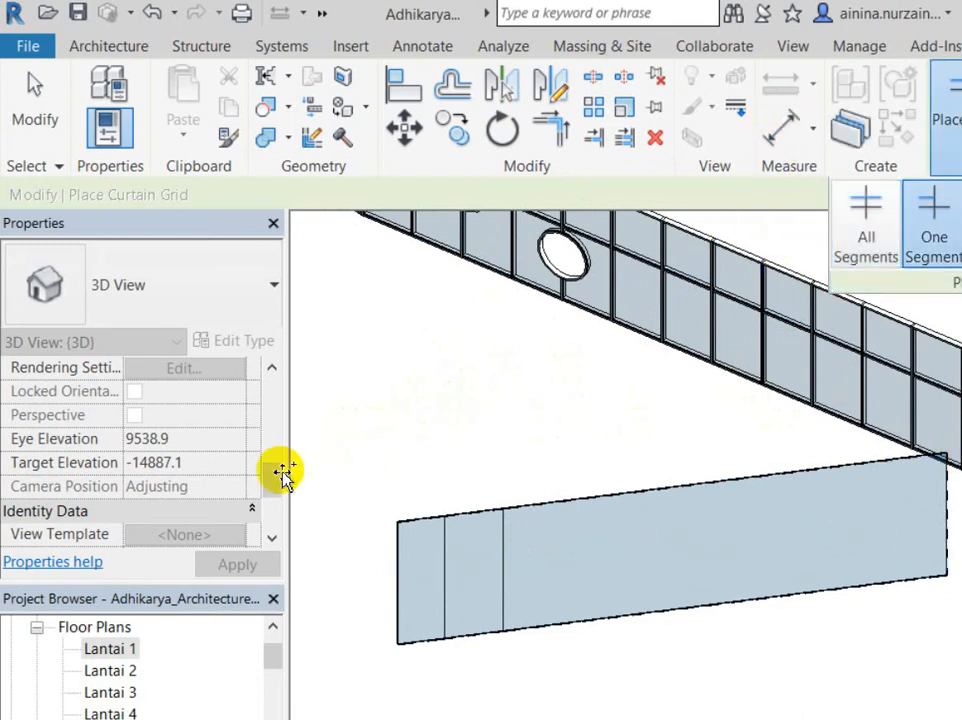
scroll(397, 466, up, 3)
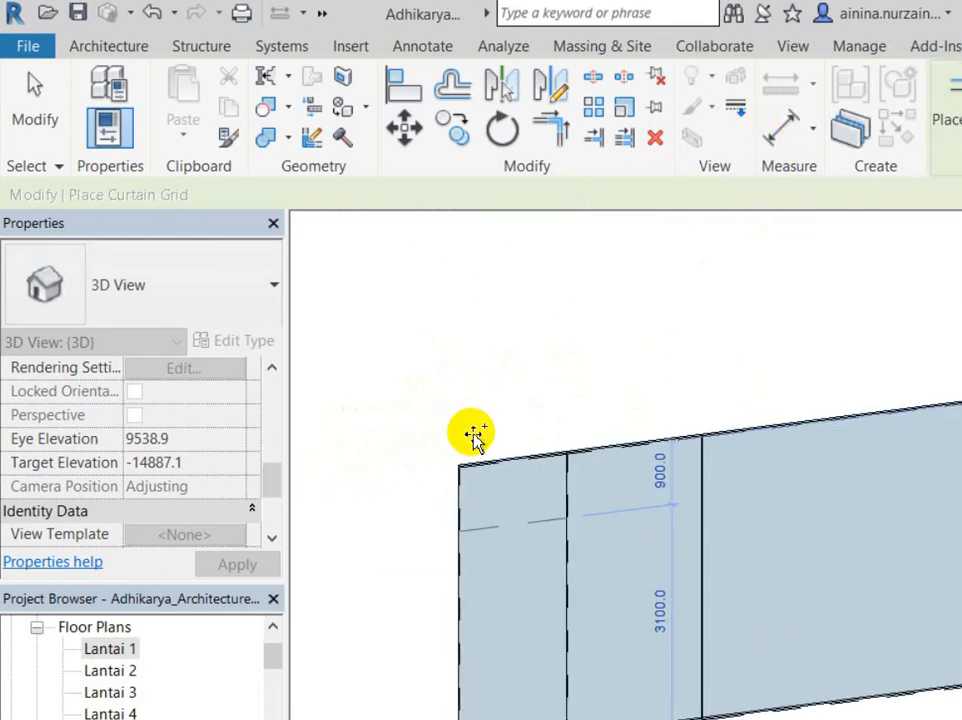
click(500, 504)
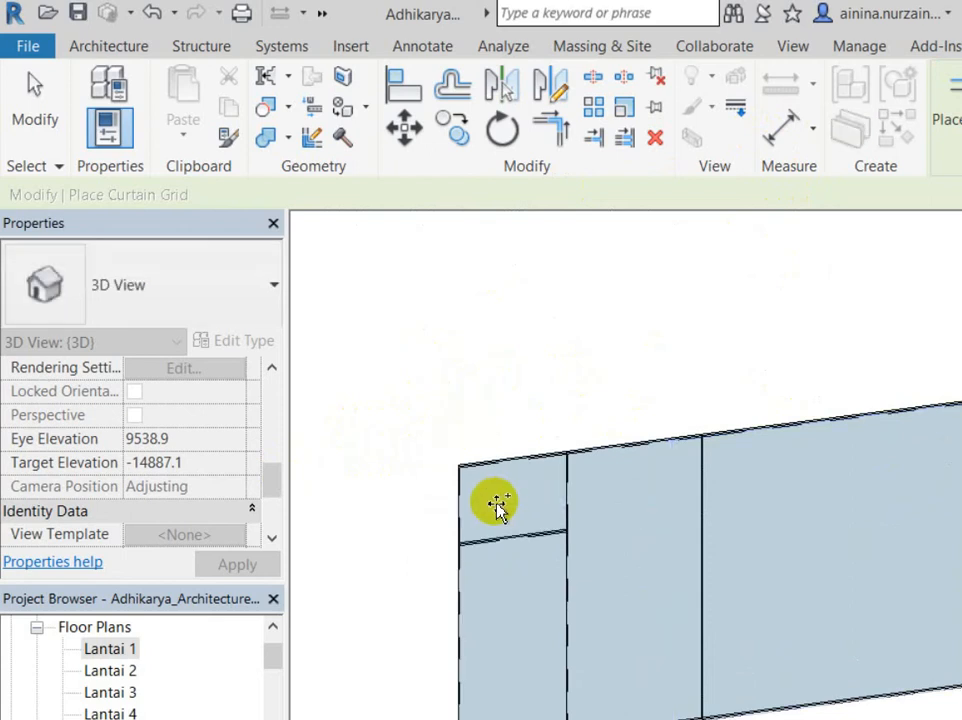
click(480, 507)
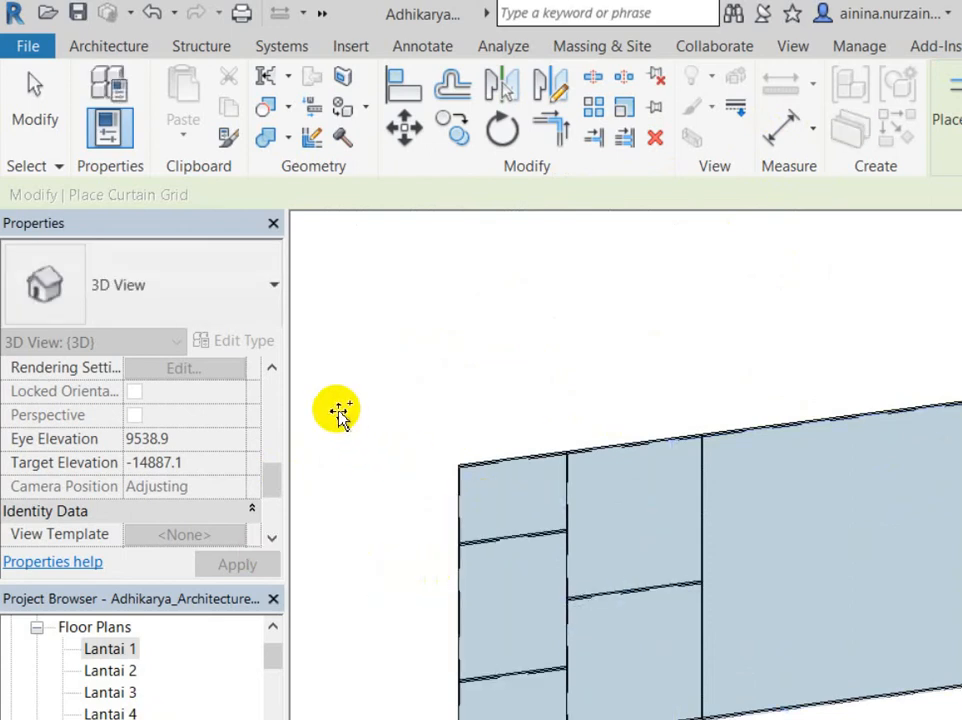
scroll(282, 360, down, 4)
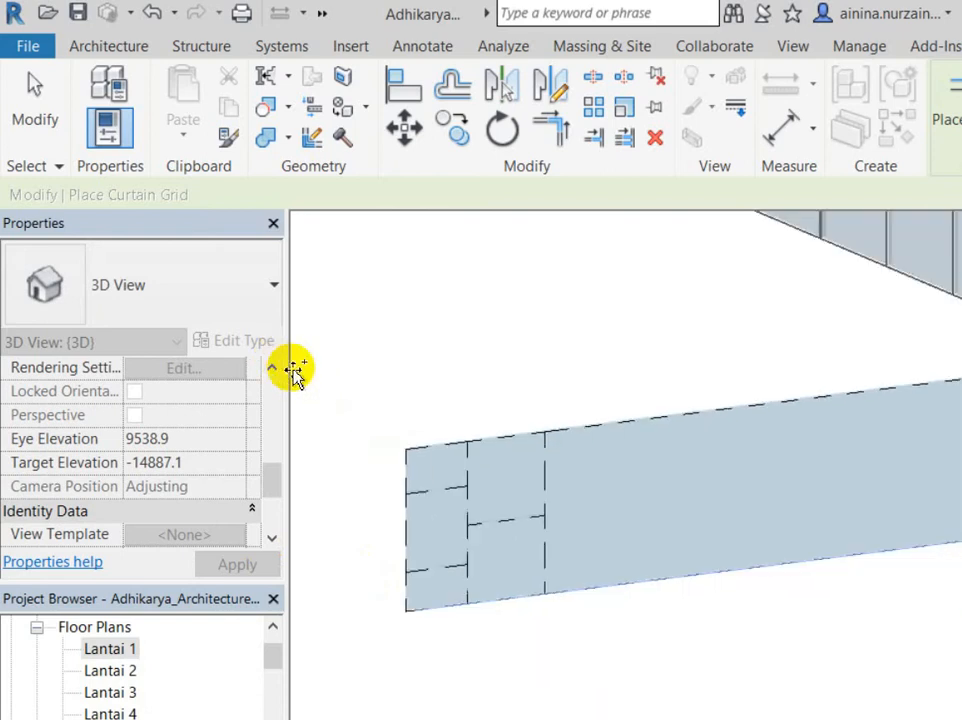
Step: Add a vertical grid line on the right, then a One Segment horizontal line across the wide panel
middle_drag(735, 440, 588, 457)
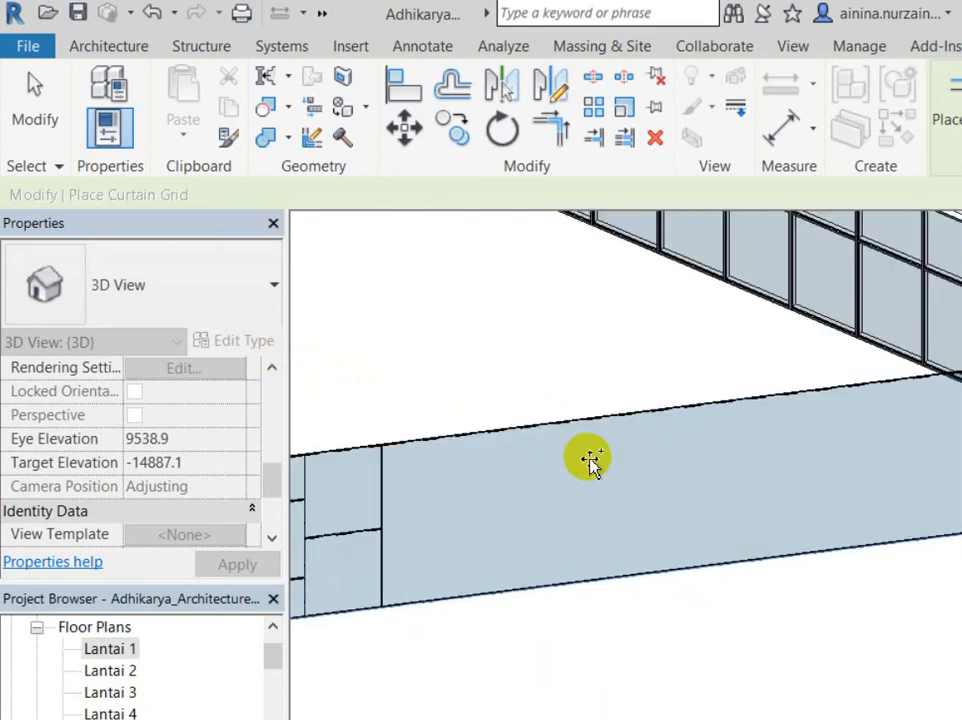
click(733, 320)
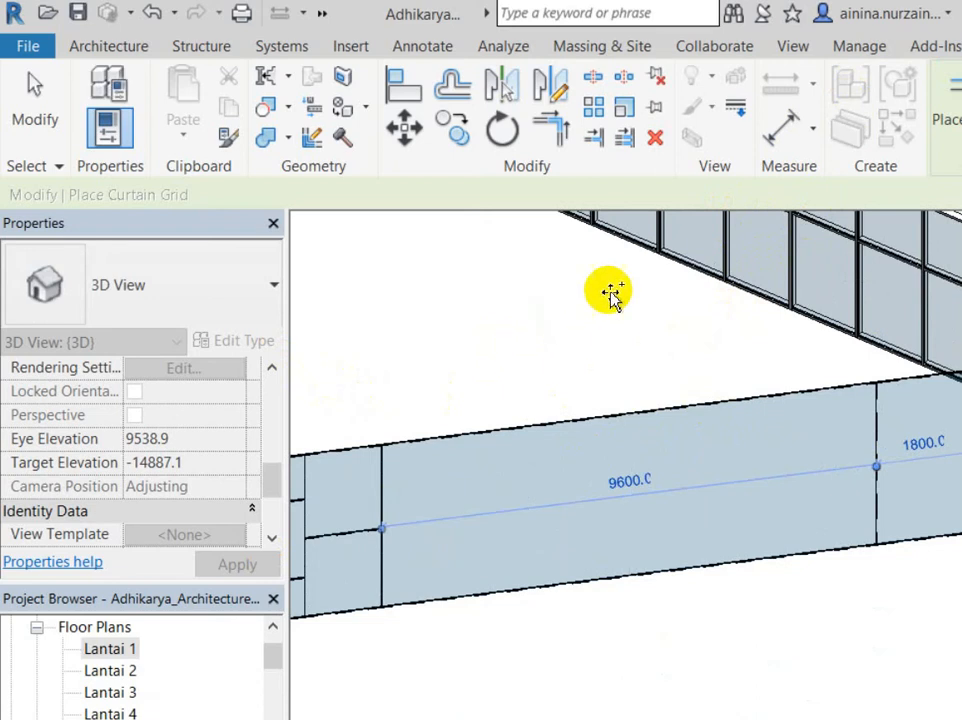
mouse_move(944, 110)
click(932, 225)
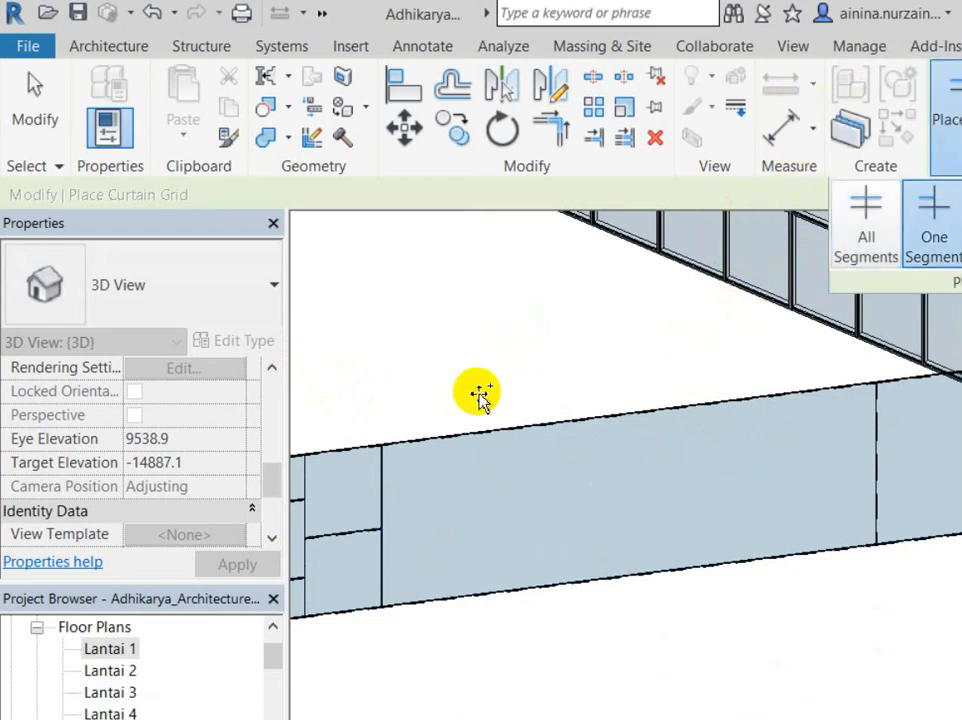
click(323, 481)
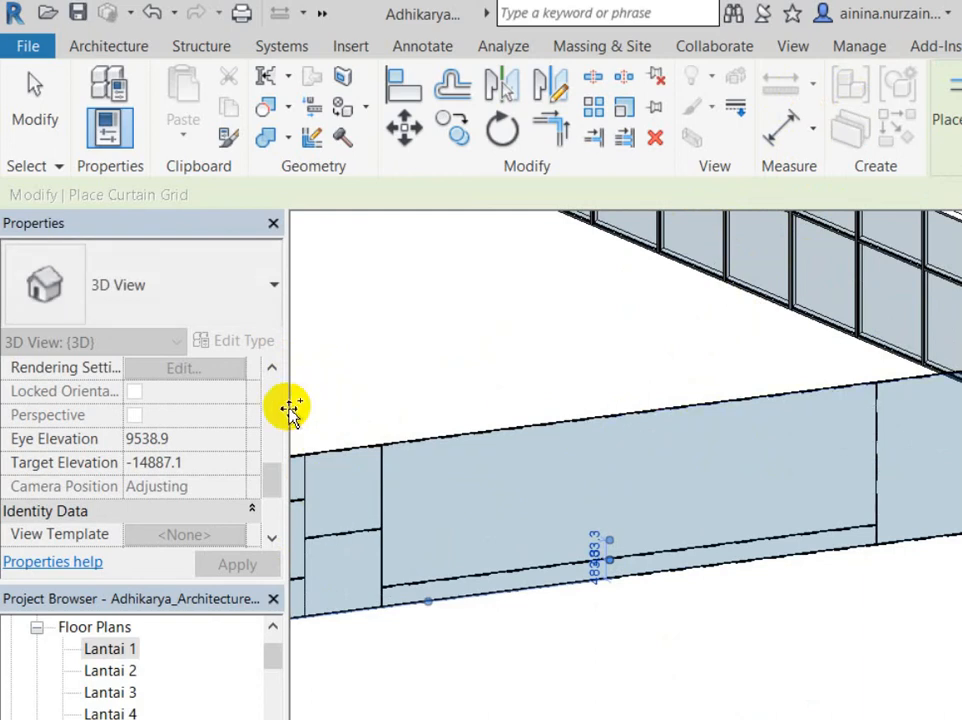
scroll(737, 430, down, 2)
scroll(700, 448, up, 3)
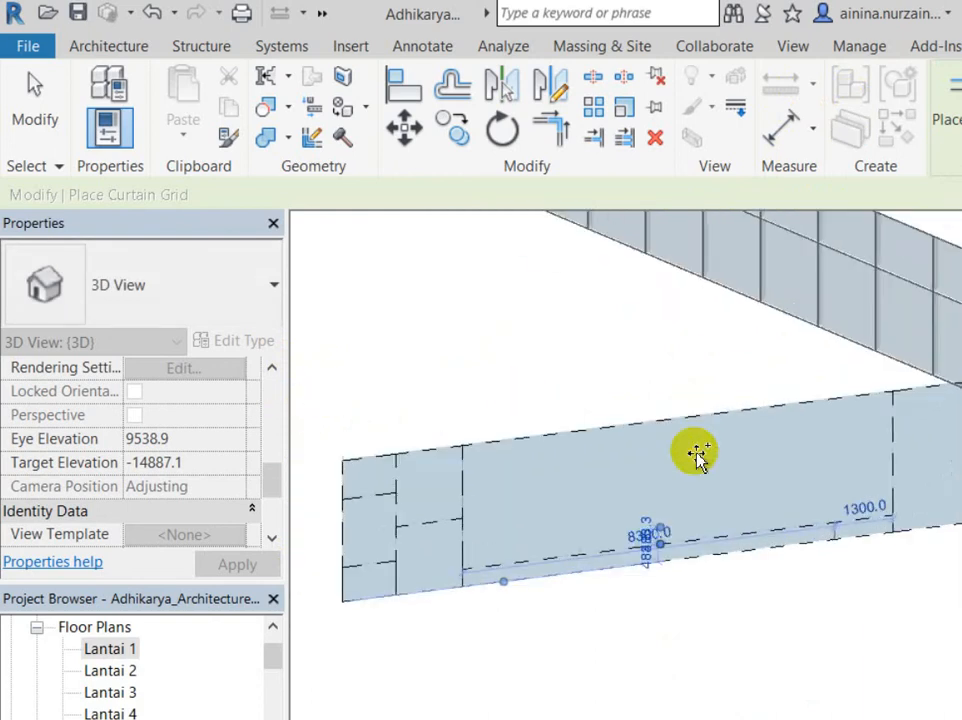
scroll(745, 427, down, 3)
scroll(745, 428, up, 1)
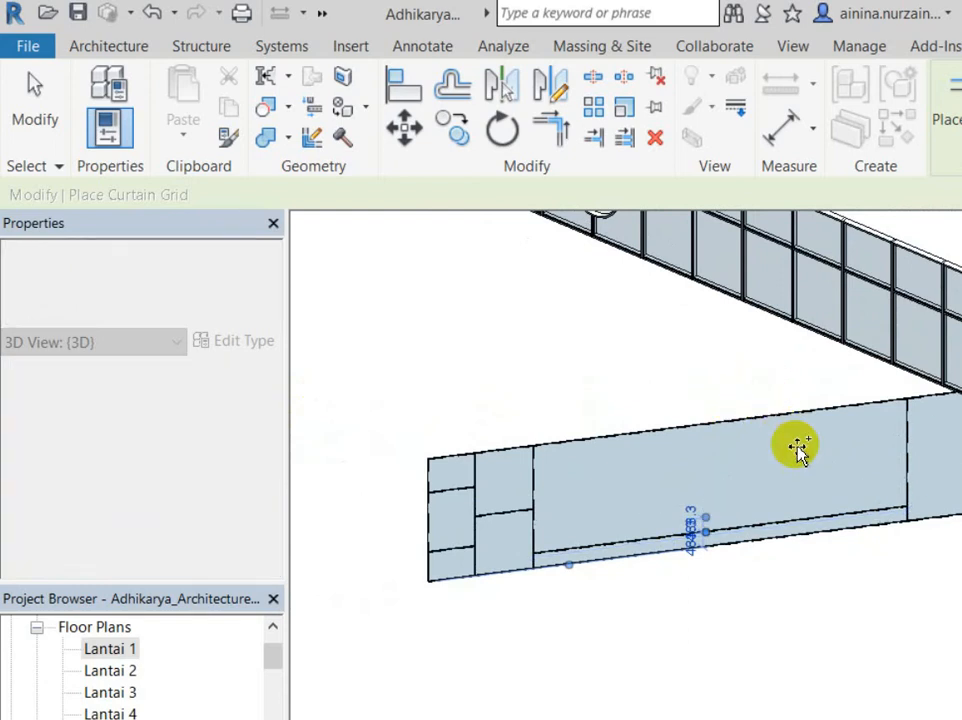
key(Escape)
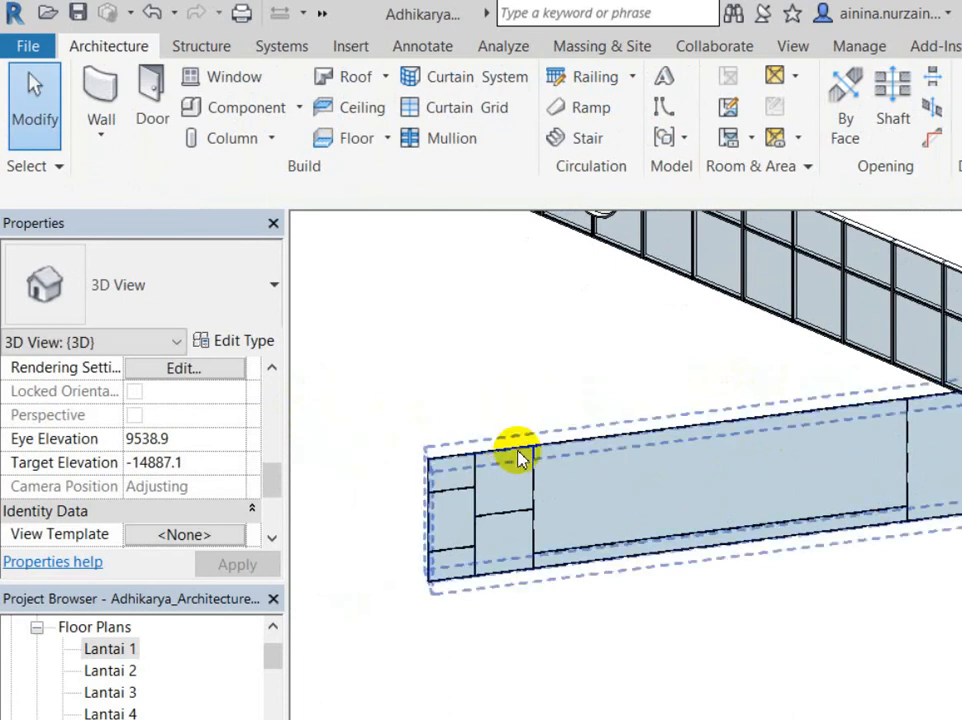
Step: Select and deselect grid lines at the straight wall's left end to inspect them
click(530, 459)
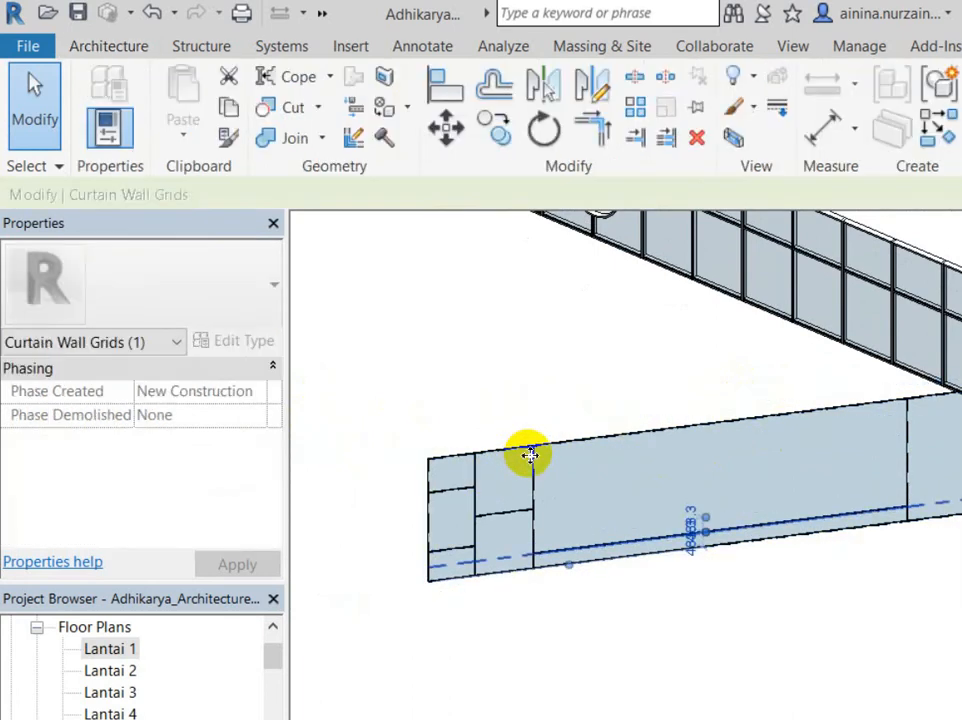
key(Escape)
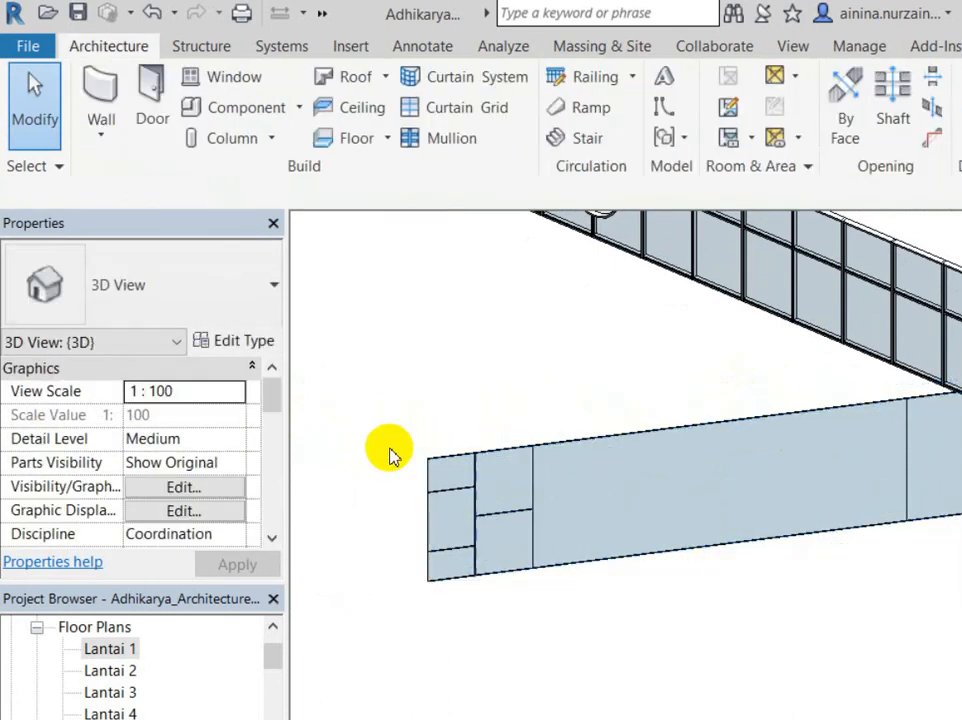
scroll(370, 462, up, 3)
click(382, 466)
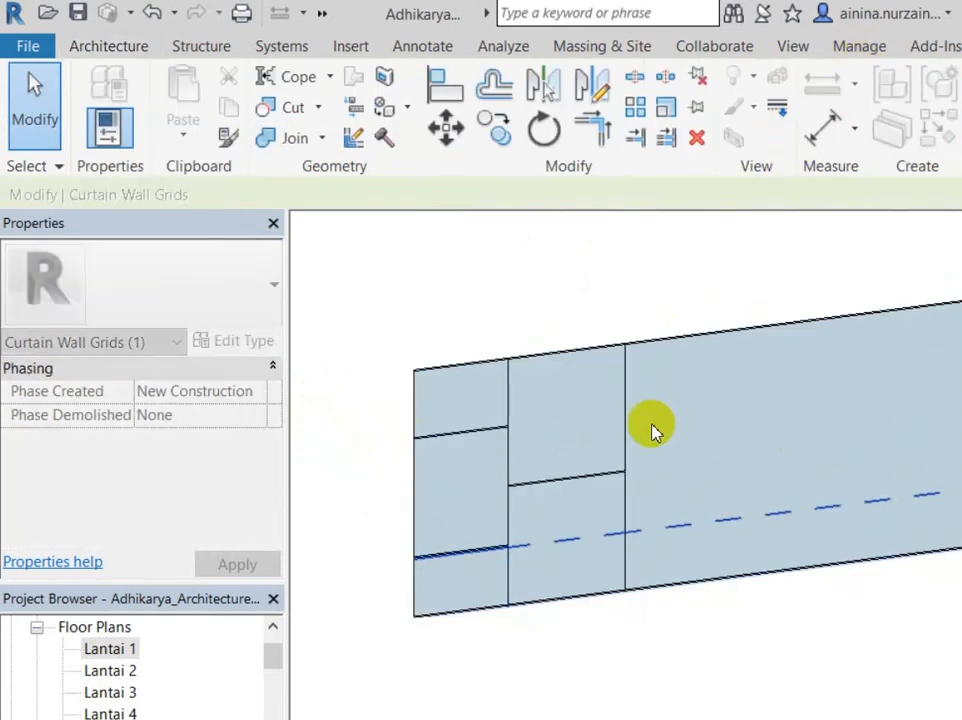
shift+middle_drag(294, 386, 318, 490)
key(Escape)
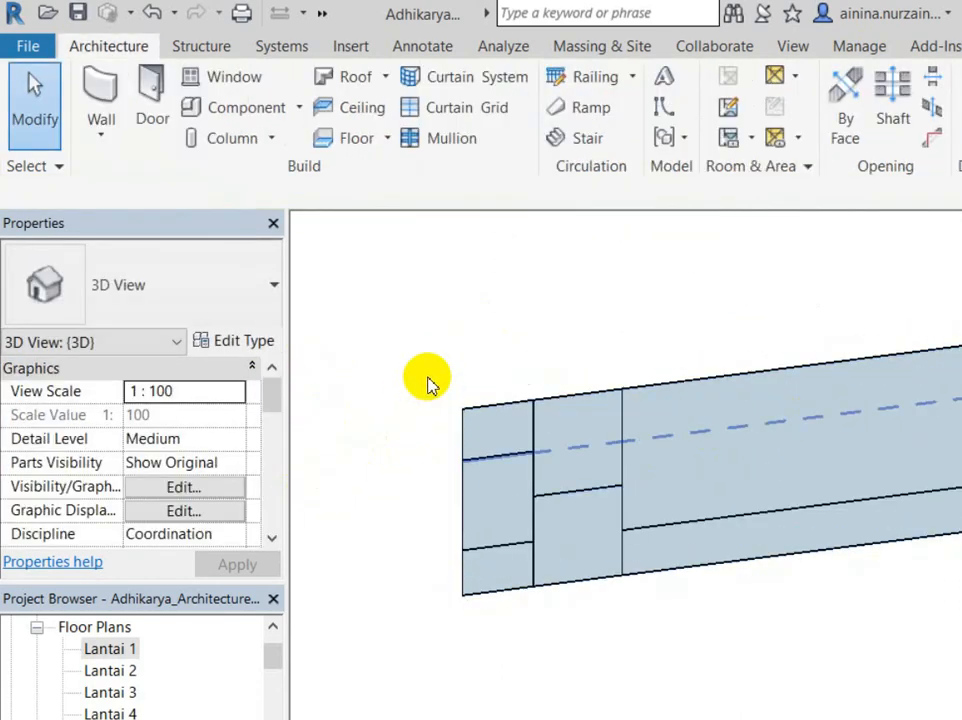
click(520, 452)
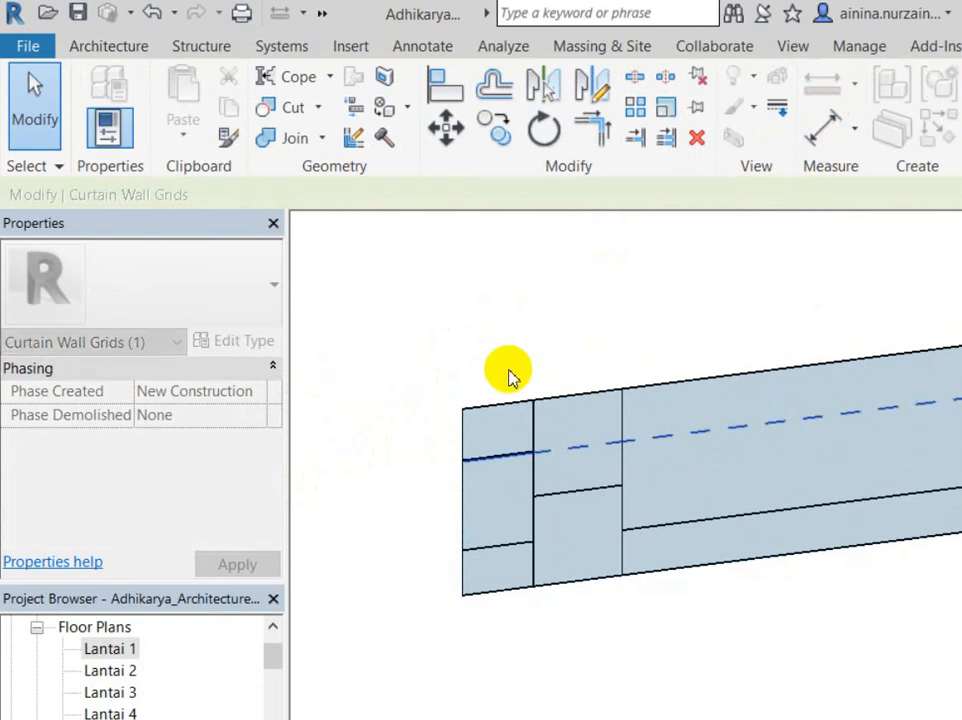
click(545, 365)
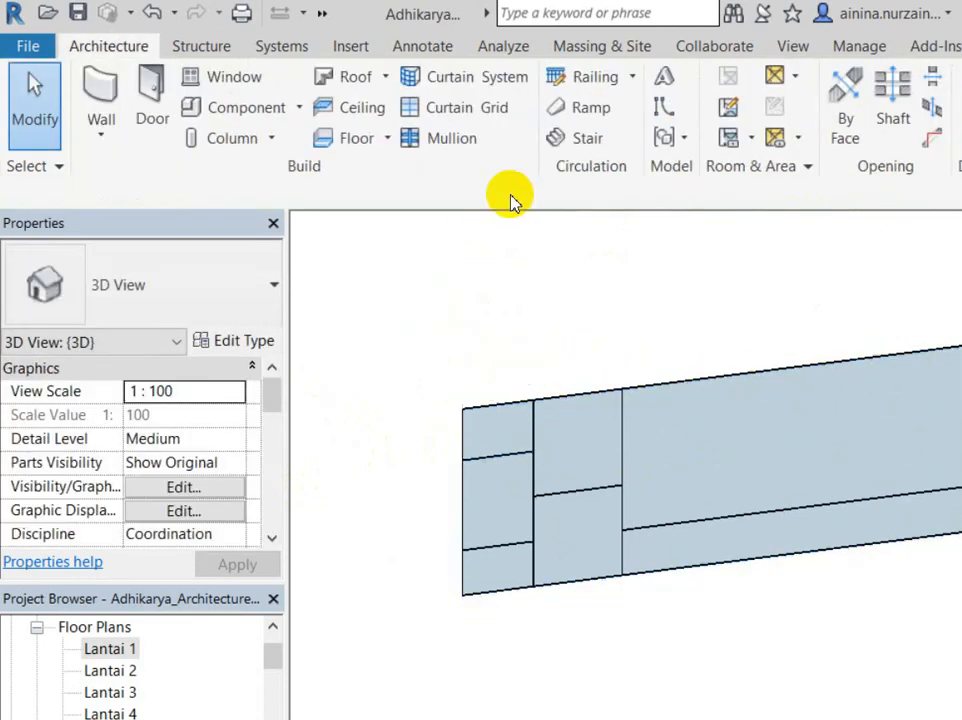
scroll(350, 270, down, 2)
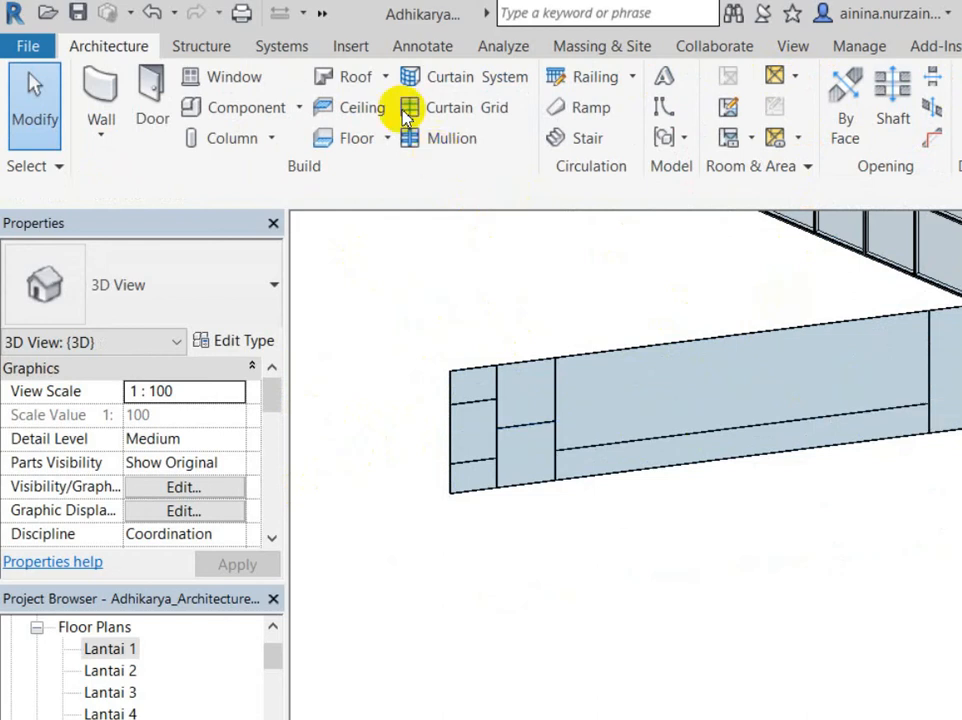
Step: Select the wall's horizontal gridline, then start Curtain Grid placement on the long panel
click(453, 357)
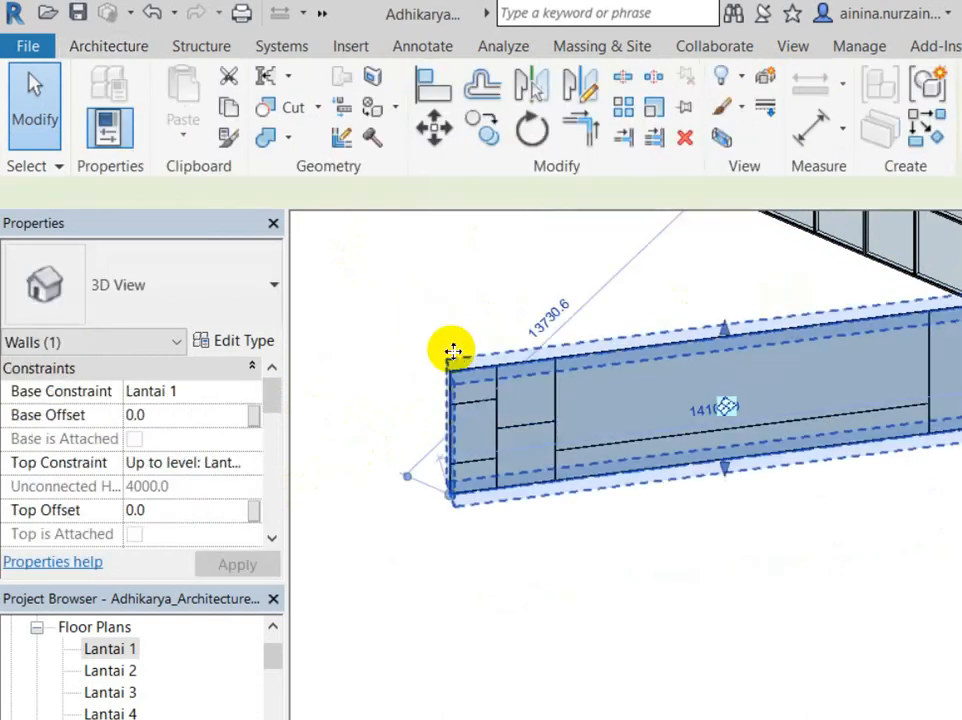
click(432, 344)
click(447, 357)
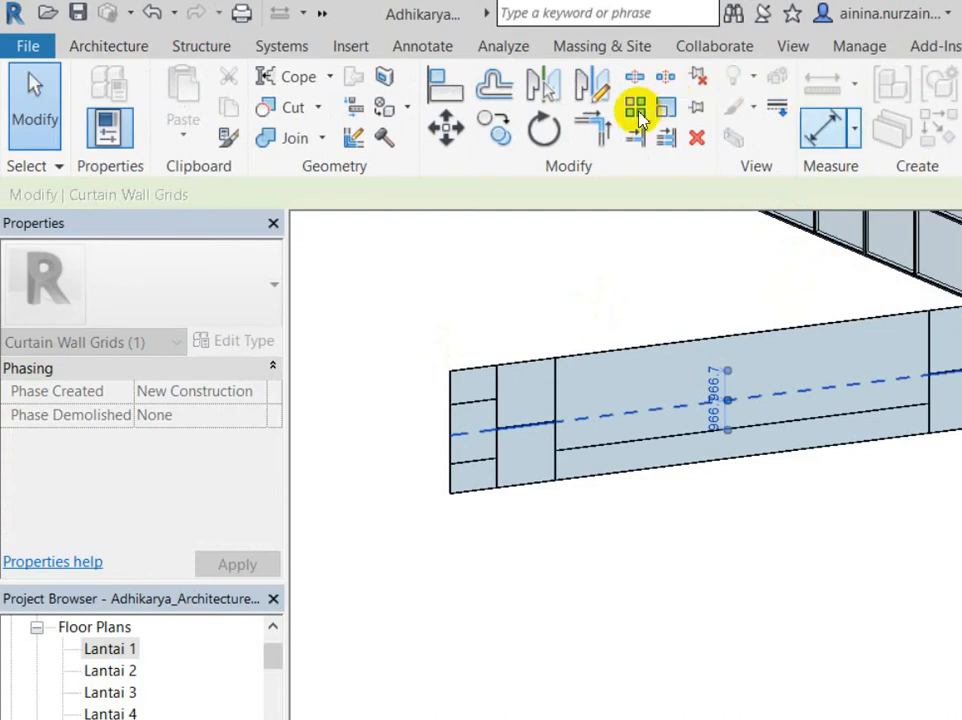
click(108, 46)
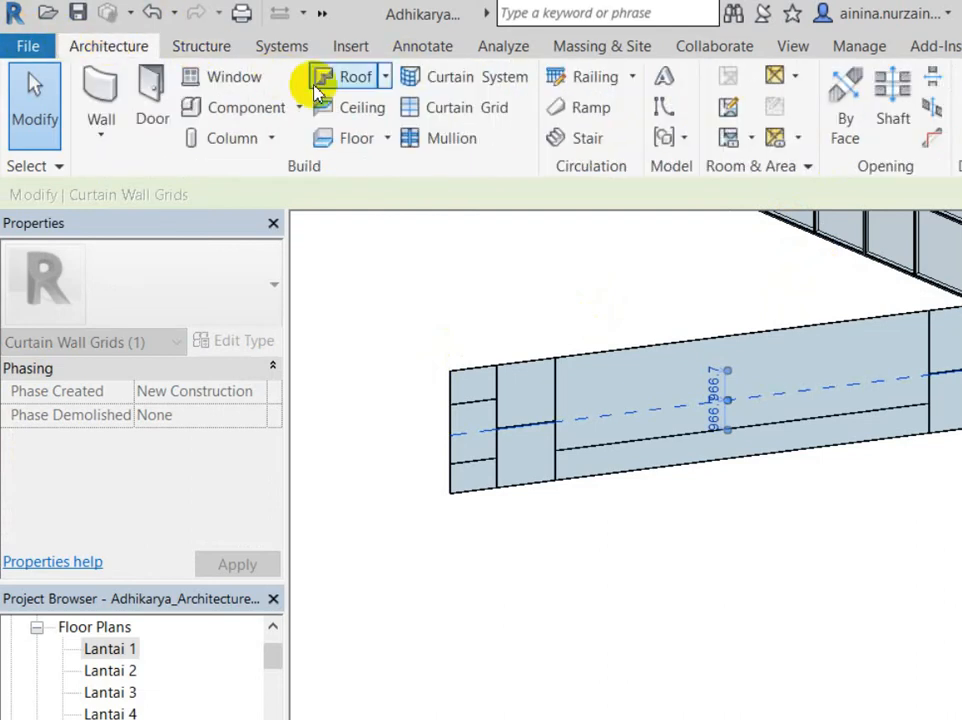
click(430, 105)
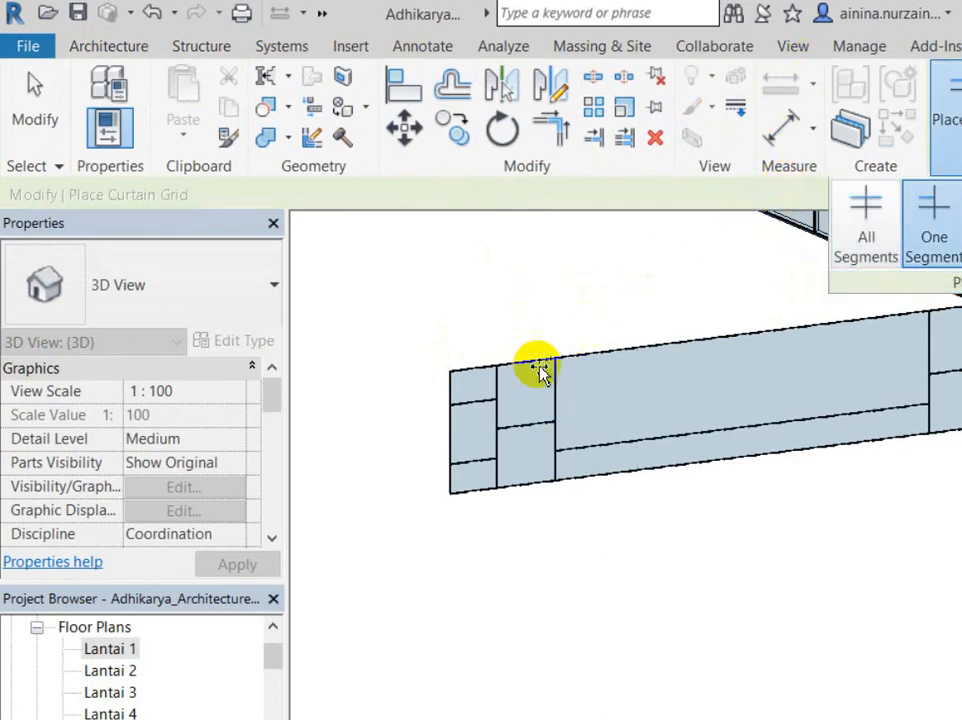
Step: Place two vertical gridlines at 2533.3 spacing in the wall's long upper panel
click(585, 370)
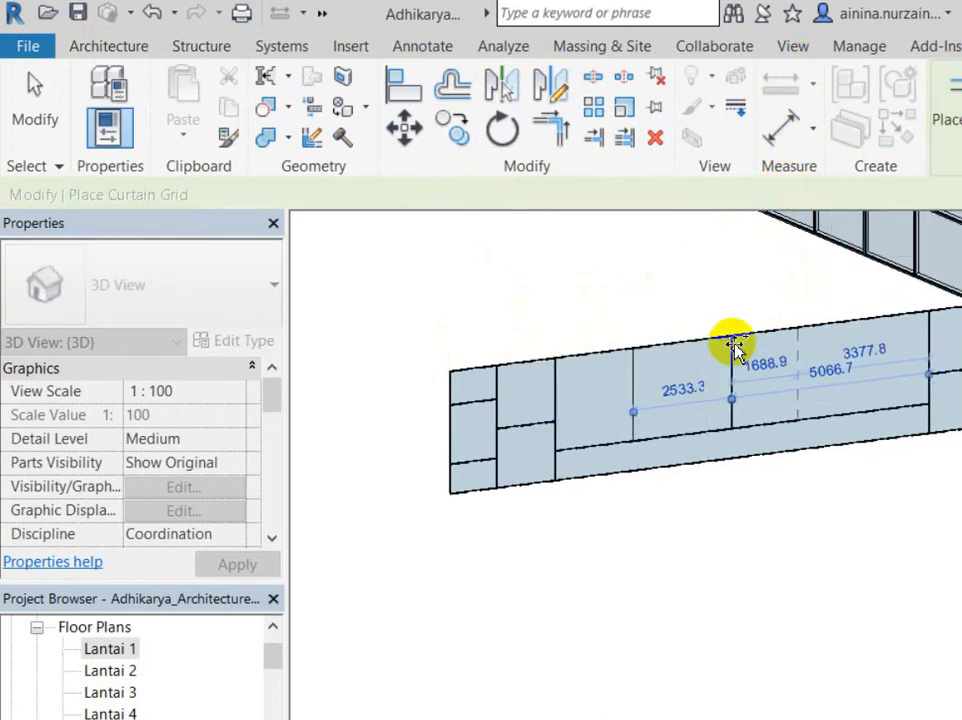
click(697, 345)
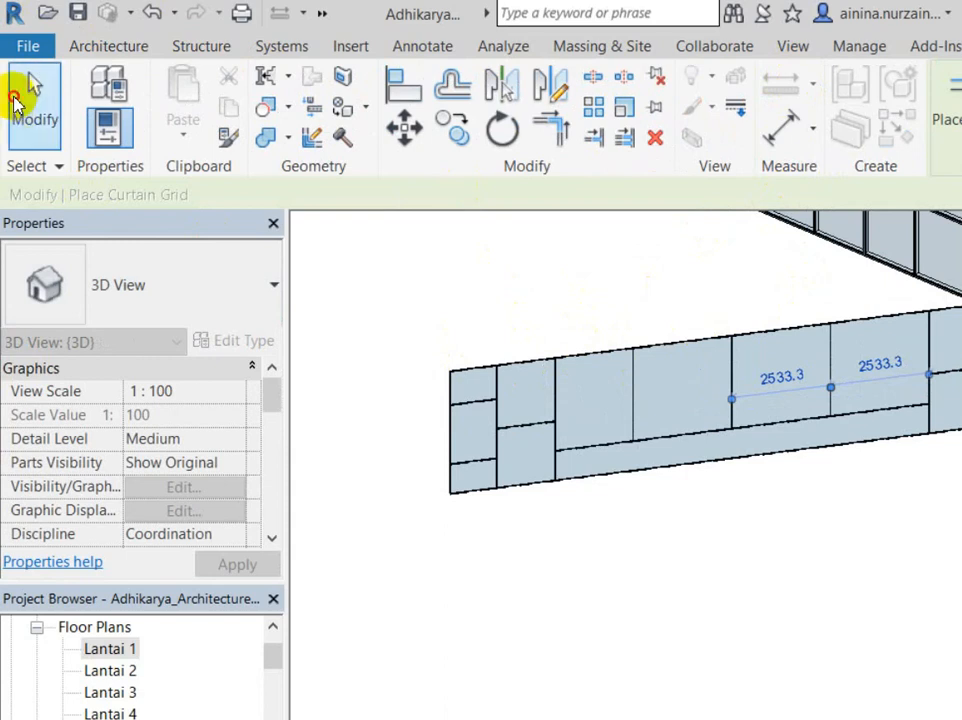
click(17, 106)
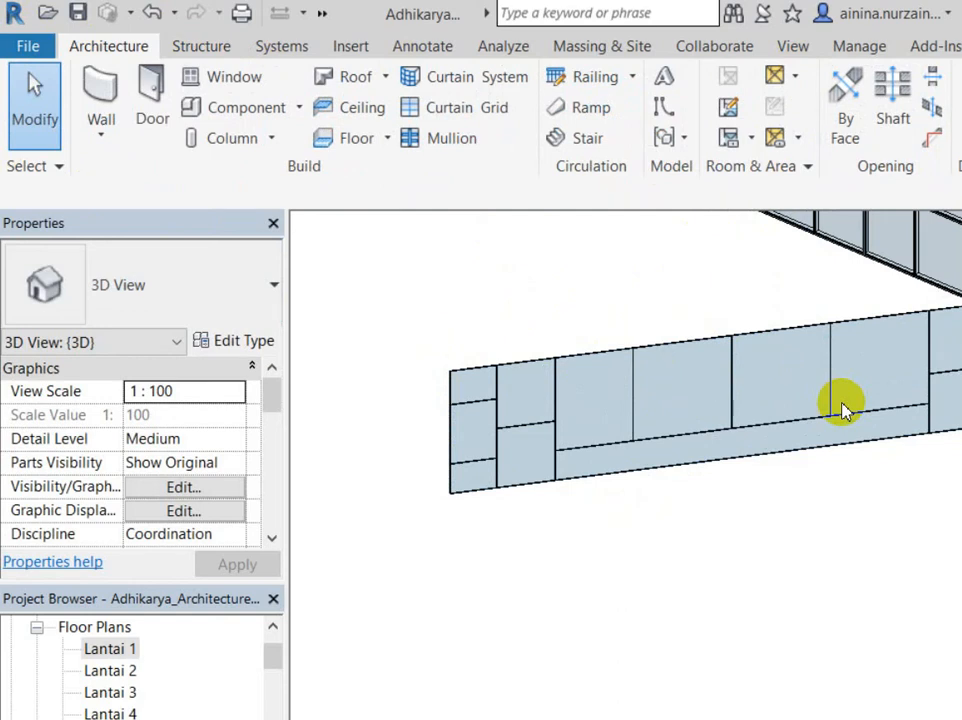
Step: Inspect the new bays and select the horizontal gridline for segment editing
click(472, 398)
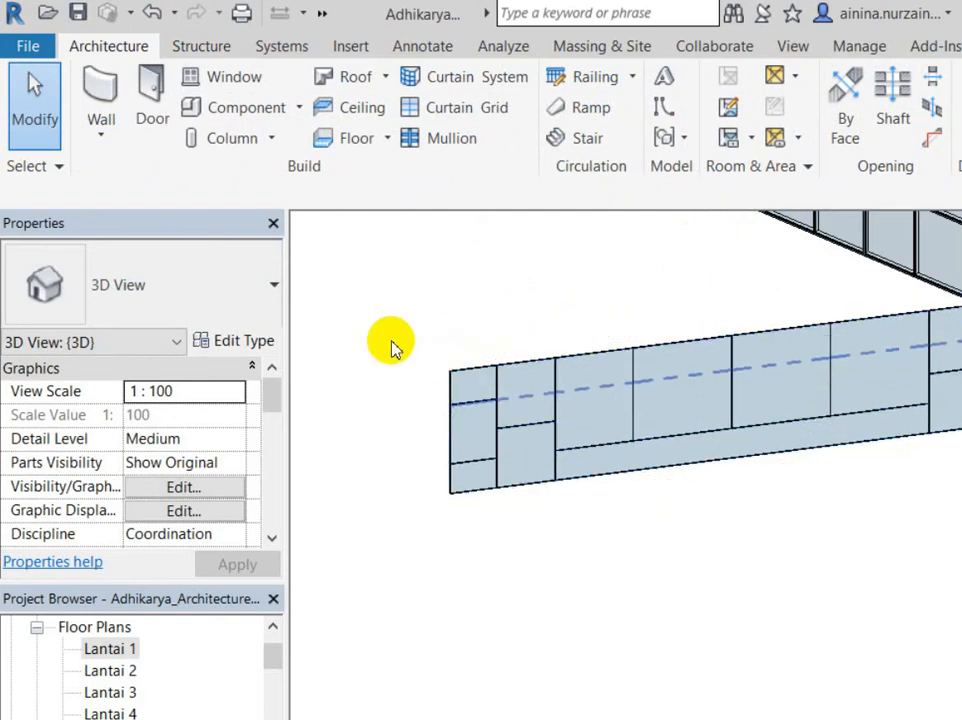
scroll(700, 448, up, 3)
middle_drag(700, 448, 758, 524)
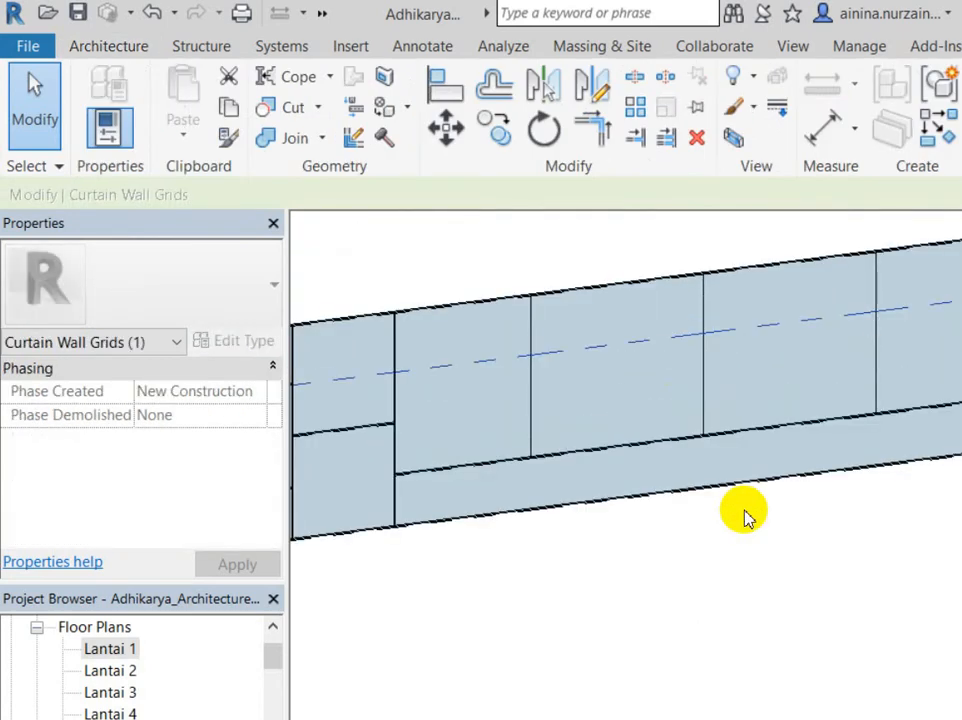
click(745, 515)
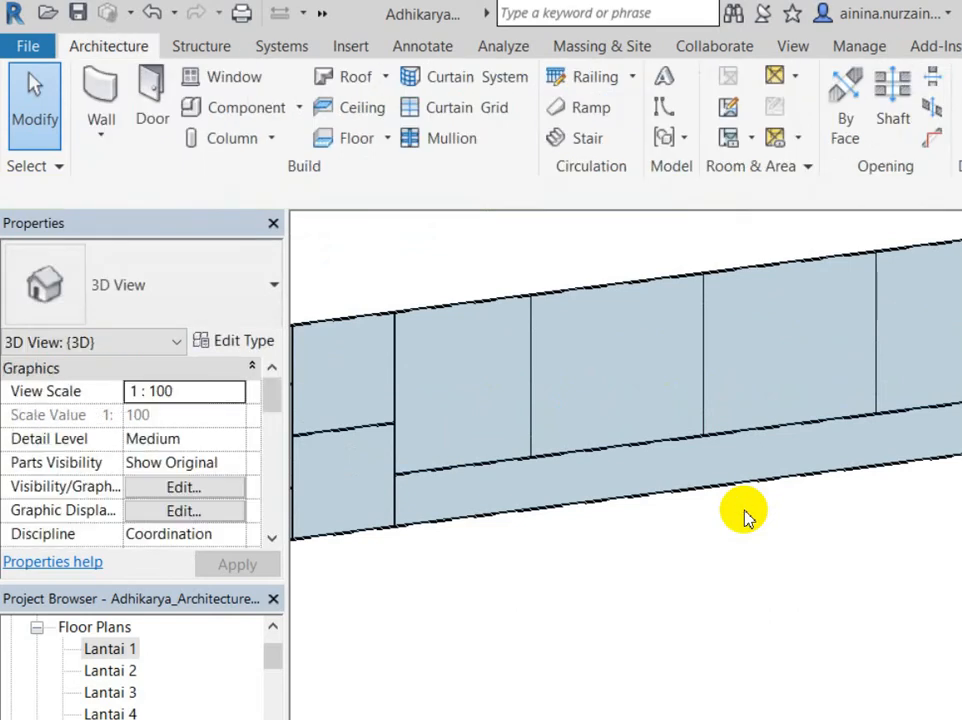
scroll(745, 515, down, 2)
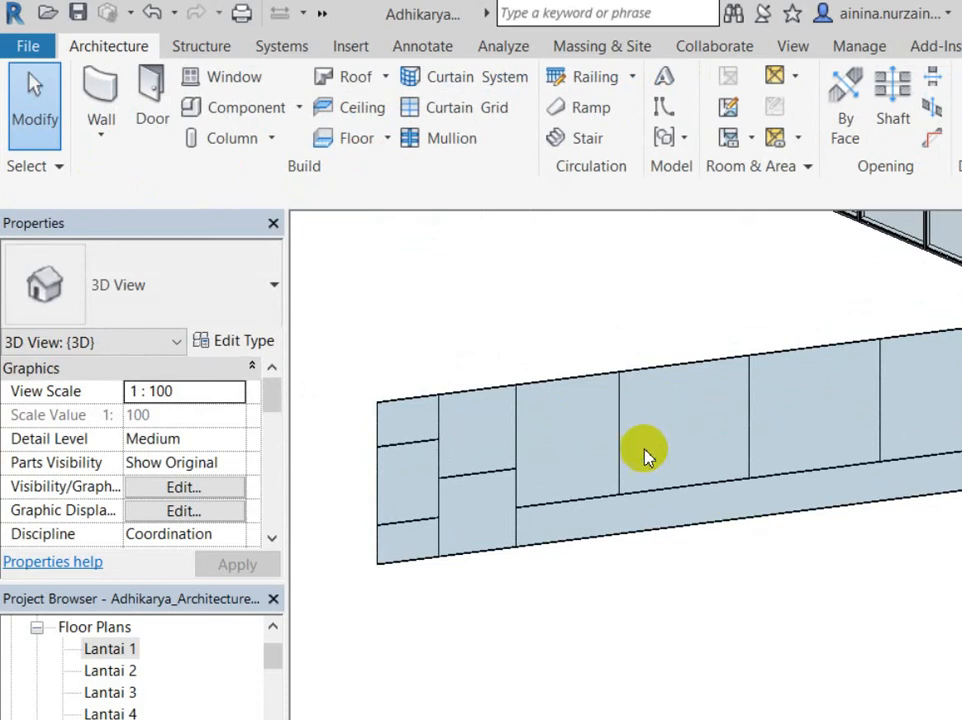
click(348, 369)
click(386, 266)
scroll(363, 380, up, 5)
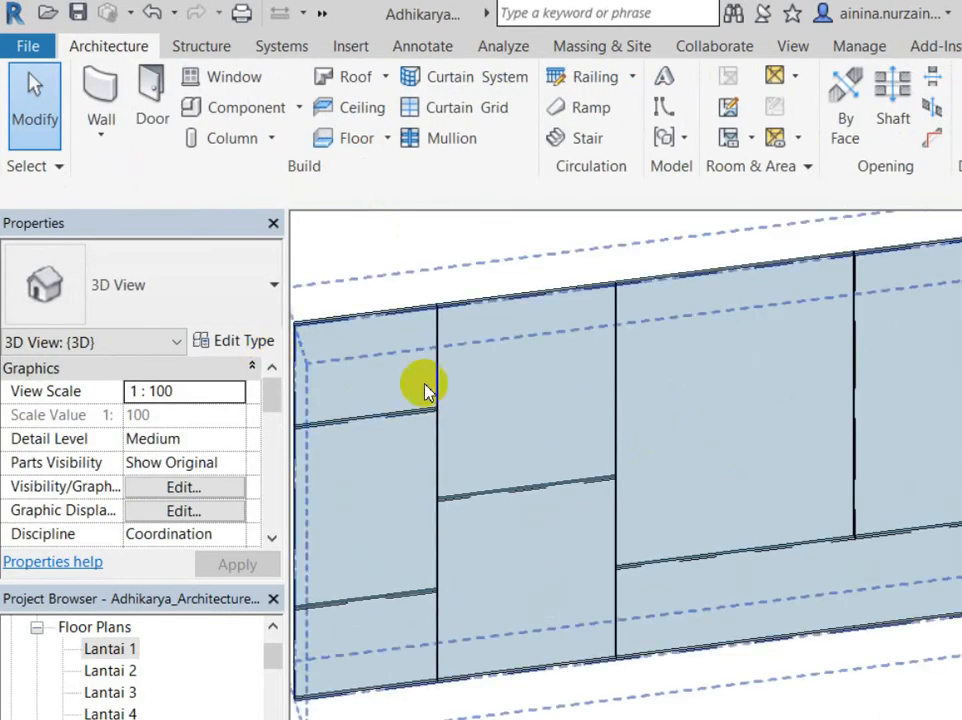
click(294, 350)
scroll(340, 400, down, 3)
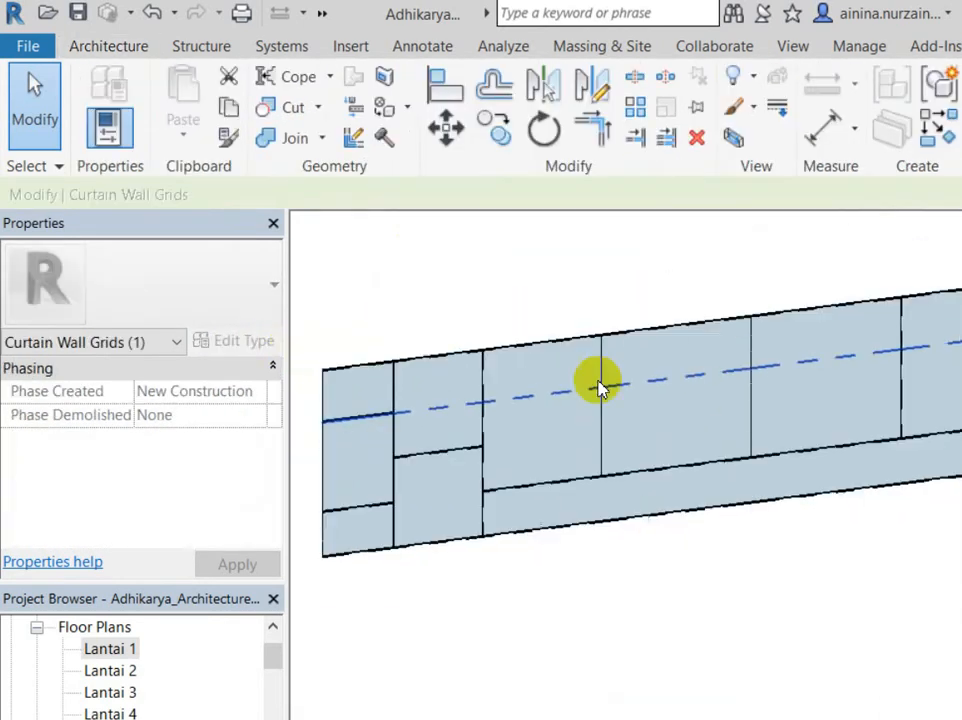
click(354, 240)
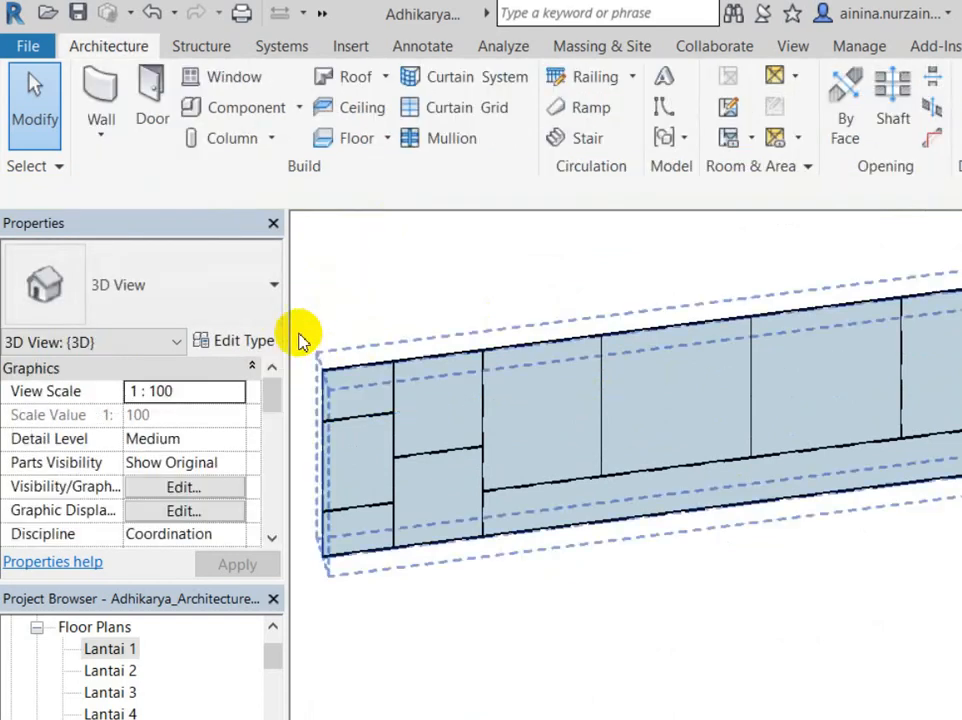
click(303, 352)
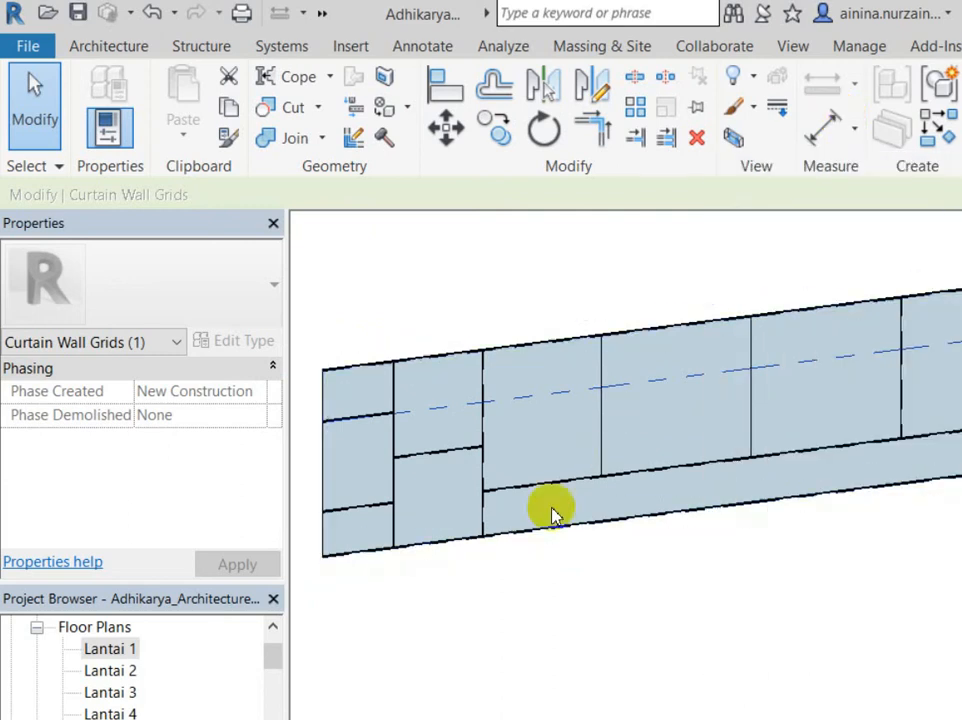
Step: Use Add/Remove Segments to add a horizontal grid segment across one upper panel
key(Escape)
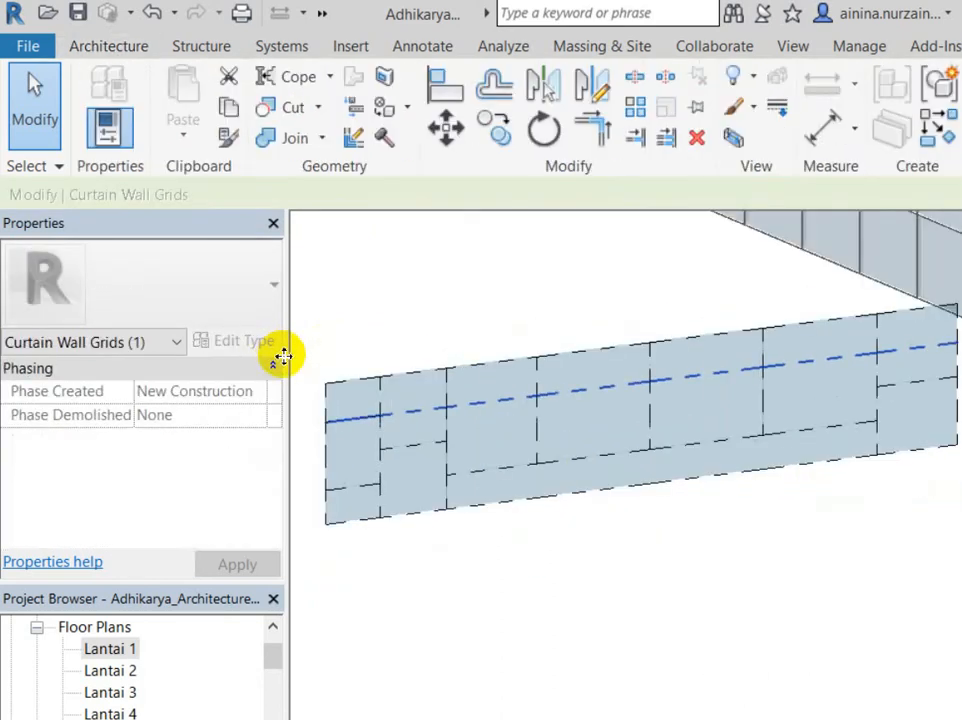
scroll(297, 358, up, 4)
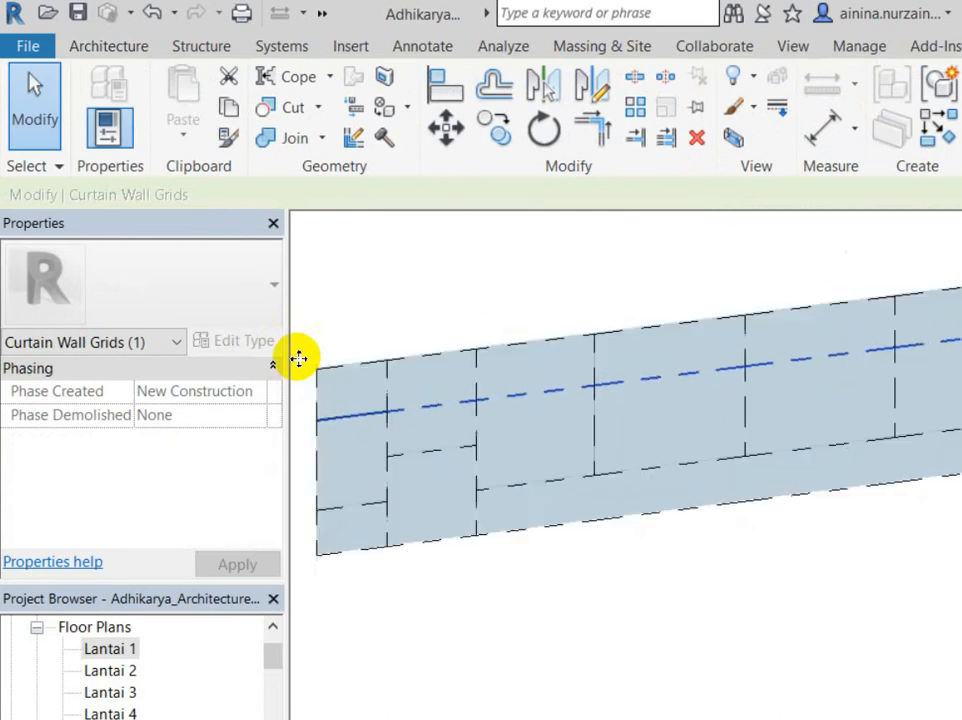
scroll(288, 346, down, 4)
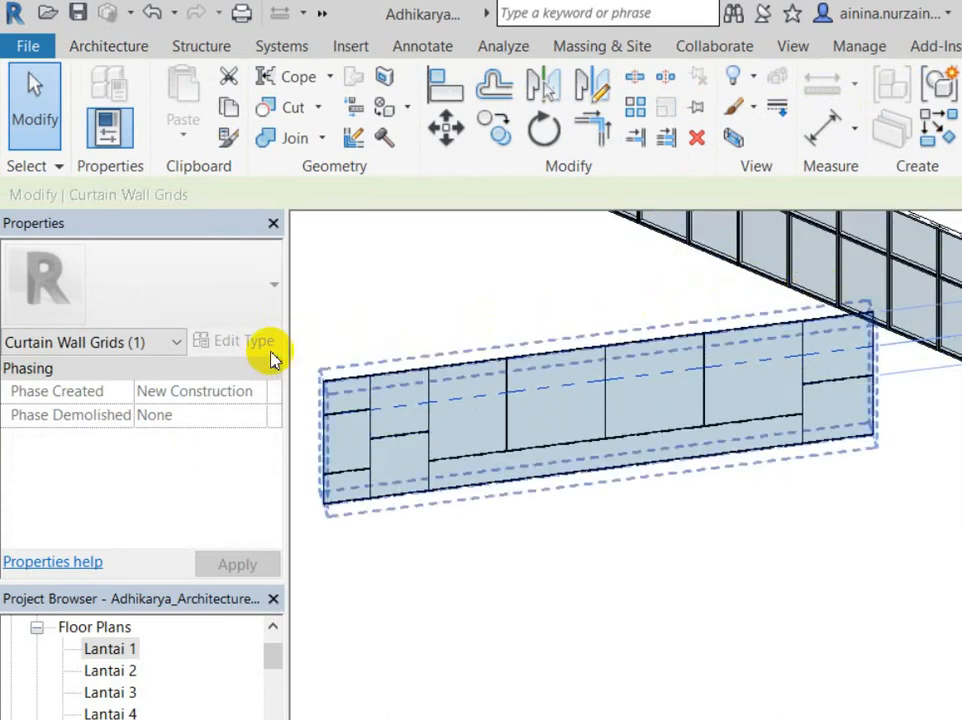
click(859, 95)
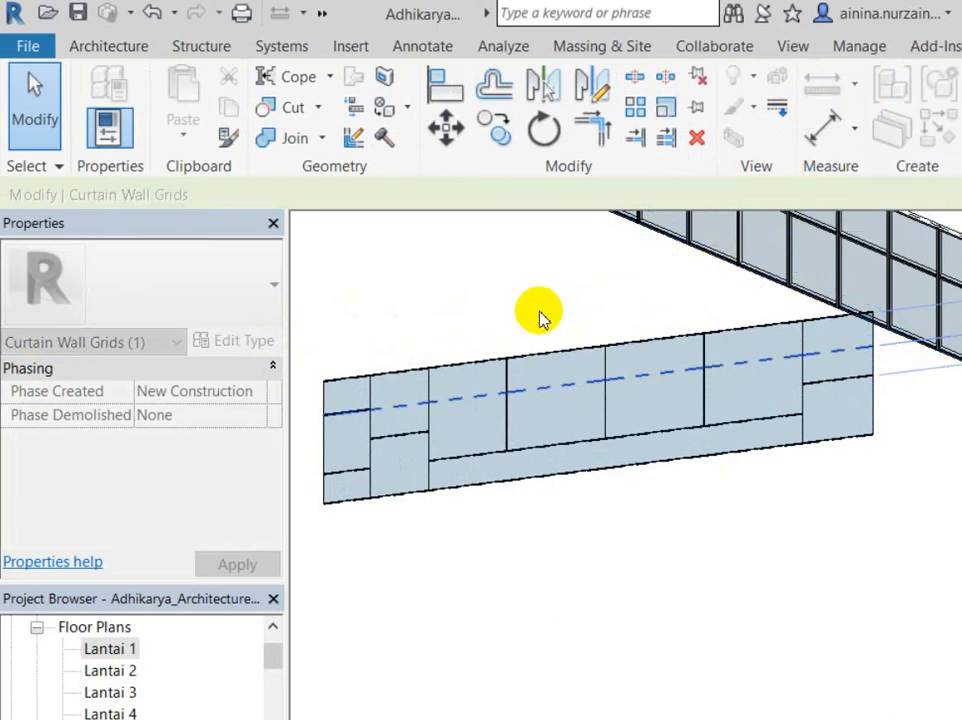
click(640, 378)
key(Escape)
key(Escape)
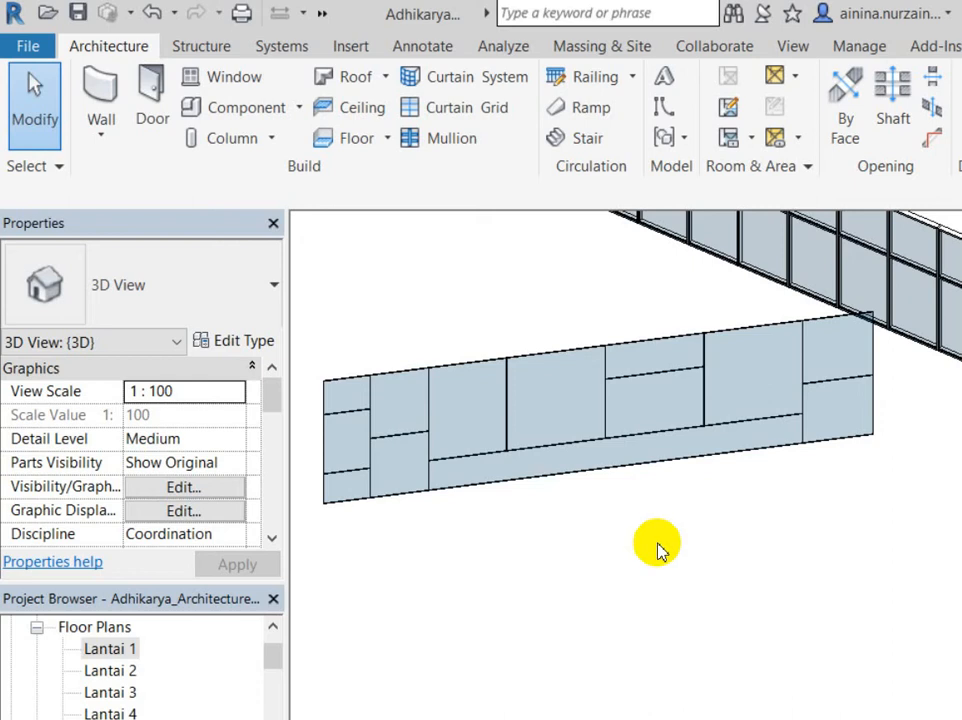
middle_drag(515, 509, 548, 563)
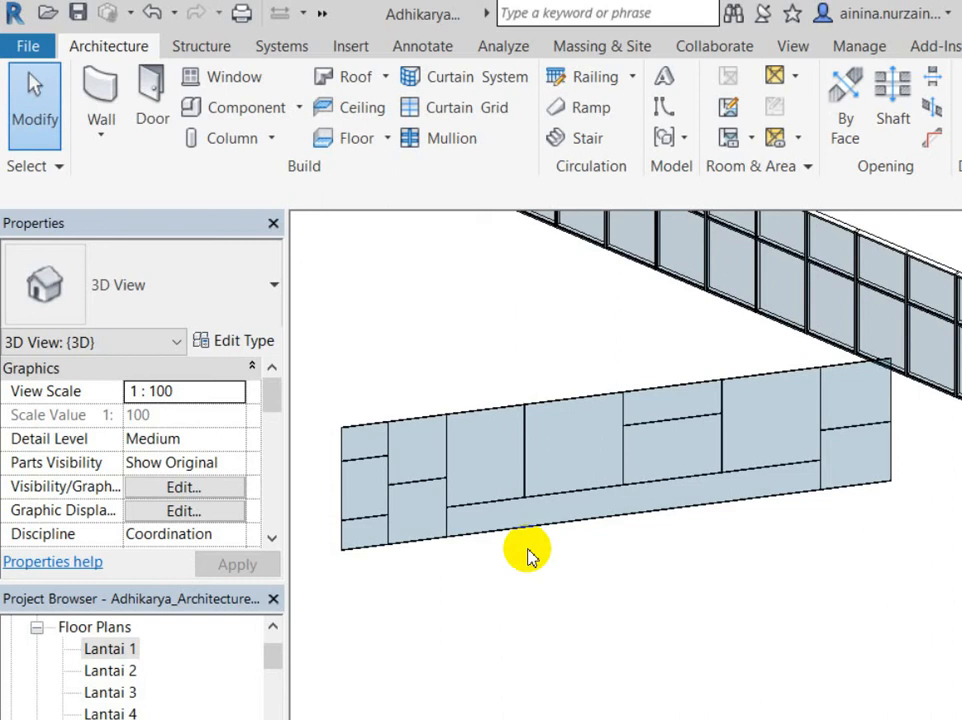
Step: Select the straight wall's vertical and horizontal gridlines to check their spacing
click(444, 391)
click(451, 343)
click(434, 365)
scroll(406, 382, up, 2)
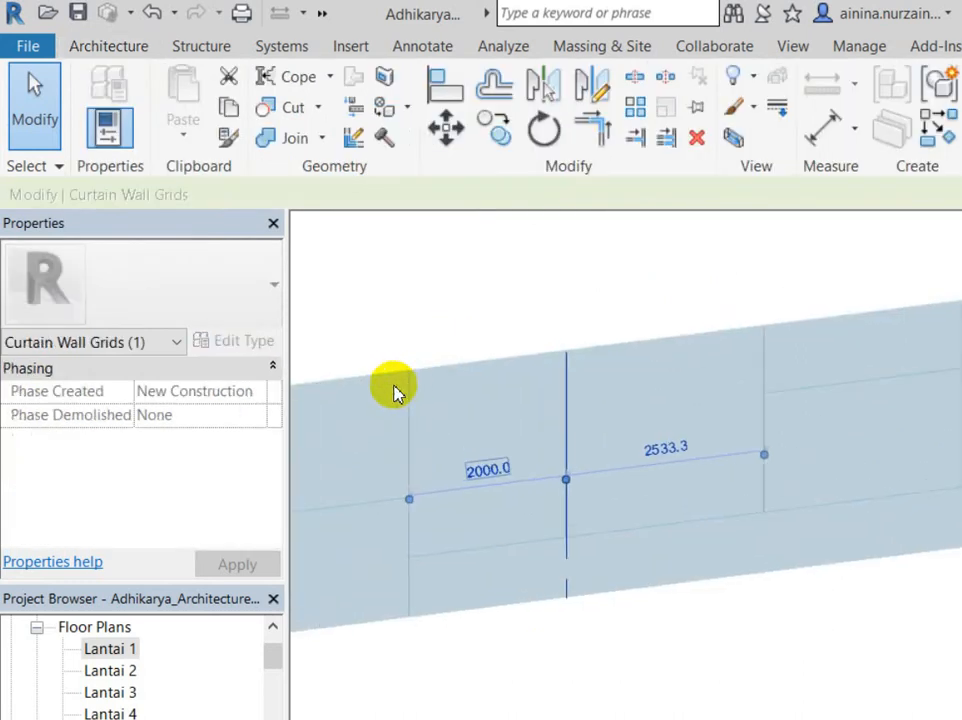
scroll(405, 425, down, 3)
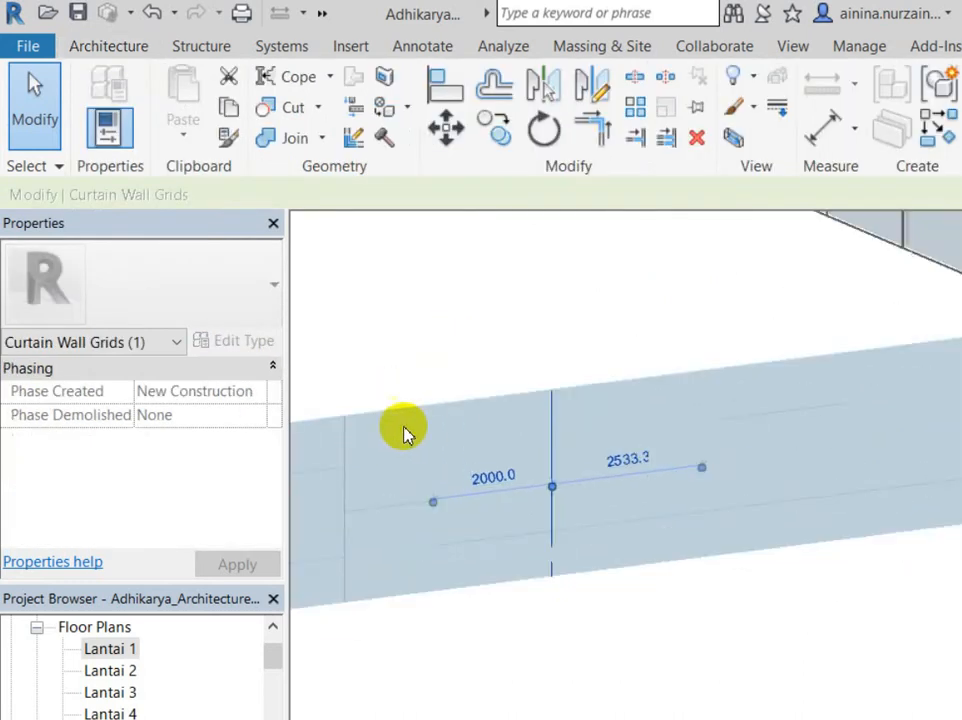
scroll(588, 409, down, 1)
scroll(342, 446, up, 1)
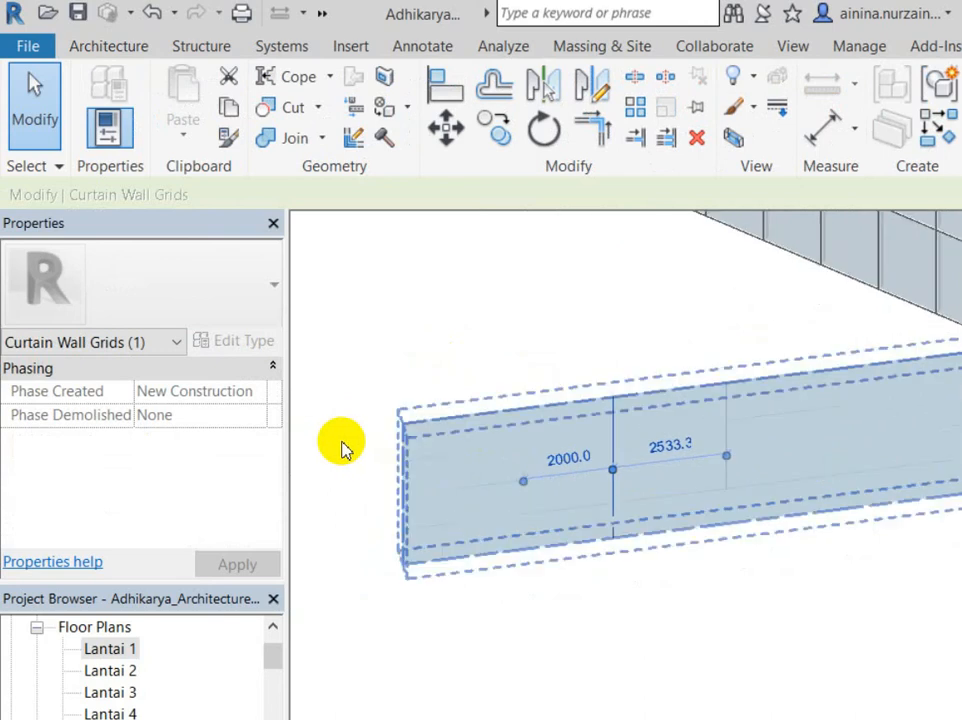
click(350, 445)
key(Escape)
click(359, 442)
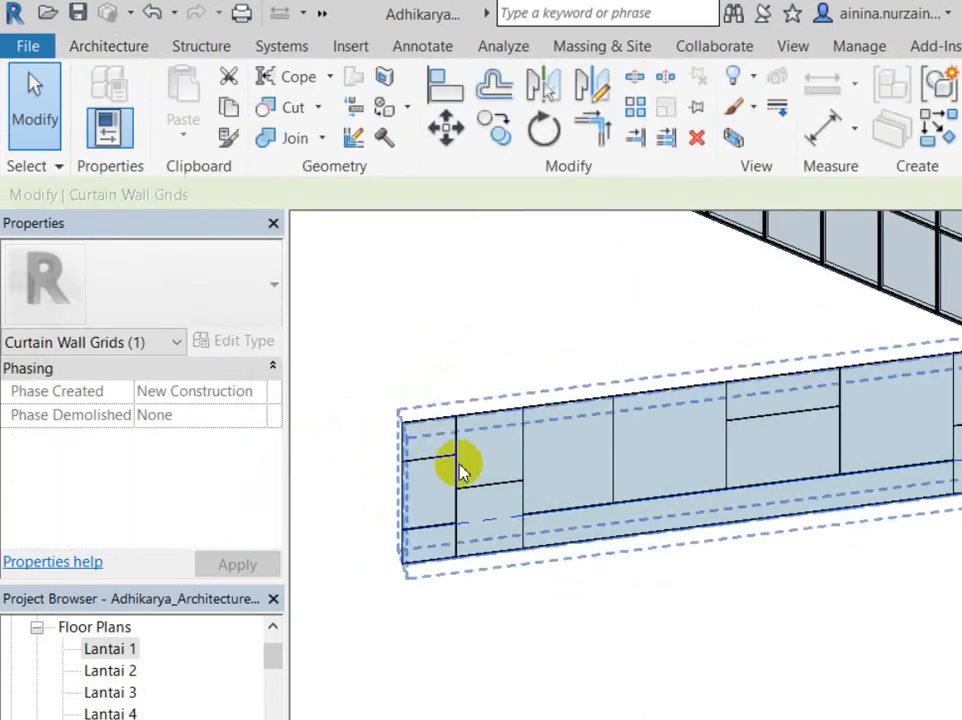
scroll(440, 470, up, 2)
scroll(708, 415, down, 2)
click(698, 398)
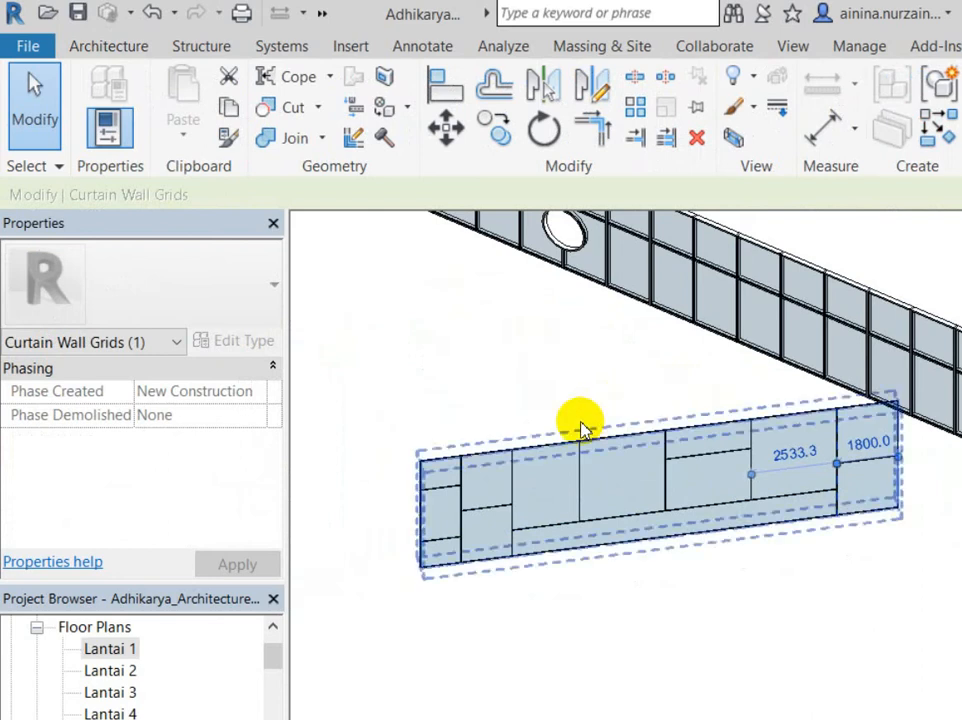
click(412, 421)
scroll(490, 452, up, 2)
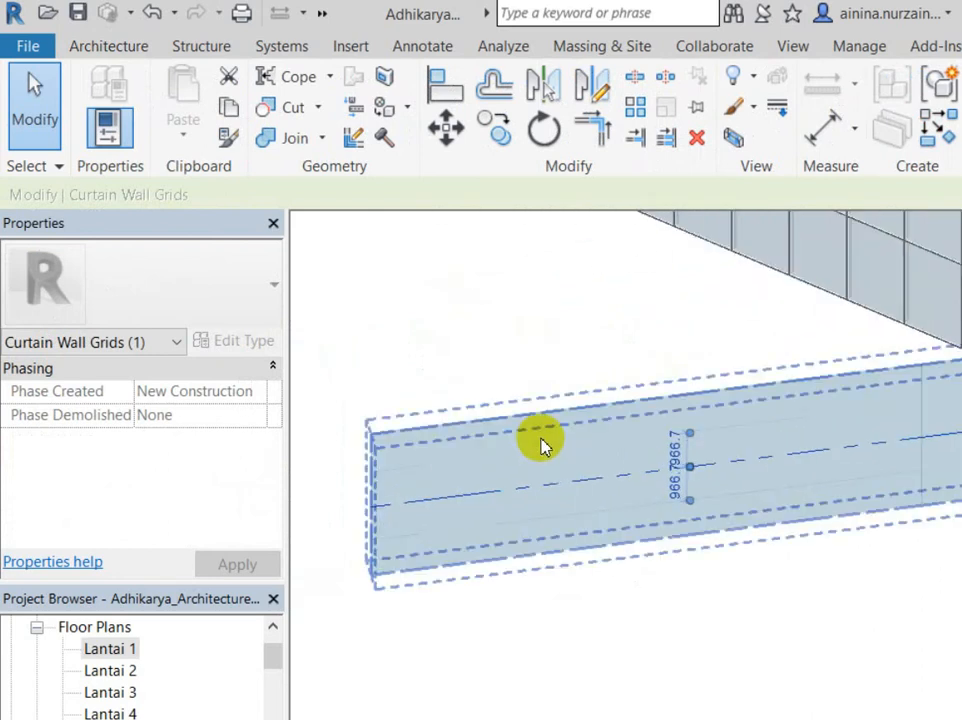
click(730, 398)
scroll(320, 455, down, 4)
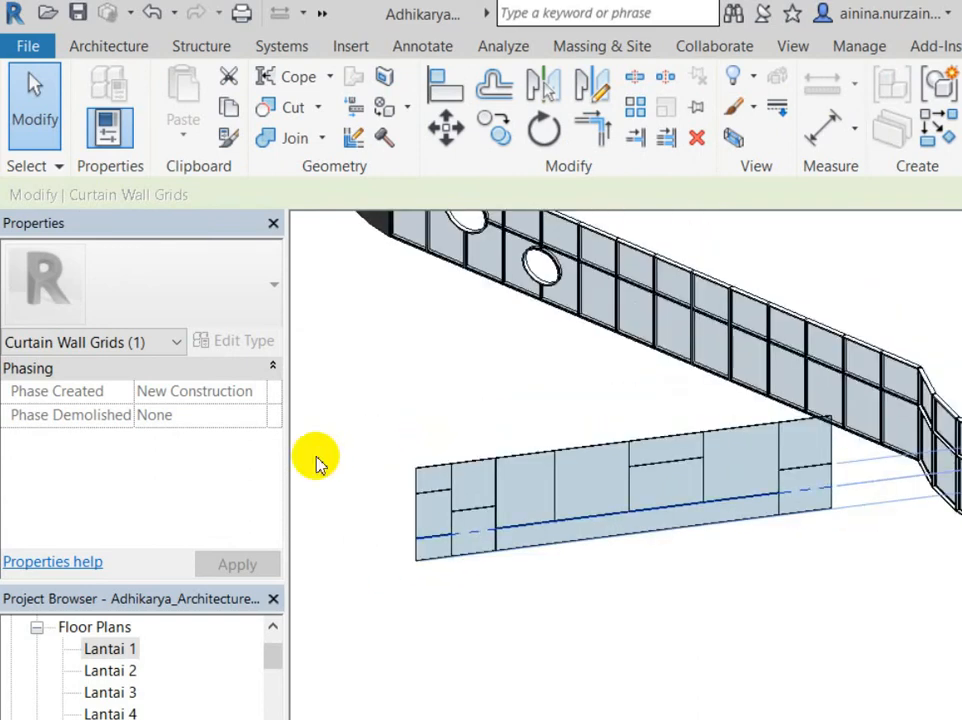
scroll(618, 428, up, 3)
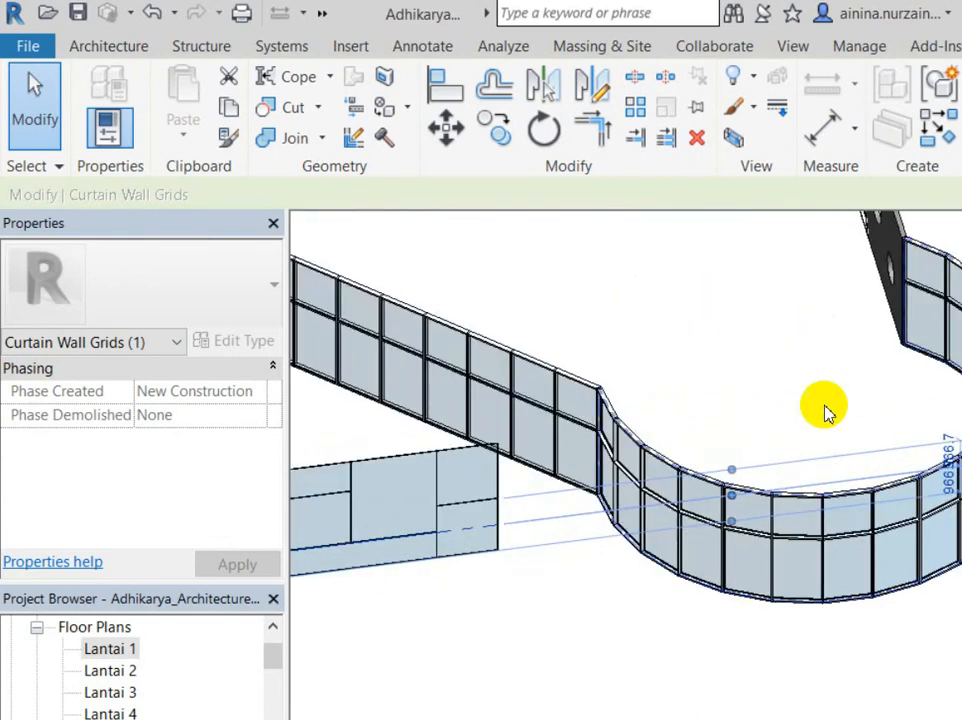
Step: Drag a grid line on the lower straight curtain wall upward to shift the panel division
middle_drag(414, 470, 672, 541)
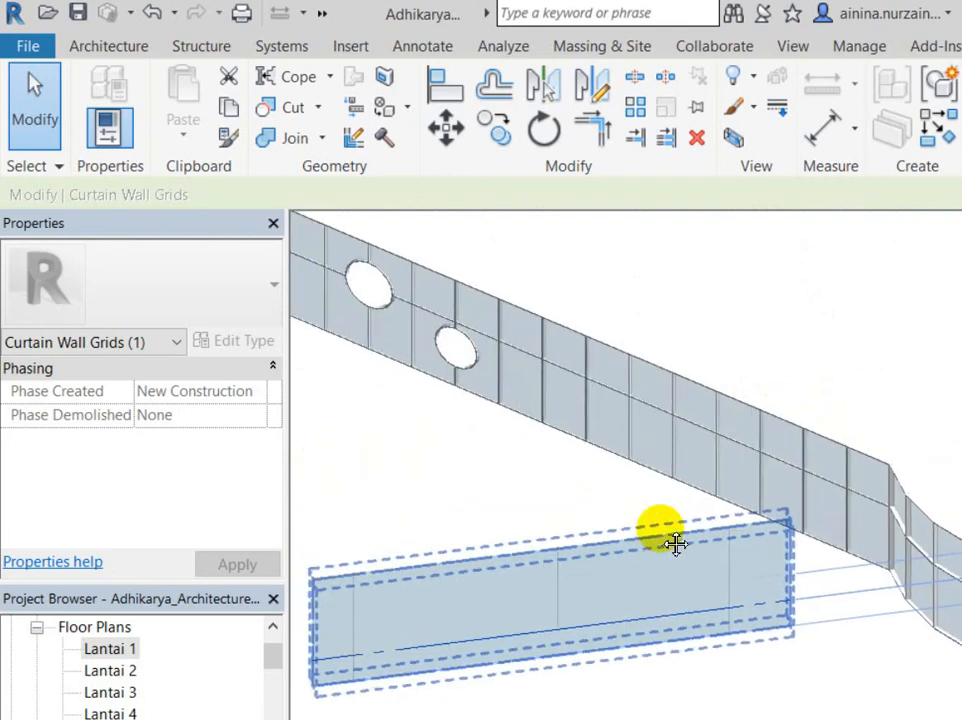
drag(617, 598, 612, 492)
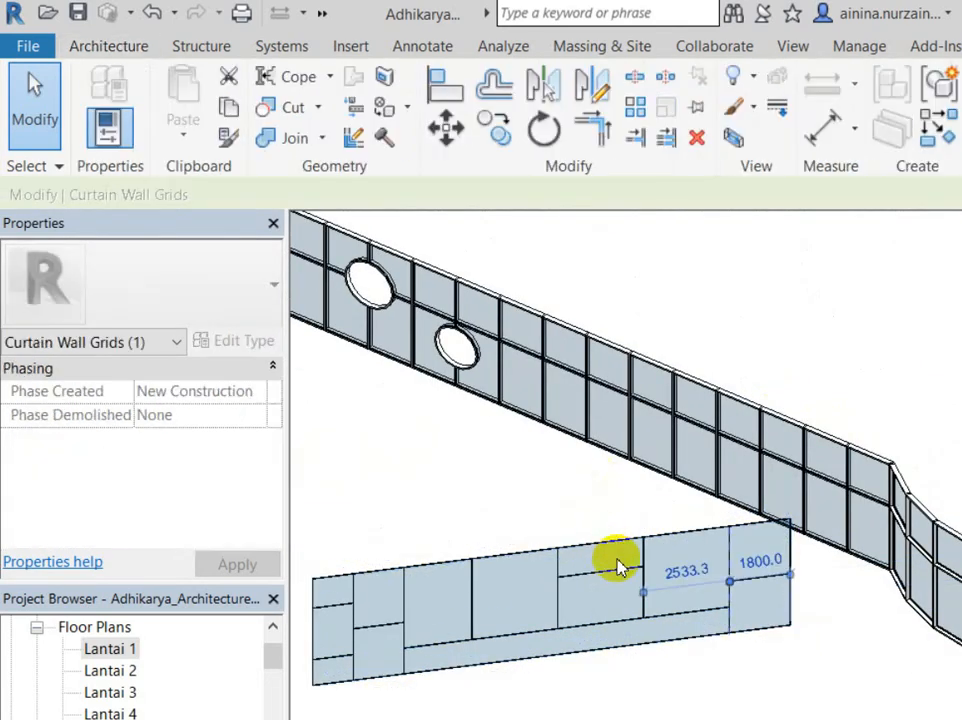
key(Escape)
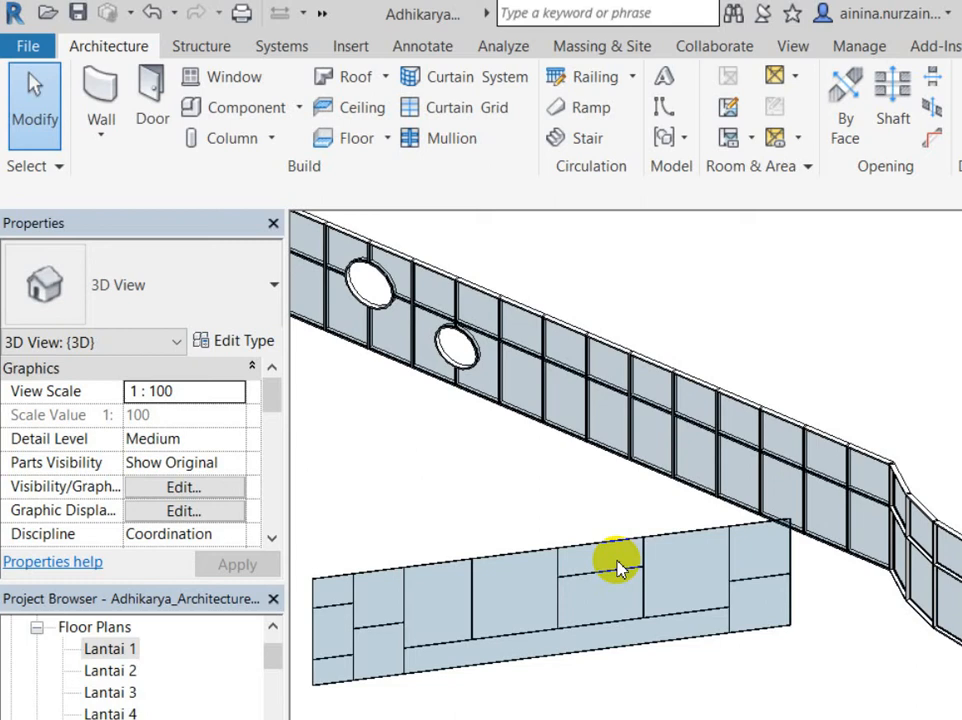
Step: Start the Mullion tool and list mullion types, with Rectangular Mullion 50mm x 150mm current
click(709, 369)
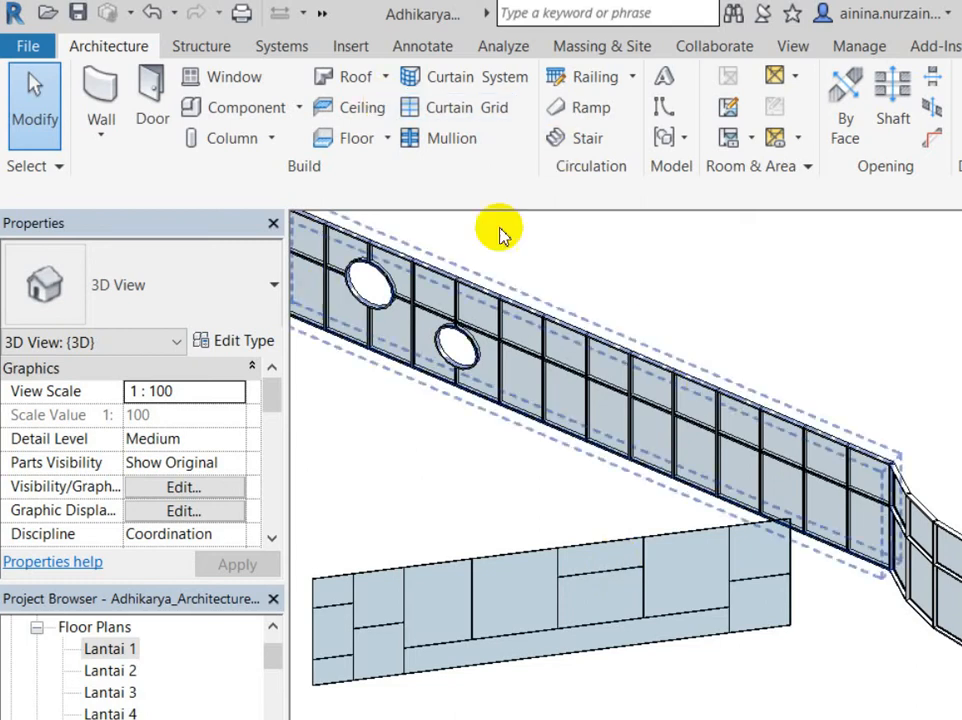
click(392, 214)
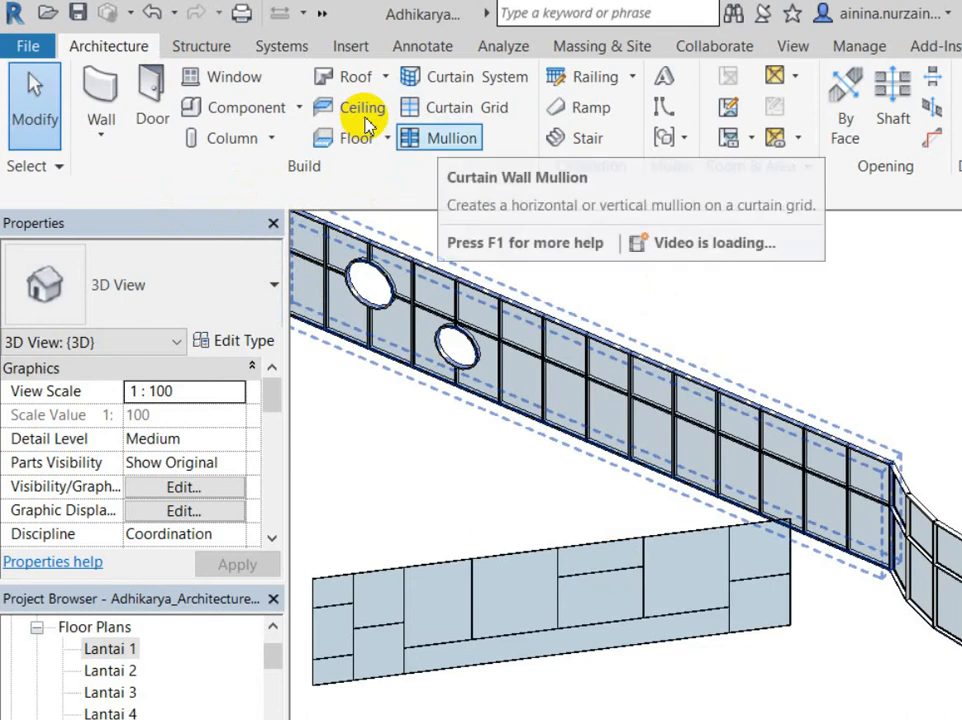
click(440, 138)
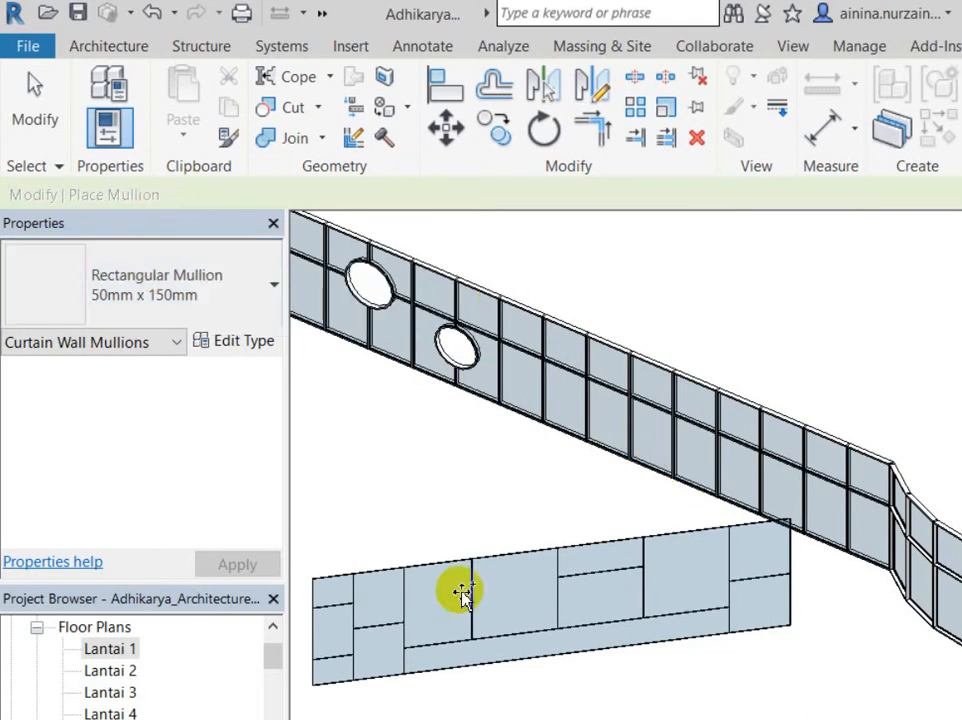
scroll(399, 526, up, 4)
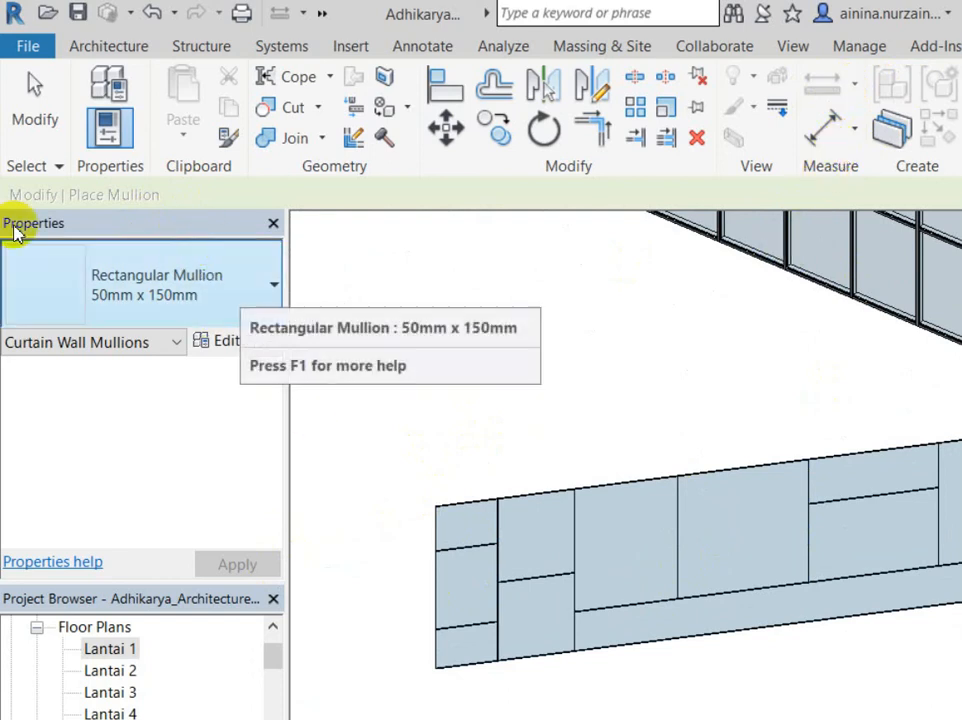
click(58, 247)
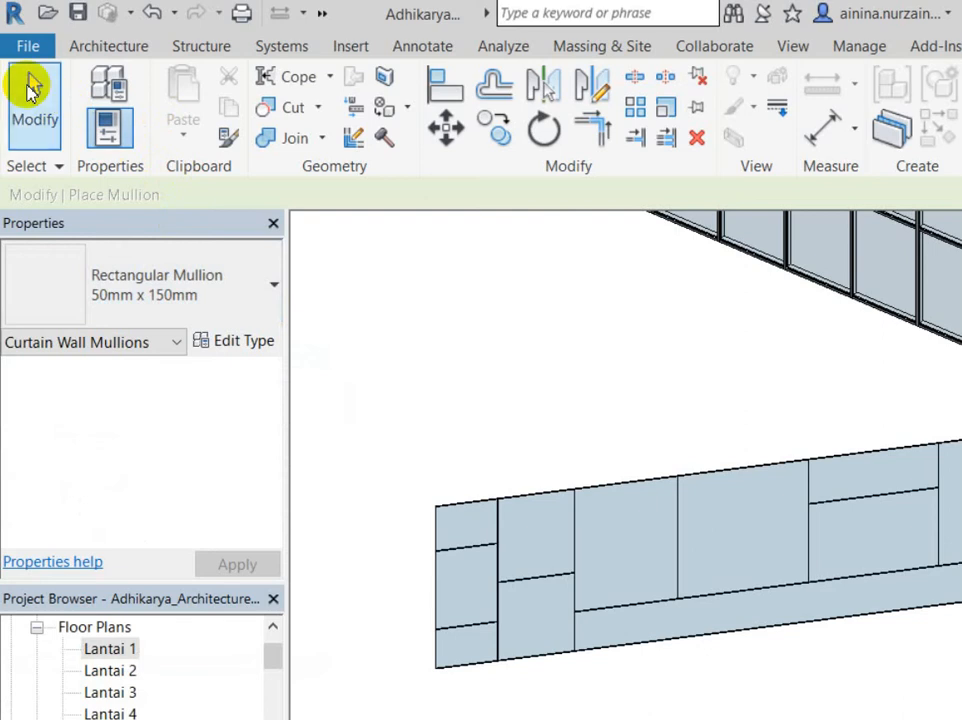
click(40, 92)
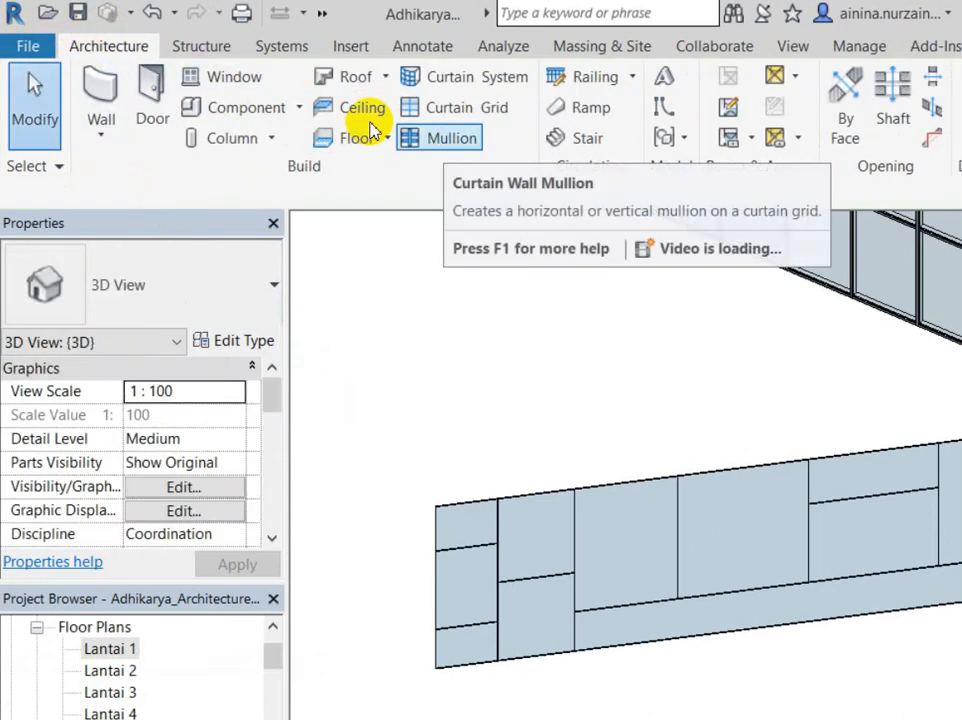
click(440, 138)
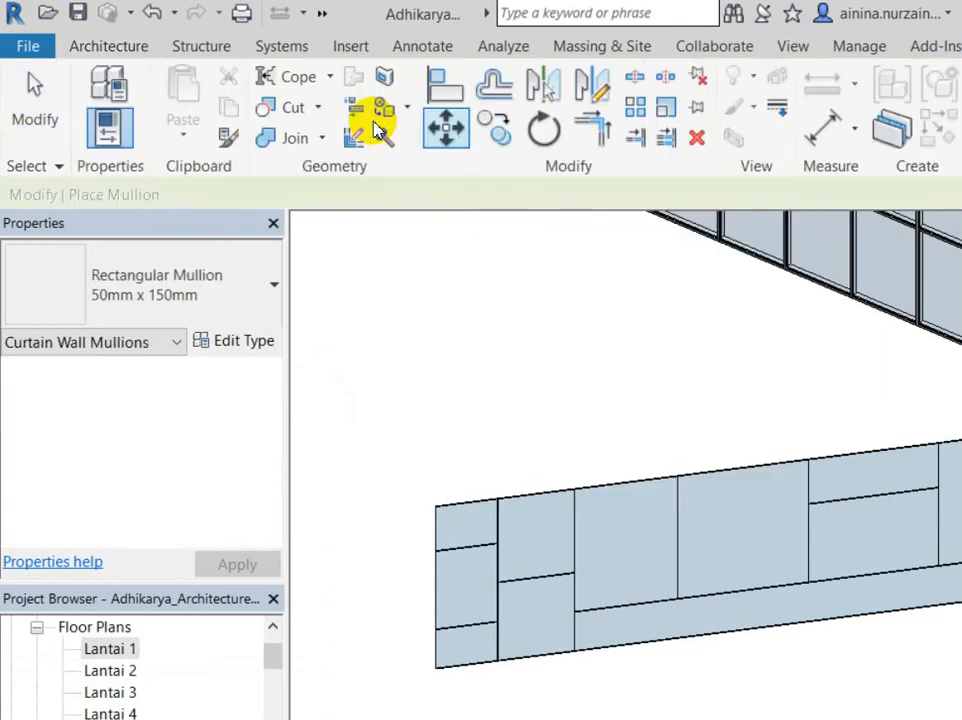
click(198, 260)
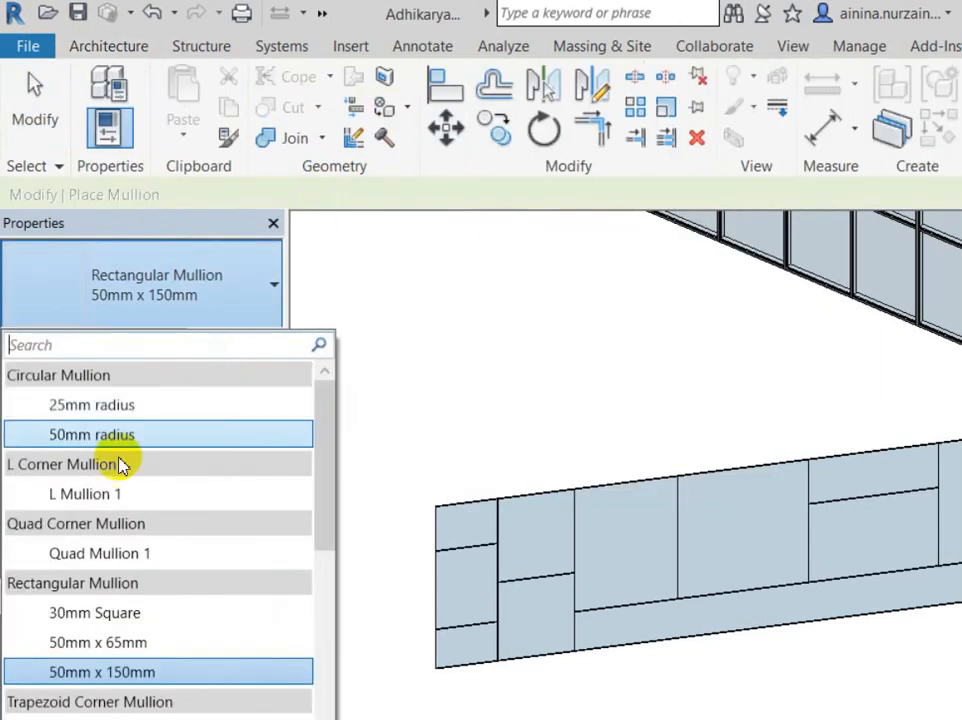
Step: Keep Rectangular Mullion 50mm x 150mm and view its type properties: thickness 150.0, widths 25.0
click(118, 330)
key(Escape)
click(410, 137)
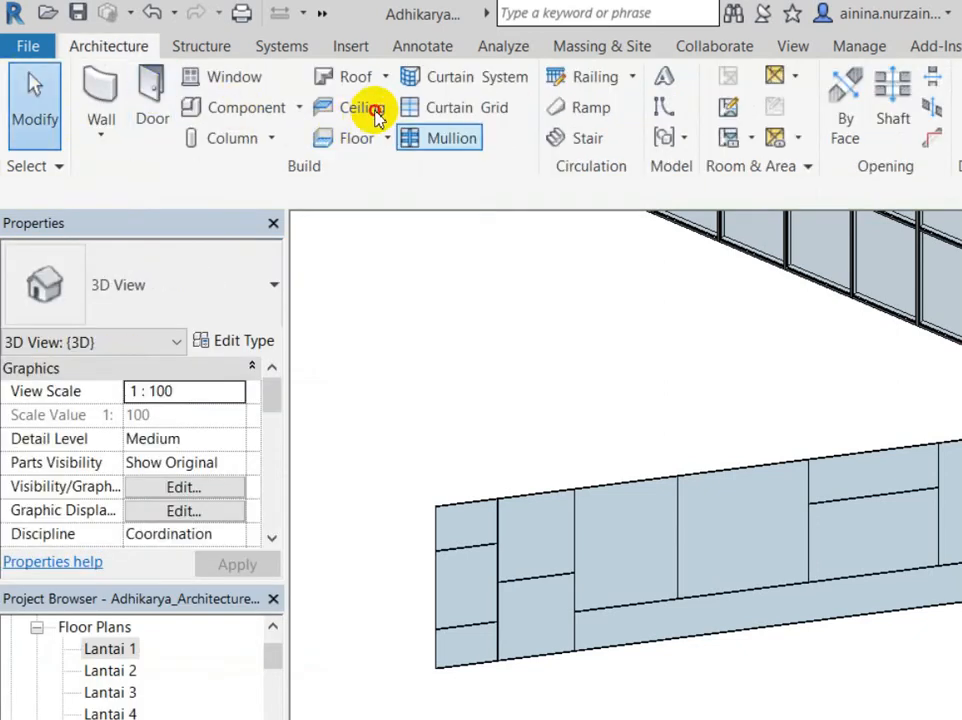
click(108, 275)
click(118, 243)
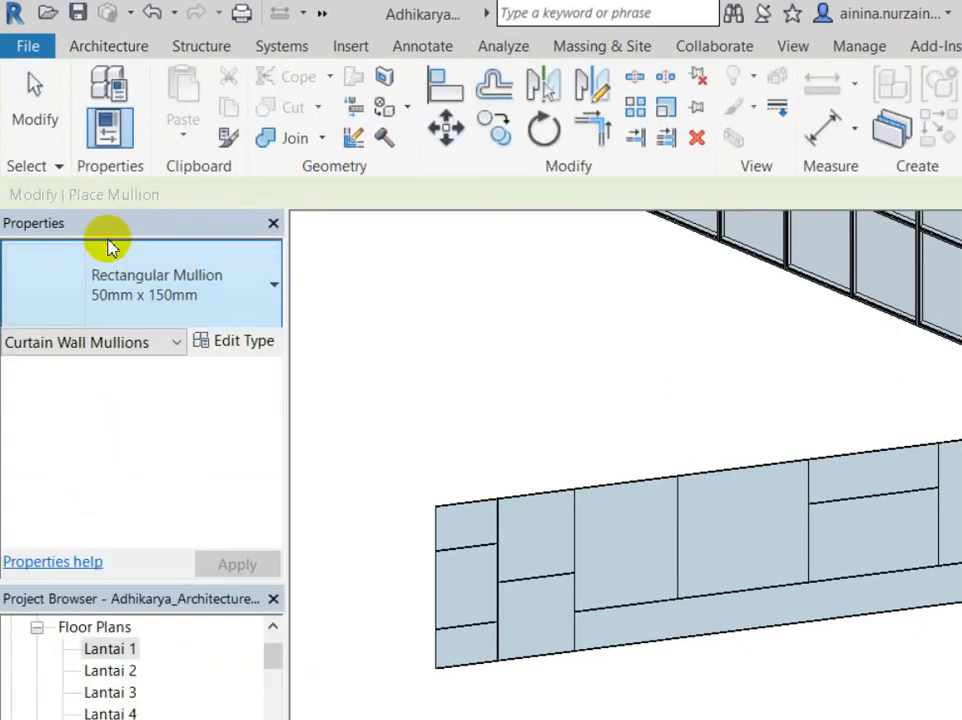
click(118, 248)
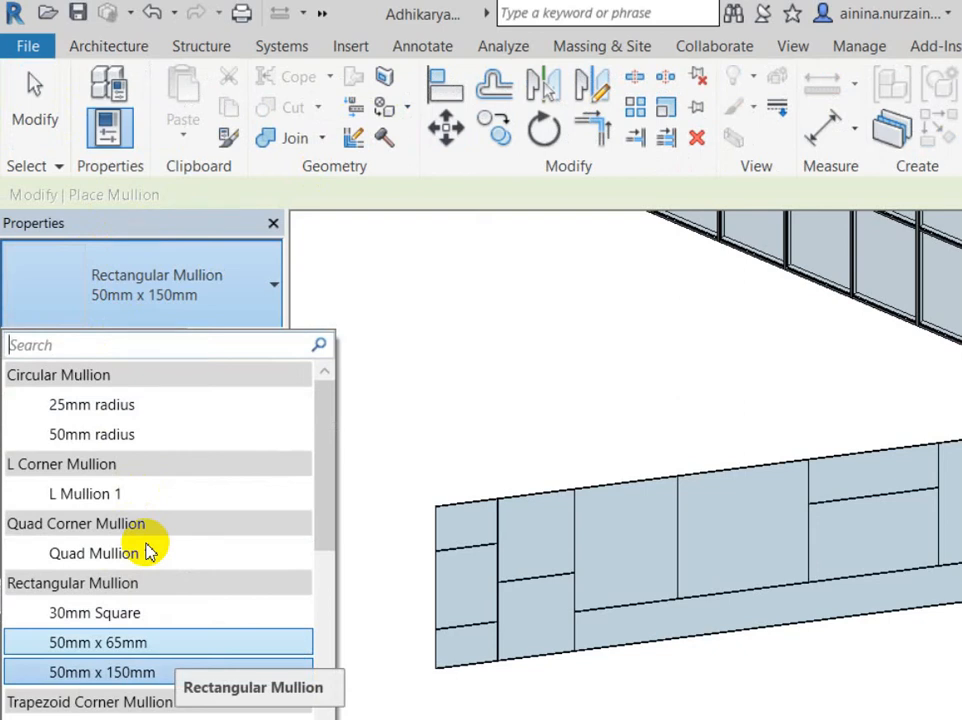
key(Escape)
key(Escape)
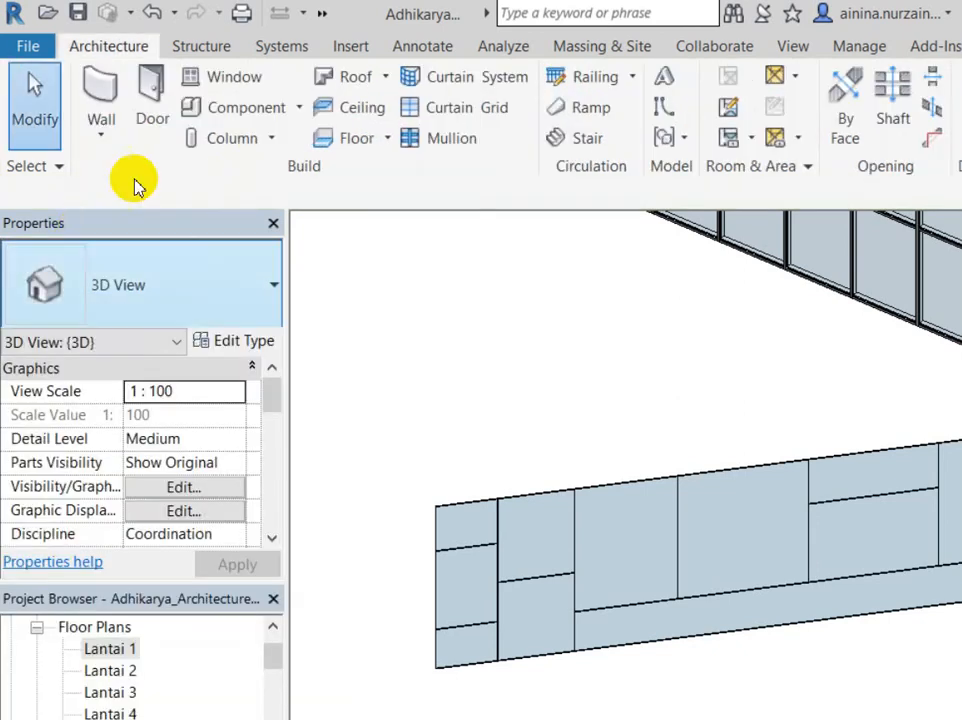
click(386, 128)
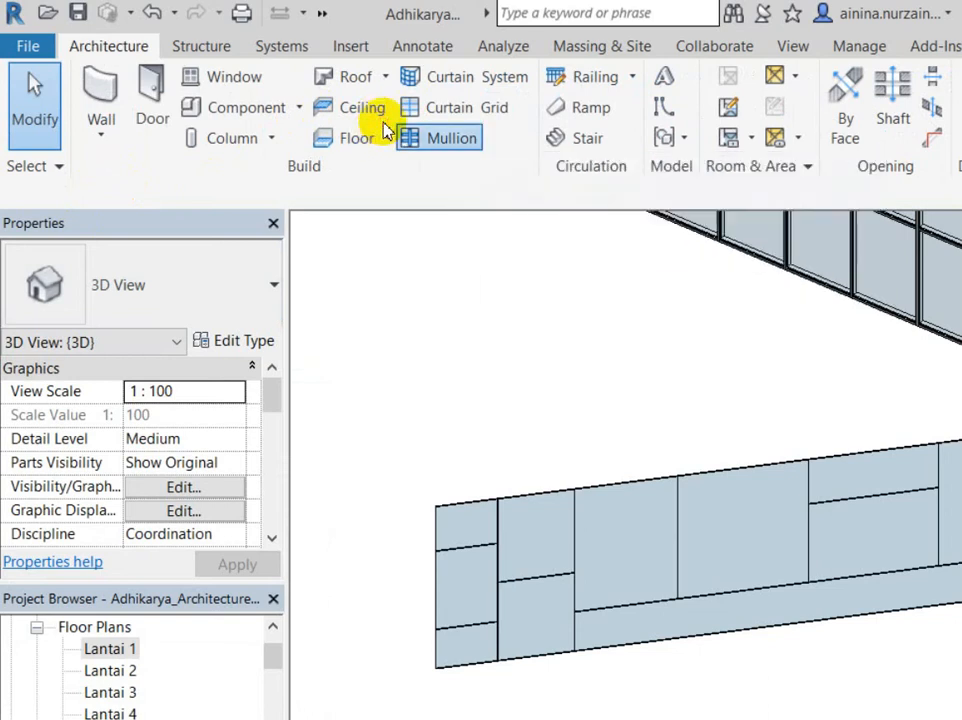
click(165, 262)
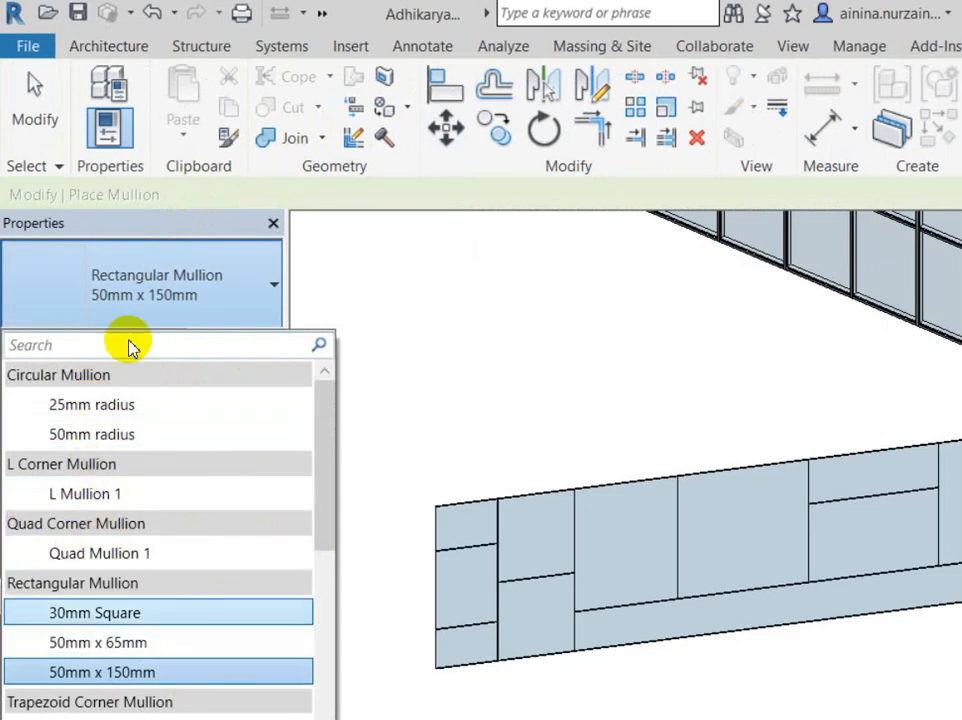
click(193, 275)
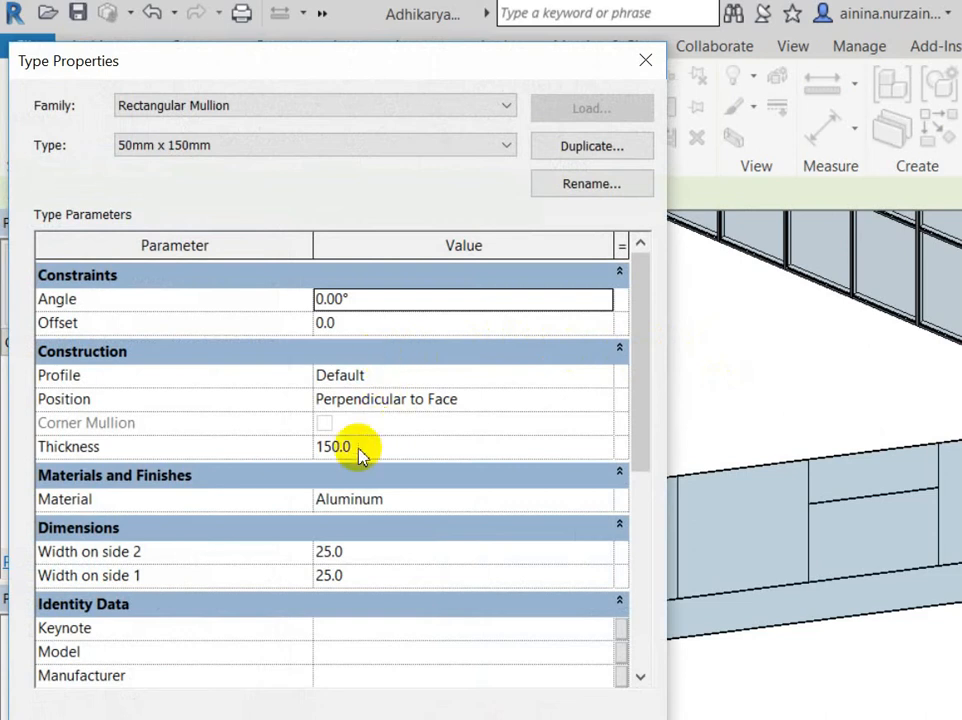
Step: Review the mullion Profile choices, leave it Default, and close Type Properties
click(372, 351)
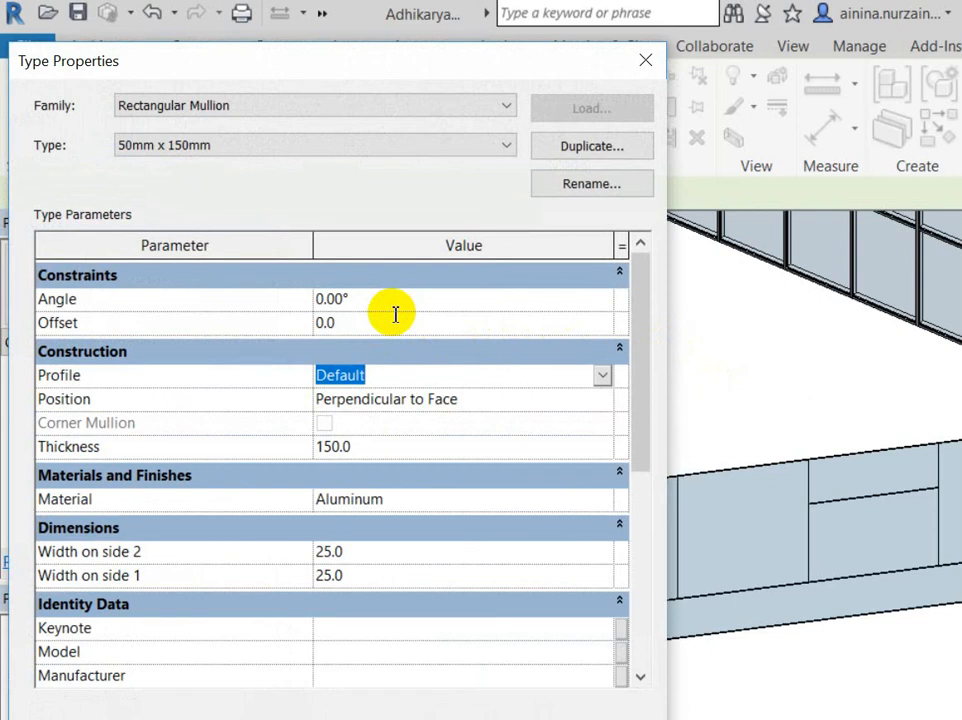
drag(408, 60, 724, 77)
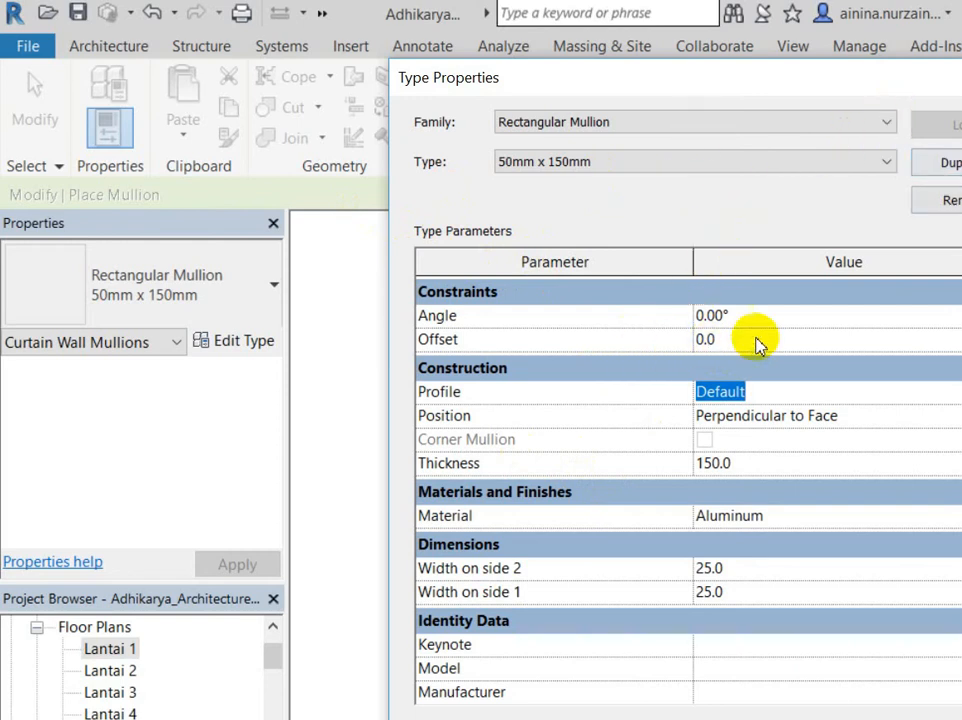
key(alt+Down)
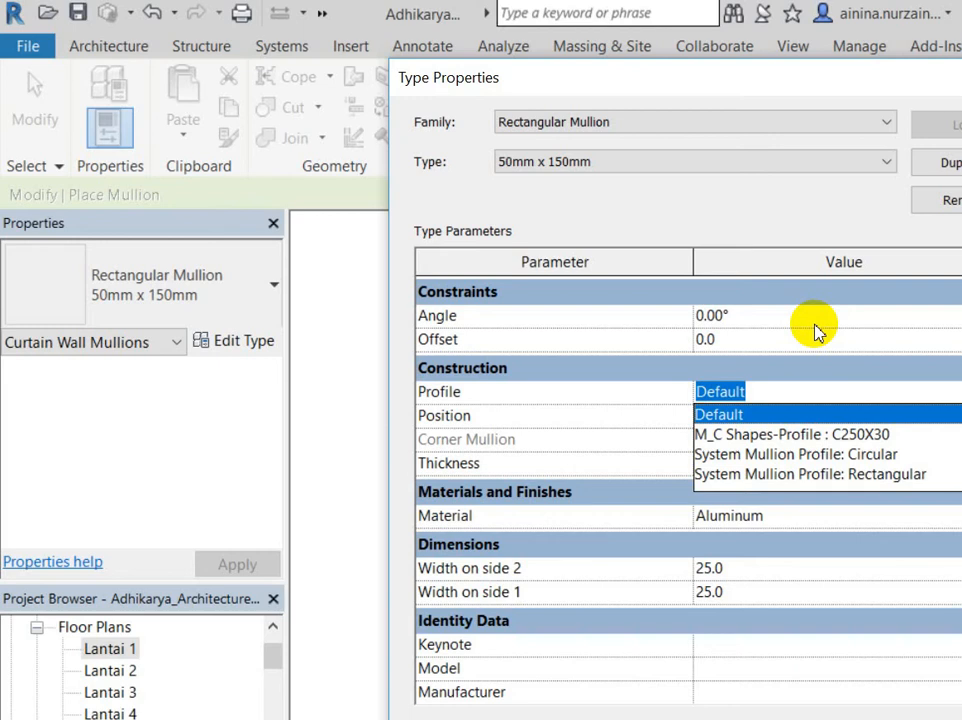
key(Escape)
key(Escape)
key(Escape)
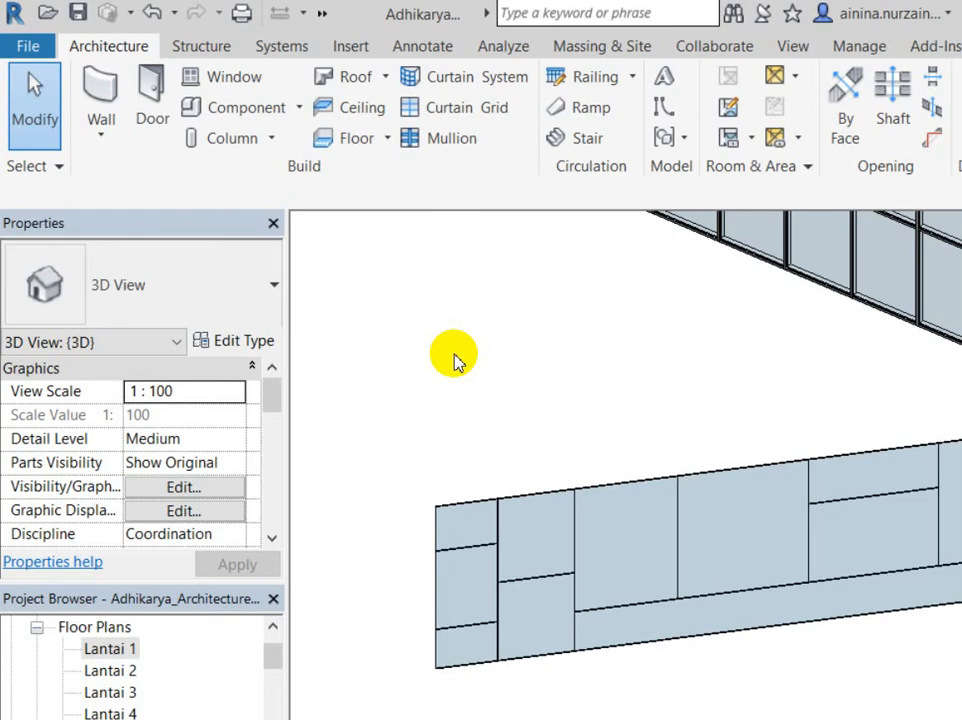
click(38, 44)
mouse_move(193, 94)
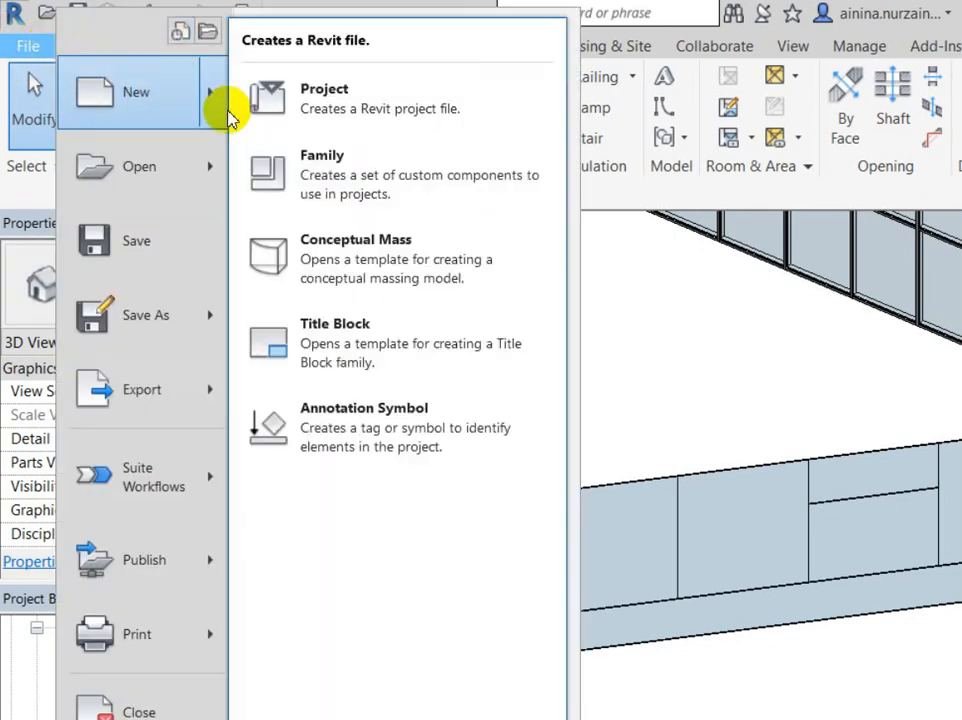
click(266, 142)
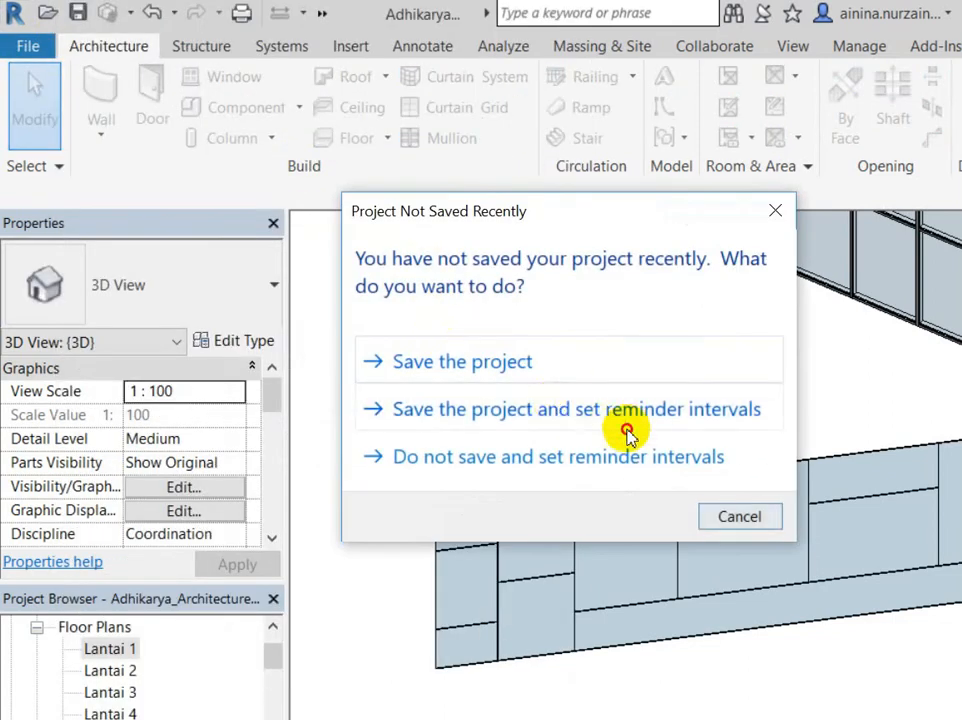
click(628, 420)
scroll(520, 410, down, 12)
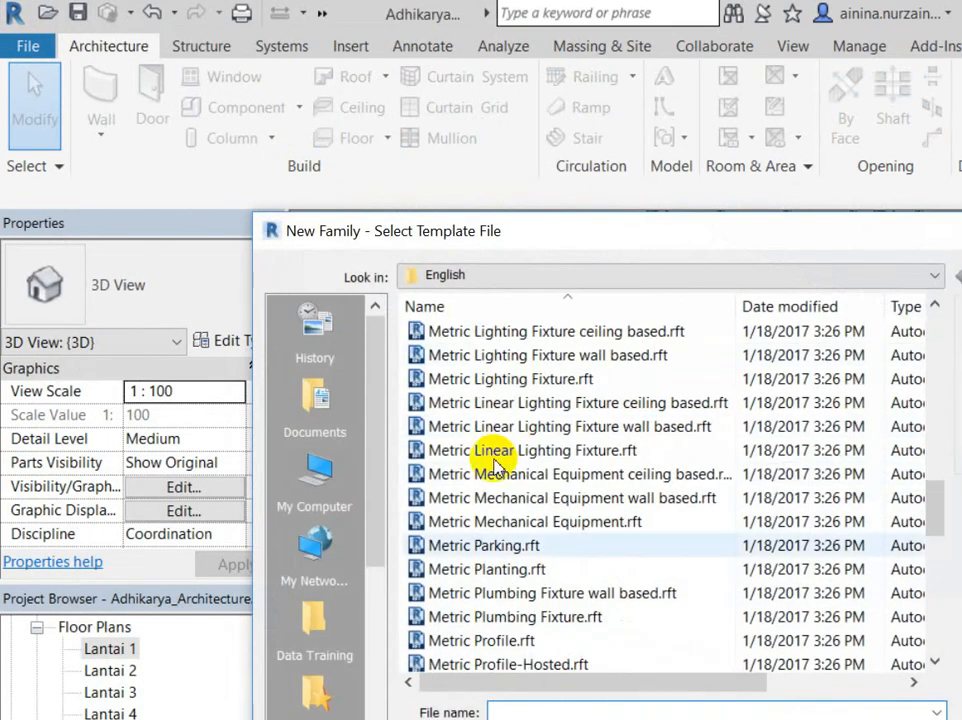
click(509, 545)
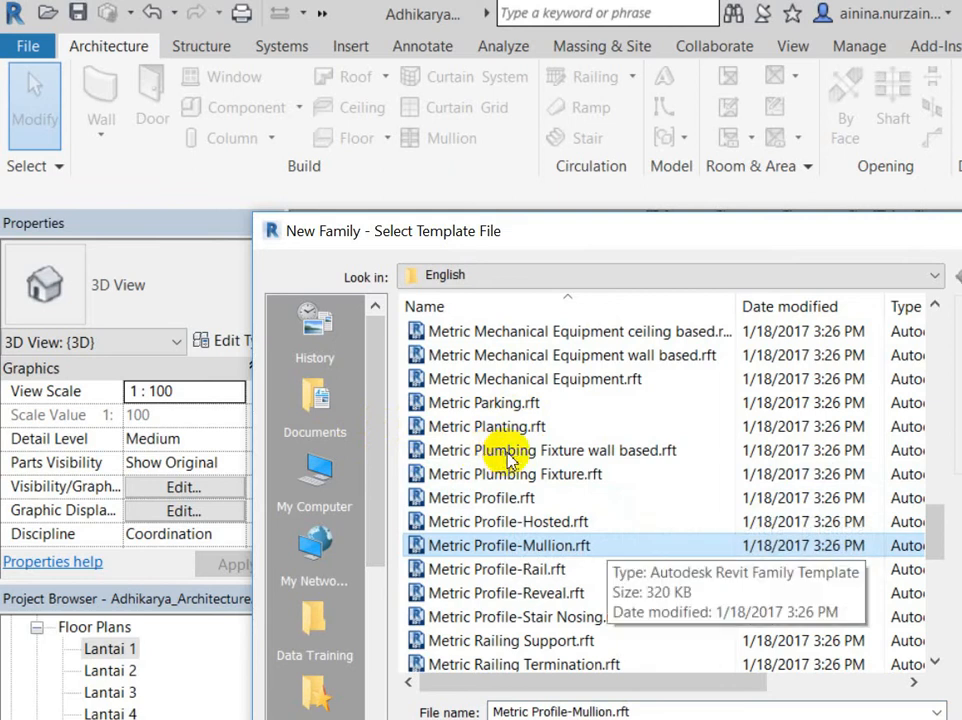
key(Down)
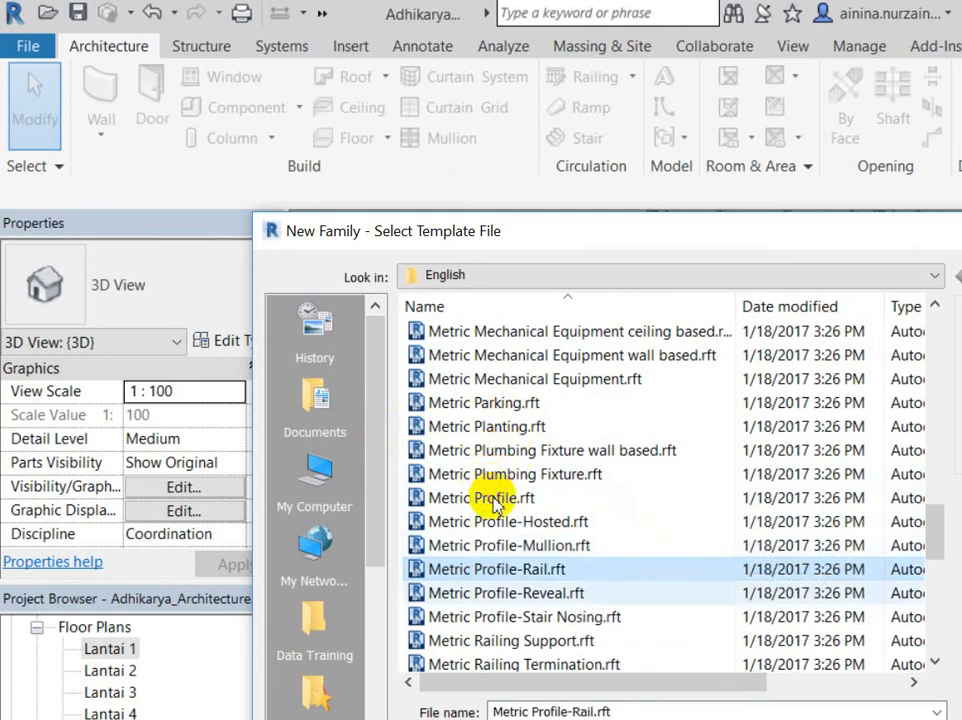
key(Down)
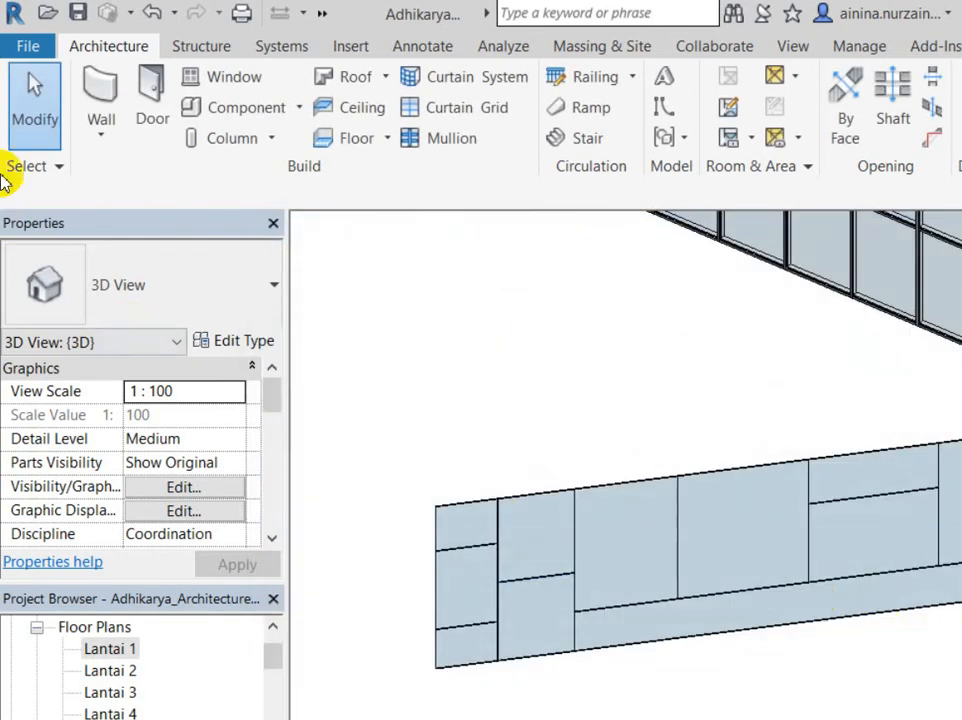
Step: Select and deselect the straight curtain wall, then restart Mullion with the 50mm x 150mm type
click(490, 424)
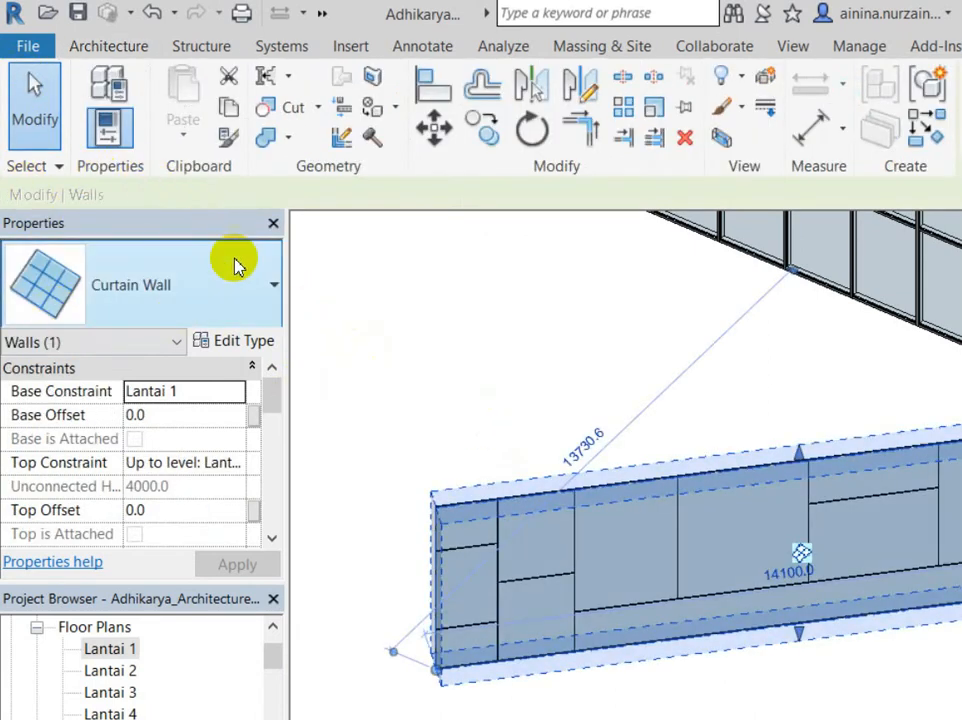
click(311, 279)
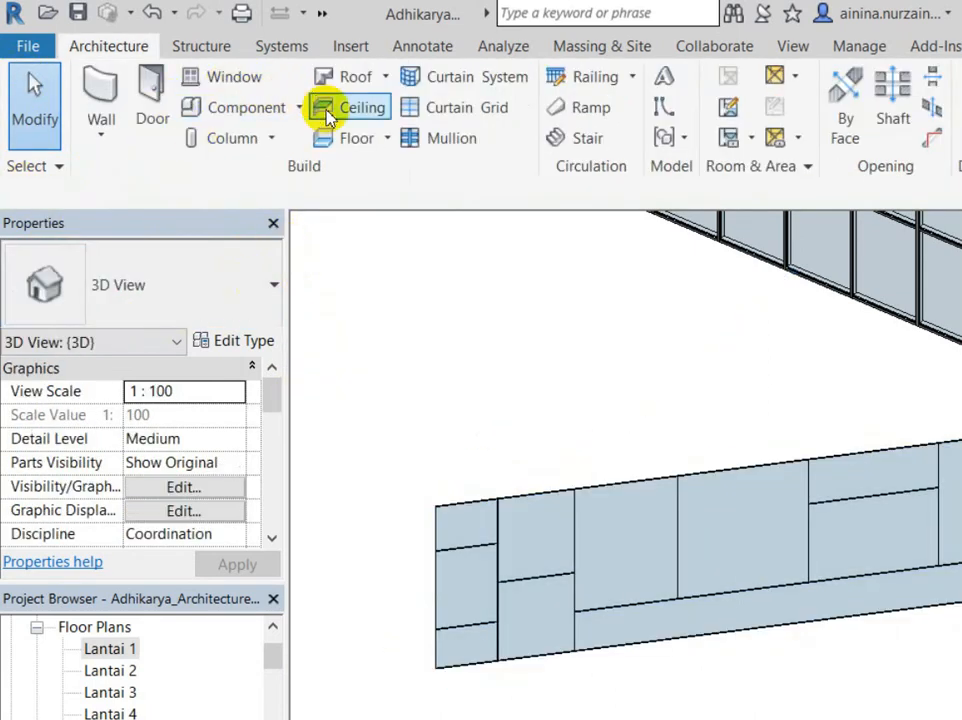
click(438, 138)
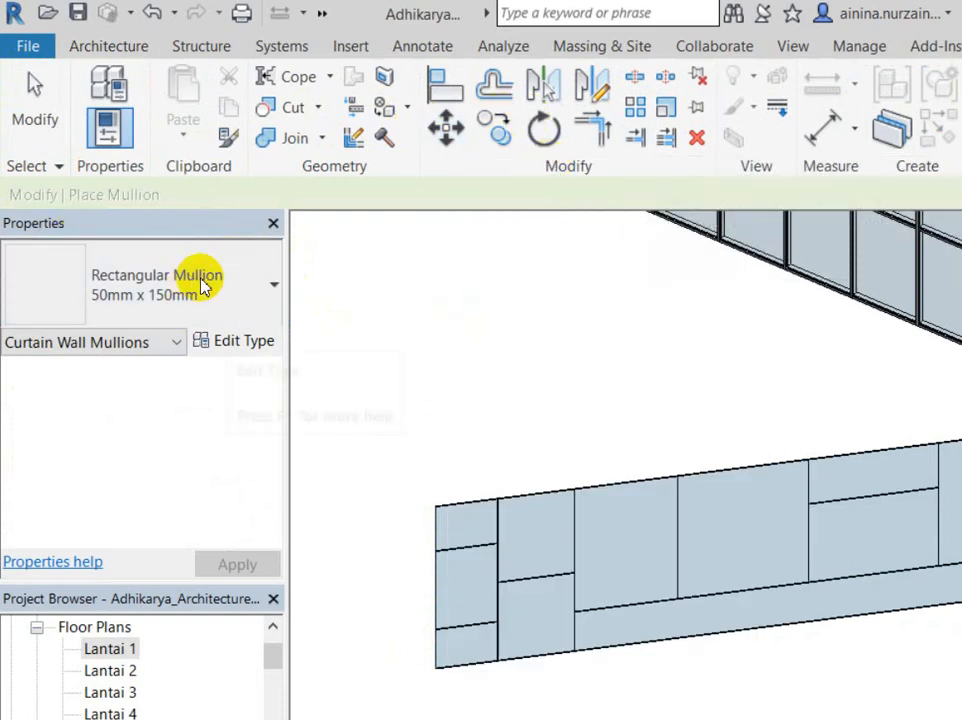
Step: Keep the Default profile and add 50mm x 150mm mullions on all grid lines of the small wall
click(240, 341)
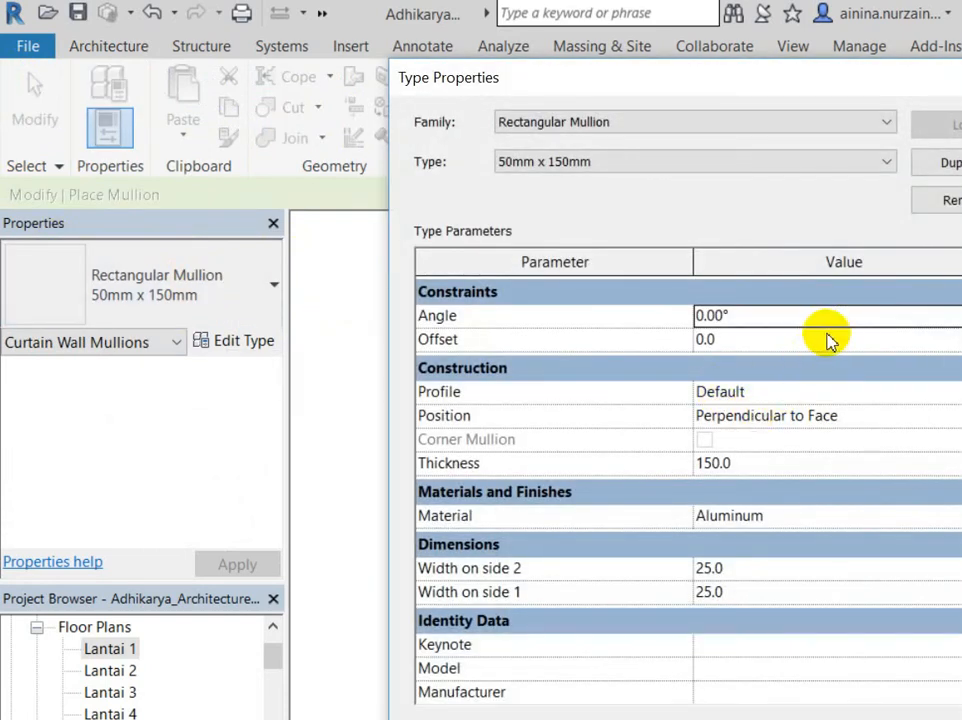
click(720, 391)
click(702, 385)
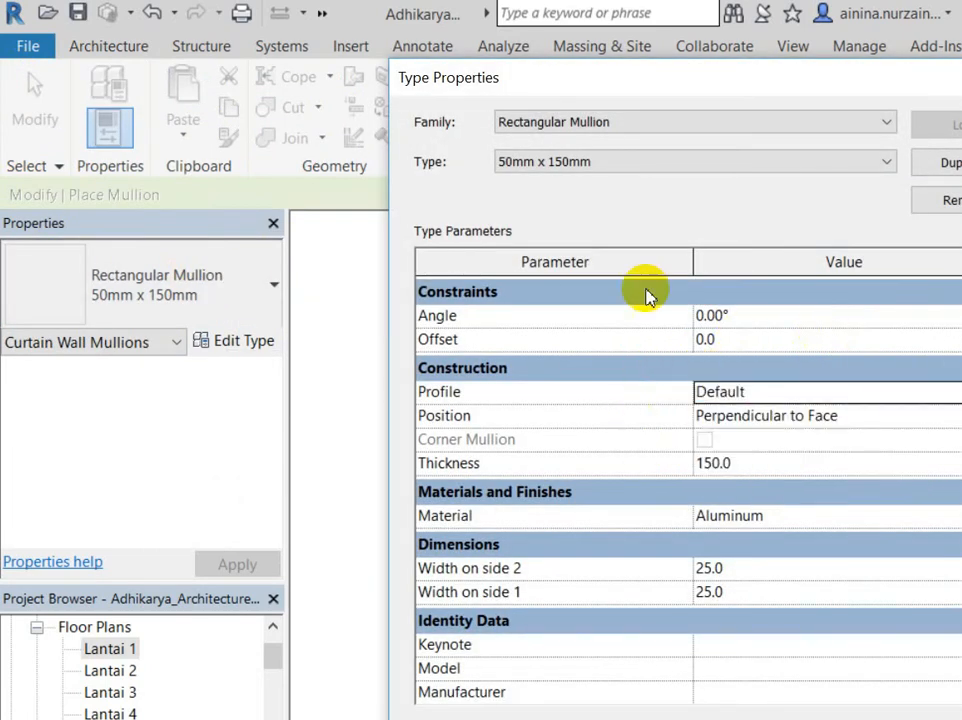
key(Return)
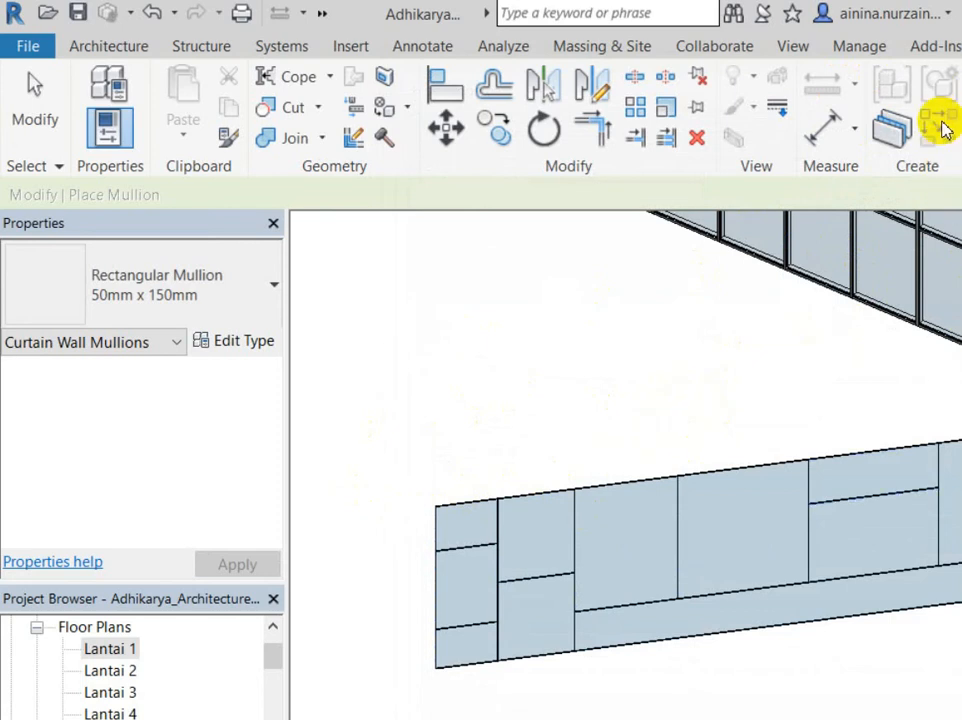
shift+middle_drag(382, 414, 498, 500)
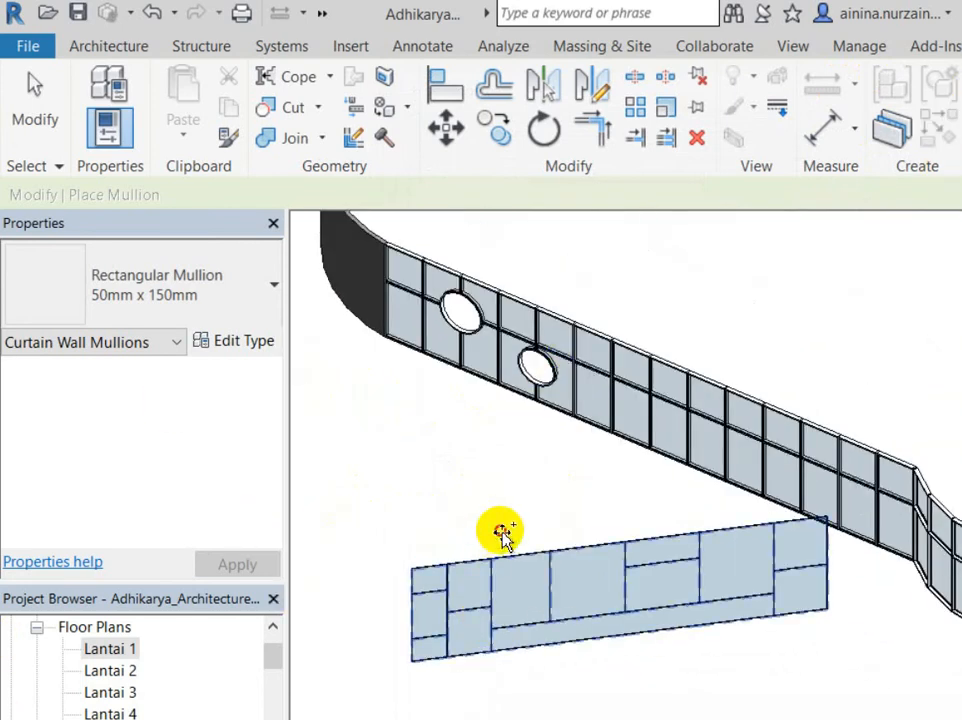
click(500, 536)
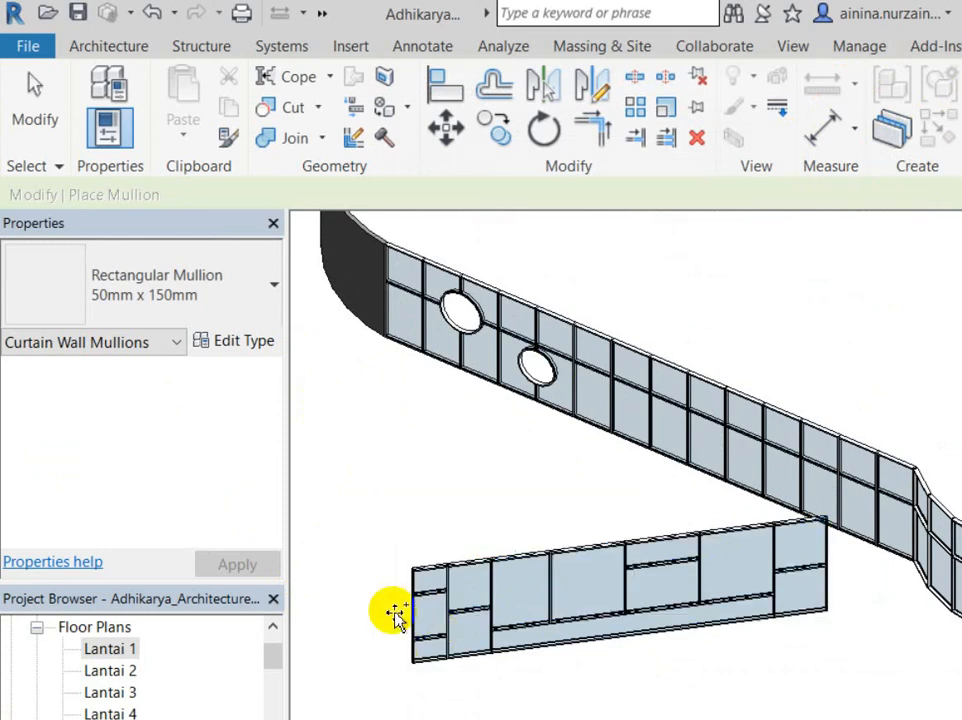
key(Escape)
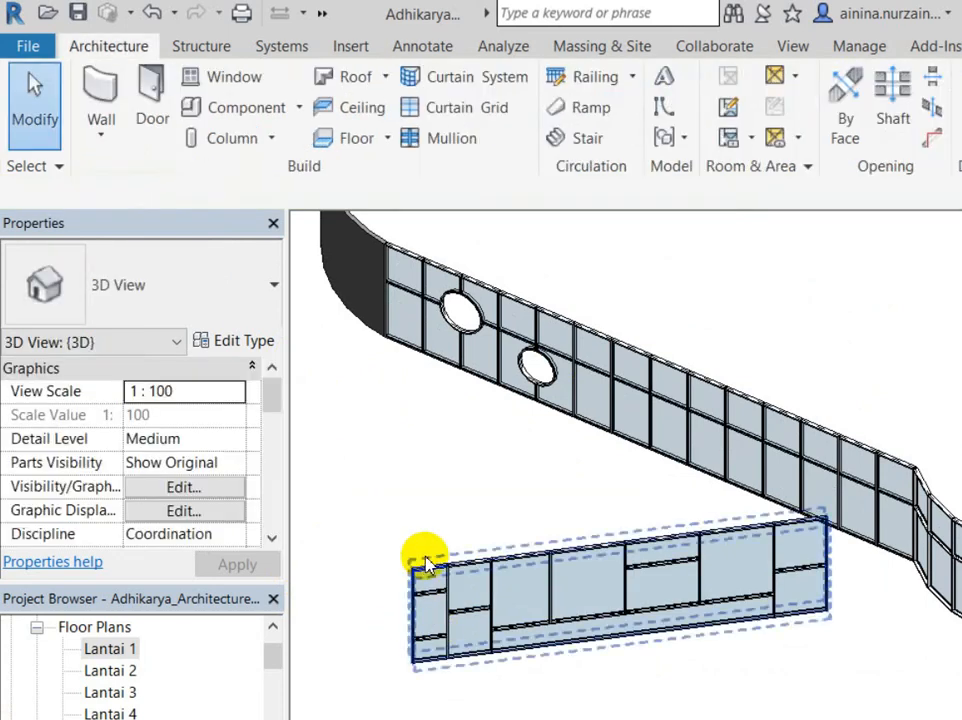
Step: Zoom in and out of the 3D view to inspect the curtain-wall mullions
scroll(423, 554, up, 4)
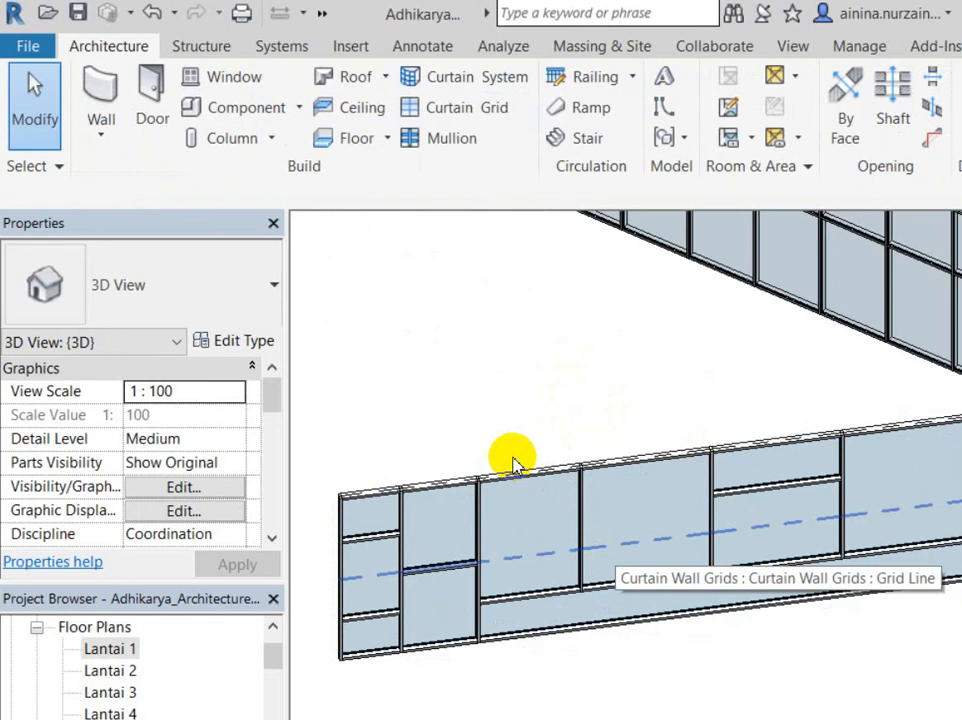
scroll(480, 487, down, 5)
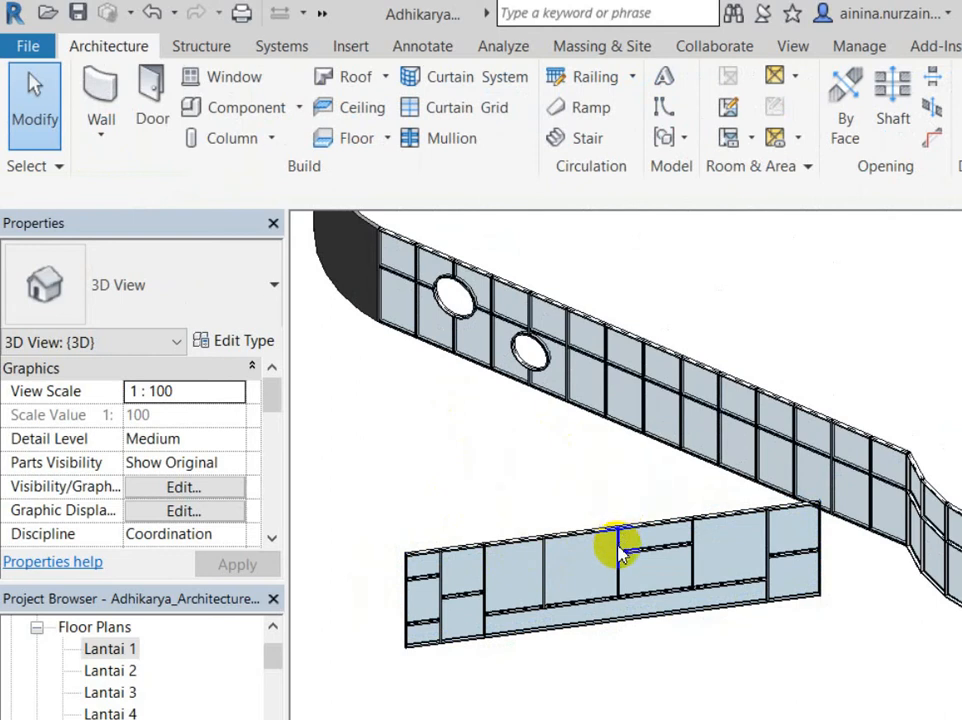
scroll(434, 491, up, 5)
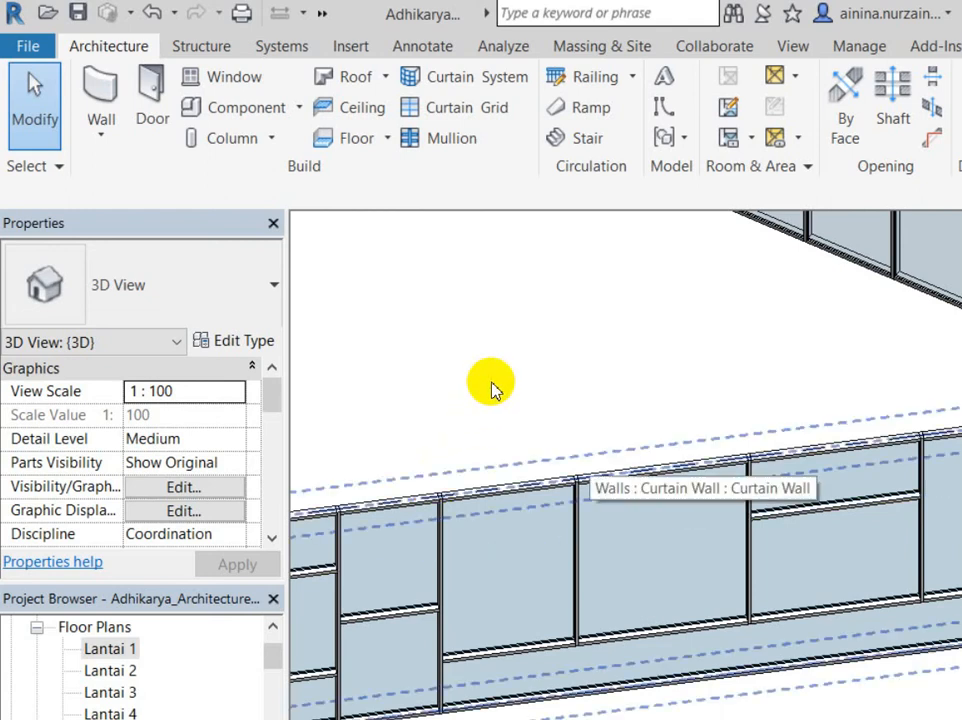
scroll(490, 386, down, 3)
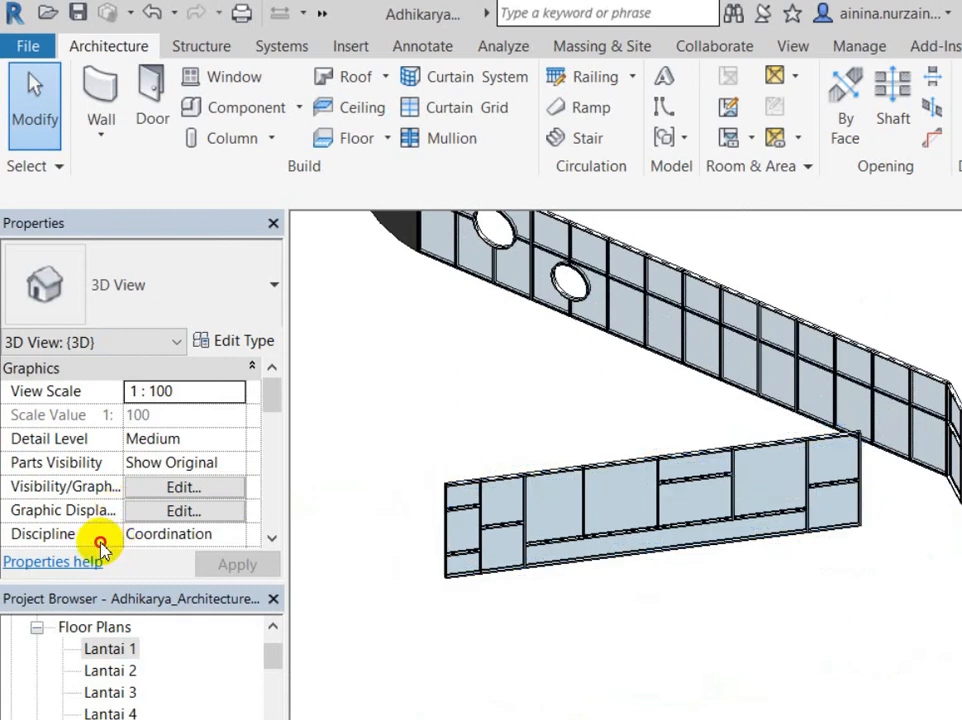
scroll(482, 508, down, 2)
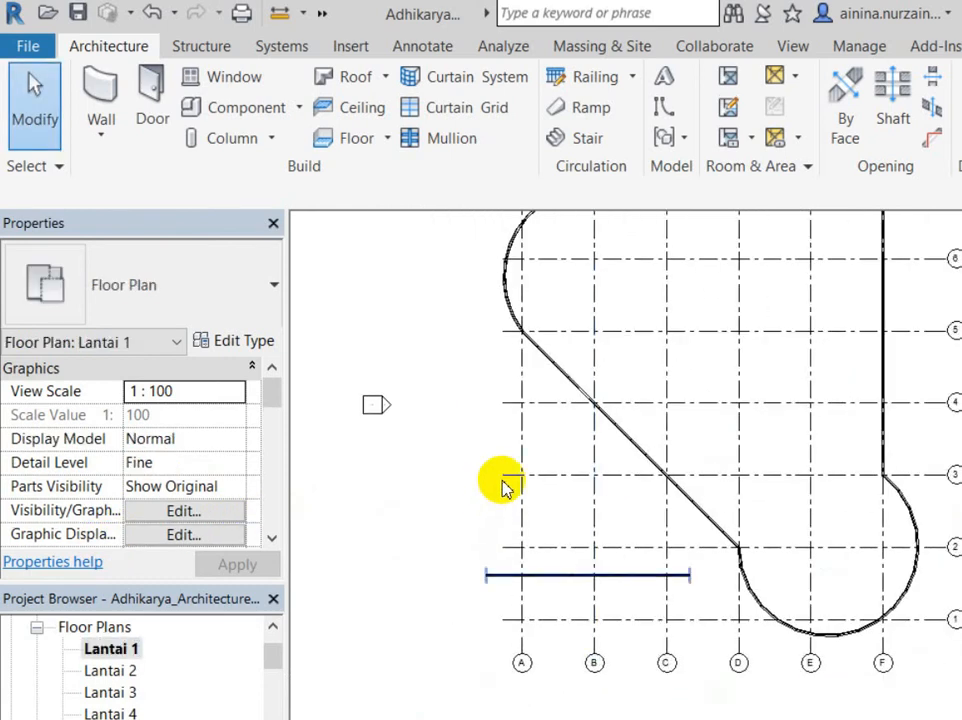
Step: Copy the small straight curtain wall and paste it onto grid line 5
click(520, 575)
key(ctrl+c)
key(ctrl+v)
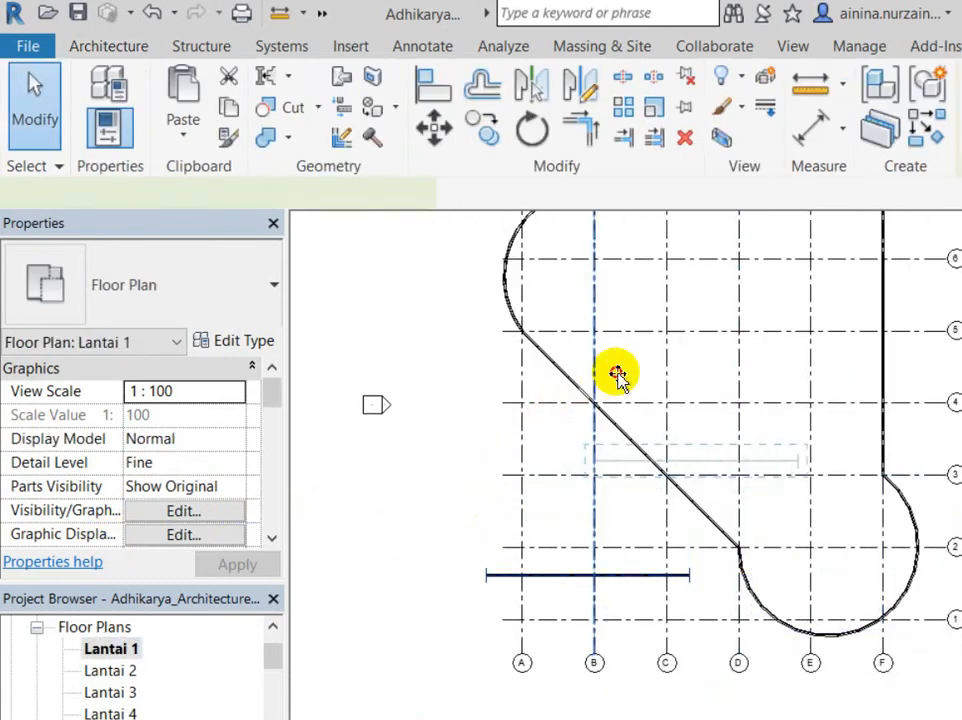
click(679, 281)
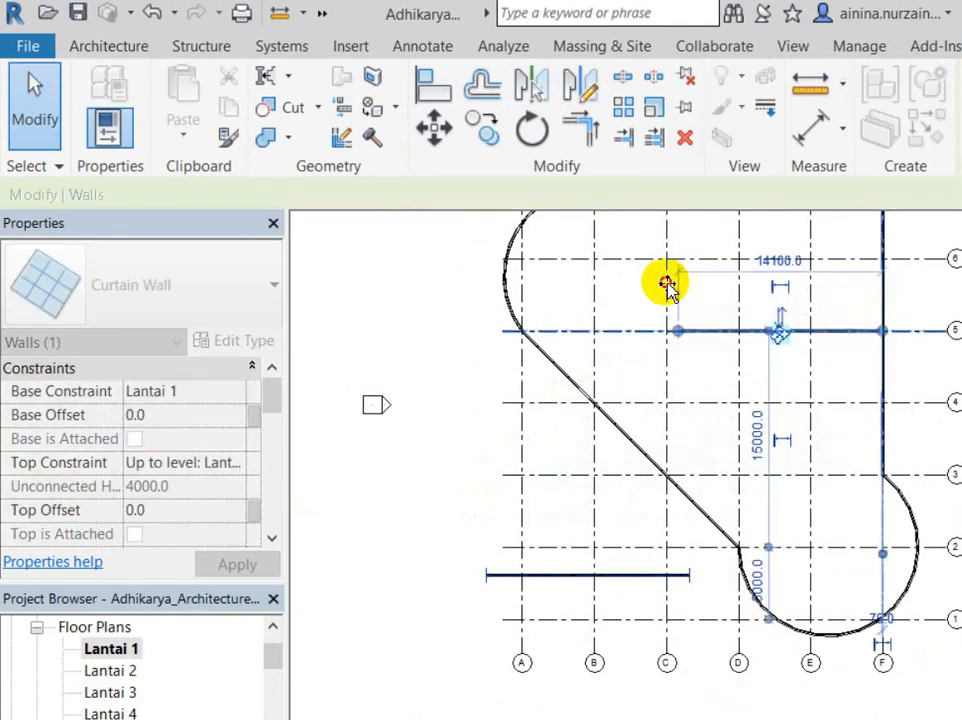
key(Escape)
Step: In Default 3D View, drag the copied wall's end shorter, dismiss the mullion error, and reopen Lantai 1
scroll(687, 268, up, 3)
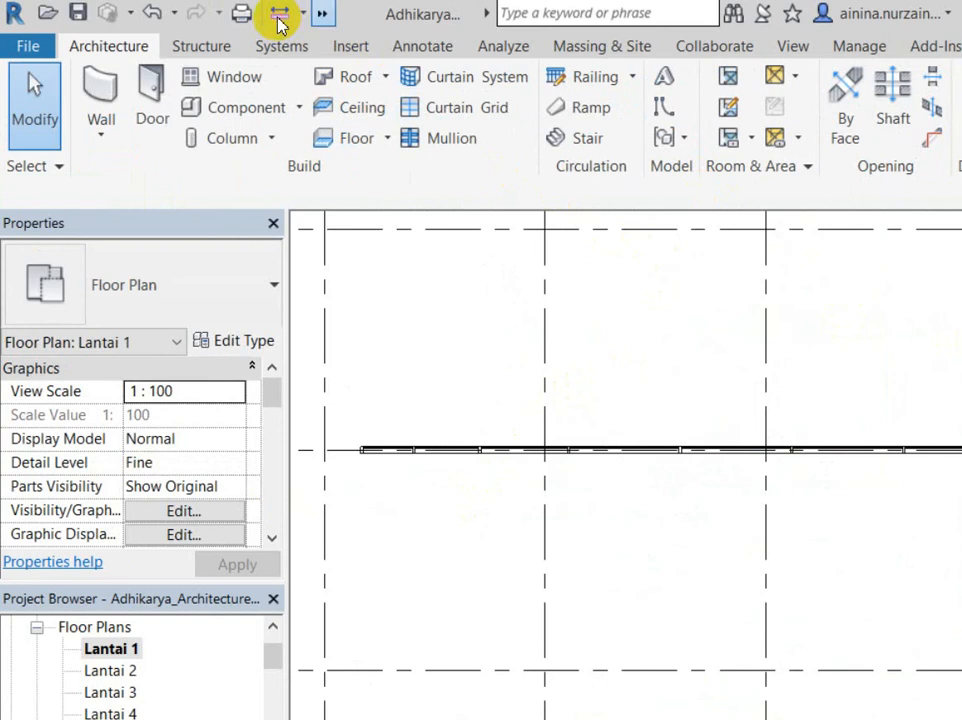
click(322, 13)
click(372, 37)
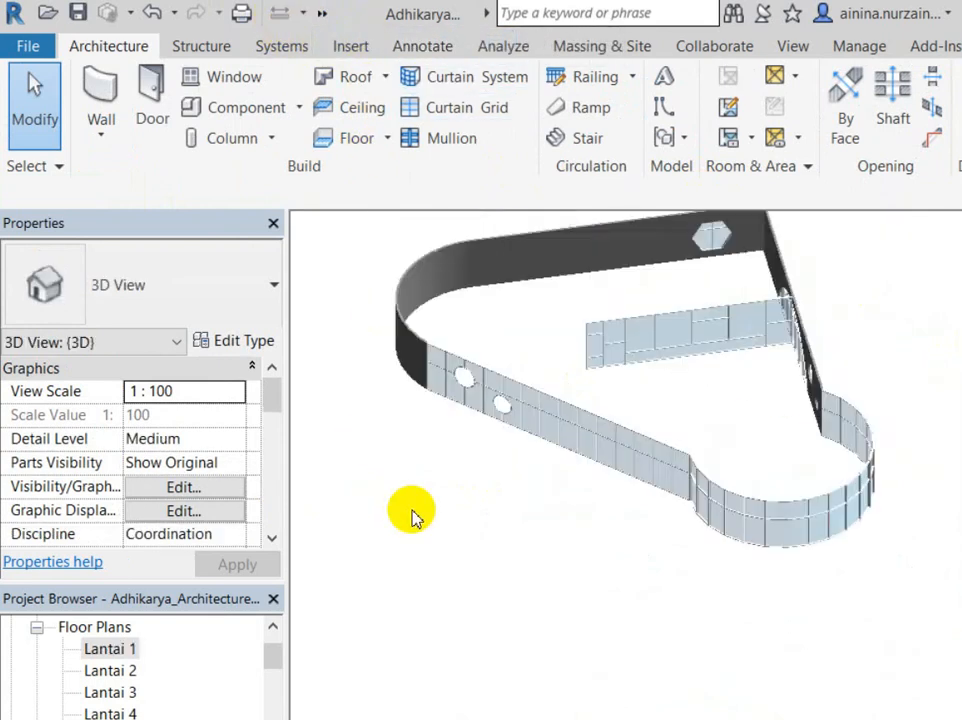
scroll(420, 505, down, 2)
scroll(449, 352, up, 2)
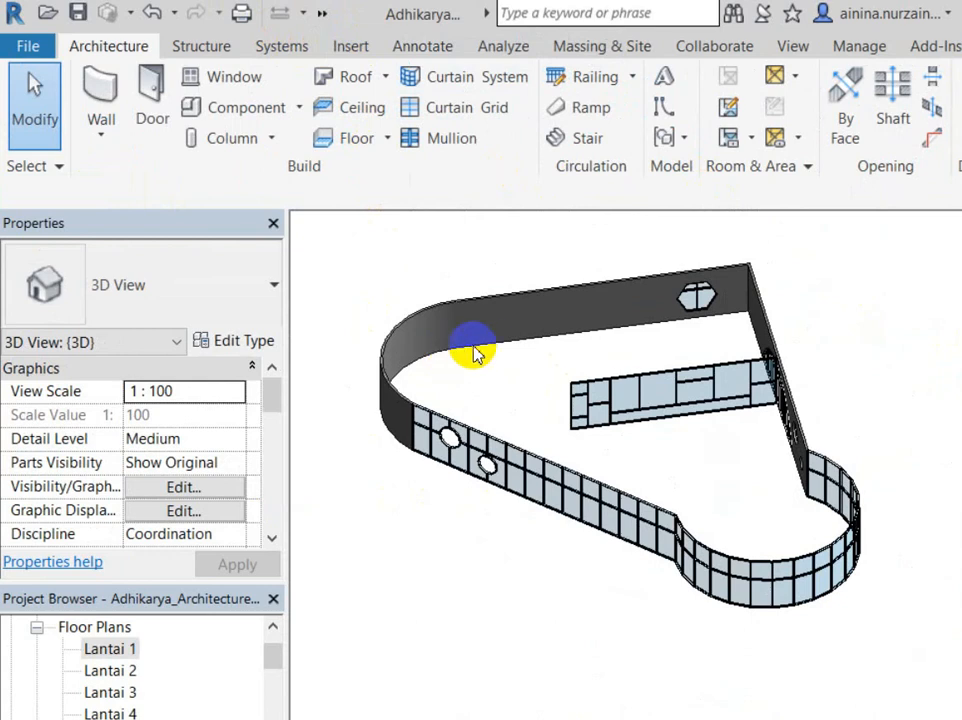
click(485, 350)
scroll(474, 372, up, 4)
drag(476, 372, 590, 447)
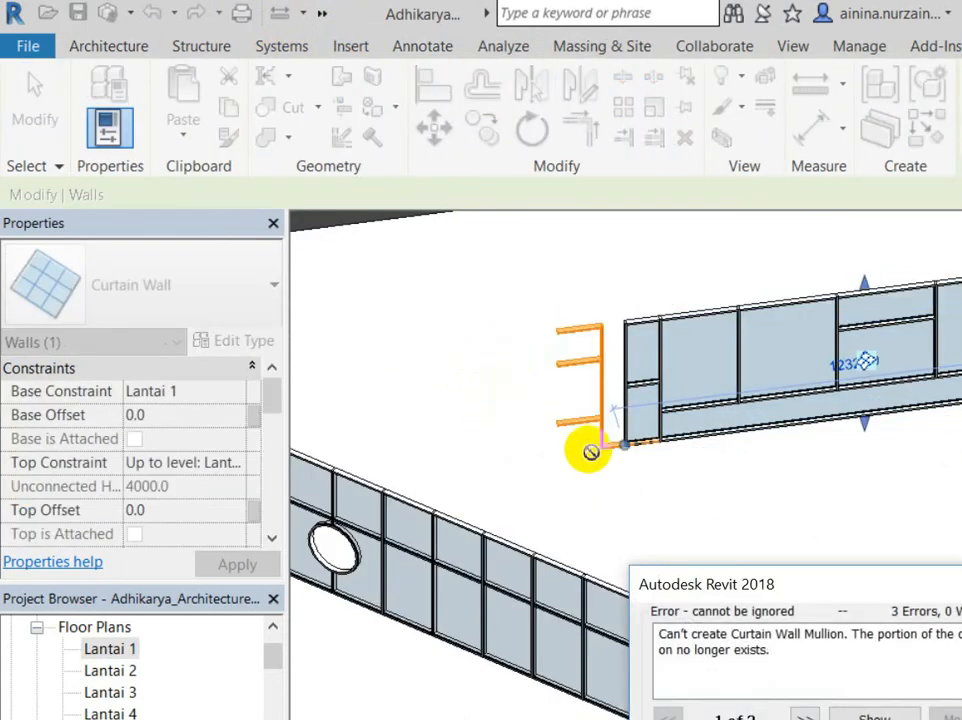
click(664, 662)
click(451, 436)
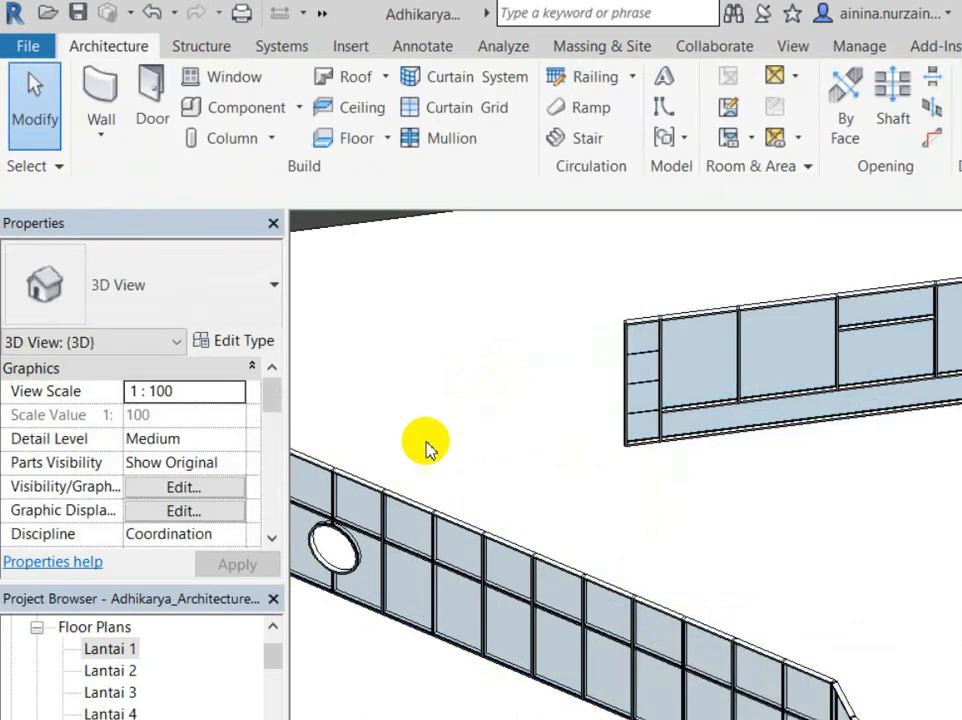
scroll(340, 560, down, 3)
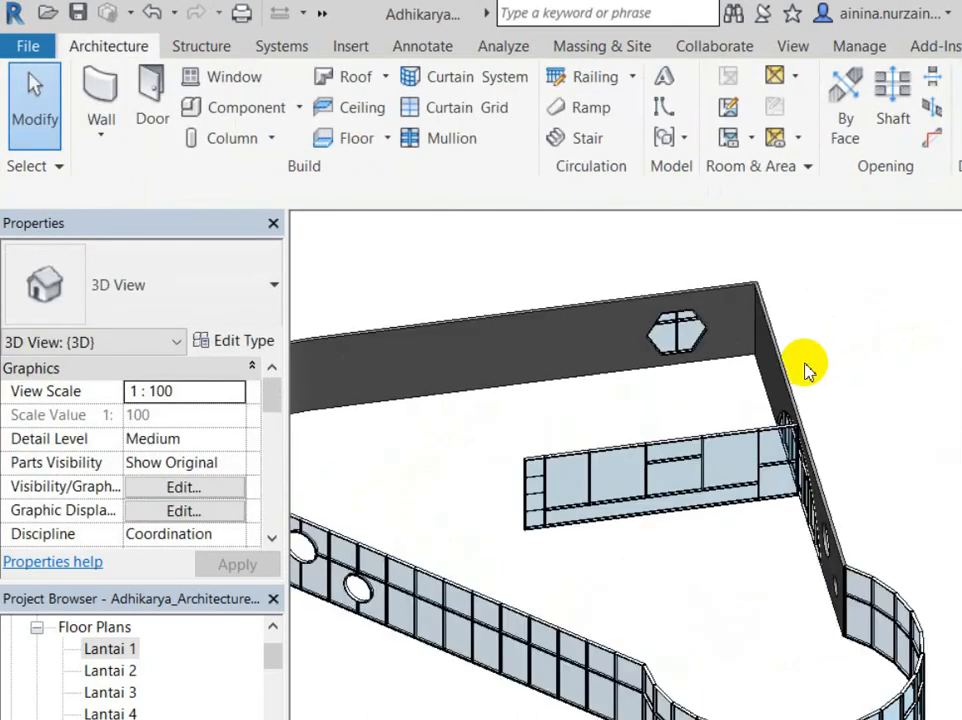
double_click(110, 648)
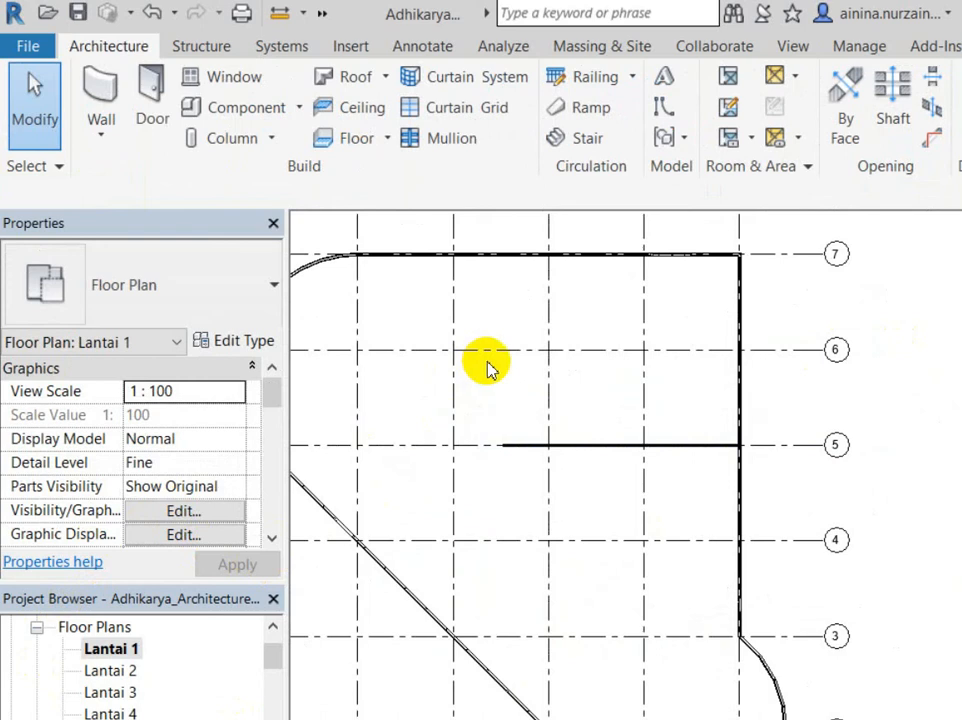
Step: Paste another copy of the short curtain wall onto grid line 6 in the Lantai 1 plan
key(ctrl+v)
click(496, 293)
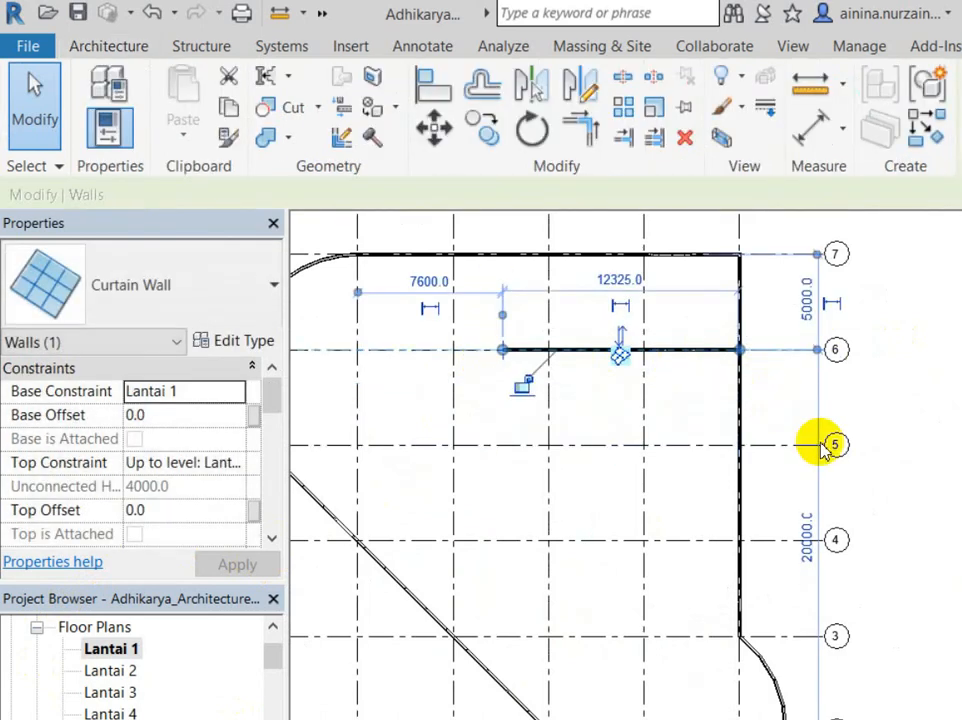
key(Escape)
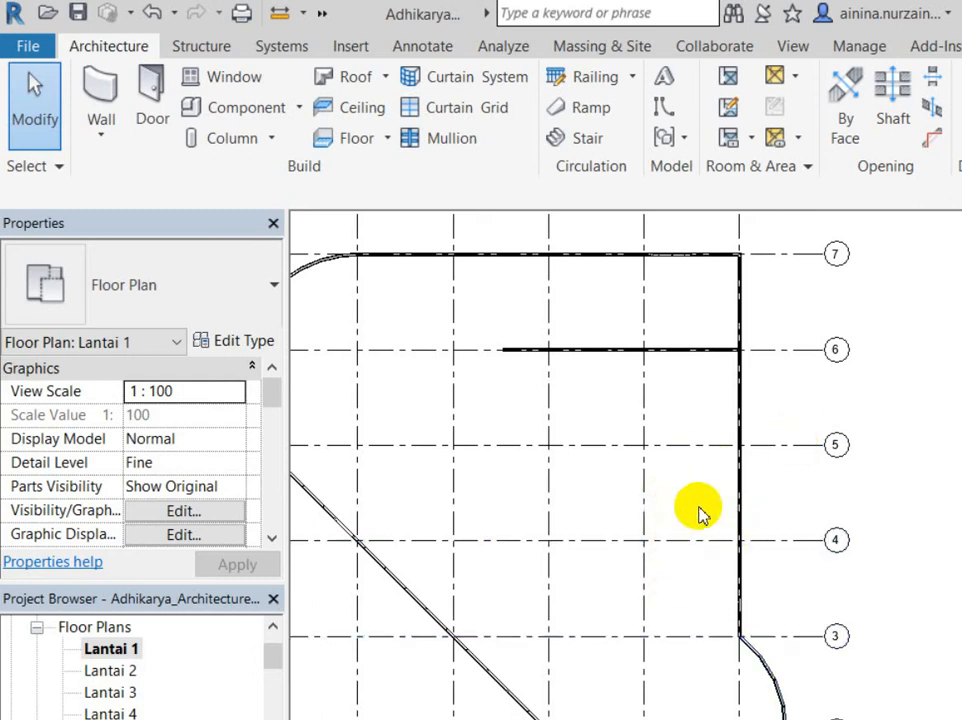
mouse_move(618, 705)
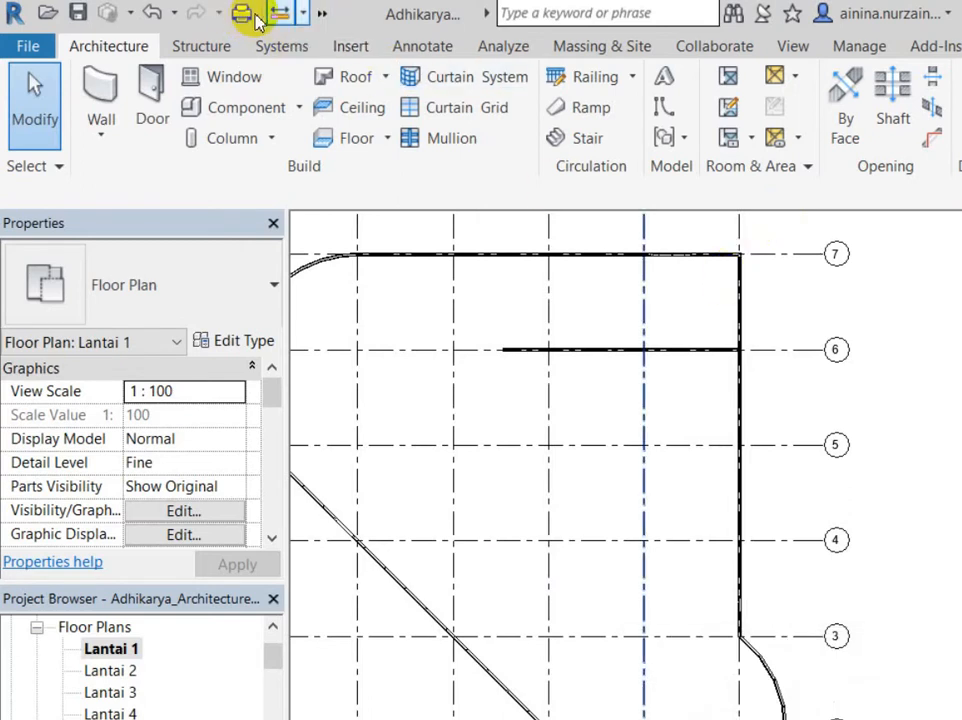
Step: Switch to the default 3D view and inspect a curtain grid line on the straight wall
click(322, 13)
click(359, 43)
scroll(507, 361, up, 5)
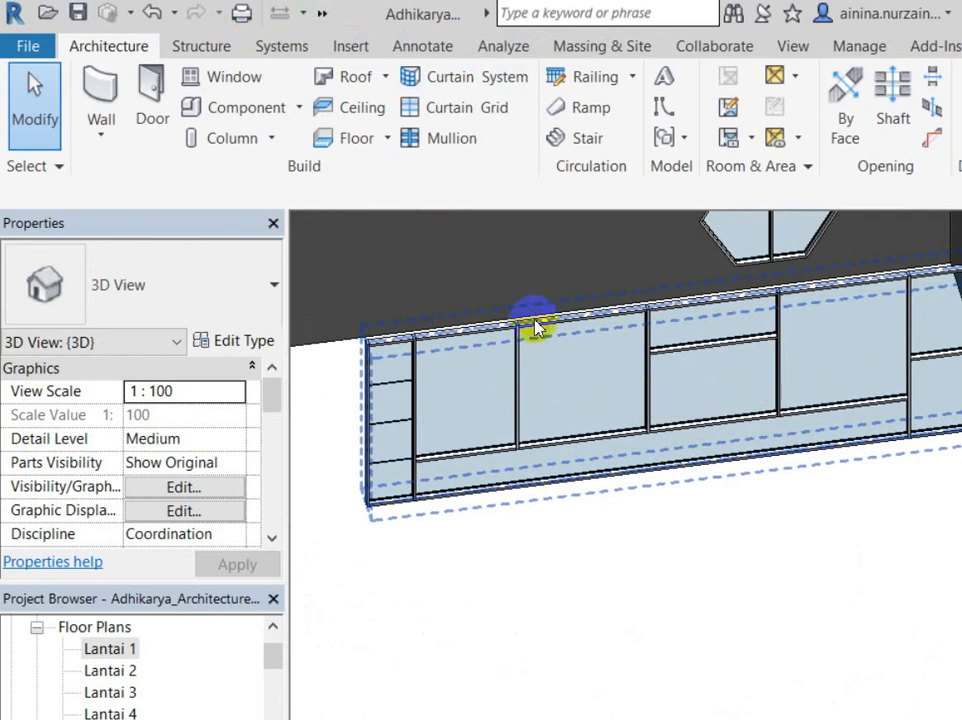
click(545, 345)
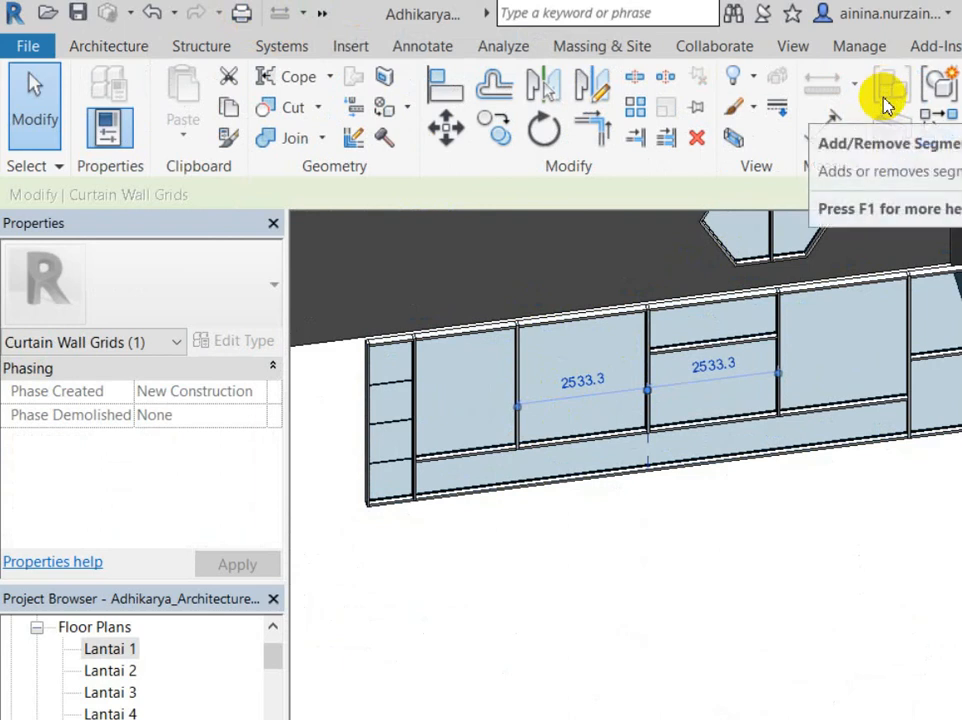
scroll(597, 402, up, 5)
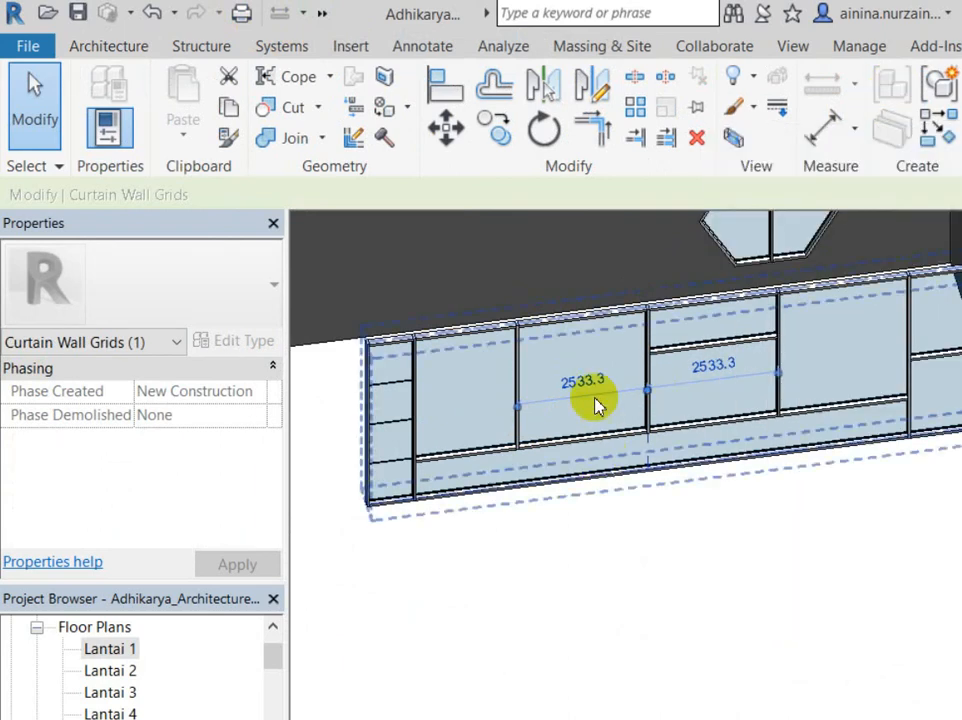
key(Escape)
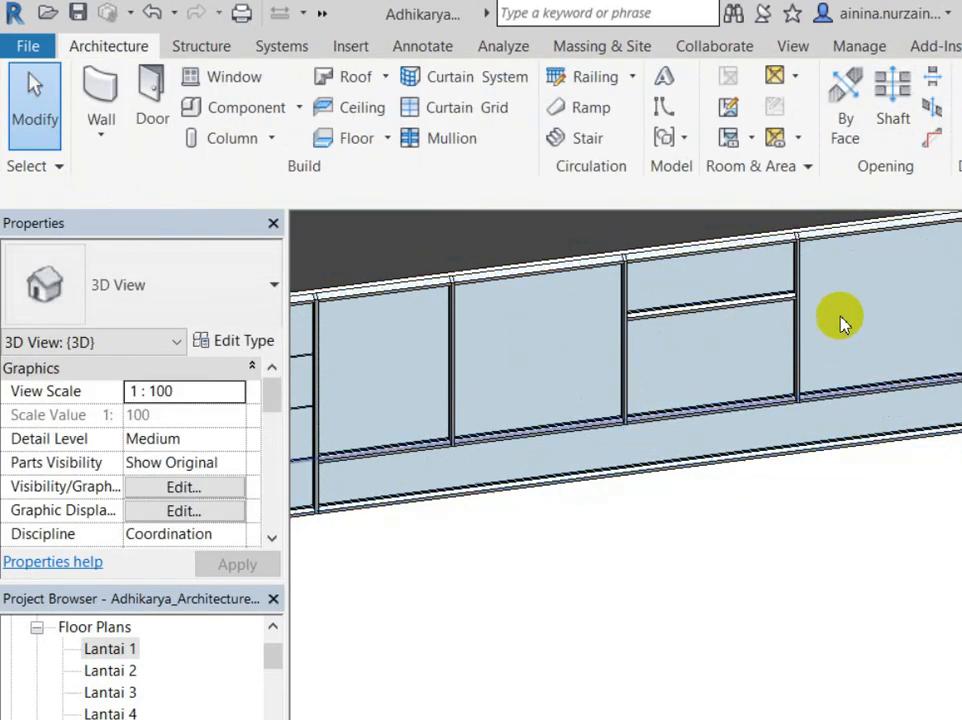
scroll(680, 328, down, 3)
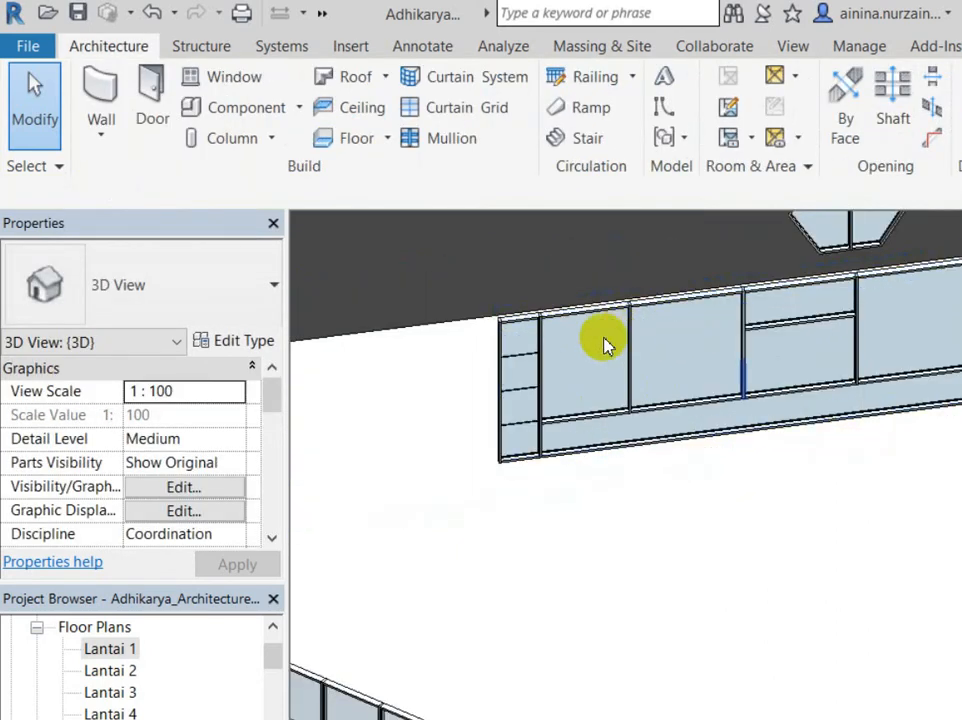
scroll(593, 333, up, 3)
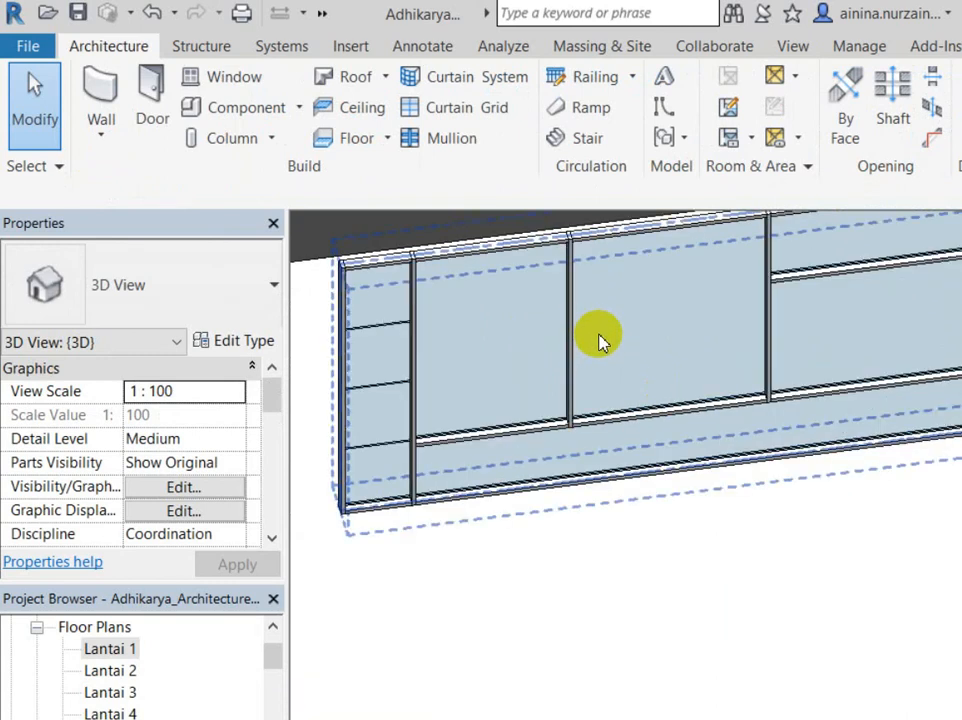
Step: Tab through the wall's mullions and grid lines, then select the whole straight curtain wall
key(Tab)
key(Tab)
click(598, 338)
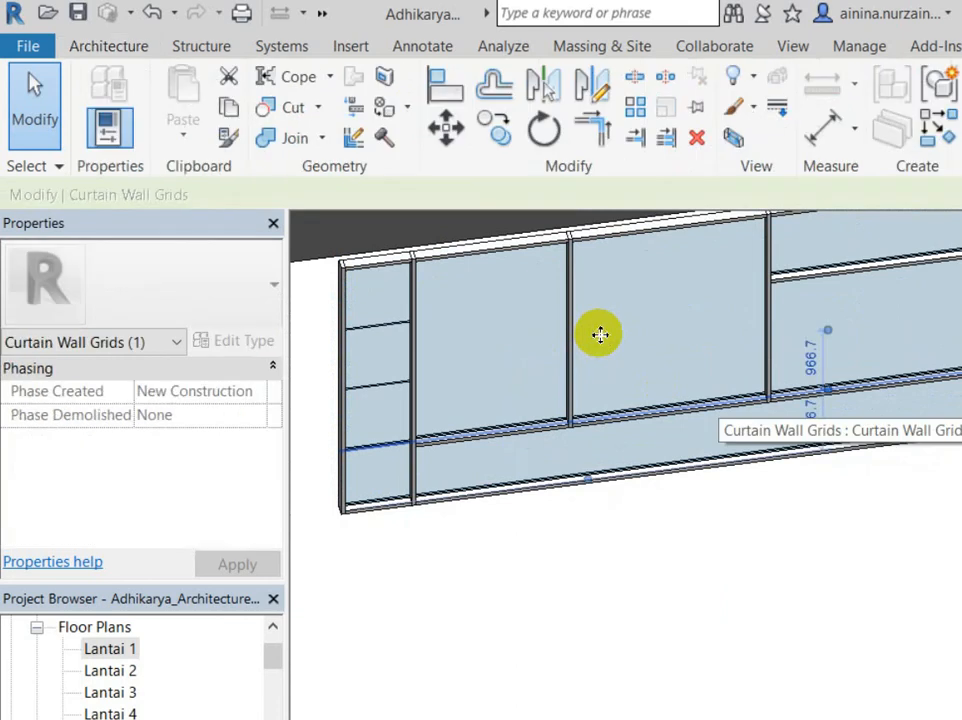
key(Escape)
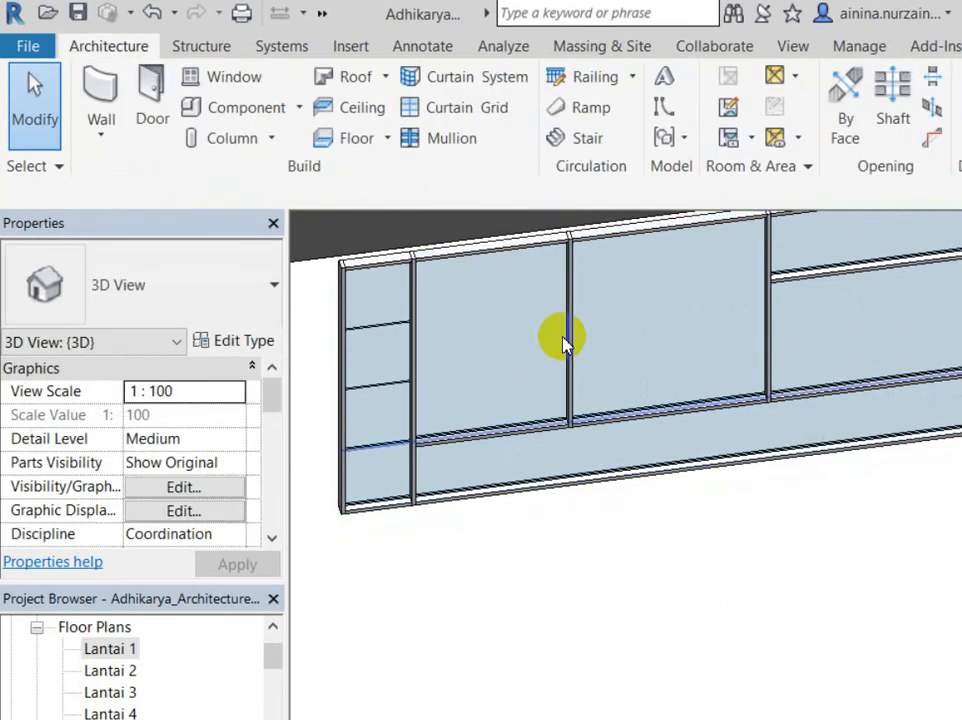
scroll(556, 345, down, 1)
key(Tab)
key(Tab)
key(Tab)
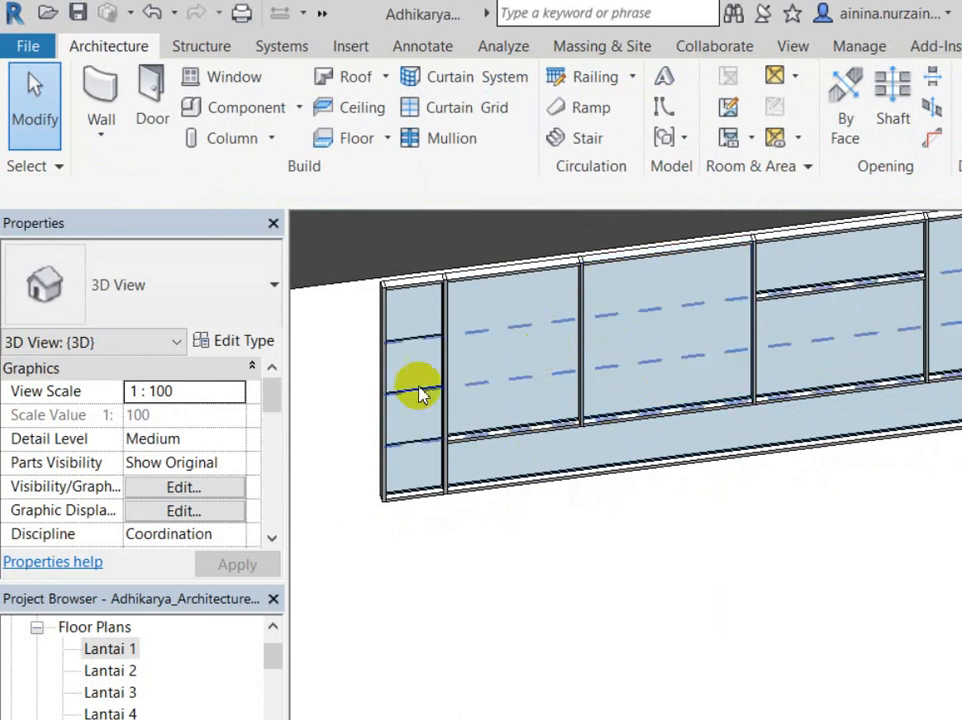
scroll(410, 410, down, 4)
click(369, 347)
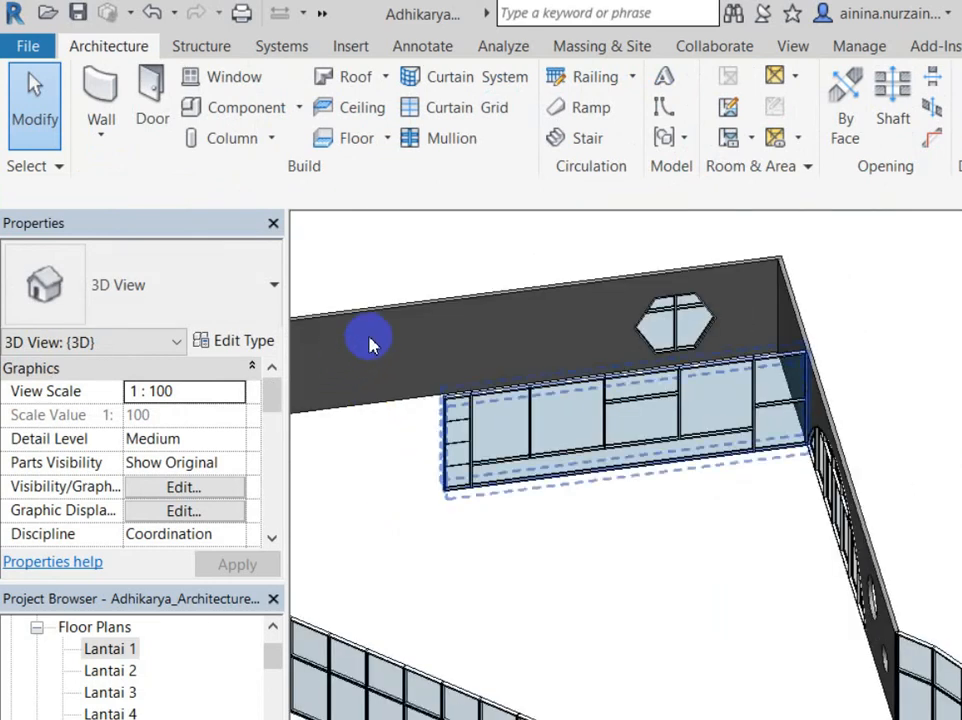
Step: Drag the straight curtain wall off the dark wall to an open spot below the curved building
scroll(371, 344, up, 3)
click(371, 344)
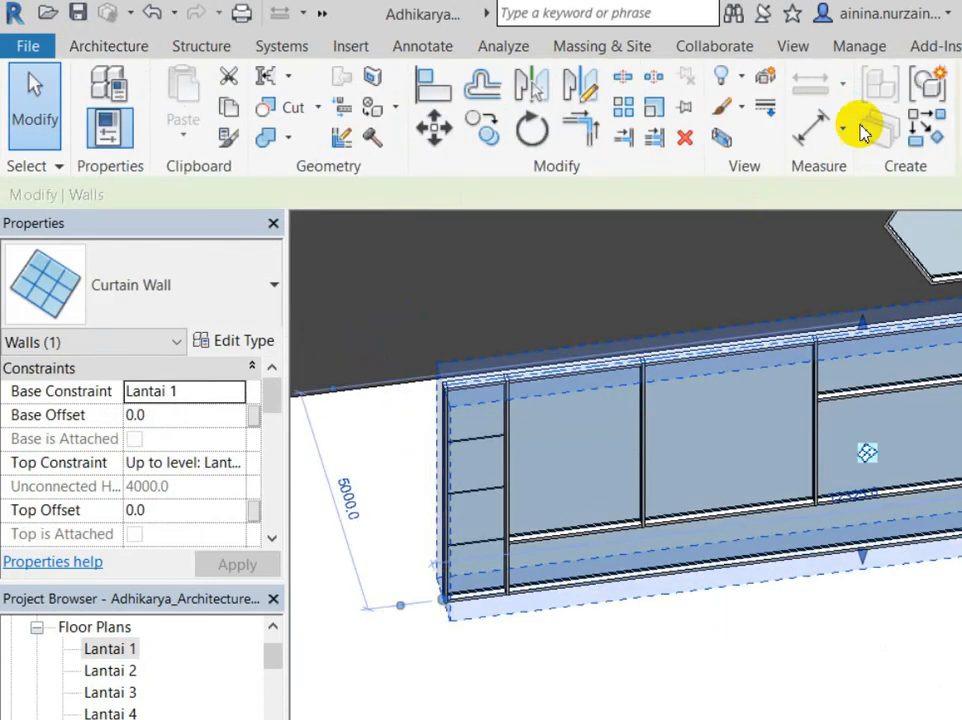
click(408, 494)
scroll(420, 463, down, 4)
click(438, 451)
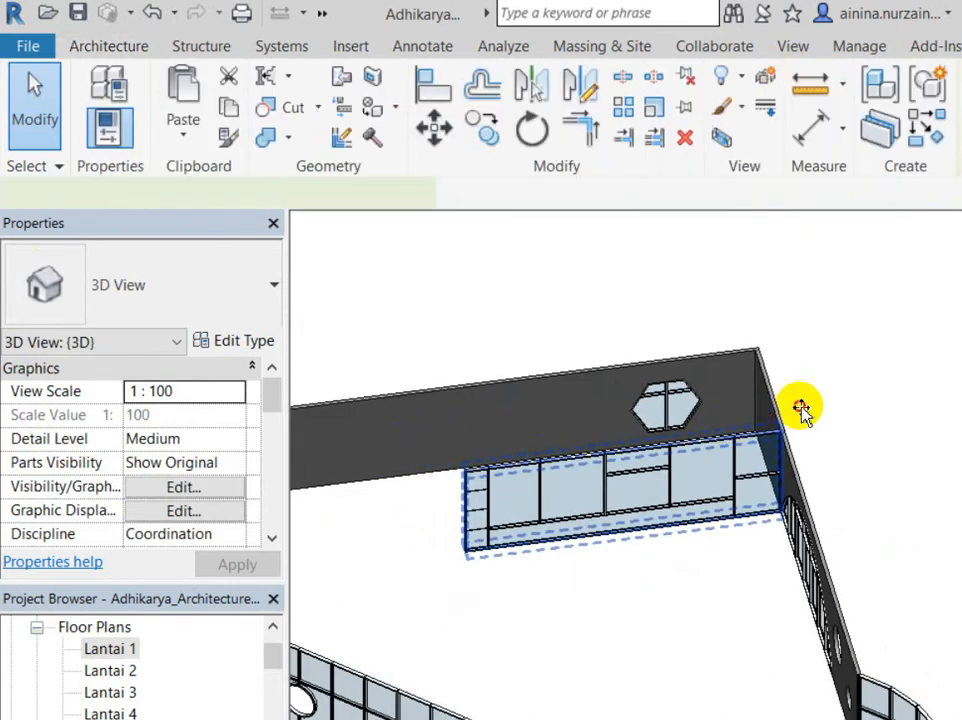
scroll(520, 438, down, 5)
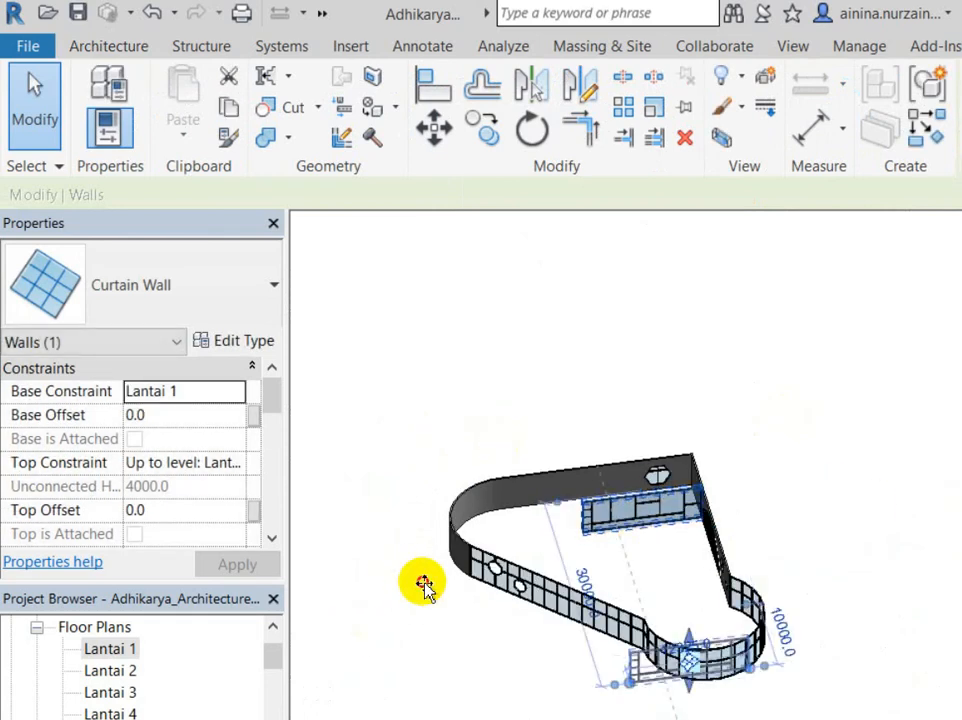
drag(603, 594, 769, 550)
click(741, 563)
Step: Bring the moved curtain wall into view and window-select its parts
scroll(831, 392, up, 5)
middle_drag(831, 392, 623, 322)
drag(393, 371, 666, 386)
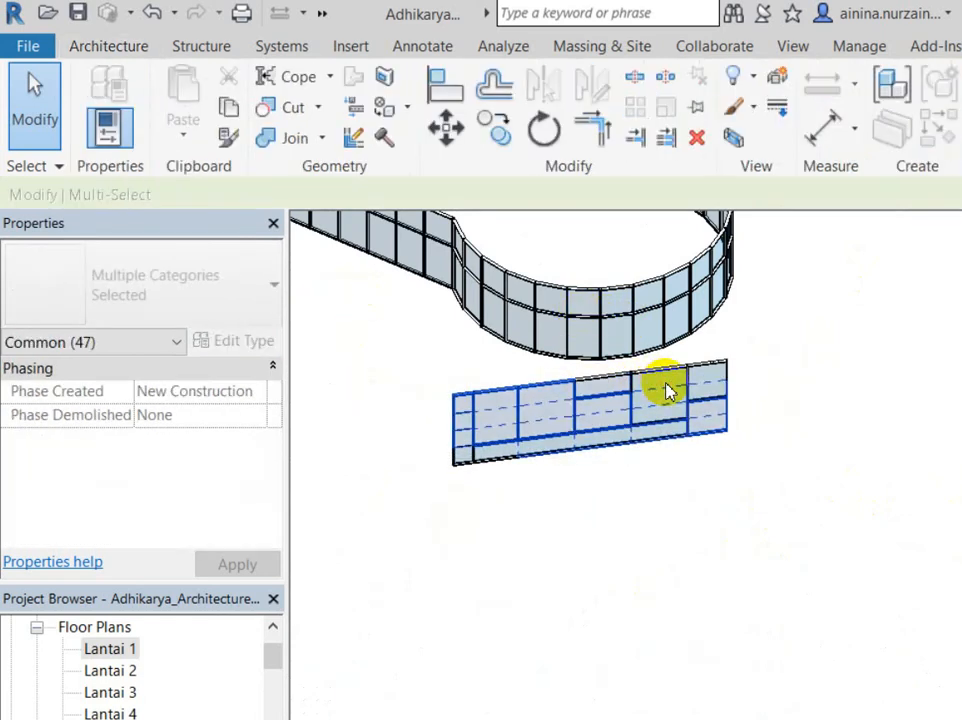
Step: Delete the selected curtain wall parts, then undo to restore the grids
key(Delete)
shift+middle_drag(600, 305, 457, 316)
scroll(477, 337, up, 3)
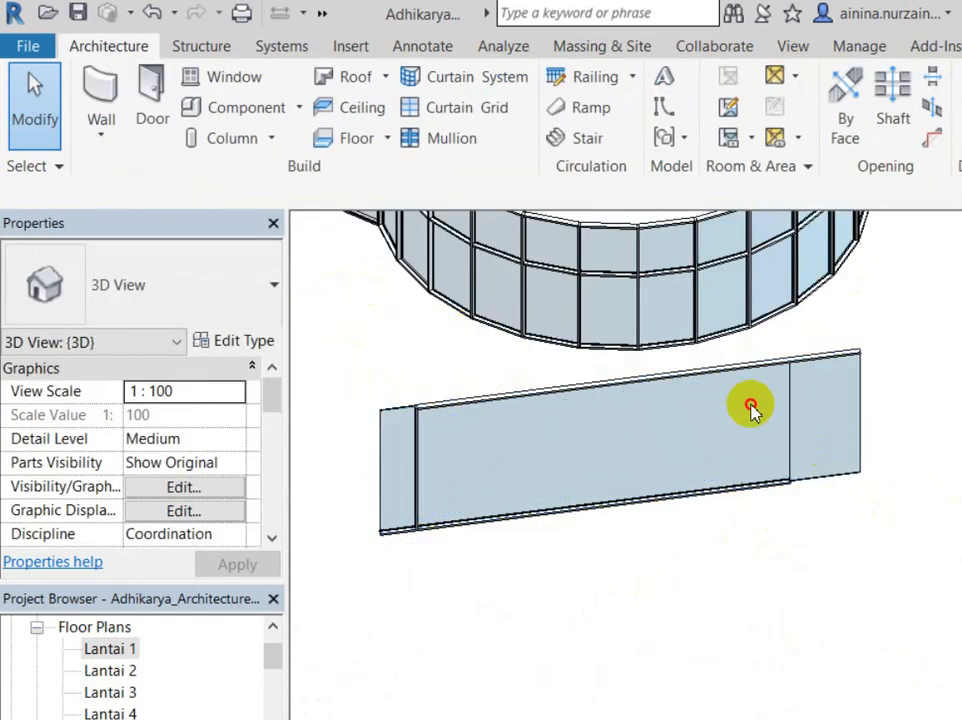
key(ctrl+z)
scroll(700, 383, down, 2)
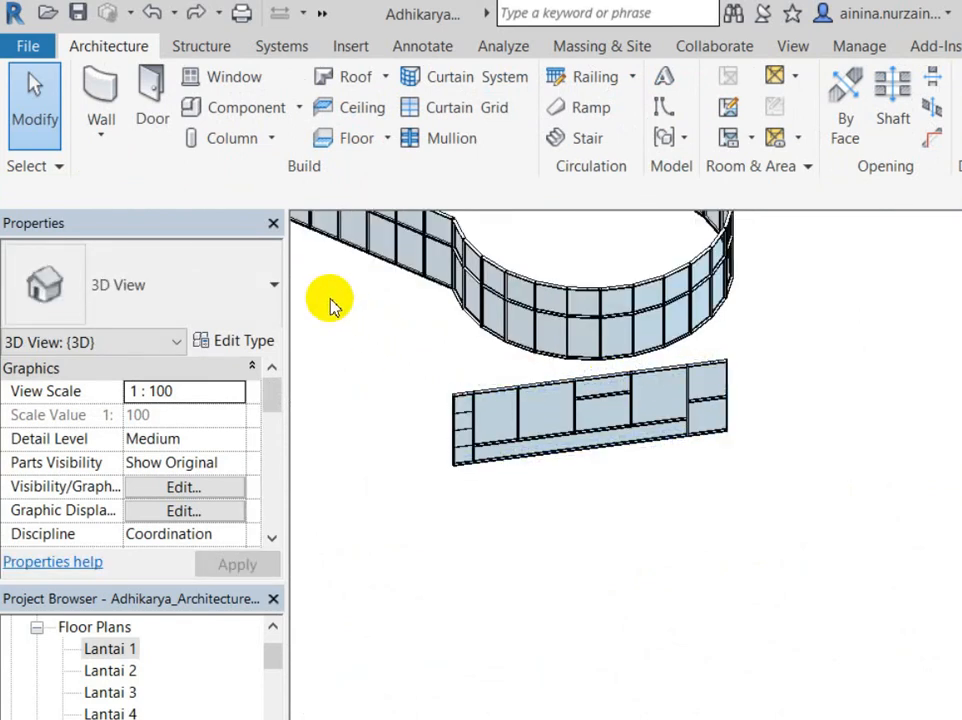
Step: Select the lower curtain wall and filter the selection to Curtain Wall Mullions only
click(668, 395)
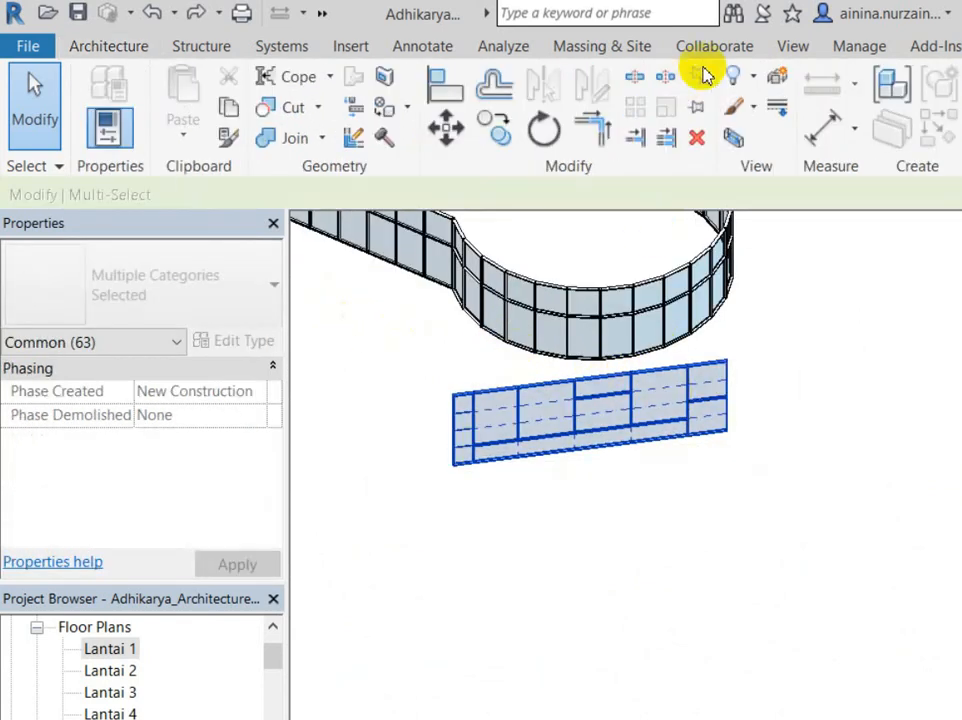
click(955, 110)
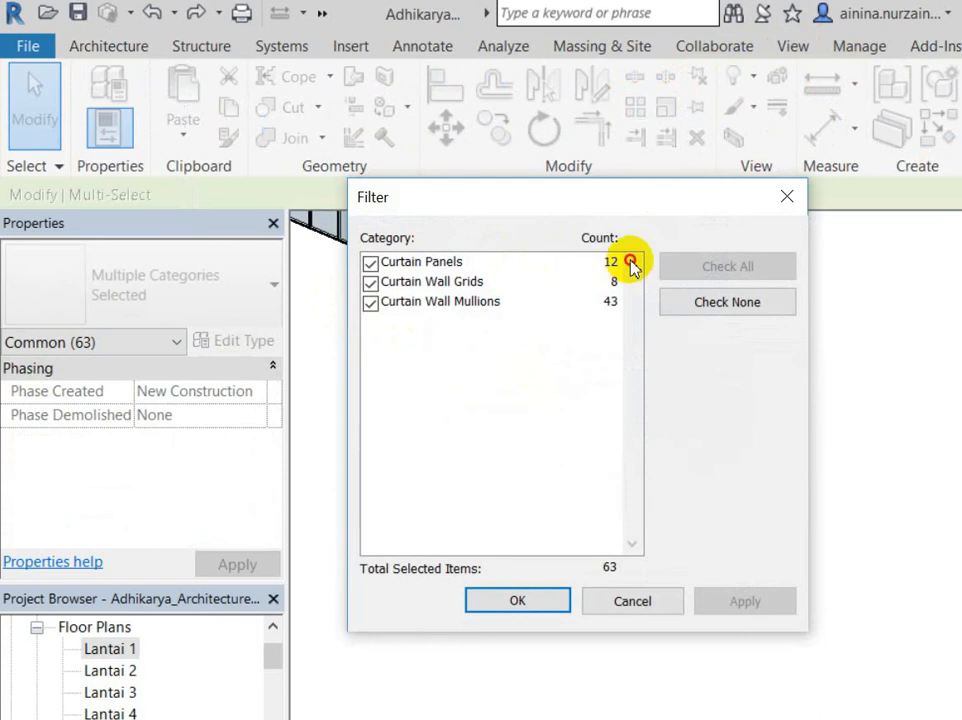
click(725, 302)
click(370, 302)
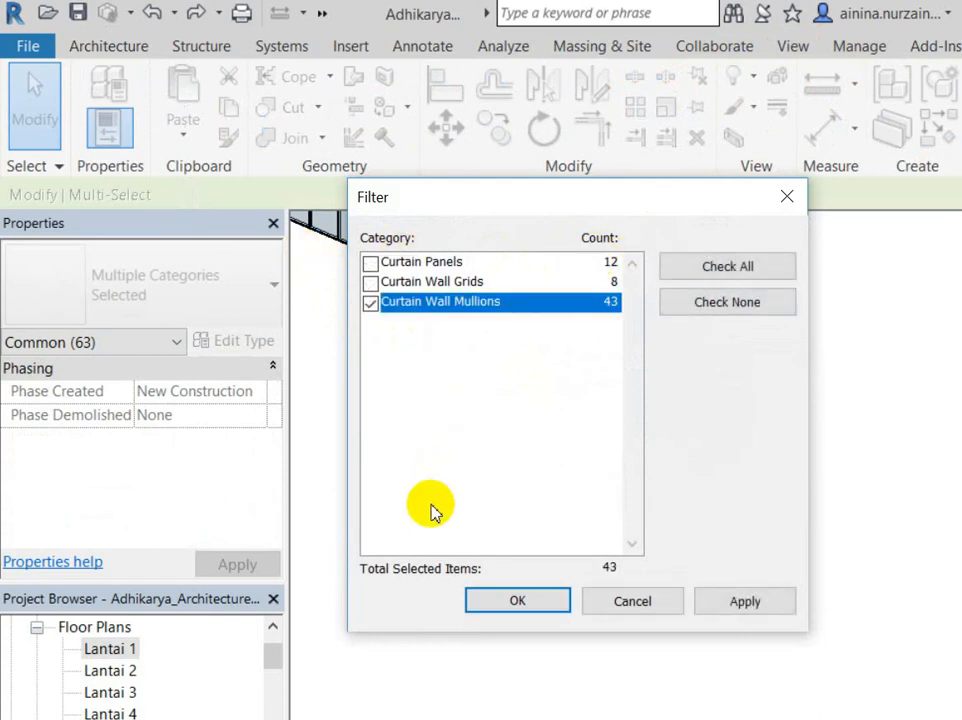
click(517, 601)
key(Escape)
Step: Window-select the lower wall again, filter to Curtain Wall Mullions, and delete them
drag(393, 350, 850, 524)
click(727, 302)
click(370, 302)
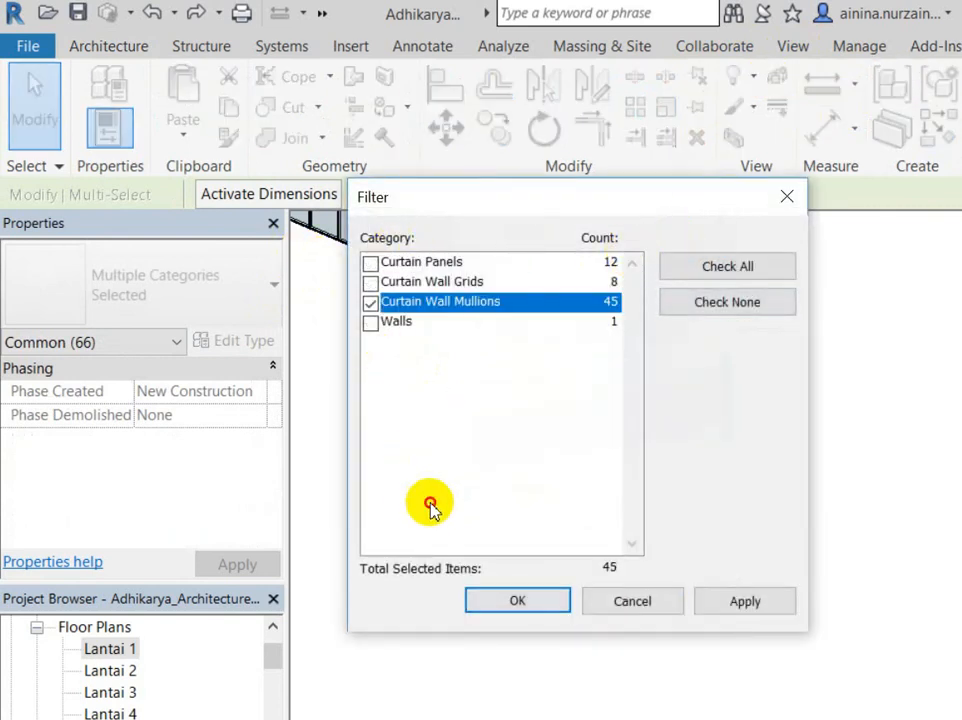
key(Return)
key(Escape)
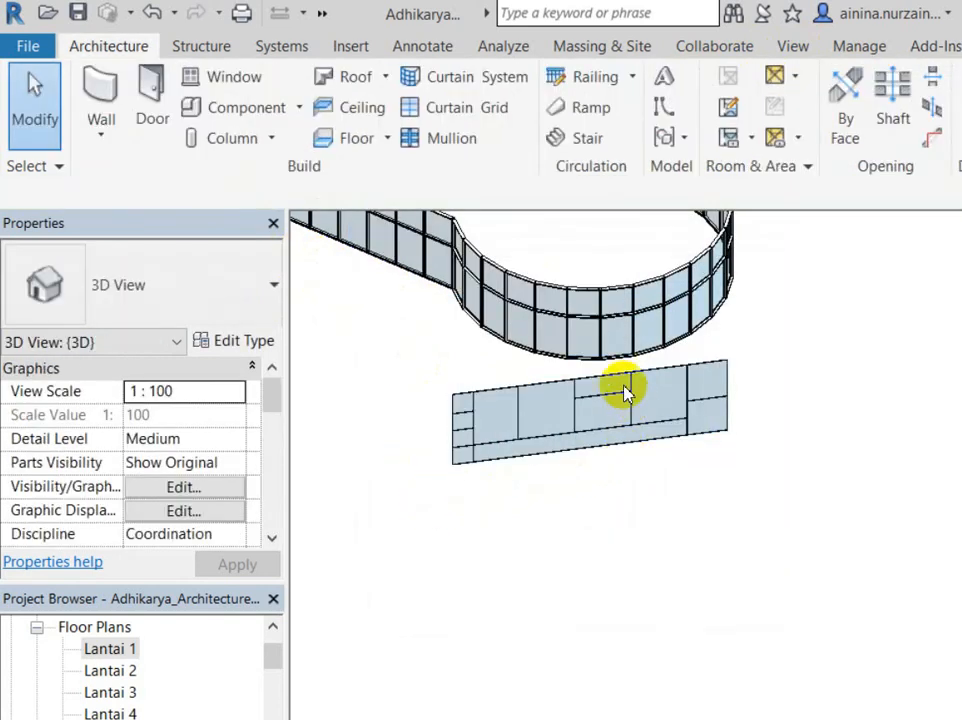
scroll(680, 370, up, 3)
middle_drag(784, 303, 846, 335)
middle_drag(741, 440, 809, 414)
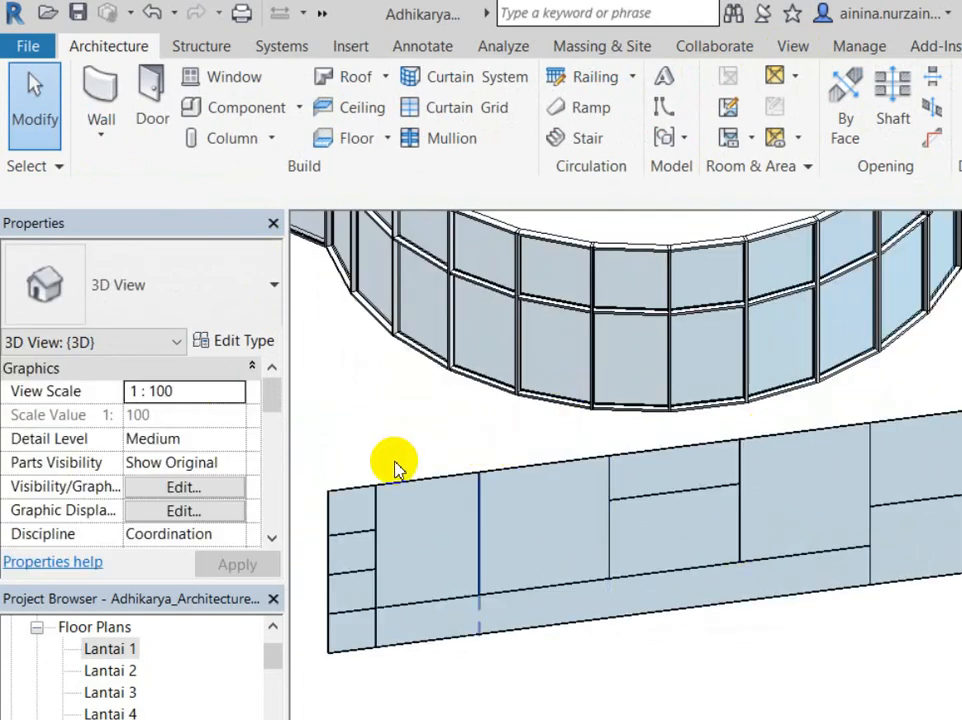
scroll(320, 450, up, 2)
scroll(329, 485, down, 1)
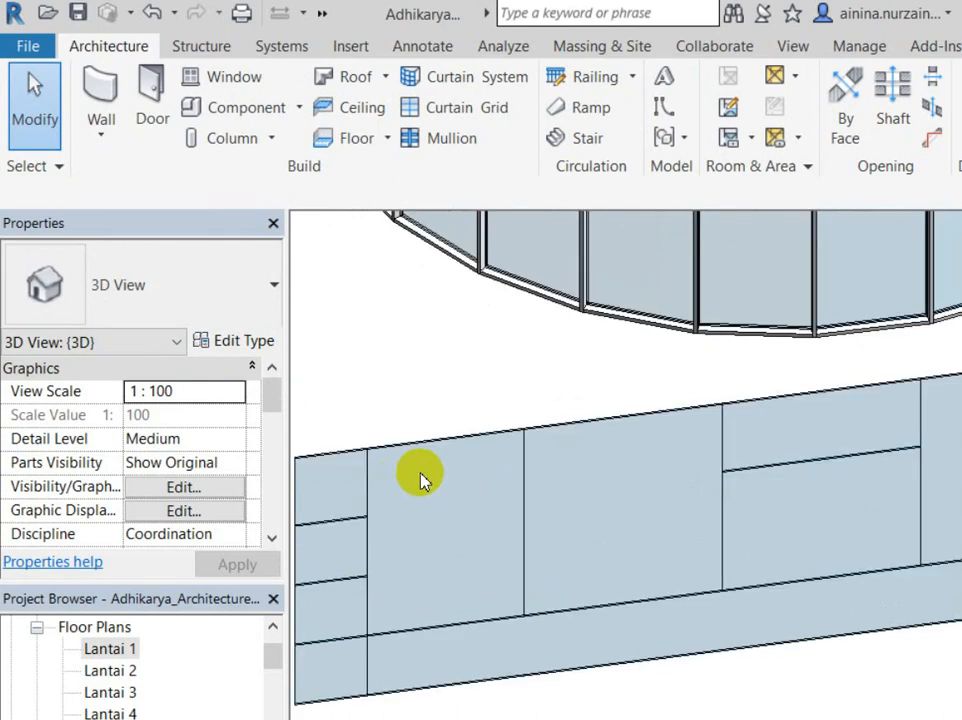
click(524, 543)
key(Tab)
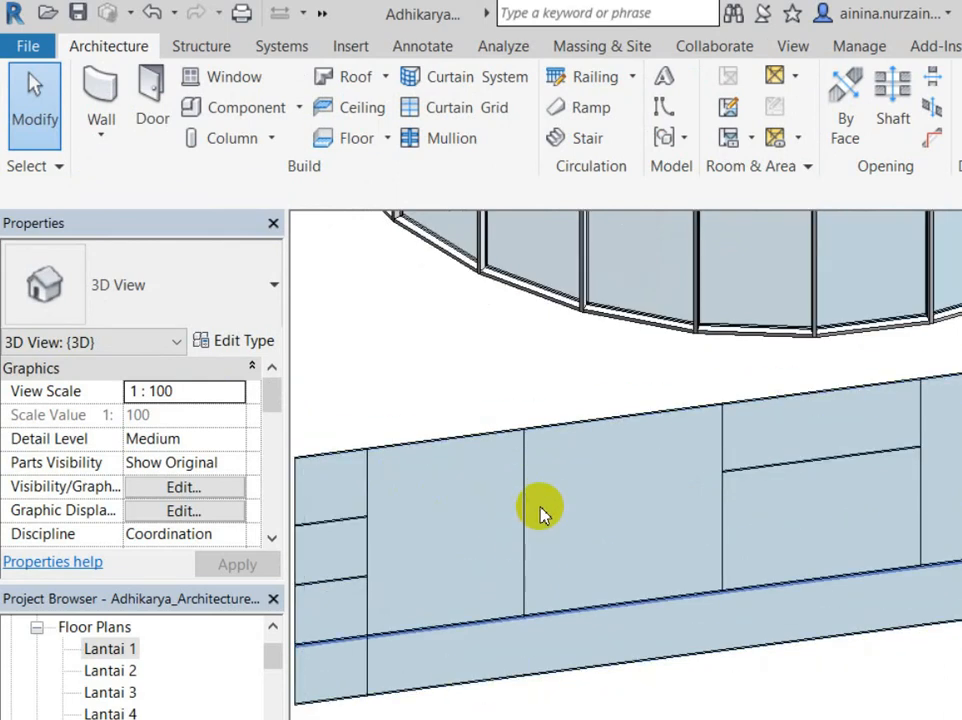
click(541, 515)
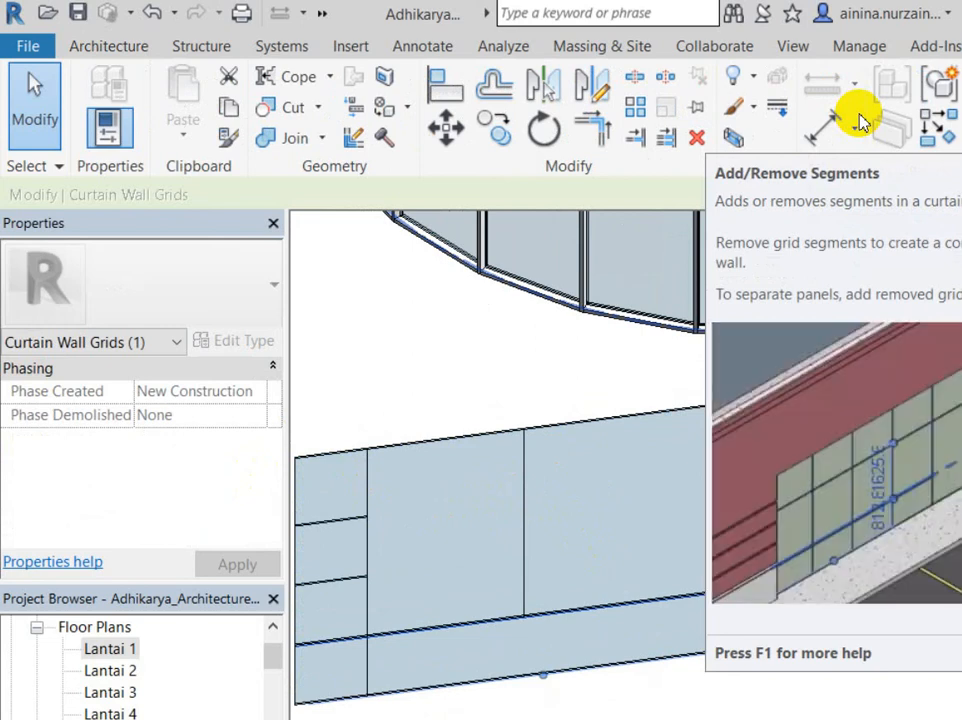
key(Escape)
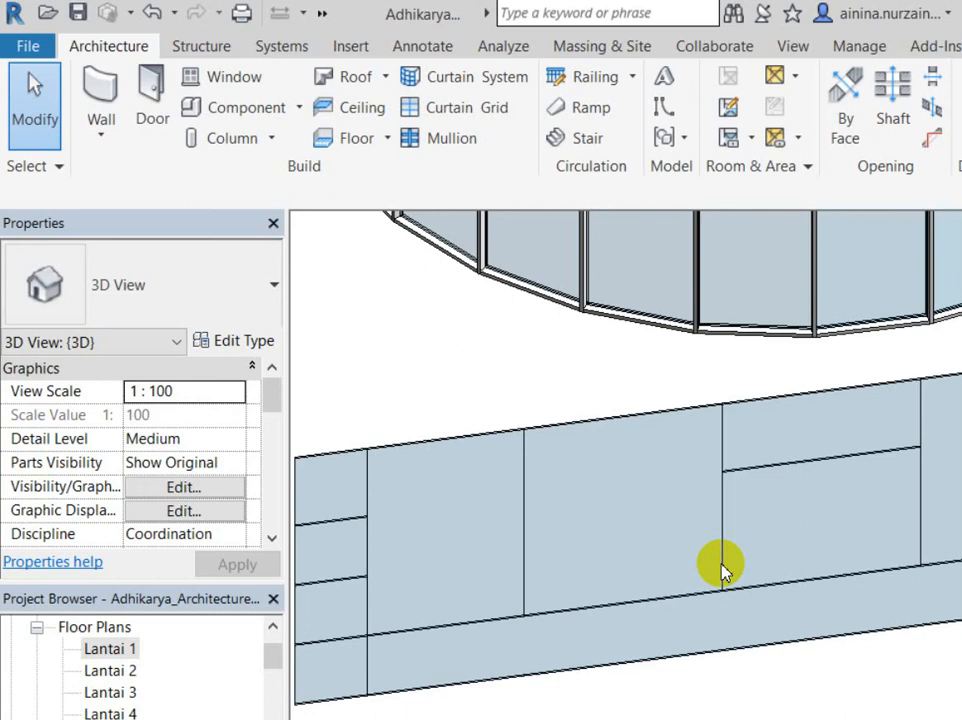
Step: Select the lower curtain wall and review its horizontal curtain grid lines
click(805, 522)
click(36, 86)
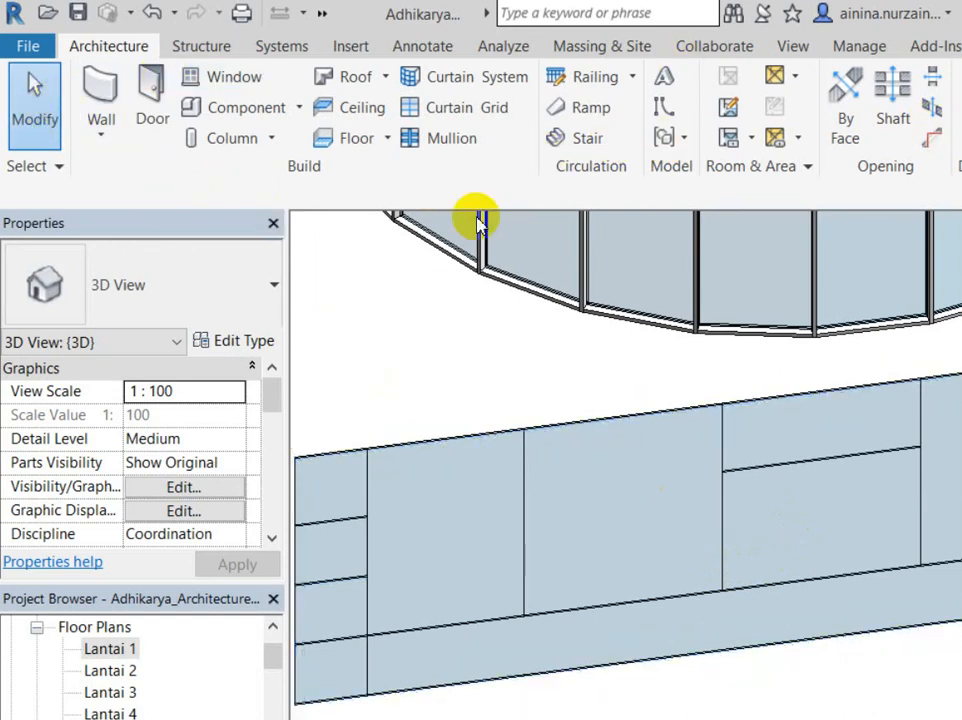
click(760, 525)
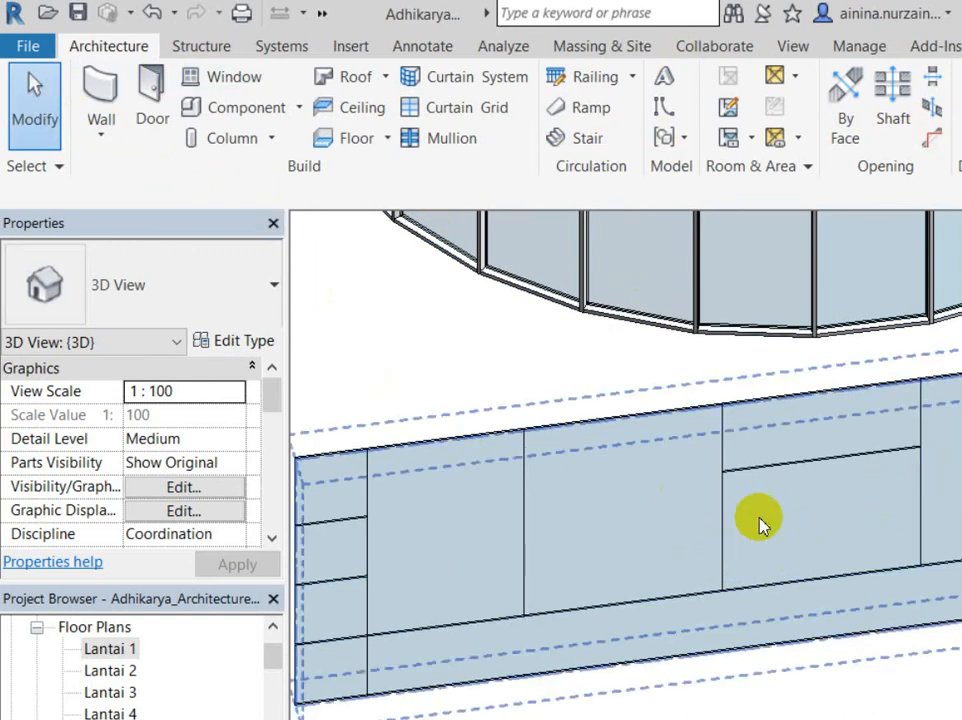
middle_drag(676, 404, 557, 505)
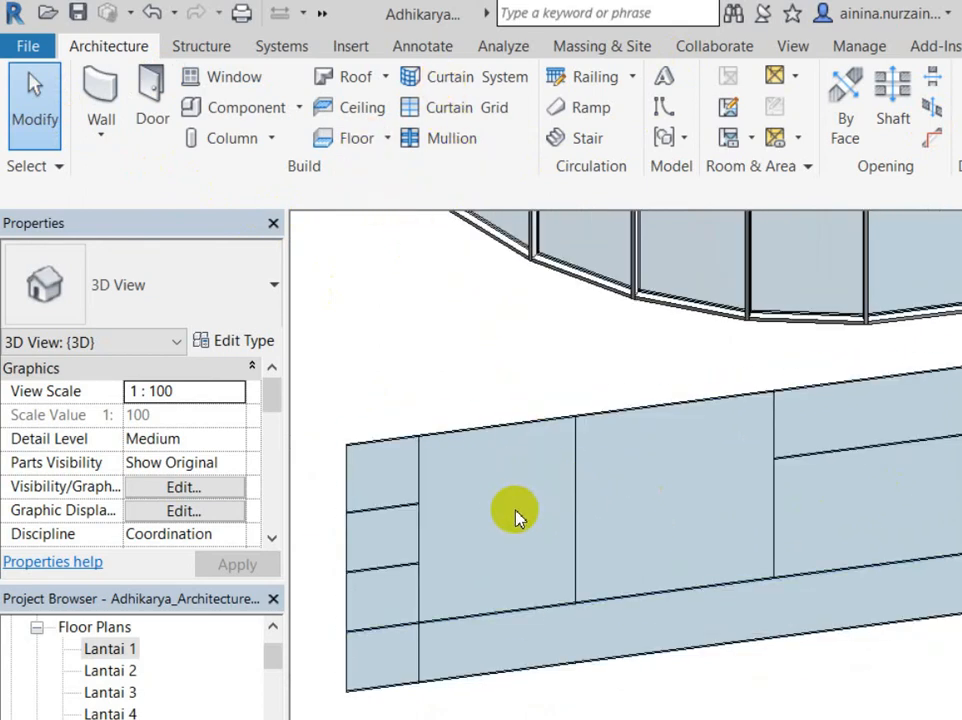
click(378, 512)
click(425, 578)
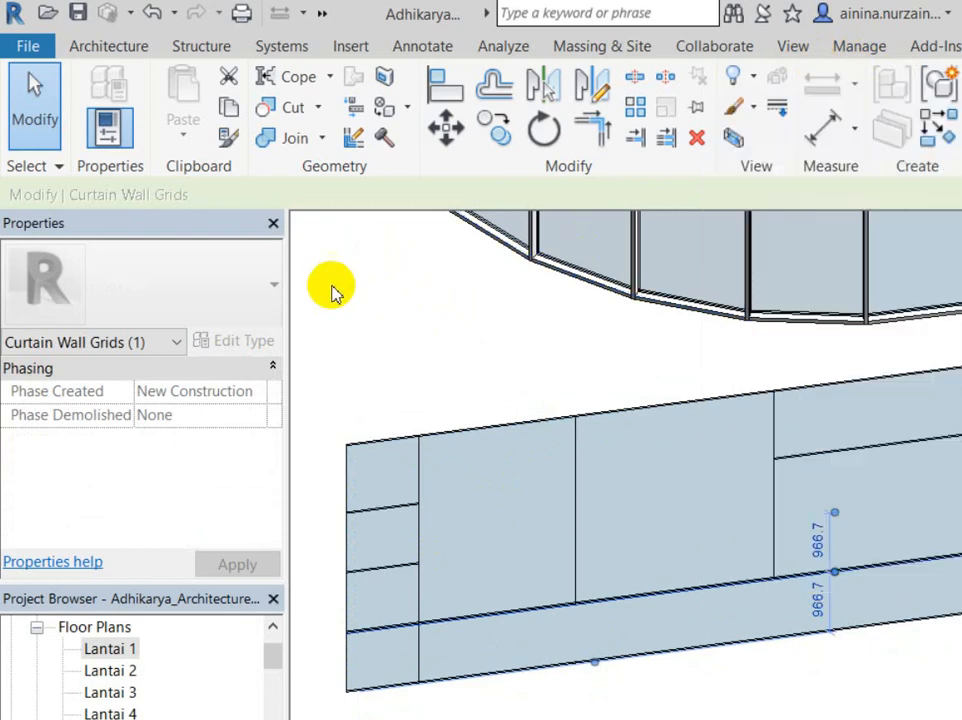
click(385, 278)
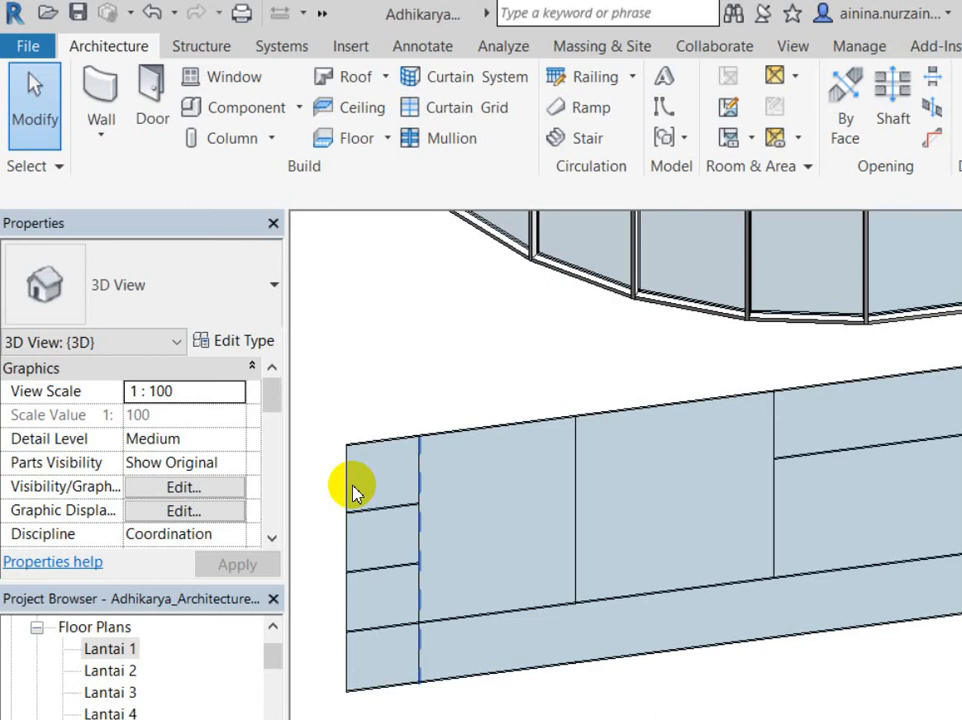
Step: Start the Mullion tool with the Rectangular Mullion 50mm x 150mm type
click(397, 566)
click(358, 288)
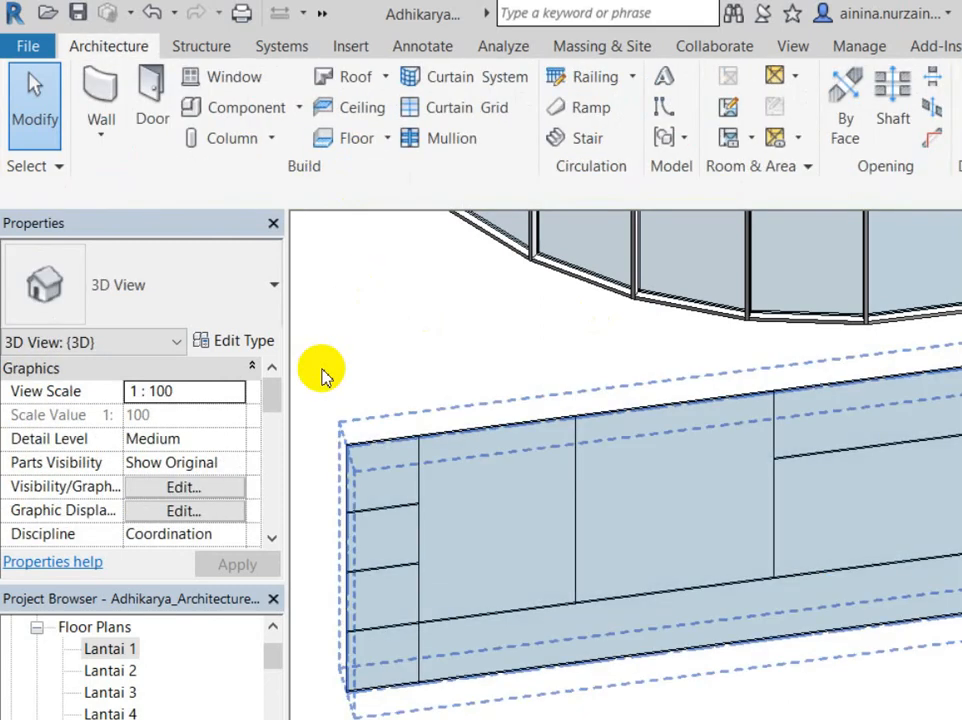
click(440, 138)
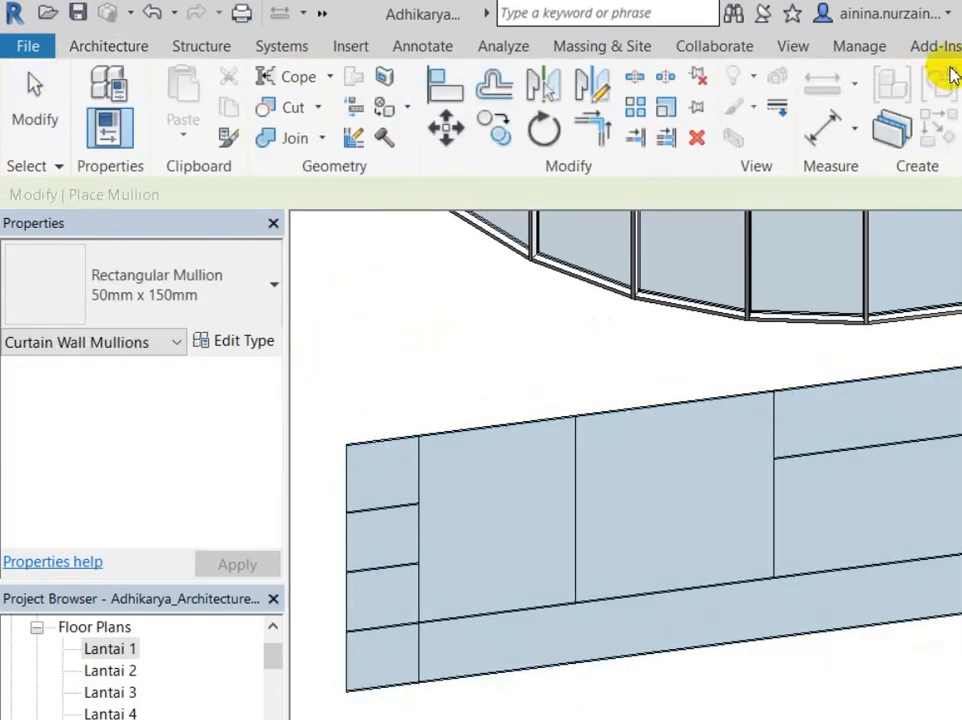
click(395, 515)
key(Escape)
scroll(390, 600, up, 3)
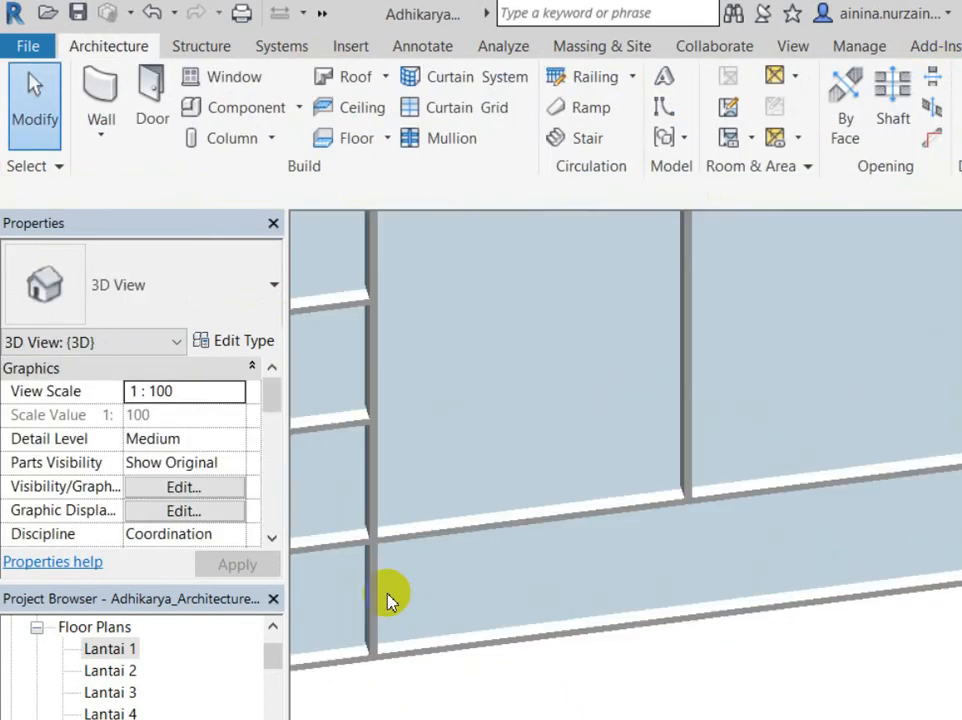
scroll(457, 369, up, 1)
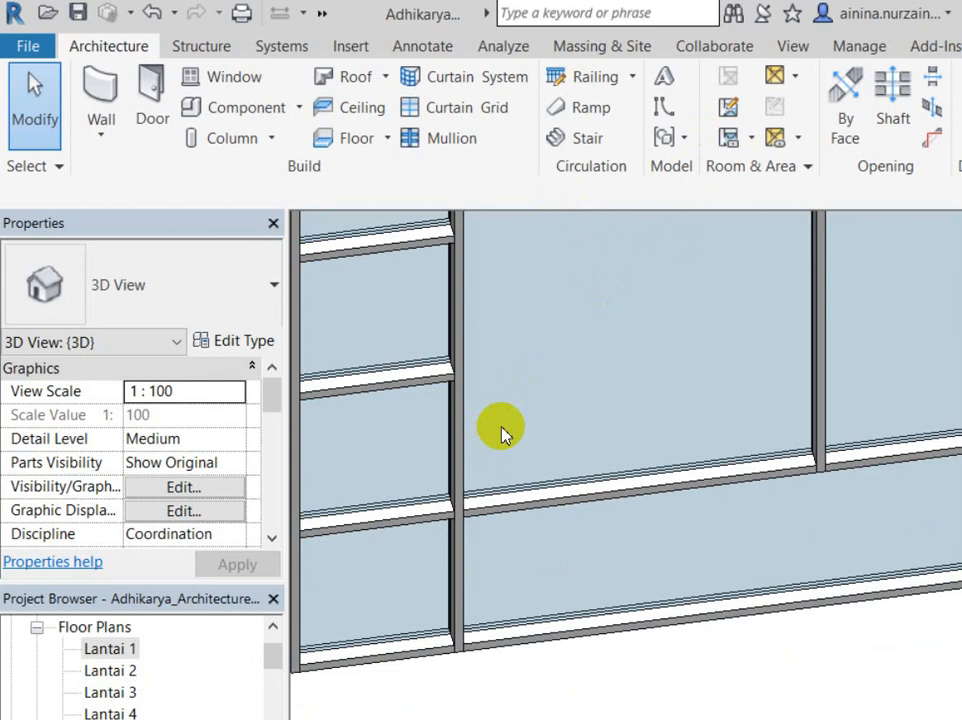
middle_drag(522, 473, 526, 563)
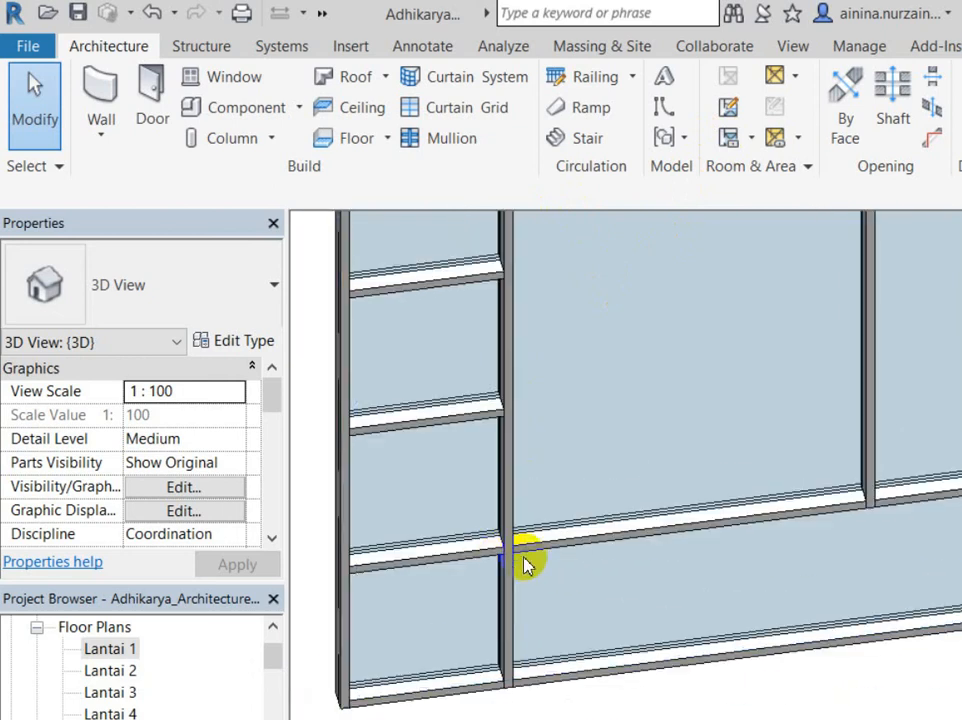
scroll(393, 468, down, 3)
scroll(423, 562, up, 3)
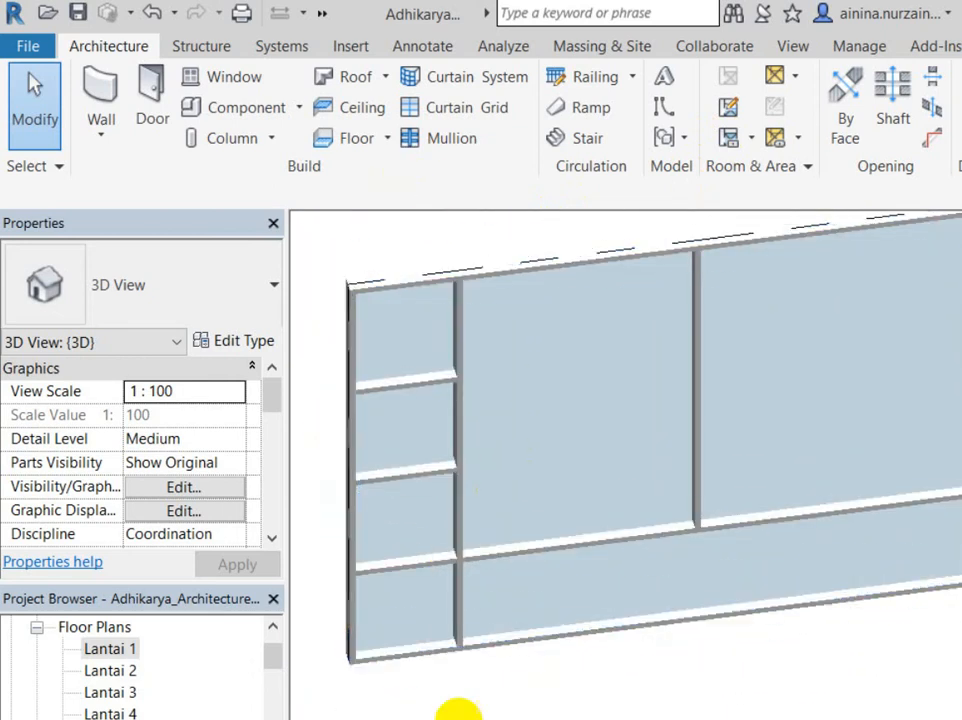
scroll(395, 500, up, 2)
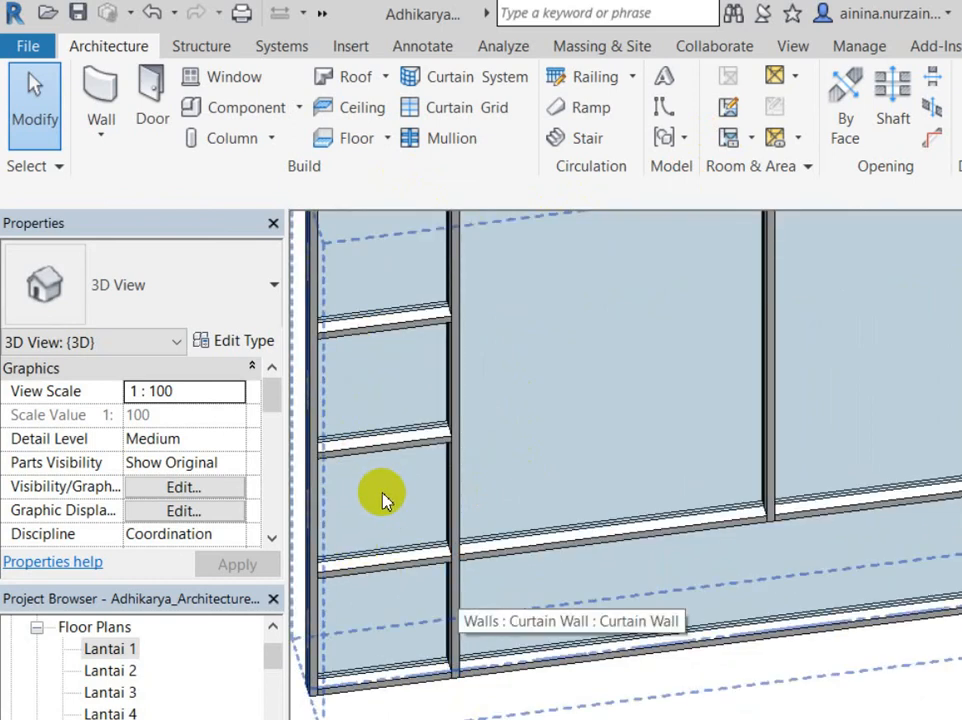
scroll(385, 500, up, 2)
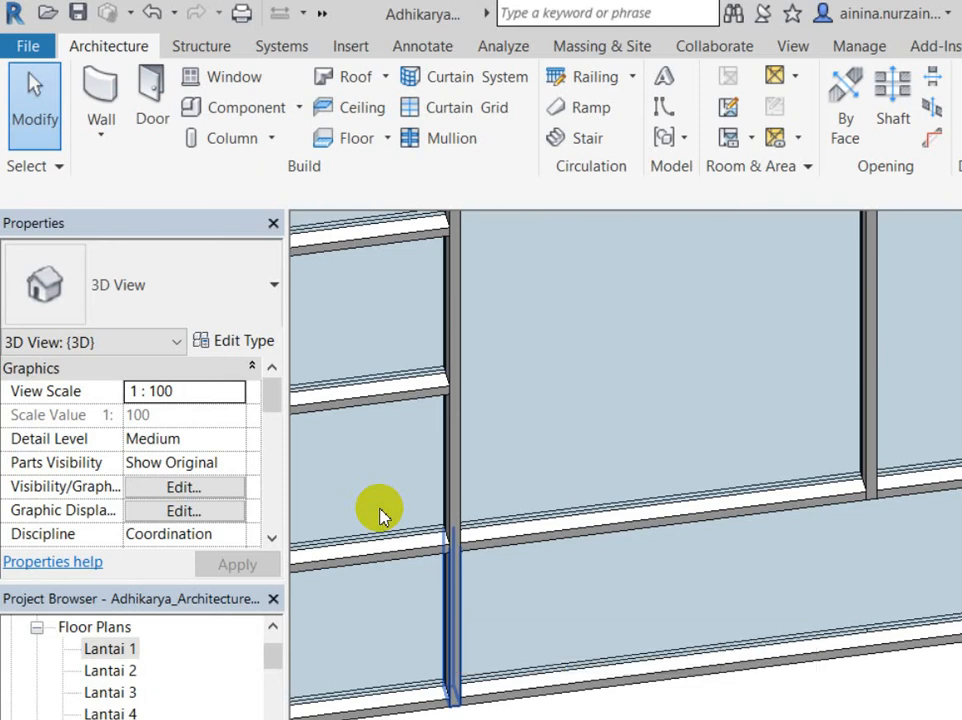
key(Tab)
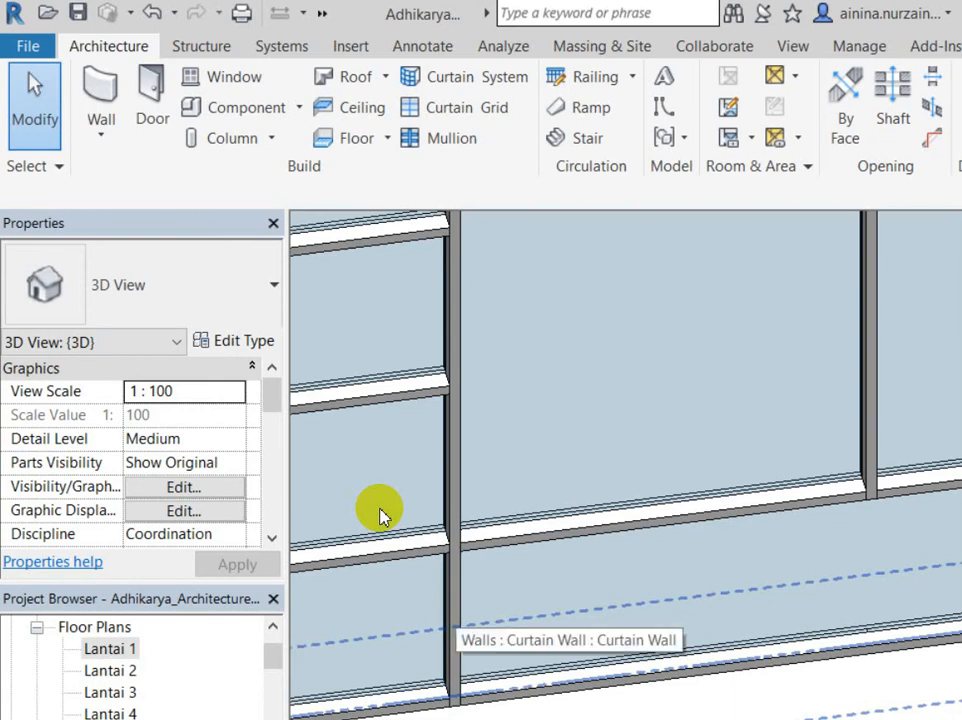
key(Tab)
key(Tab)
key(Tab)
key(Tab)
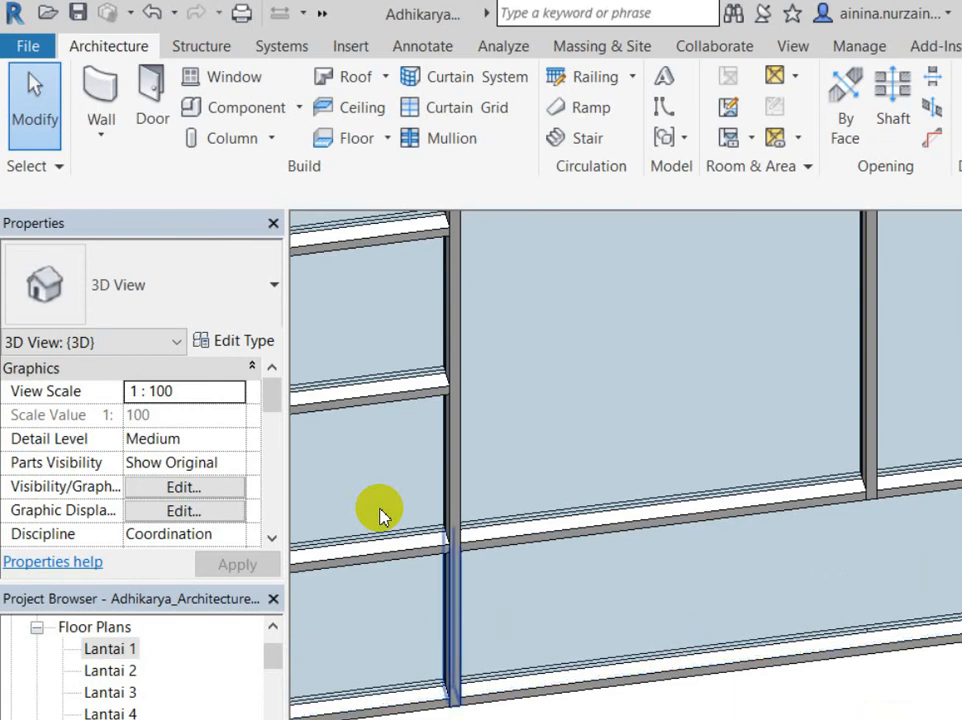
key(Tab)
key(Tab)
key(Tab)
key(Tab)
key(Tab)
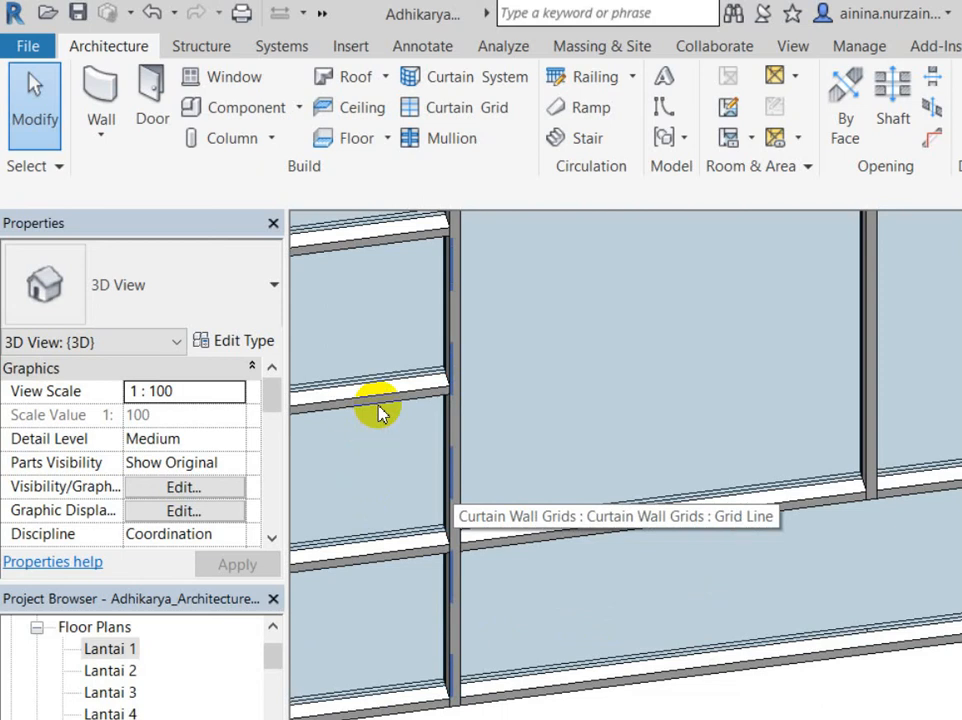
Step: Remove the vertical grid segment between the left middle panel and its neighbouring large panel, accepting the warning
click(380, 413)
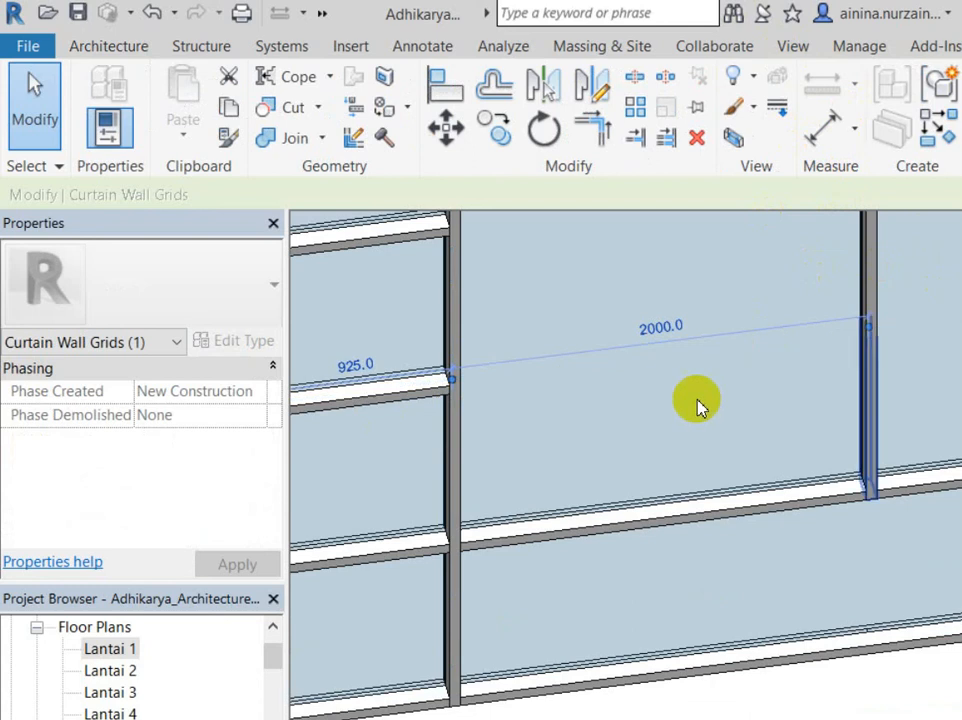
scroll(637, 444, down, 2)
click(848, 94)
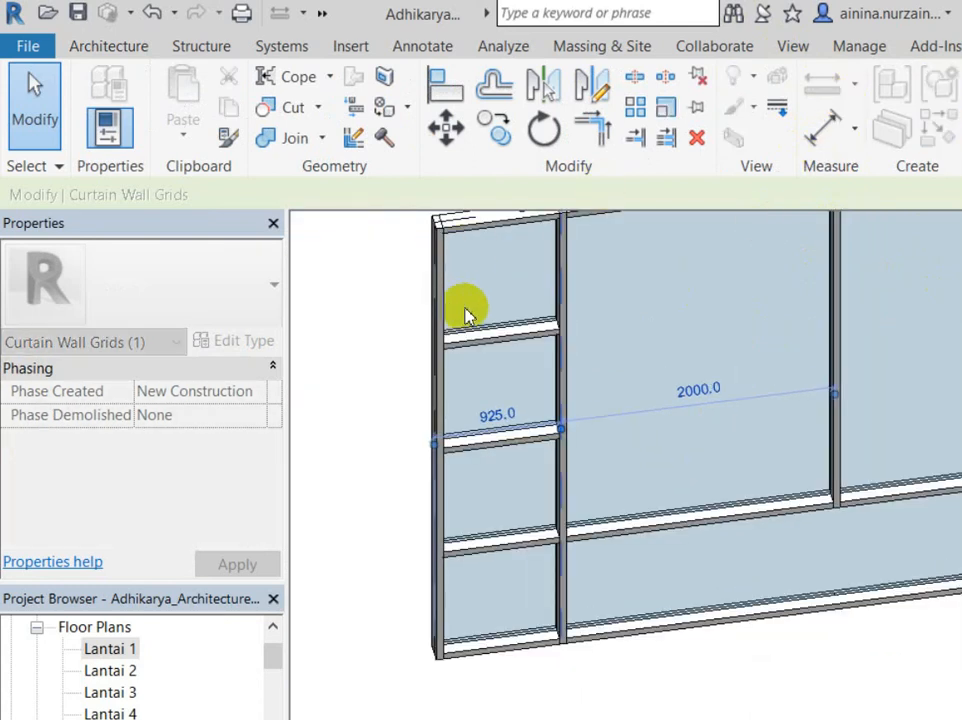
click(465, 315)
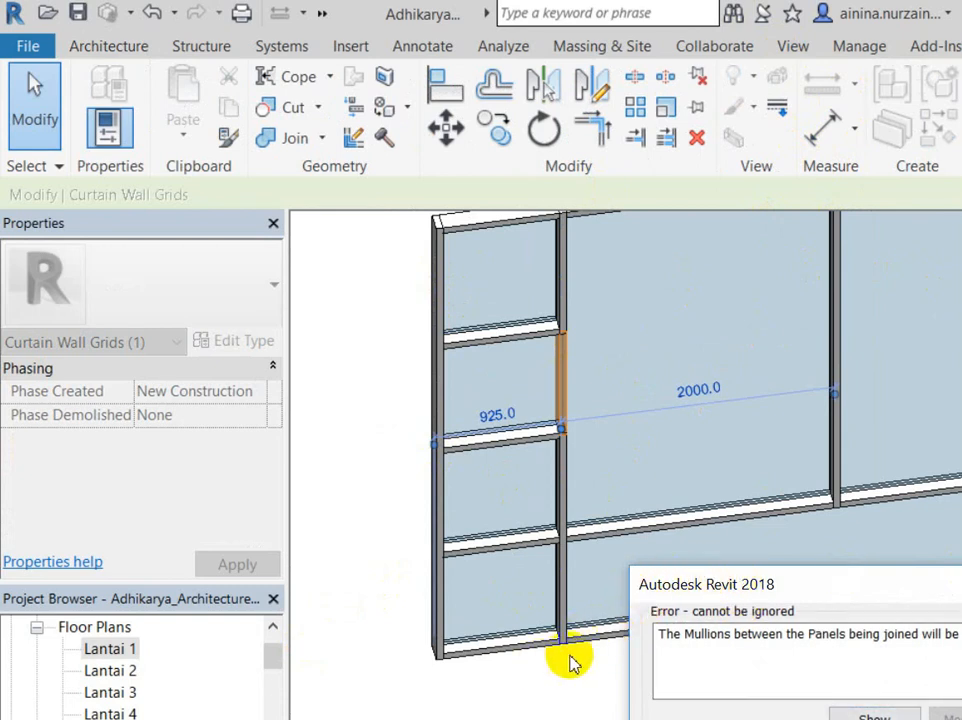
key(Return)
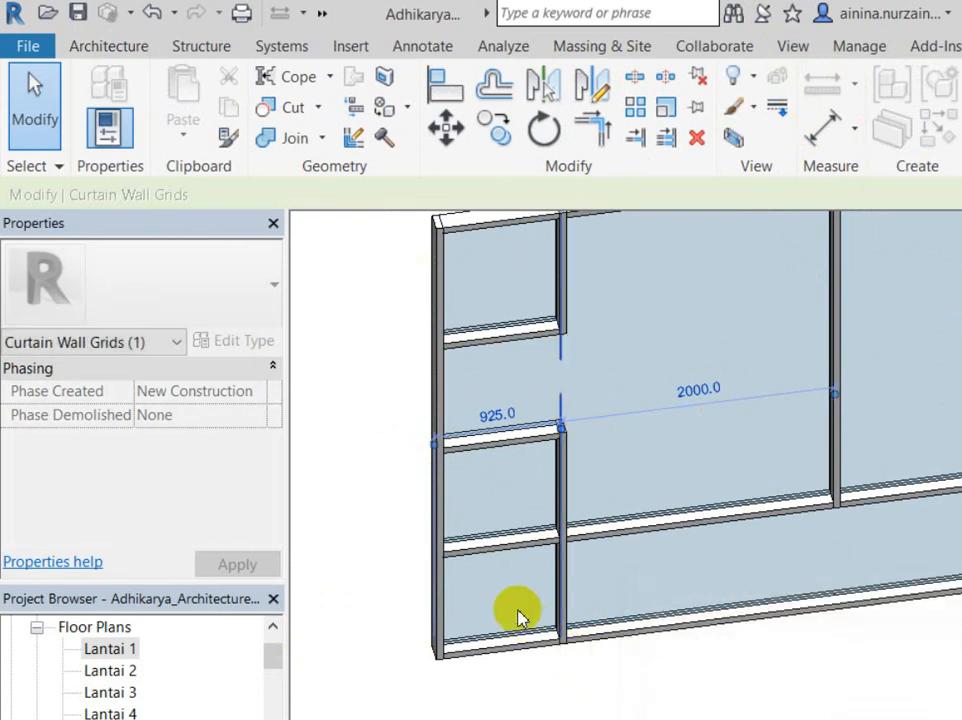
click(337, 575)
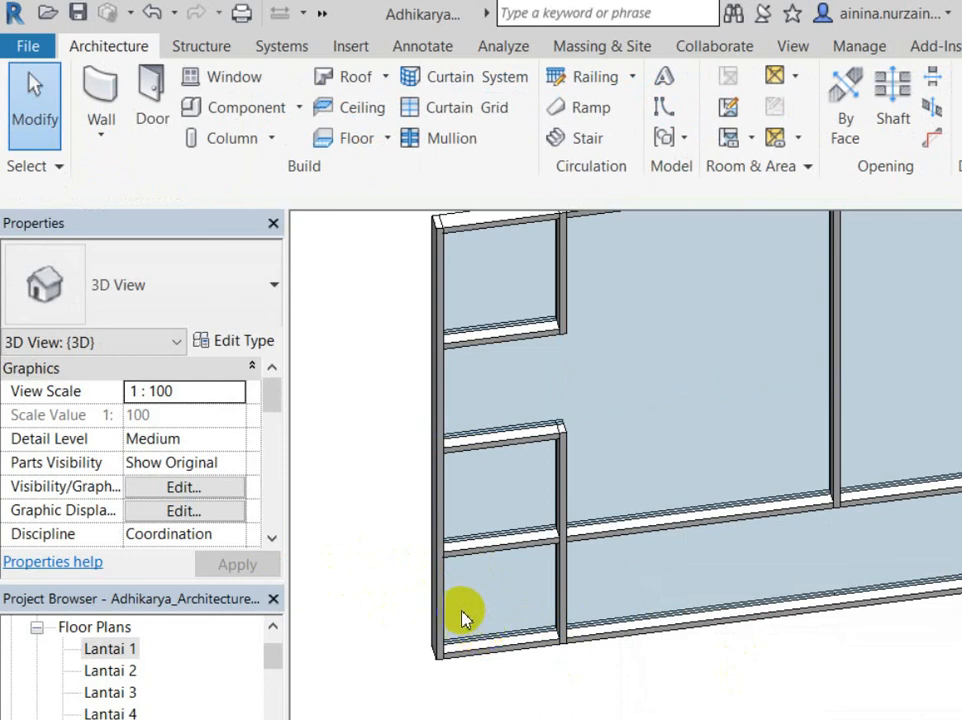
Step: Check the horizontal mullion and grid line in the left panel column
click(442, 455)
key(Escape)
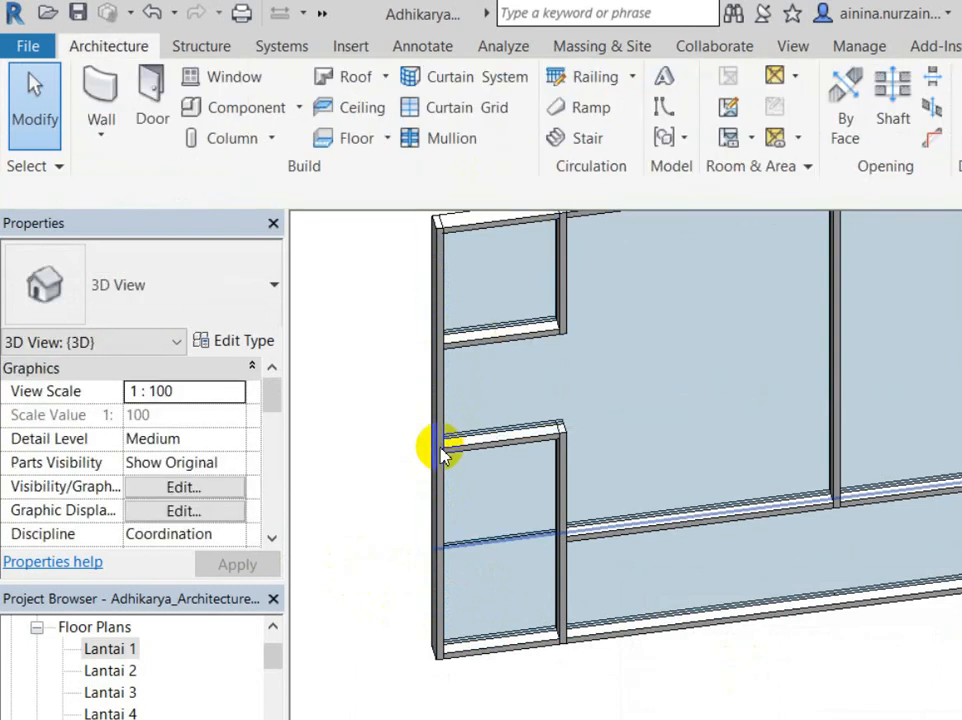
click(442, 455)
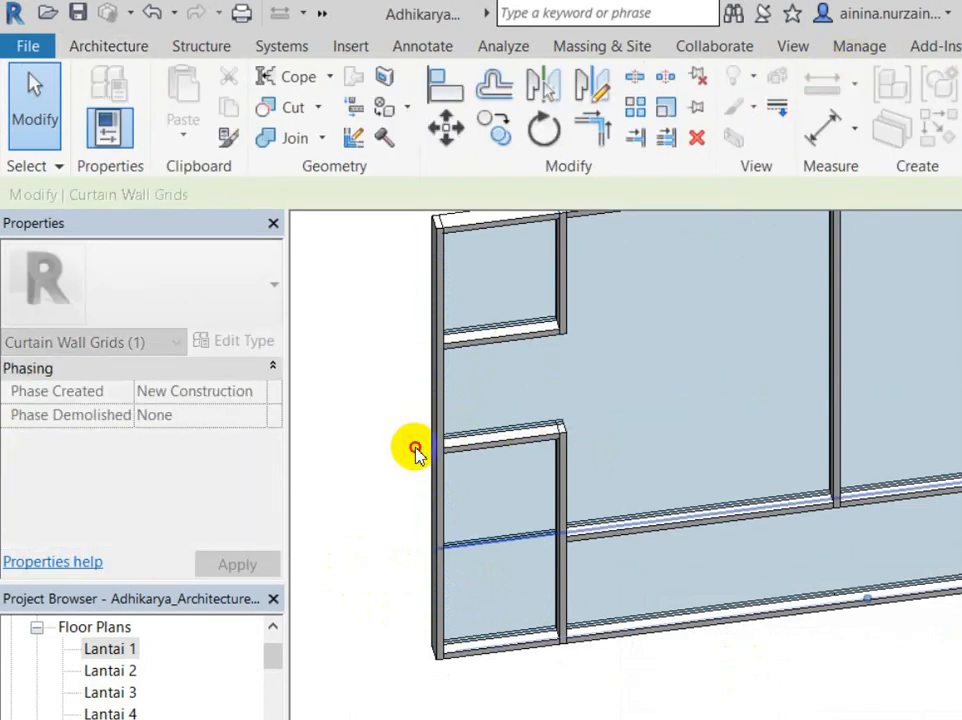
key(Escape)
scroll(758, 578, down, 3)
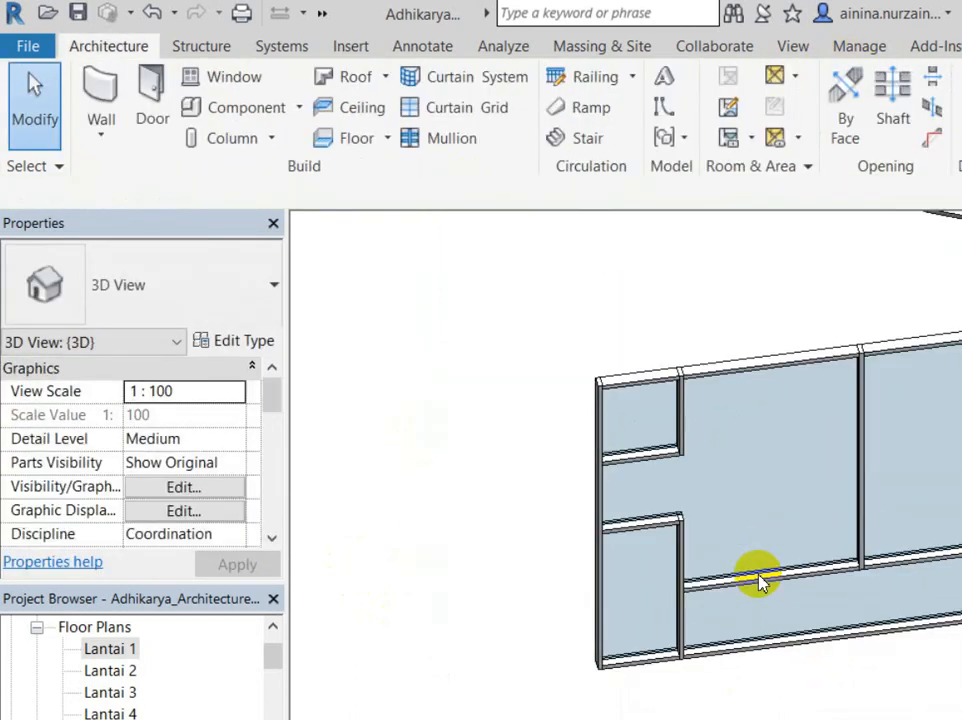
Step: Pan and zoom the 3D view to inspect both straight curtain walls
scroll(371, 339, down, 2)
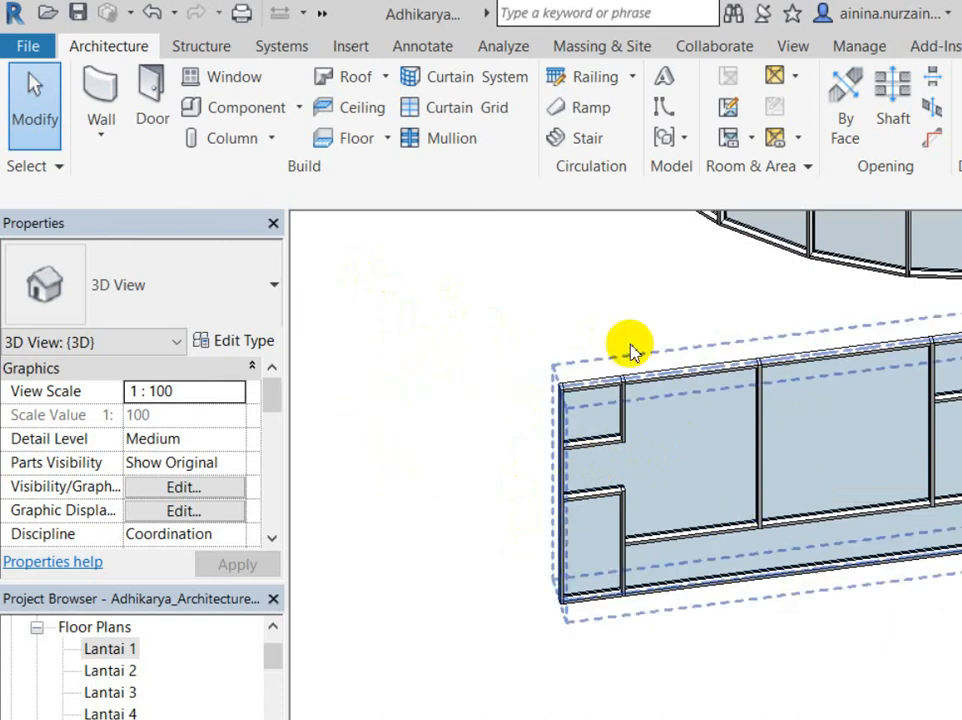
middle_drag(610, 490, 481, 604)
scroll(629, 305, up, 3)
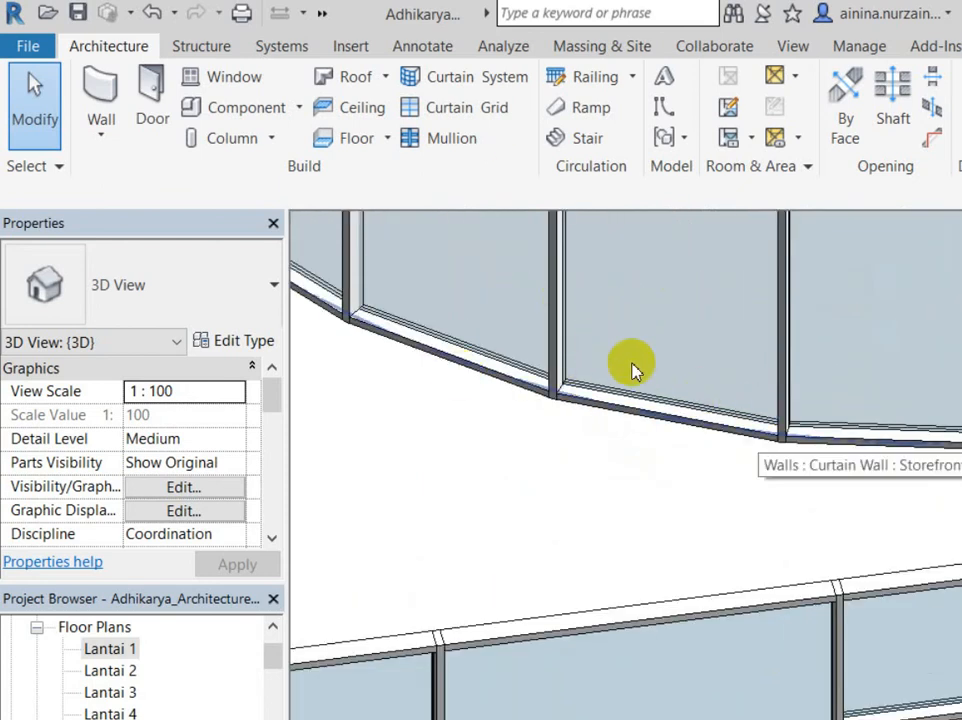
scroll(727, 380, up, 2)
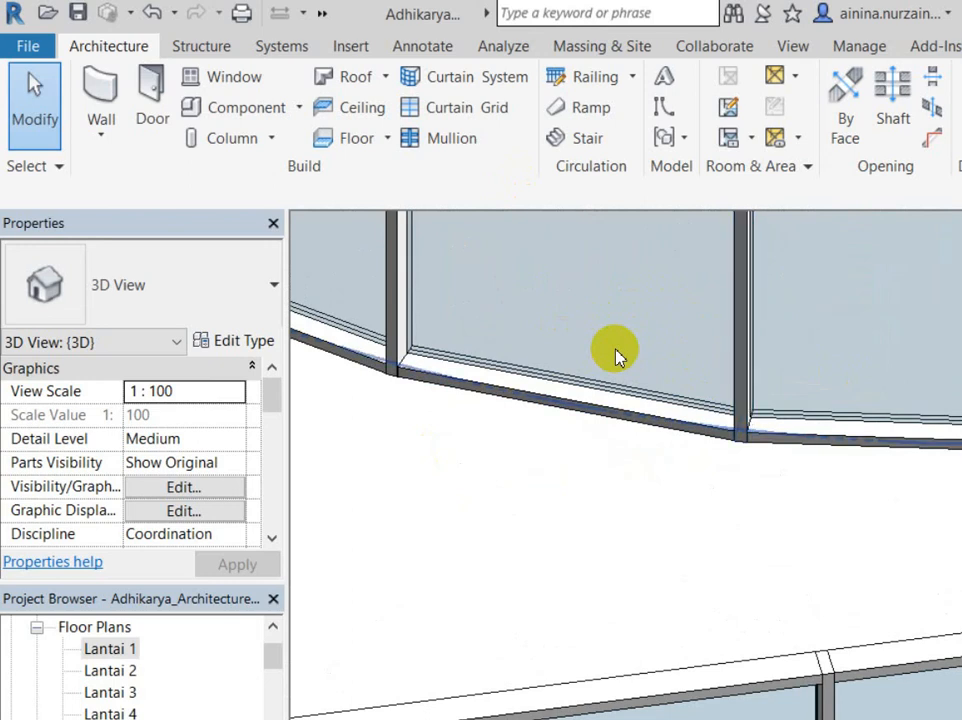
scroll(615, 357, down, 6)
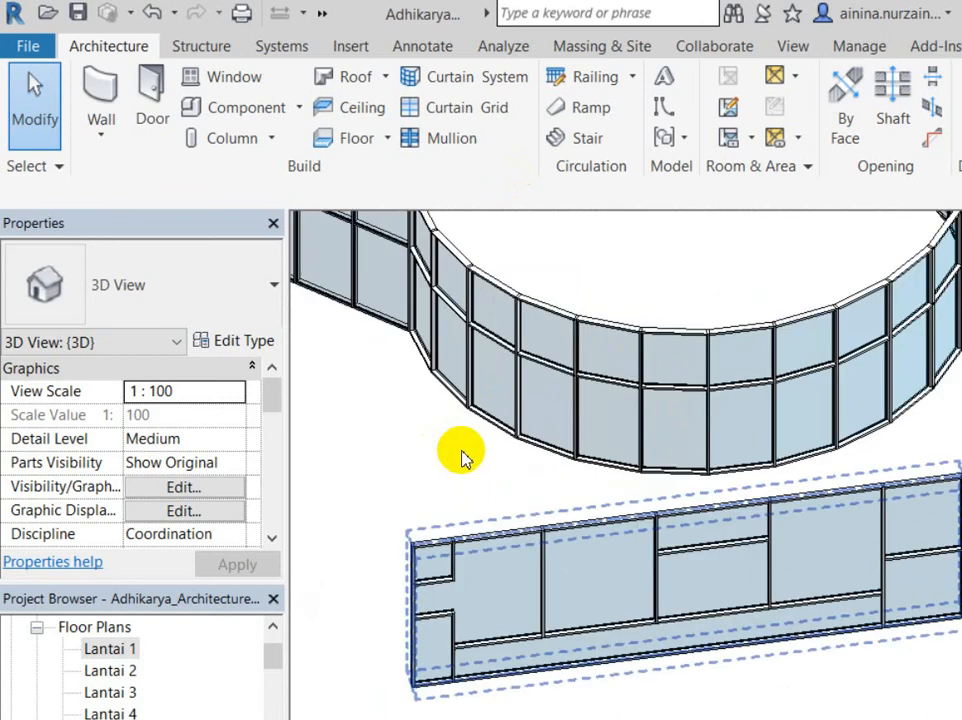
scroll(462, 455, down, 5)
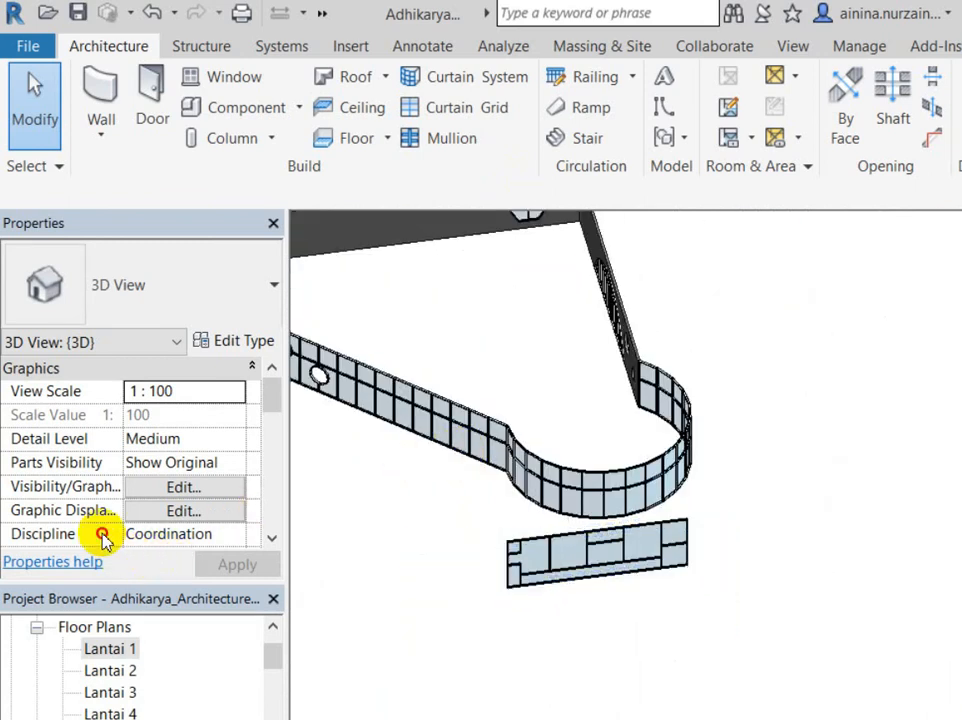
scroll(360, 535, down, 3)
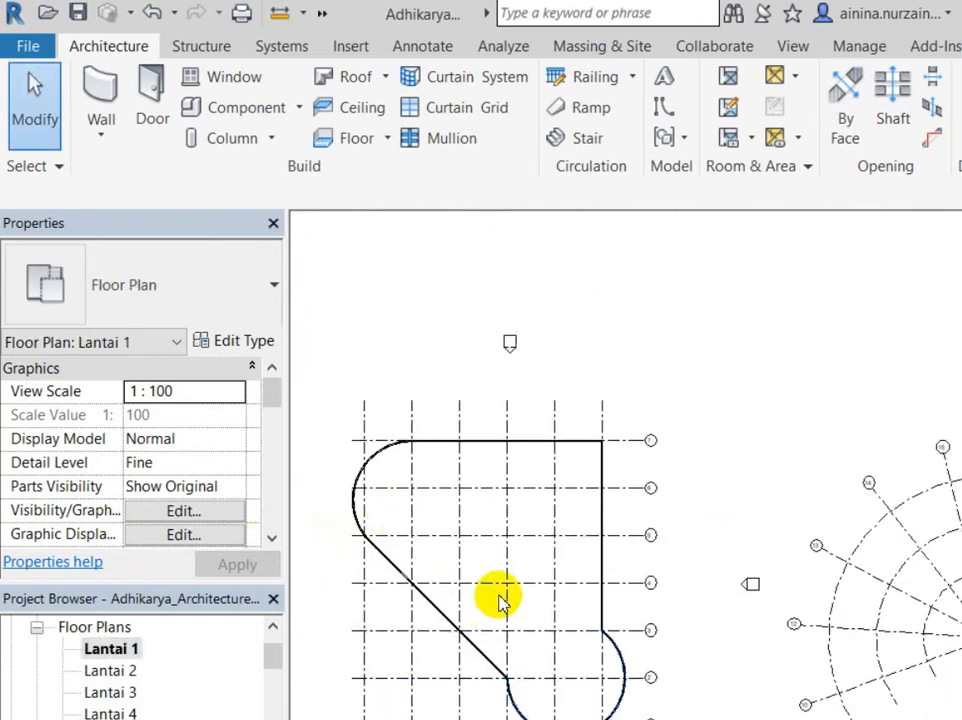
Step: Select and check the curtain walls in the Lantai 1 plan, then pan to the building's top
scroll(499, 540, down, 3)
click(497, 428)
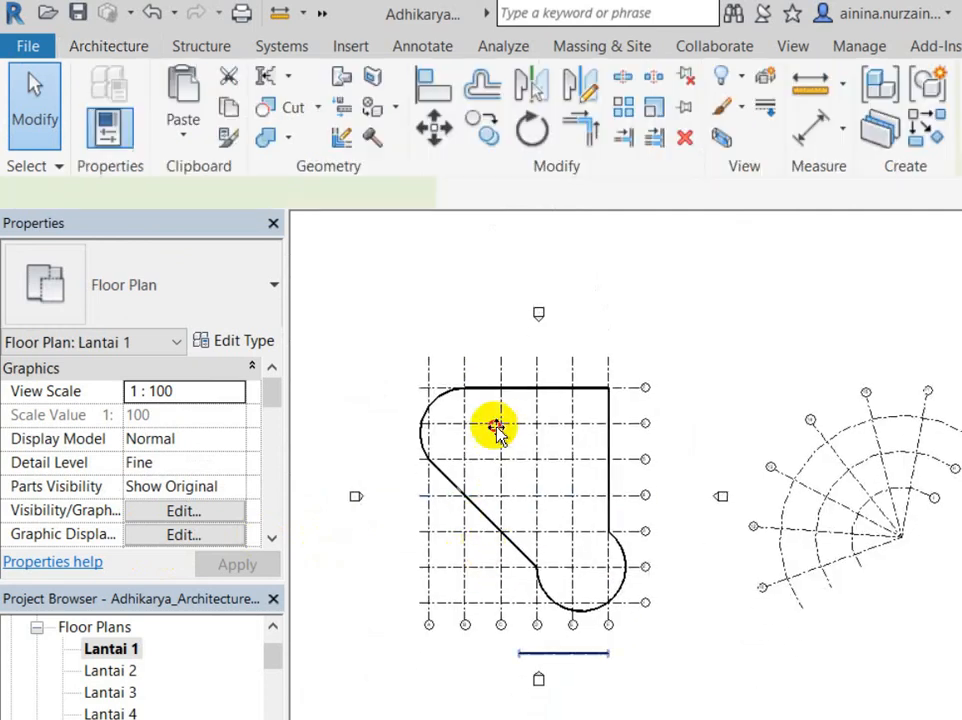
click(483, 389)
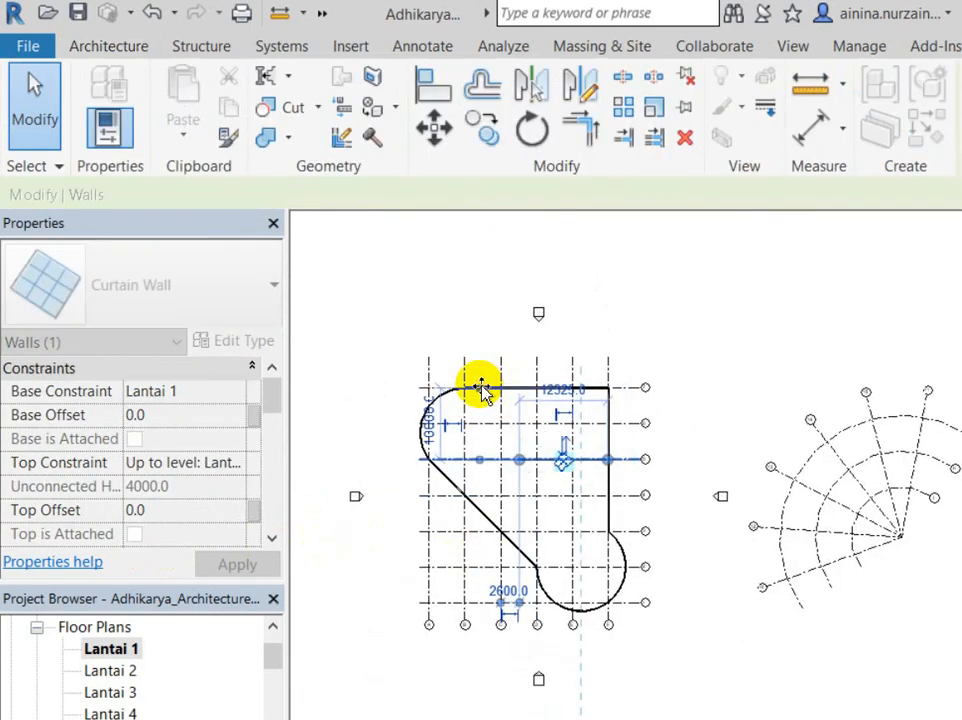
click(612, 480)
scroll(498, 412, up, 3)
click(578, 390)
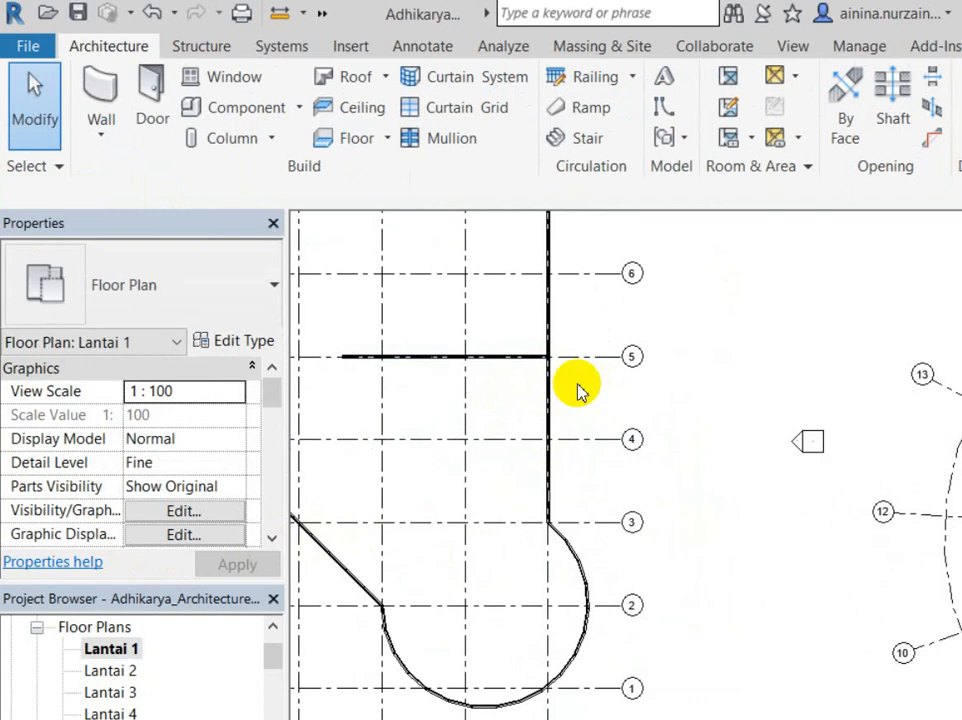
middle_drag(578, 390, 698, 608)
Step: Align the short straight curtain wall from gridline 5 onto gridline 6 with AL
key(a)
key(l)
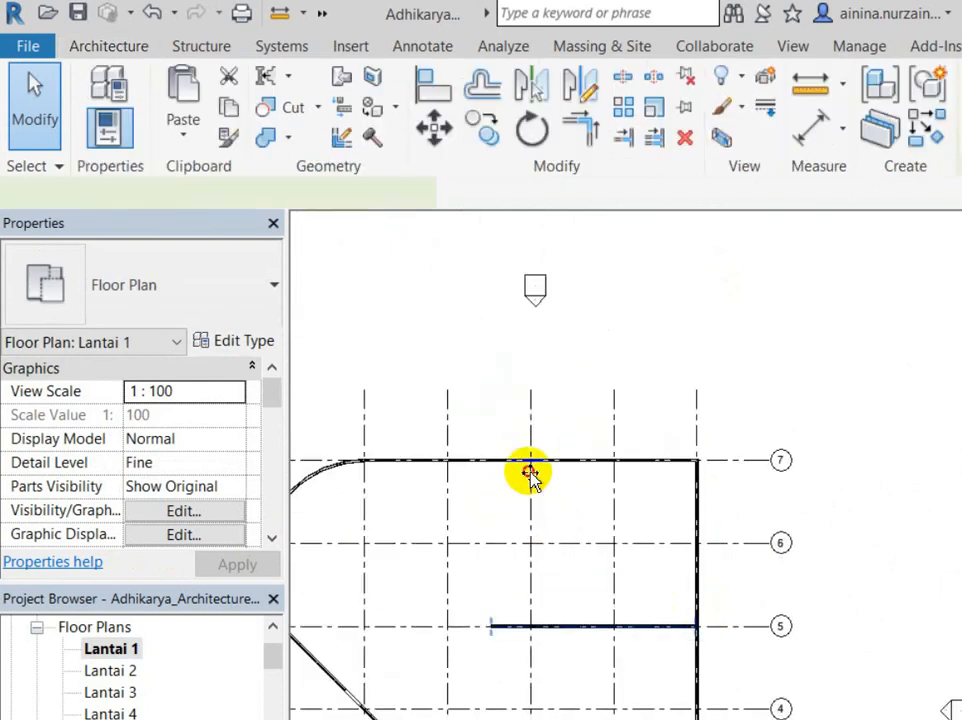
click(530, 472)
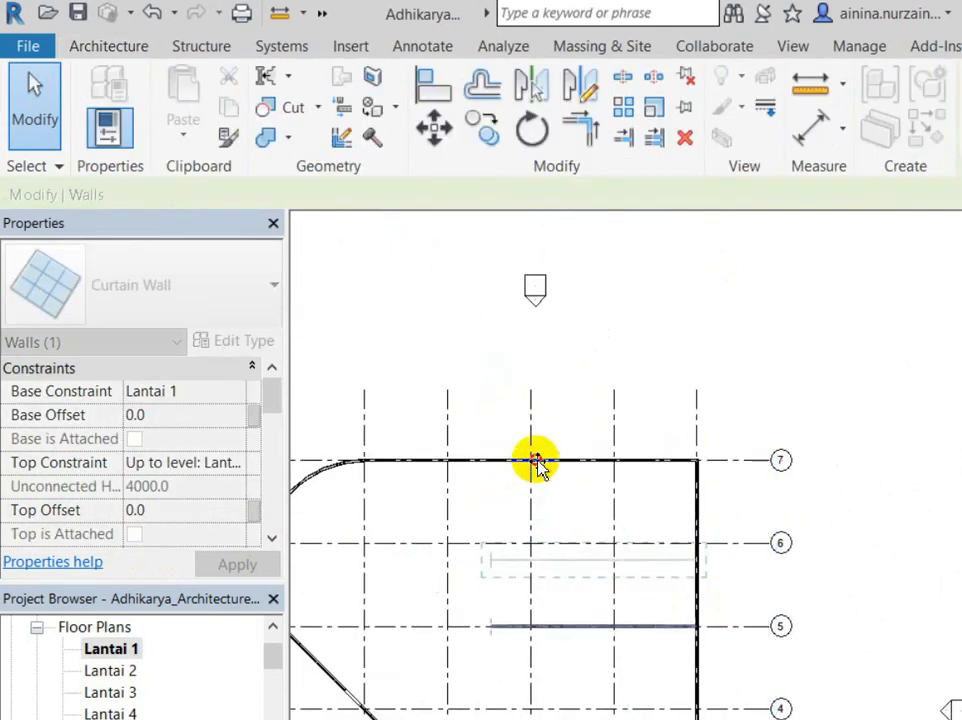
click(536, 460)
click(622, 563)
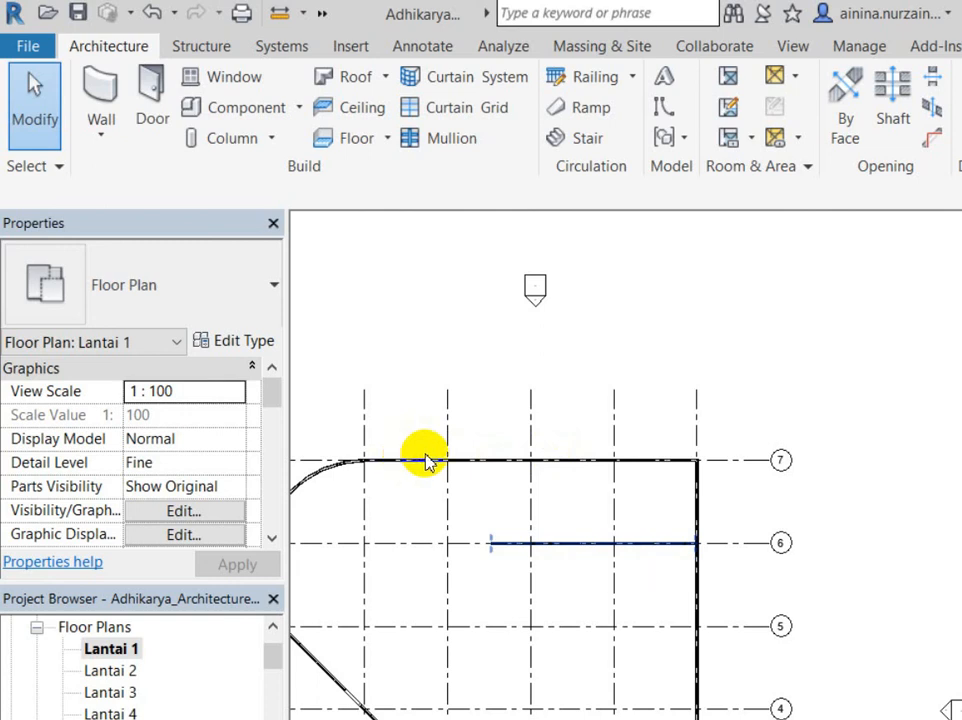
Step: Open the Default 3D View of the whole building
scroll(399, 249, down, 2)
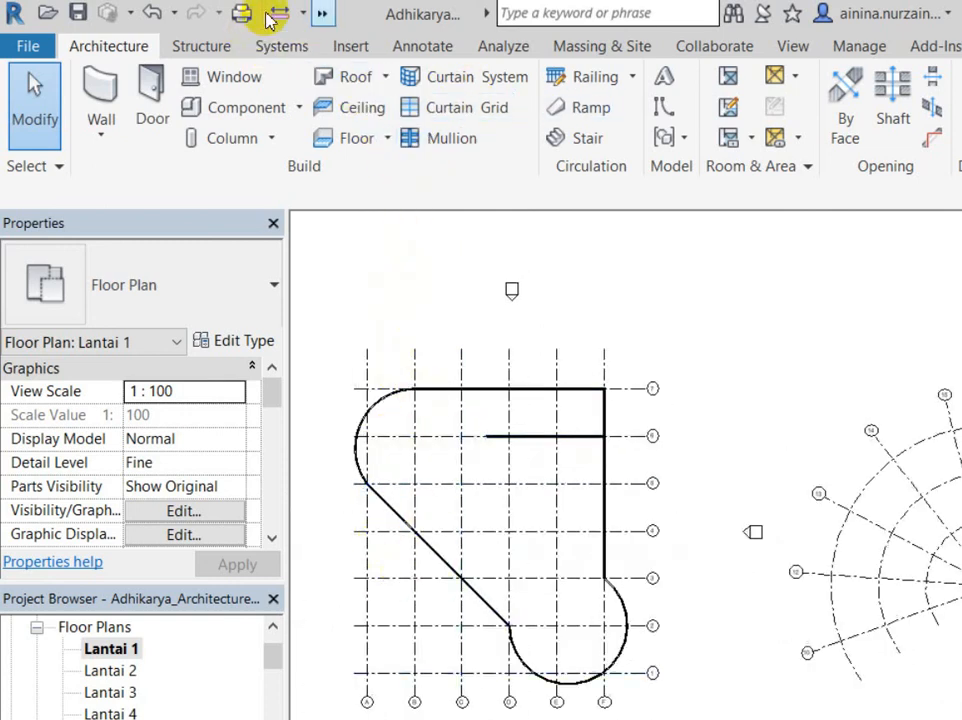
click(322, 13)
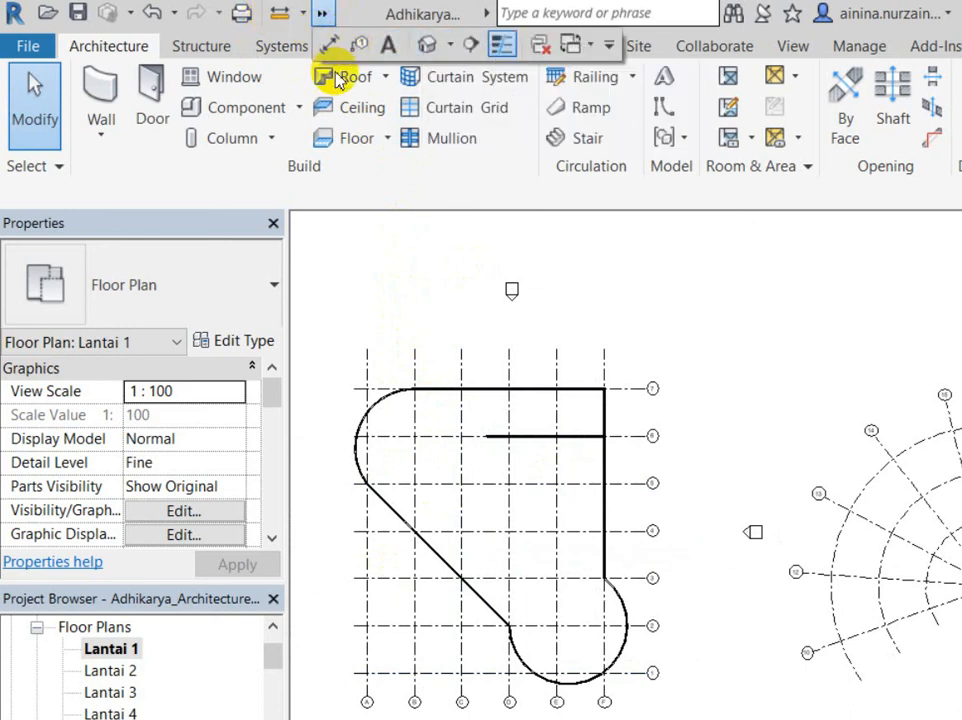
click(348, 35)
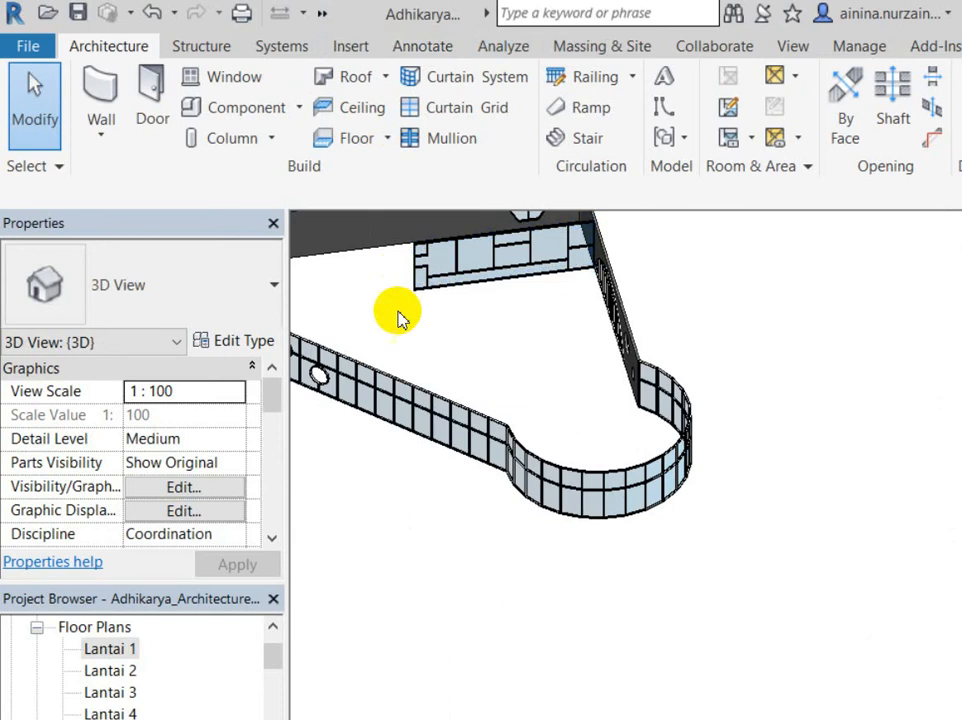
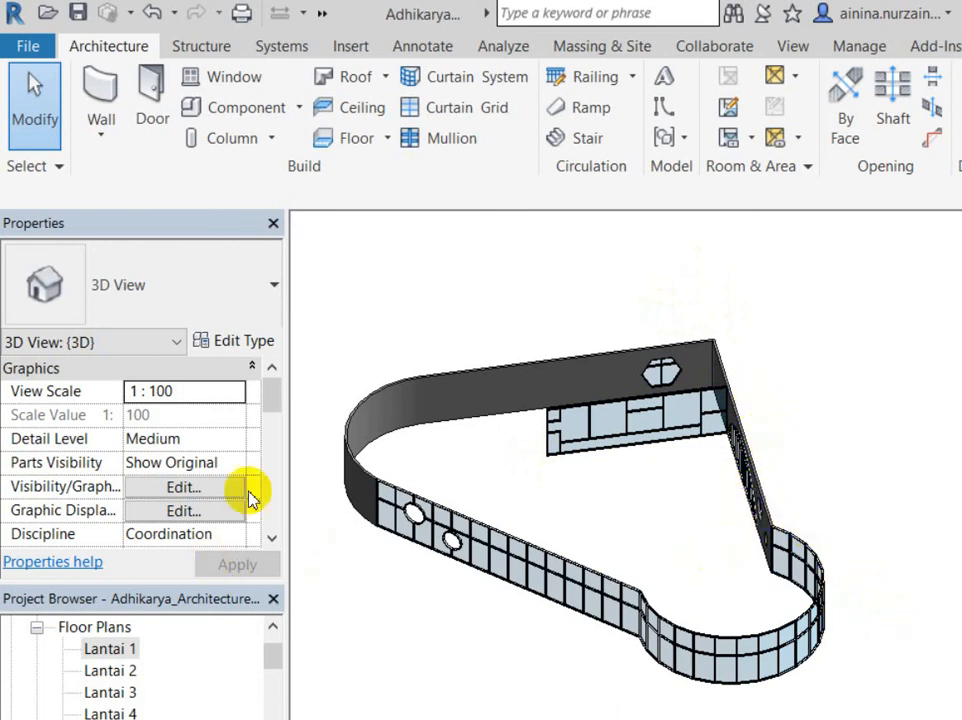
Step: Open the Lantai 1 floor plan from the Project Browser
double_click(110, 648)
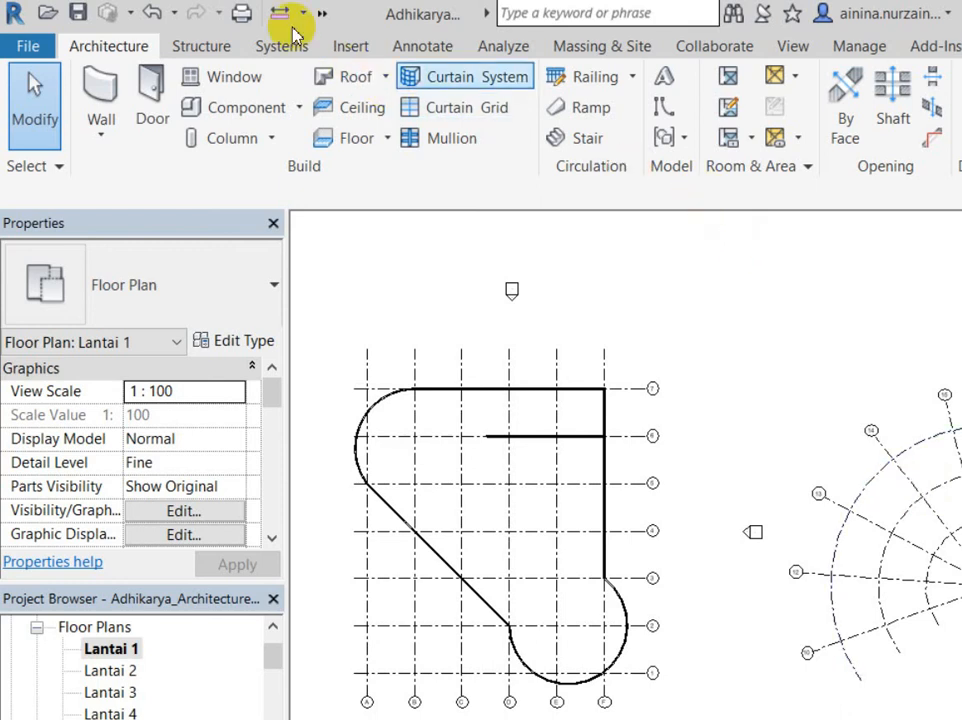
Step: Return to the {3D} view of the curtain-wall model
click(352, 42)
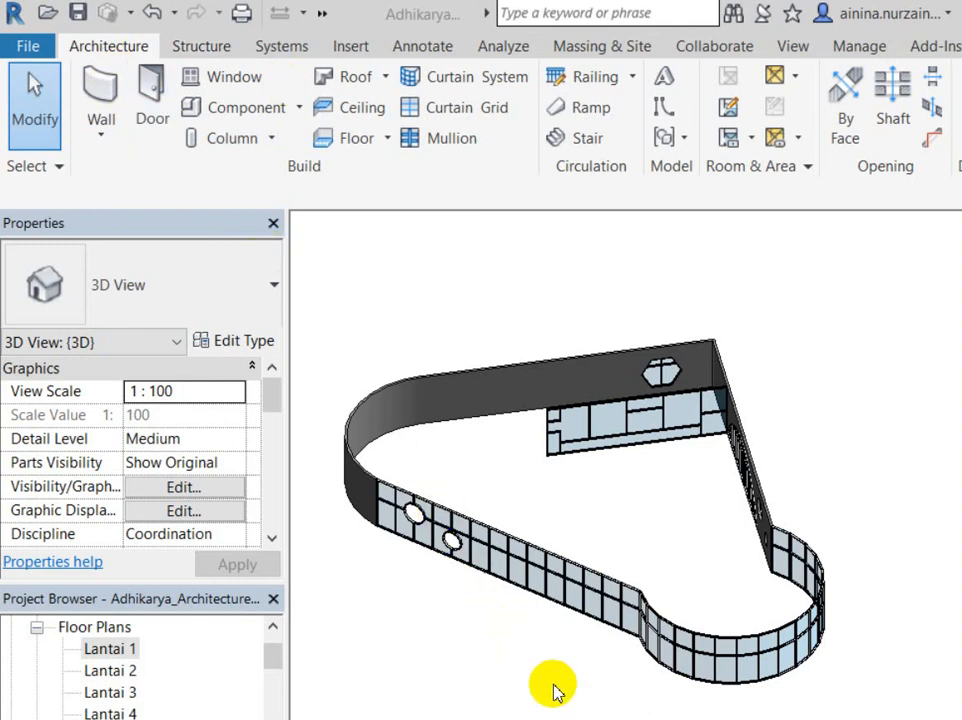
mouse_move(558, 700)
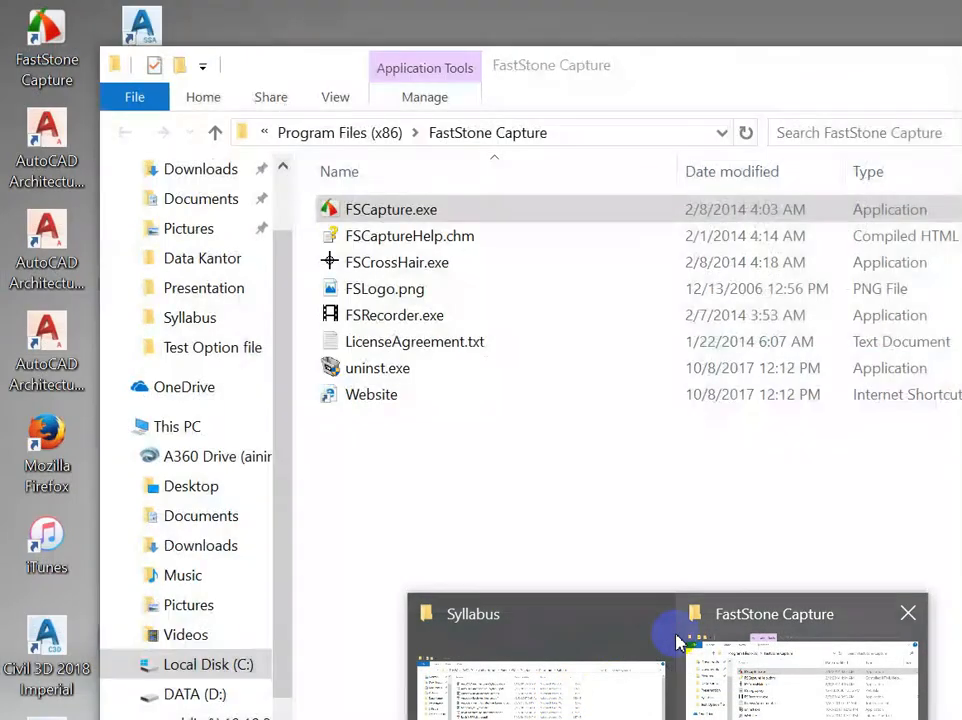
click(676, 641)
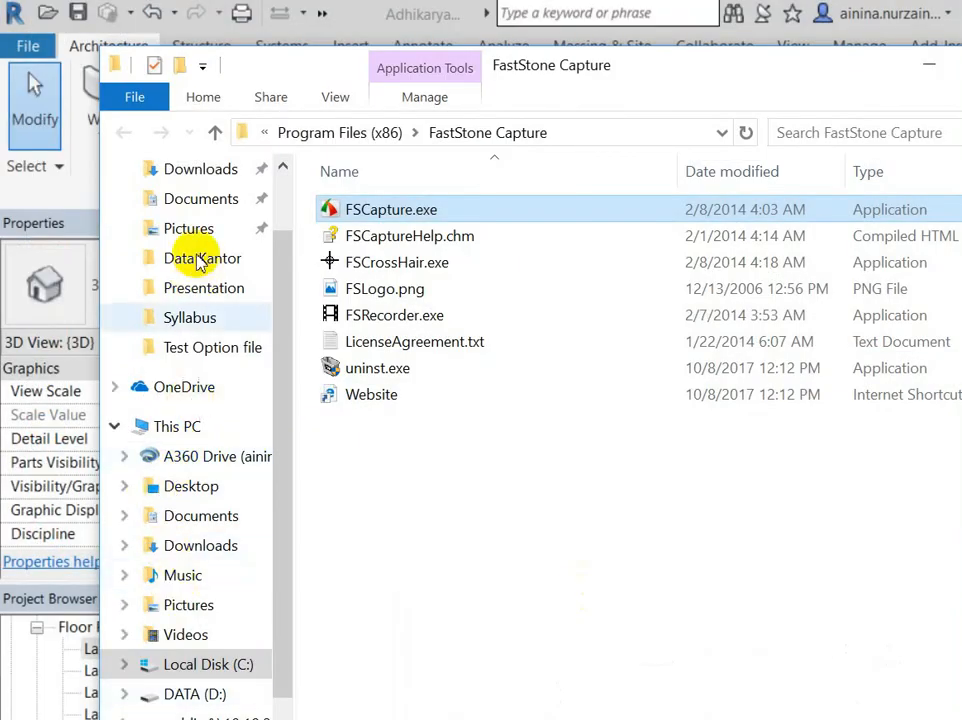
click(203, 288)
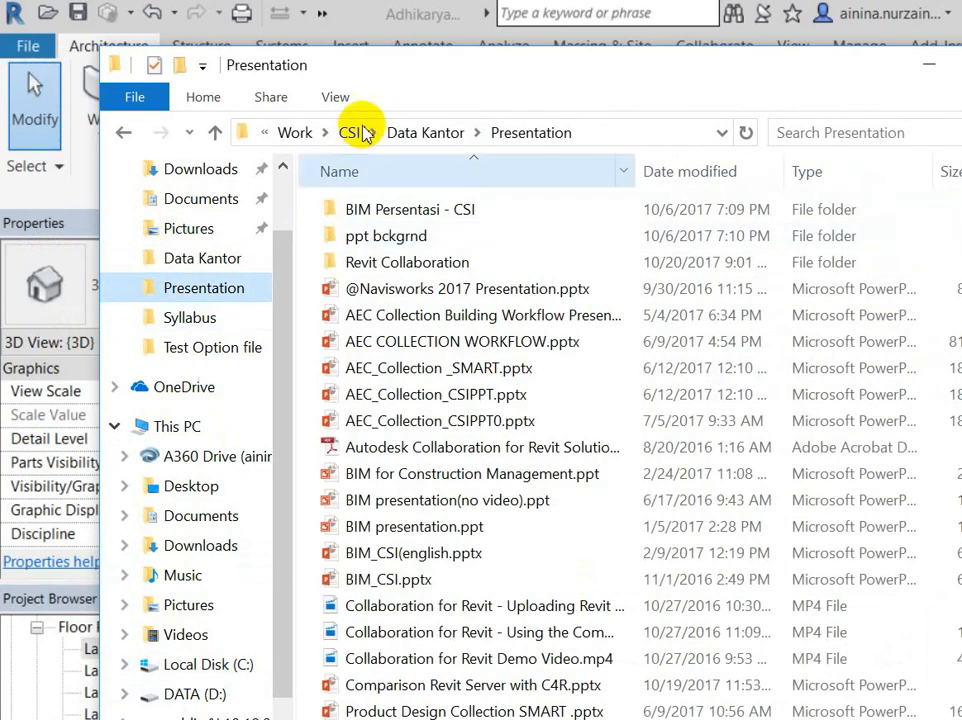
click(326, 131)
double_click(340, 341)
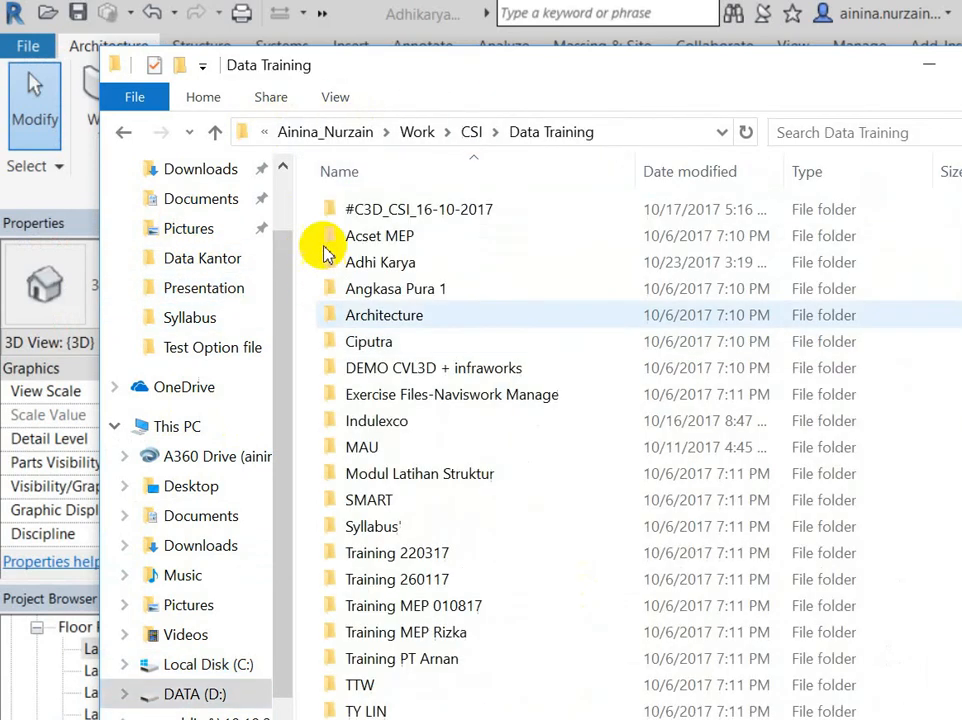
double_click(345, 207)
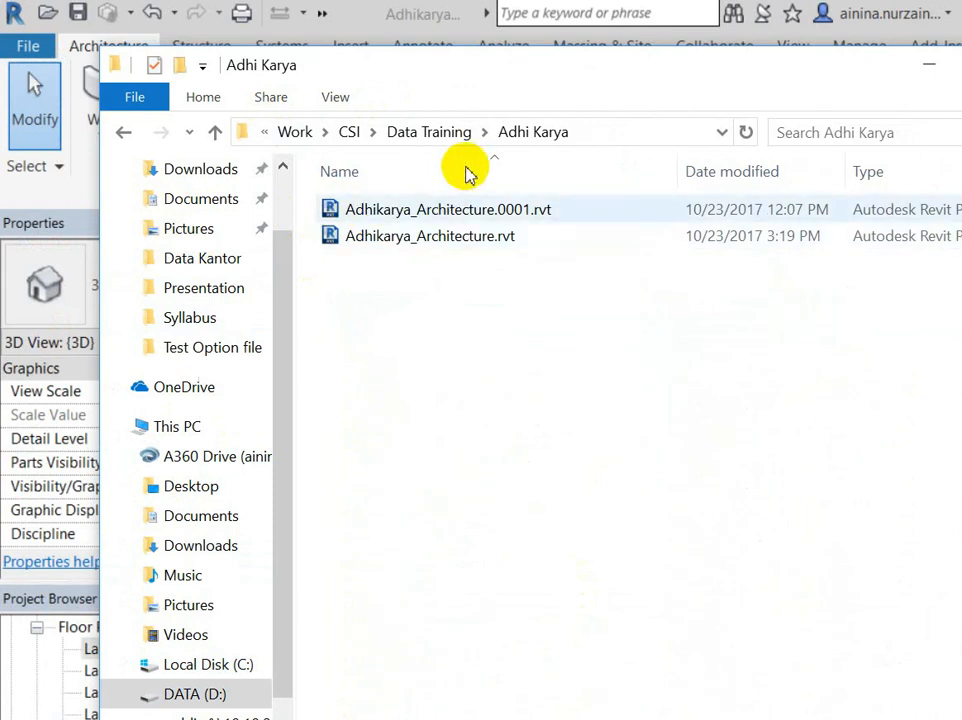
click(466, 209)
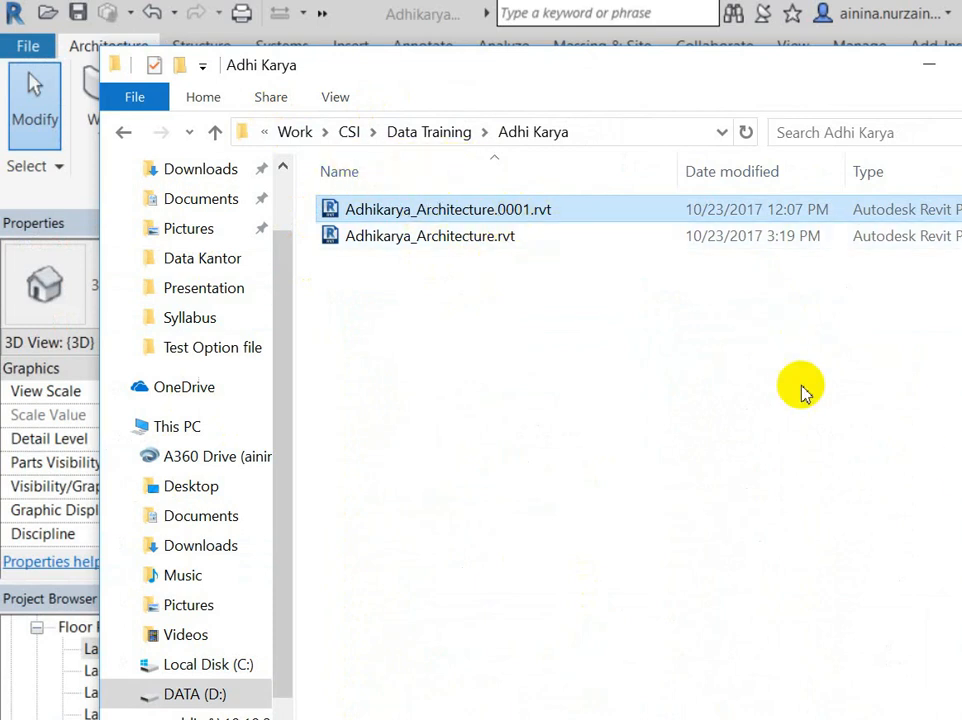
key(alt+Tab)
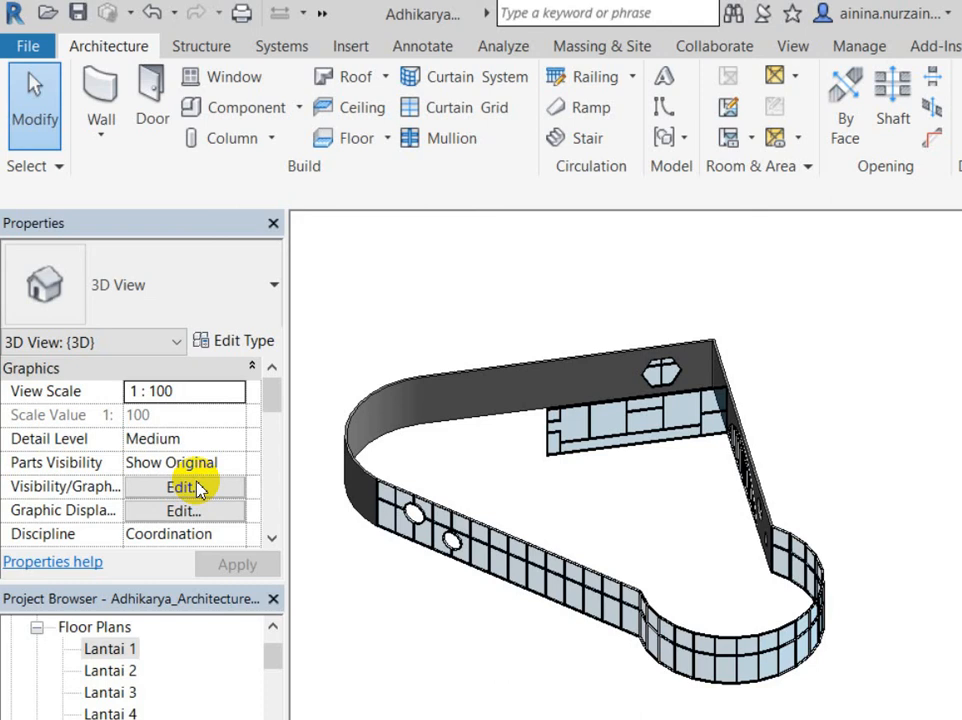
Step: Select several curtain walls in the 3D view
click(533, 382)
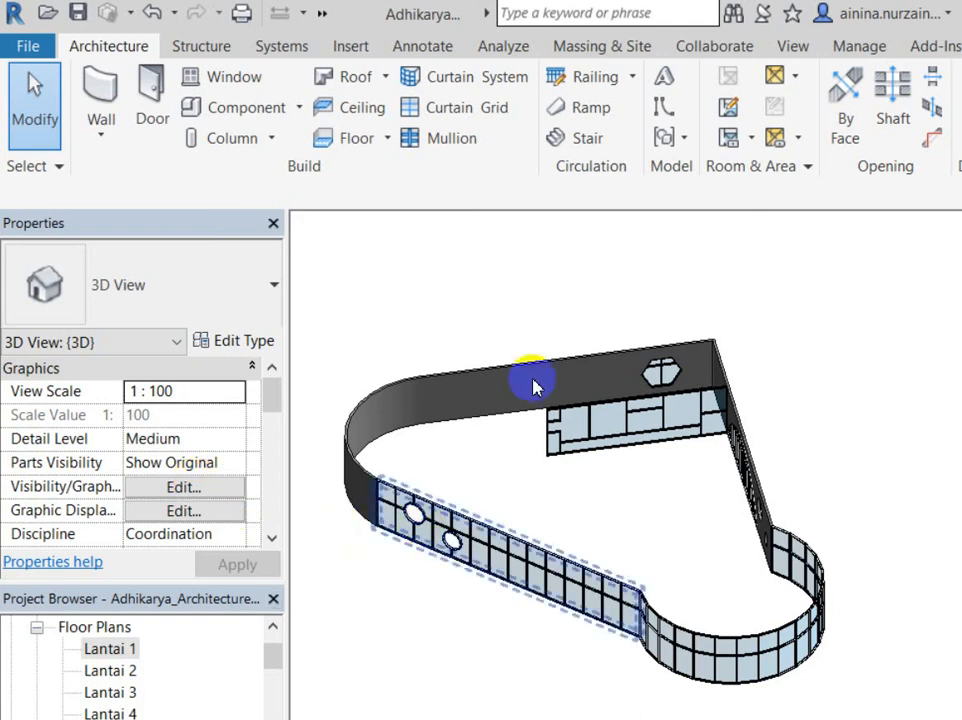
click(432, 422)
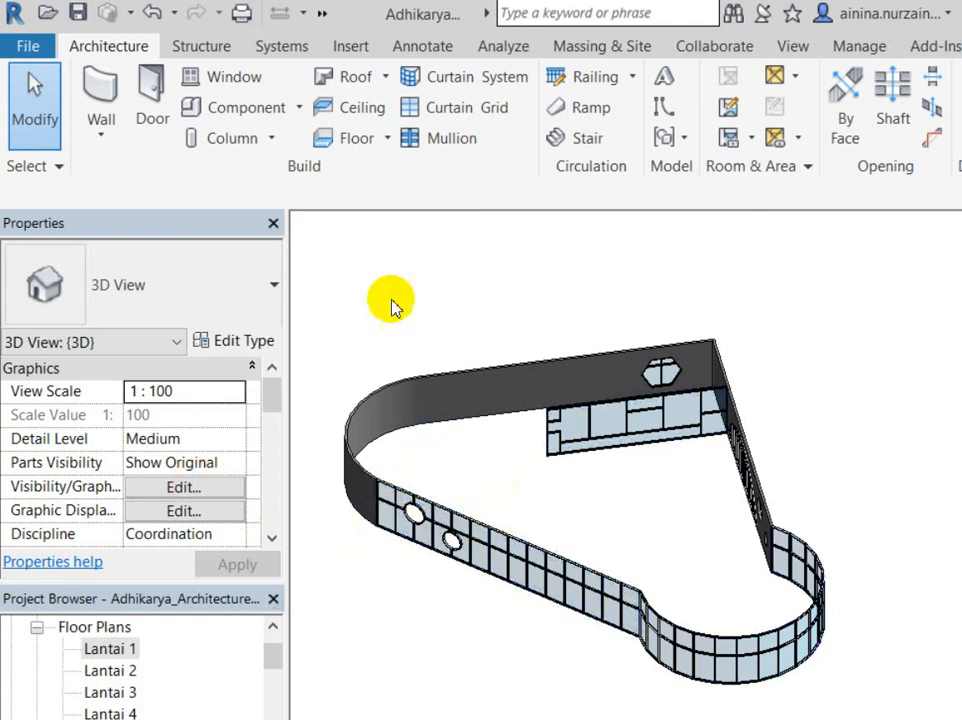
click(386, 490)
click(417, 420)
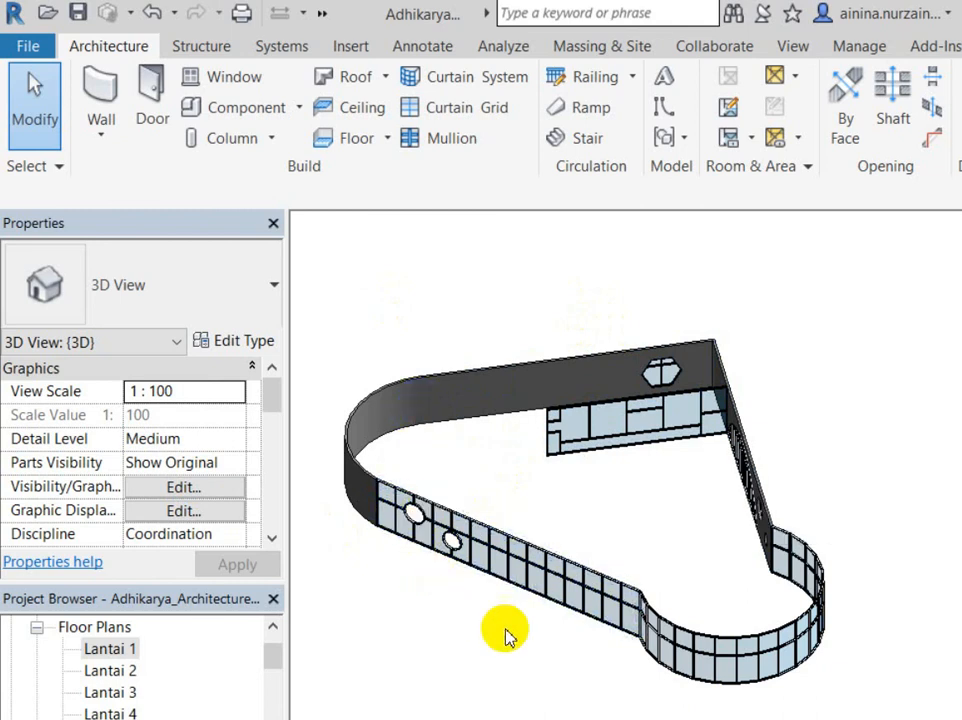
Step: Glance at the Adhi Karya folder window, hide it, and show the File menu's recent documents
mouse_move(569, 705)
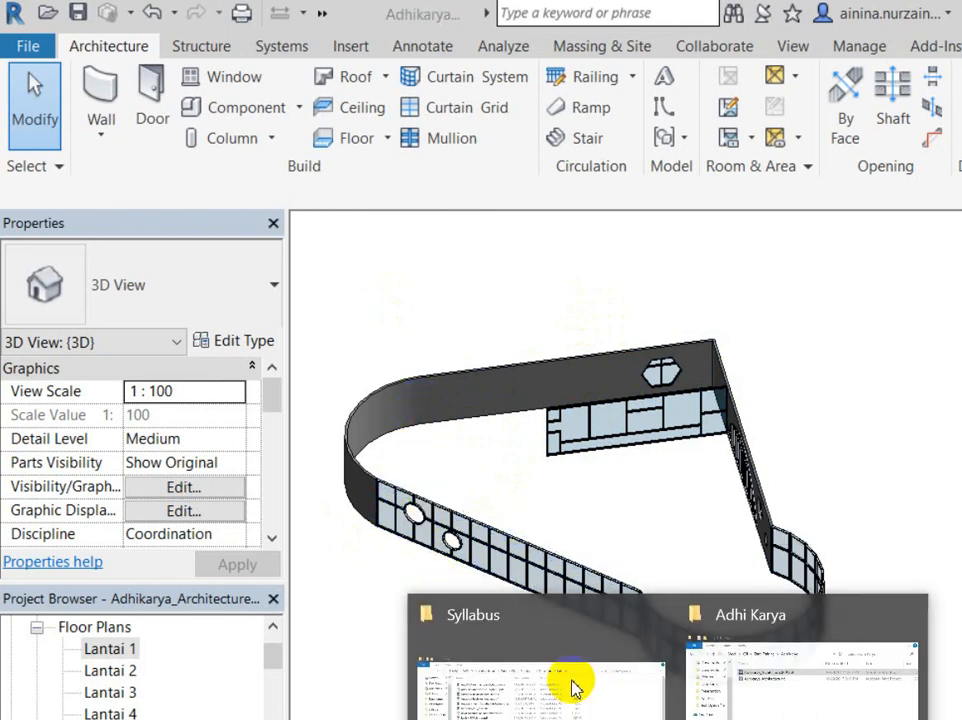
click(800, 660)
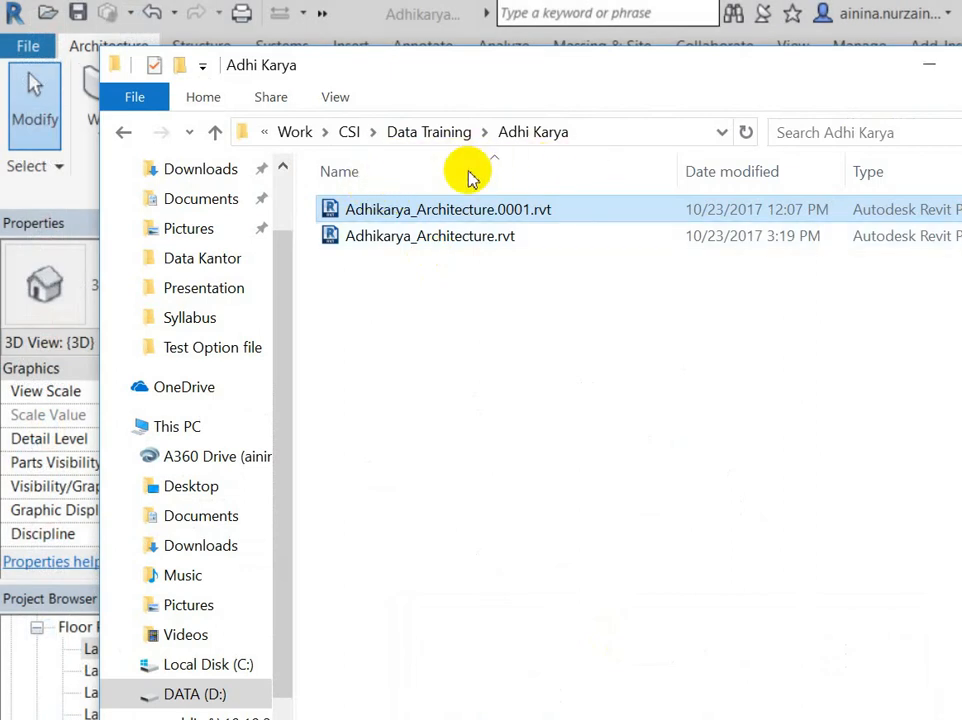
key(alt+Tab)
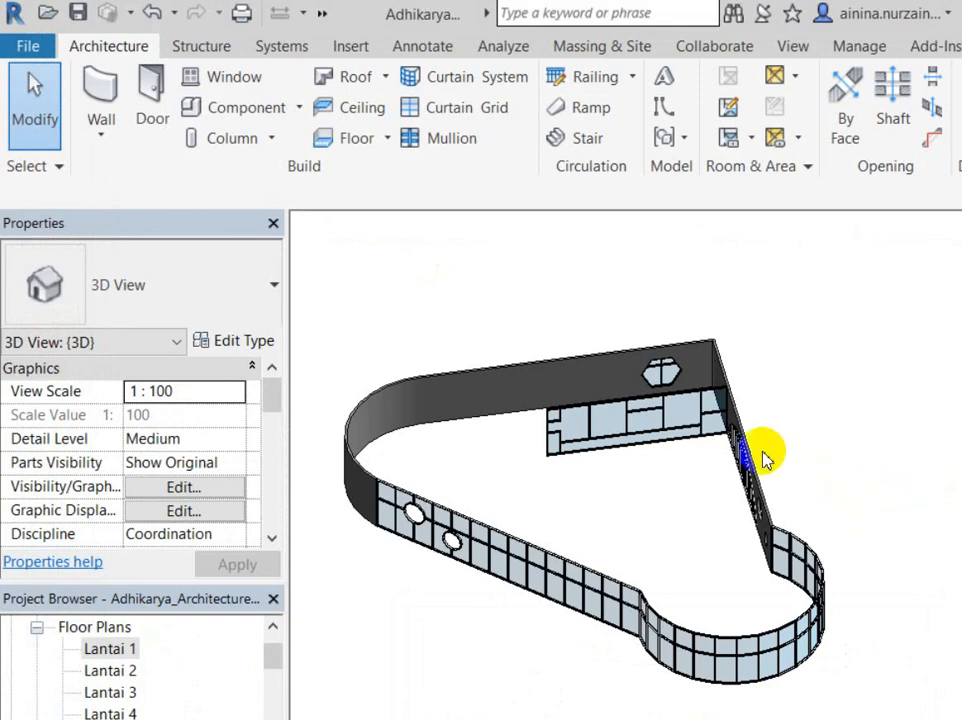
click(18, 45)
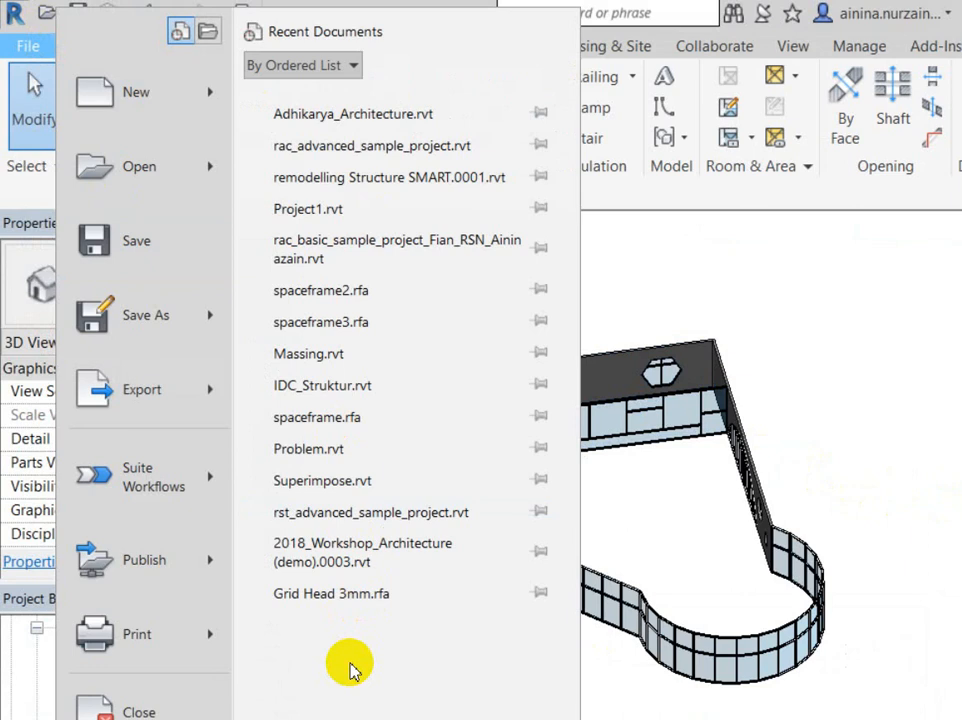
Step: Check the Options save reminder interval and leave it at 30 minutes
click(26, 46)
click(28, 47)
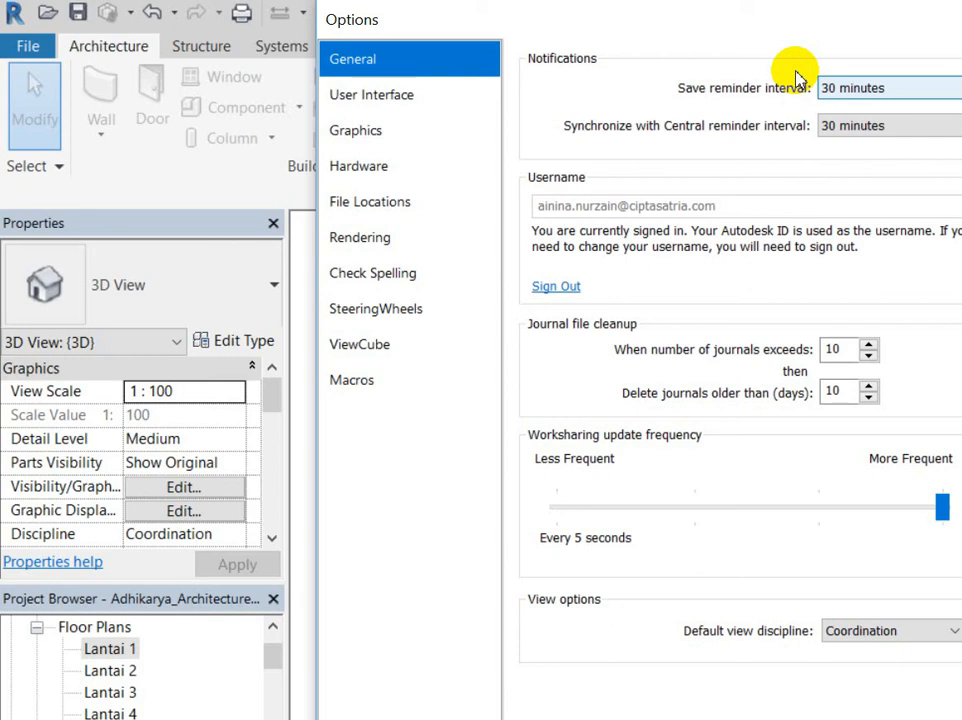
click(830, 88)
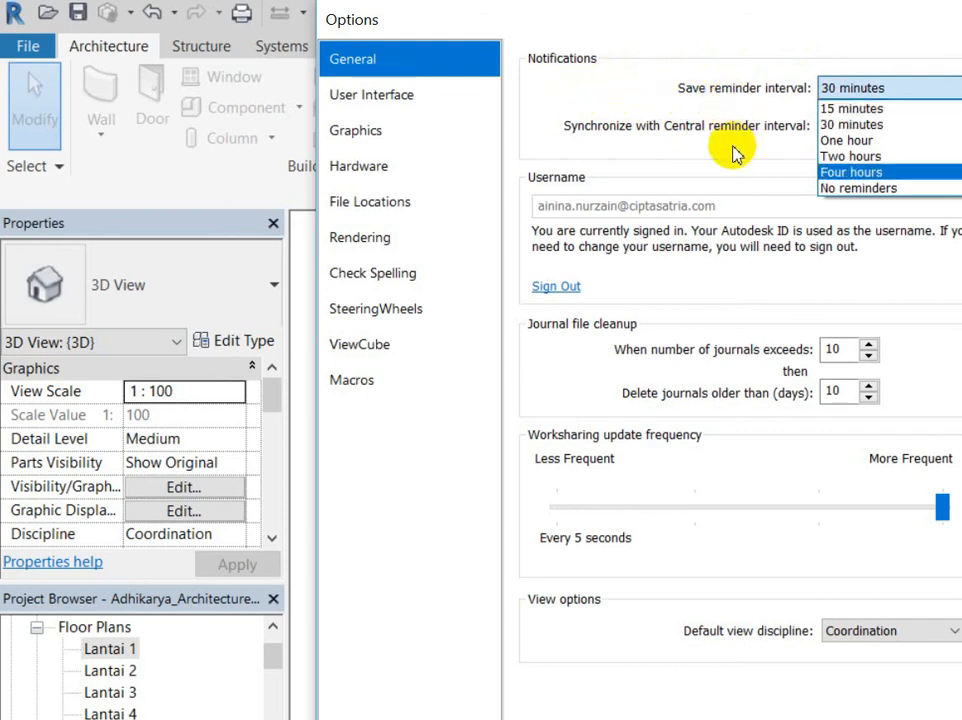
click(711, 220)
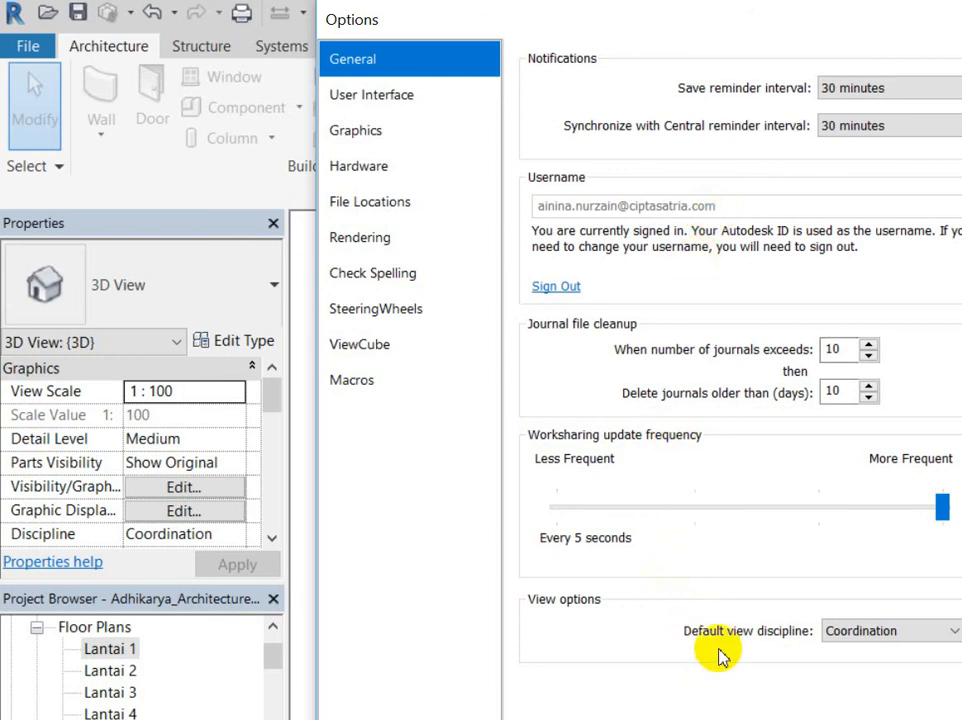
key(Return)
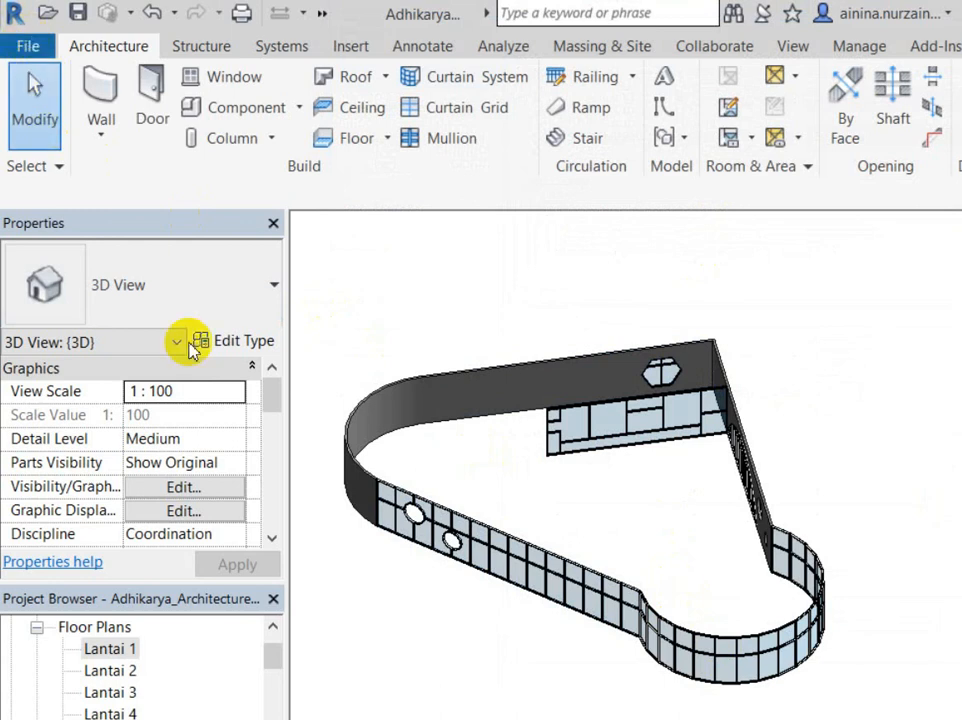
Step: Open Options, shift the dialog left, and show the Graphics page with its White background
click(26, 42)
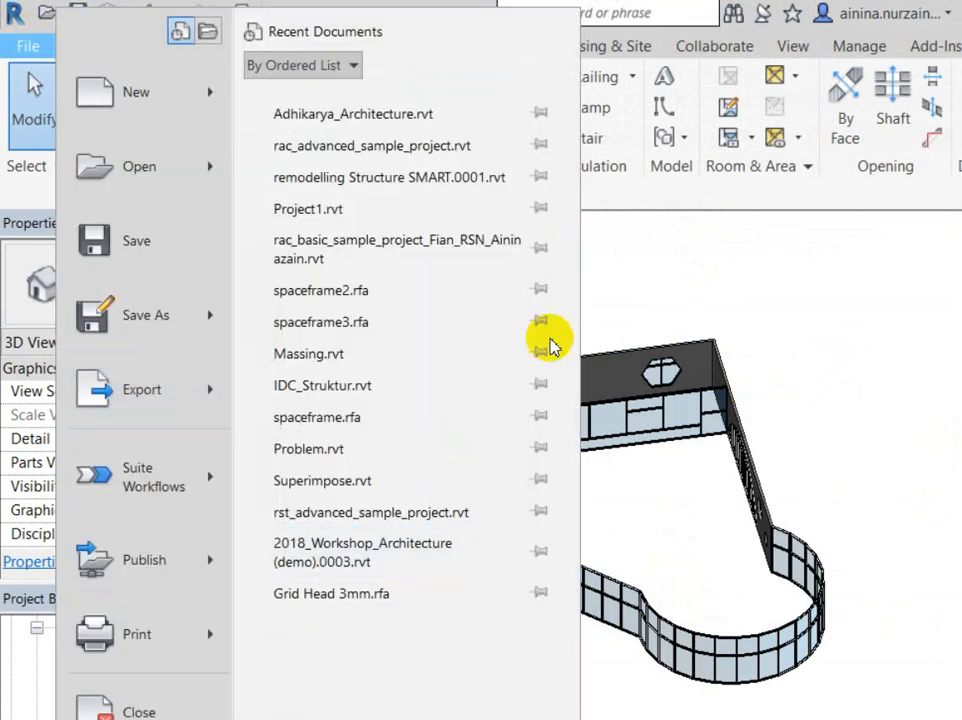
click(352, 656)
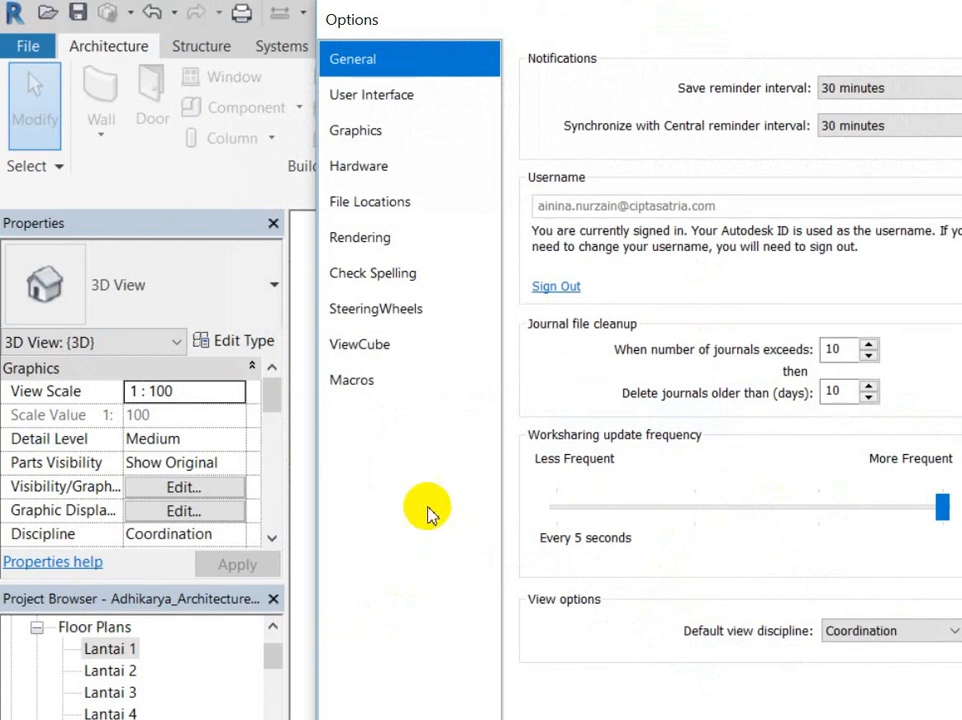
drag(600, 22, 417, 32)
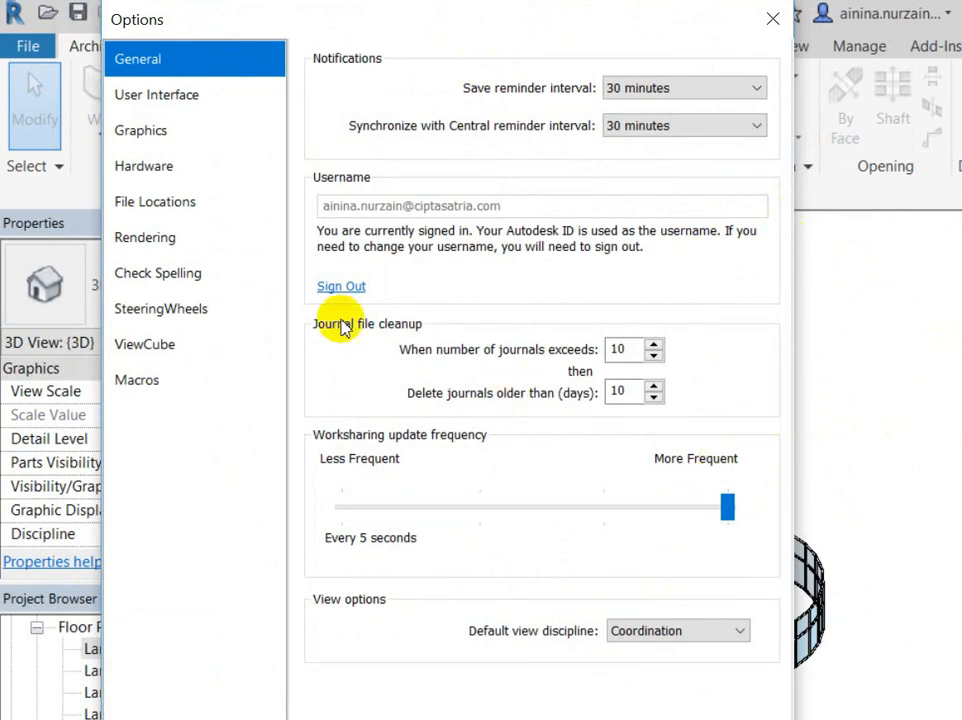
click(165, 128)
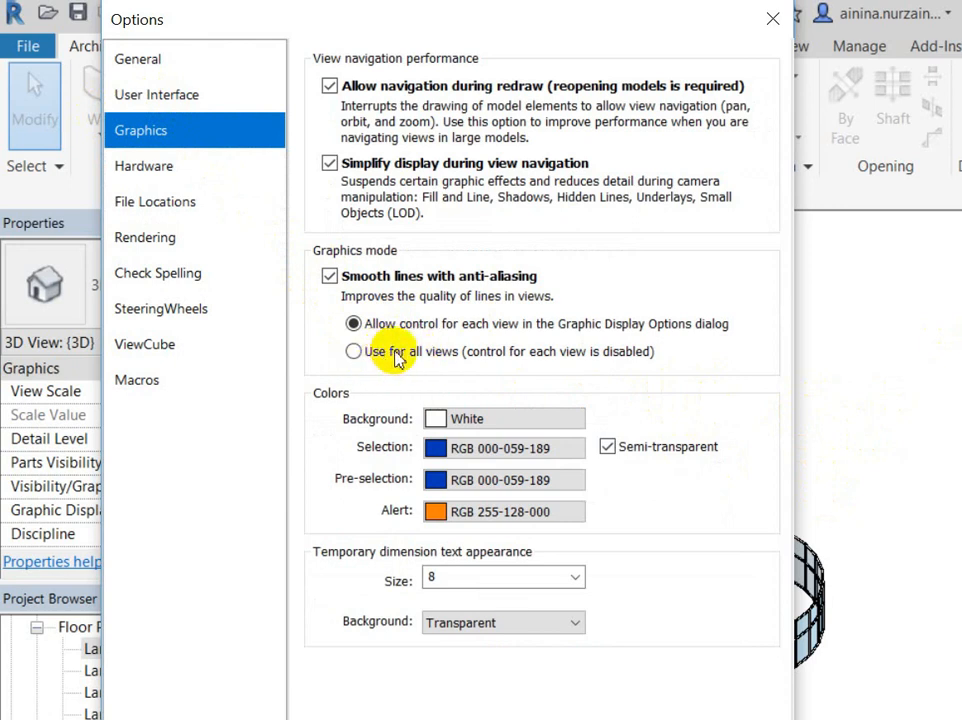
Step: Change the Graphics background colour to Black and apply it
click(504, 418)
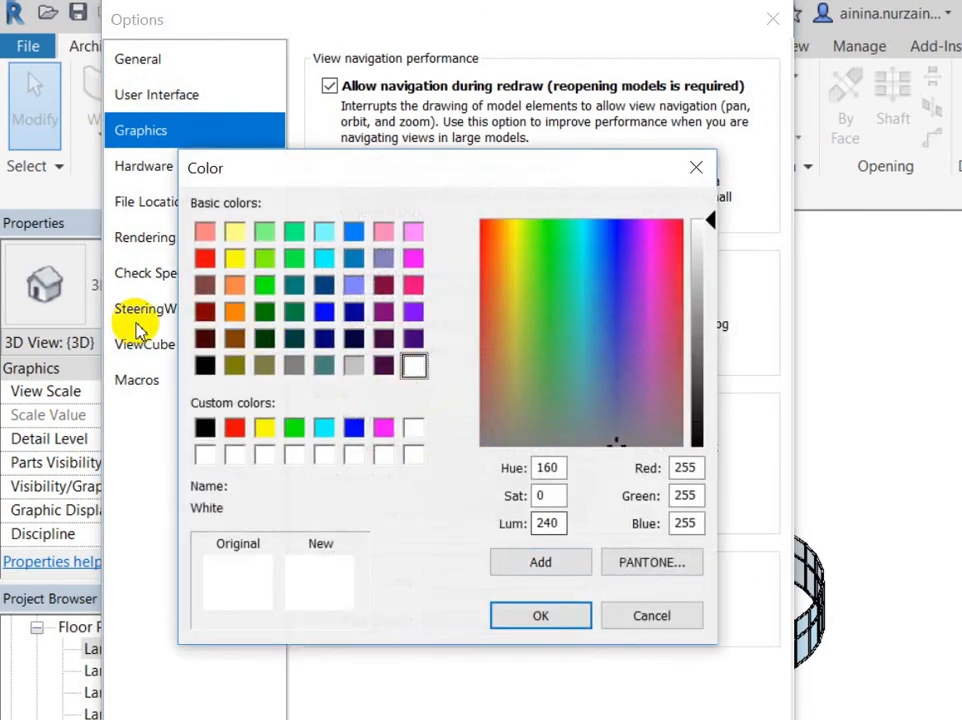
click(204, 366)
click(540, 615)
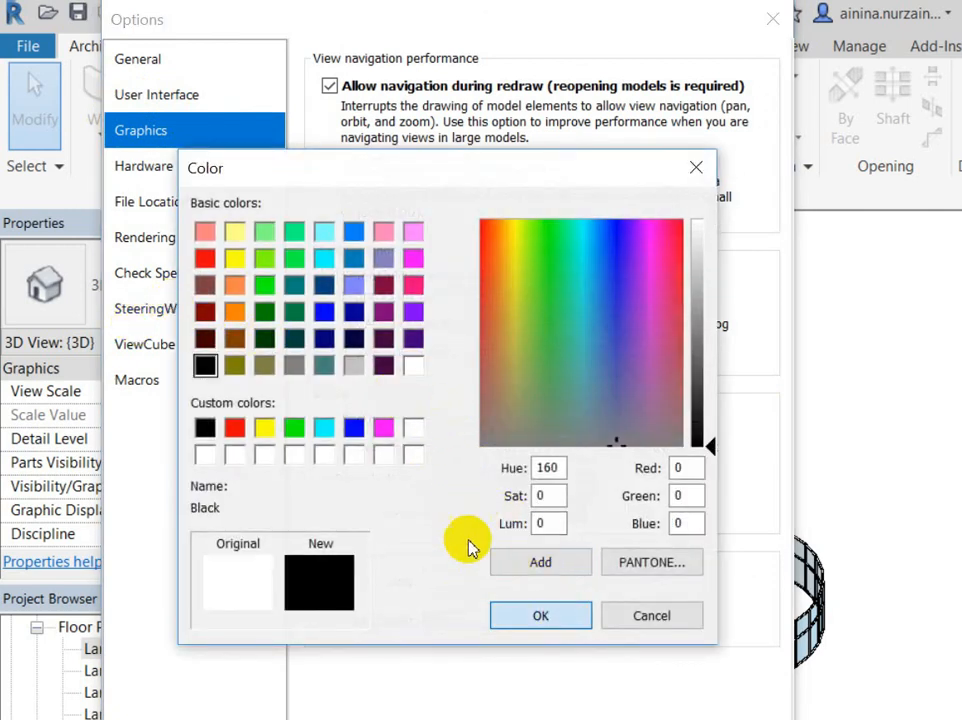
key(Return)
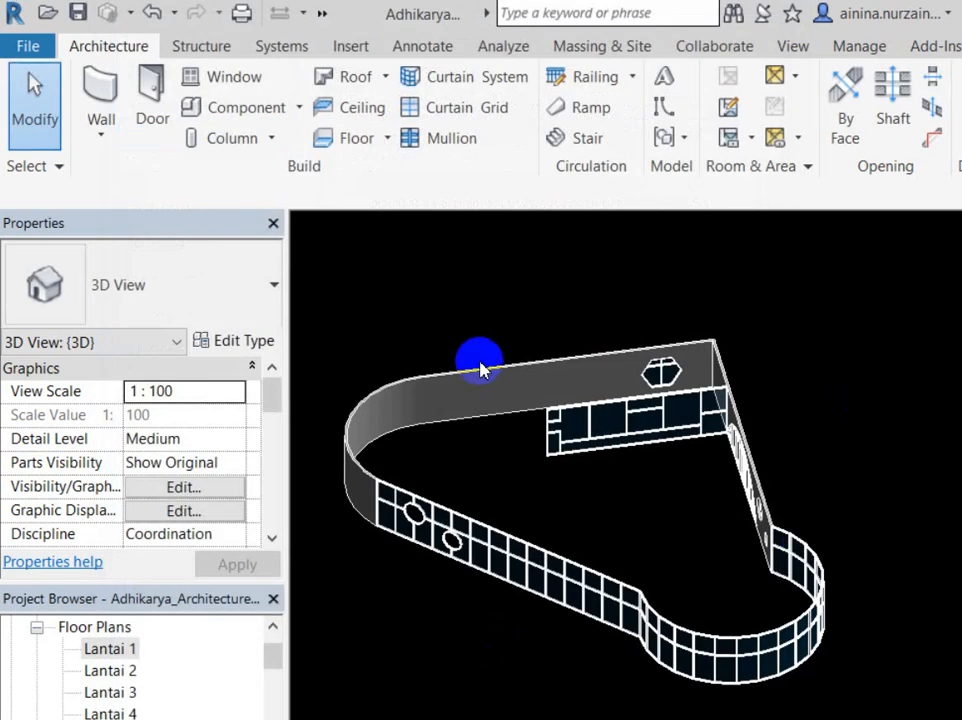
Step: Reopen Options and restore the Graphics background colour to White
click(24, 47)
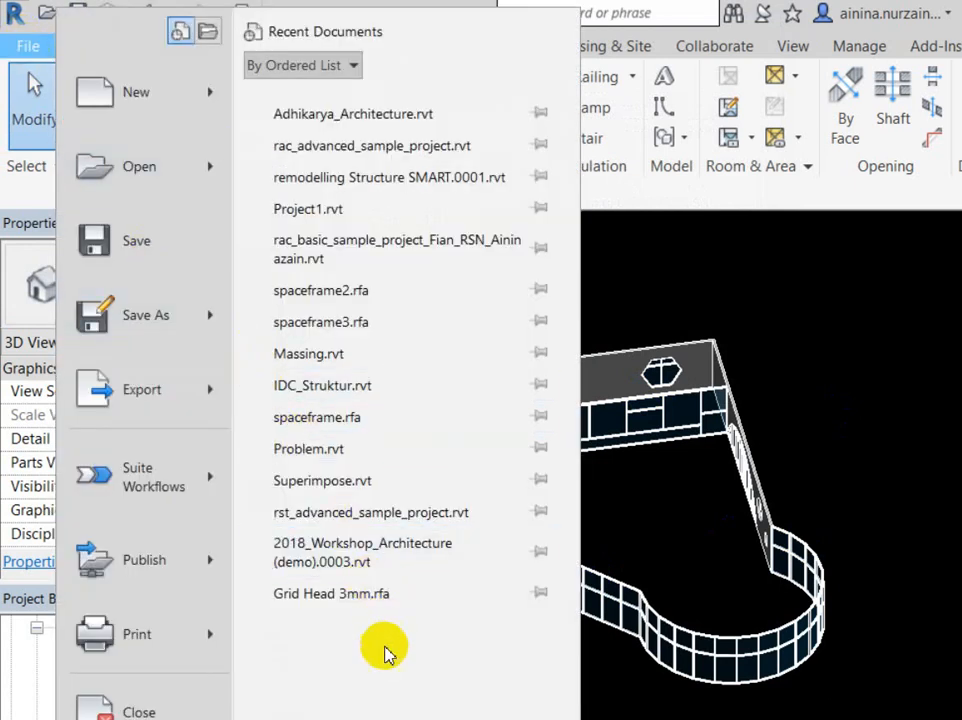
click(392, 700)
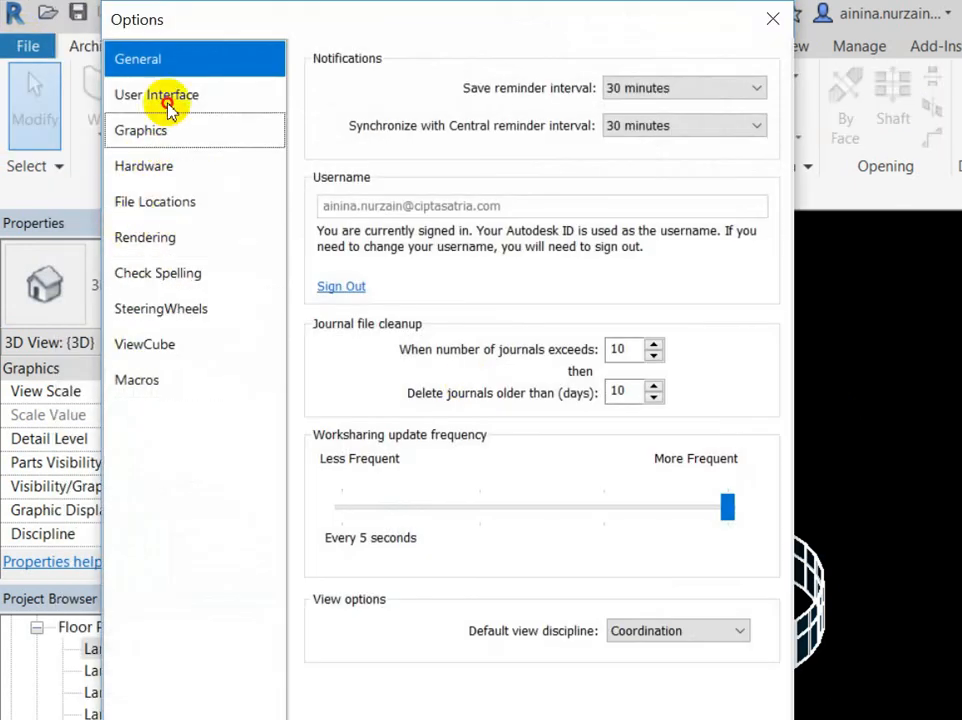
click(141, 130)
click(500, 418)
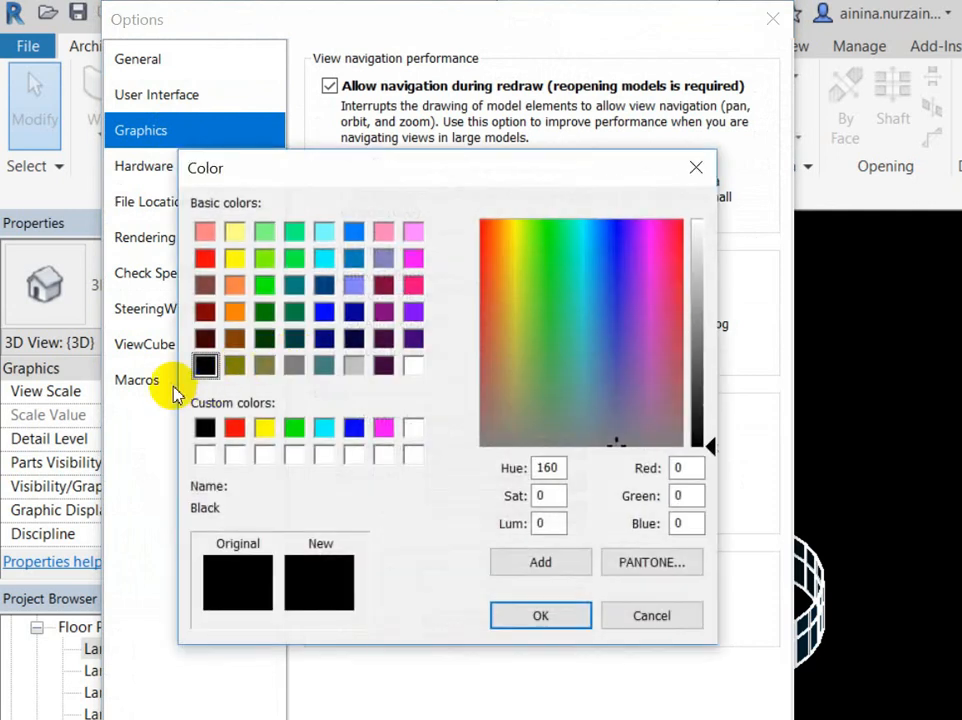
click(205, 455)
click(500, 616)
key(Return)
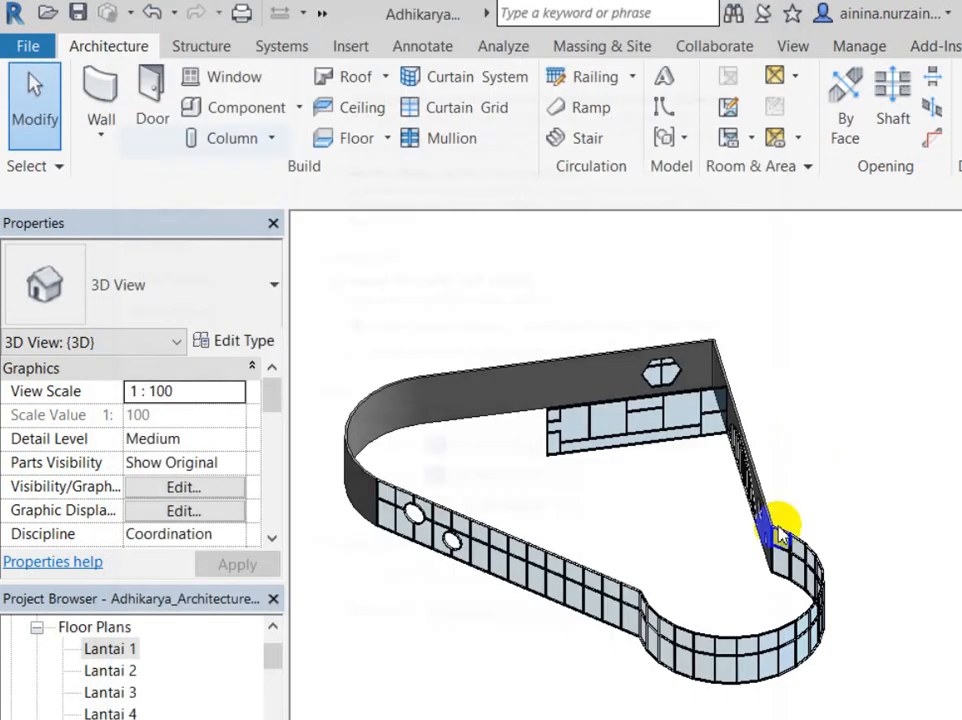